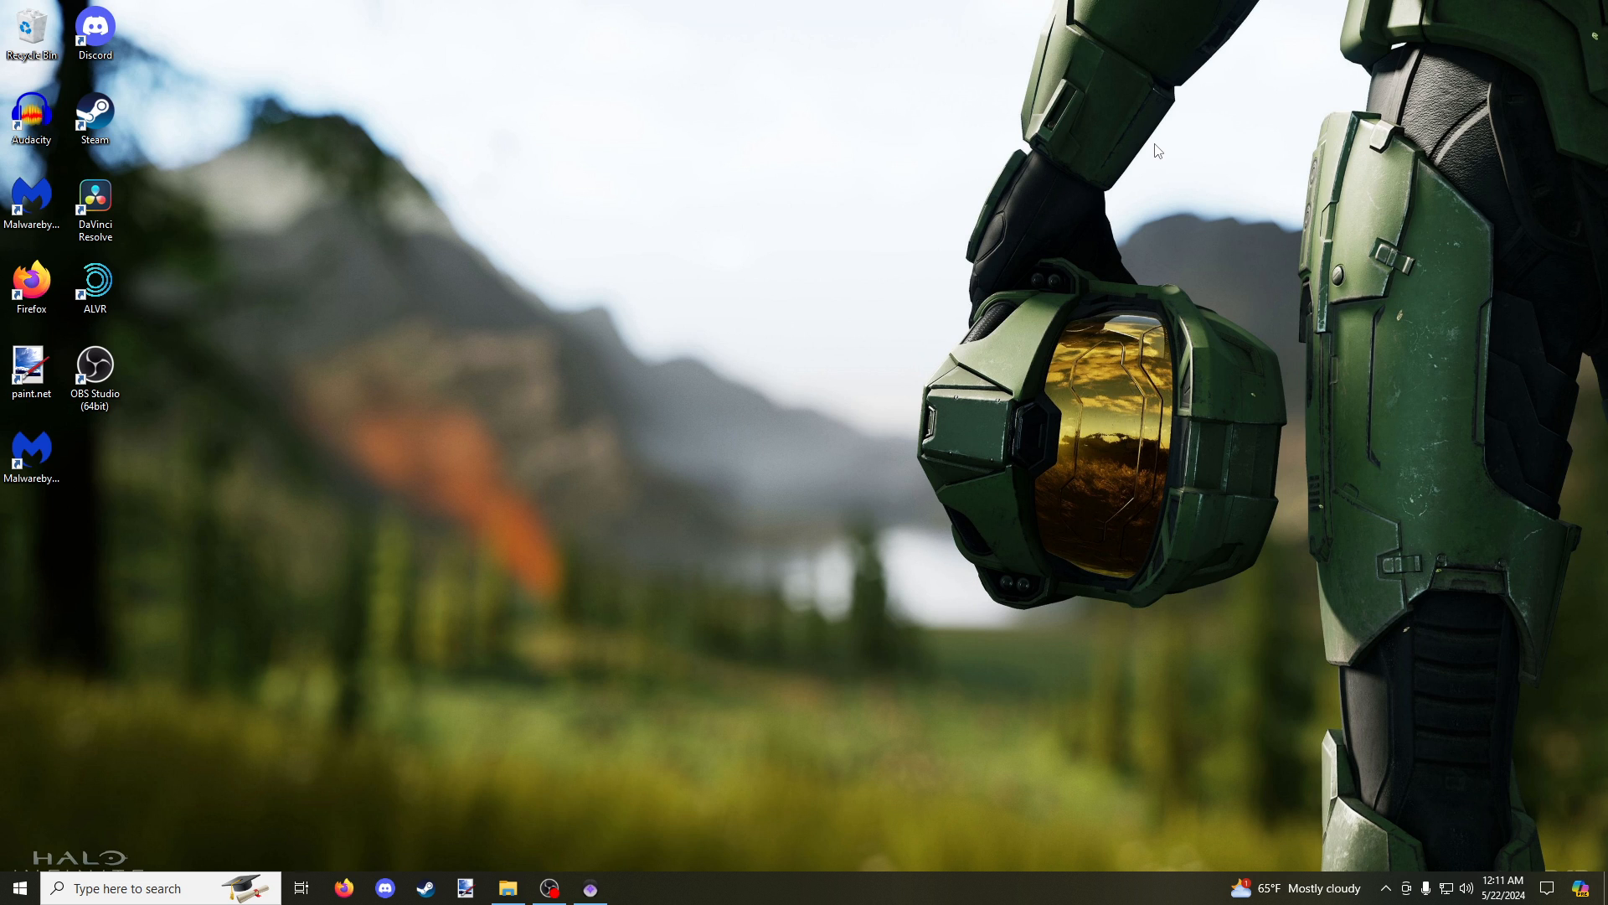
Step: Launch FMOD Studio 1.10.11 and open the recent project TestProject.fspro
key("super")
type("fmod")
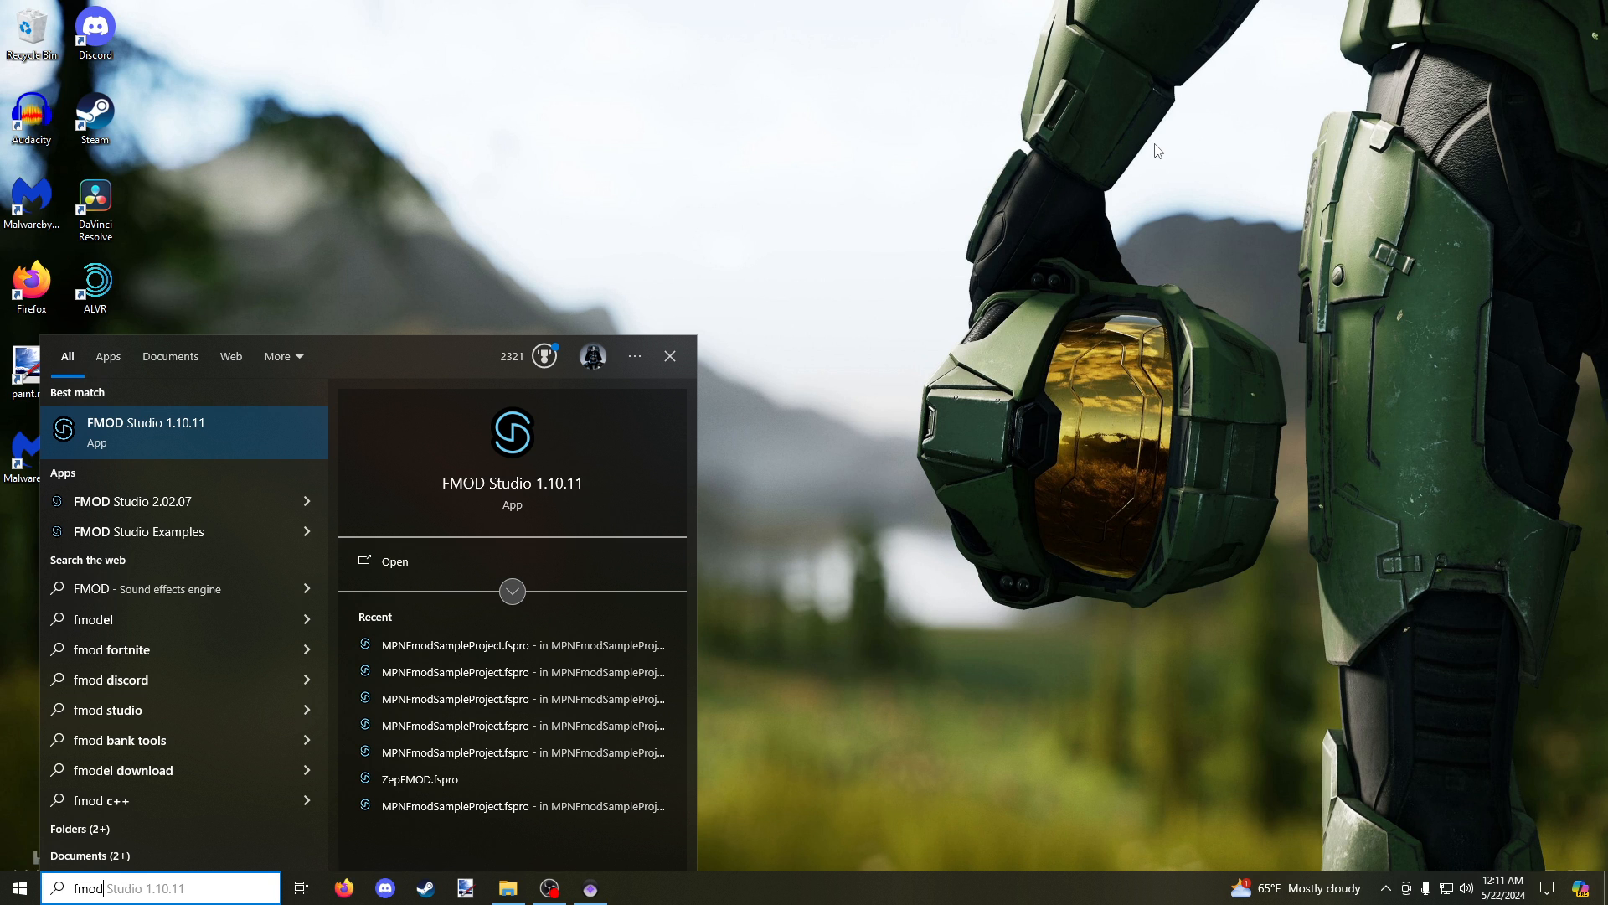
key("Return")
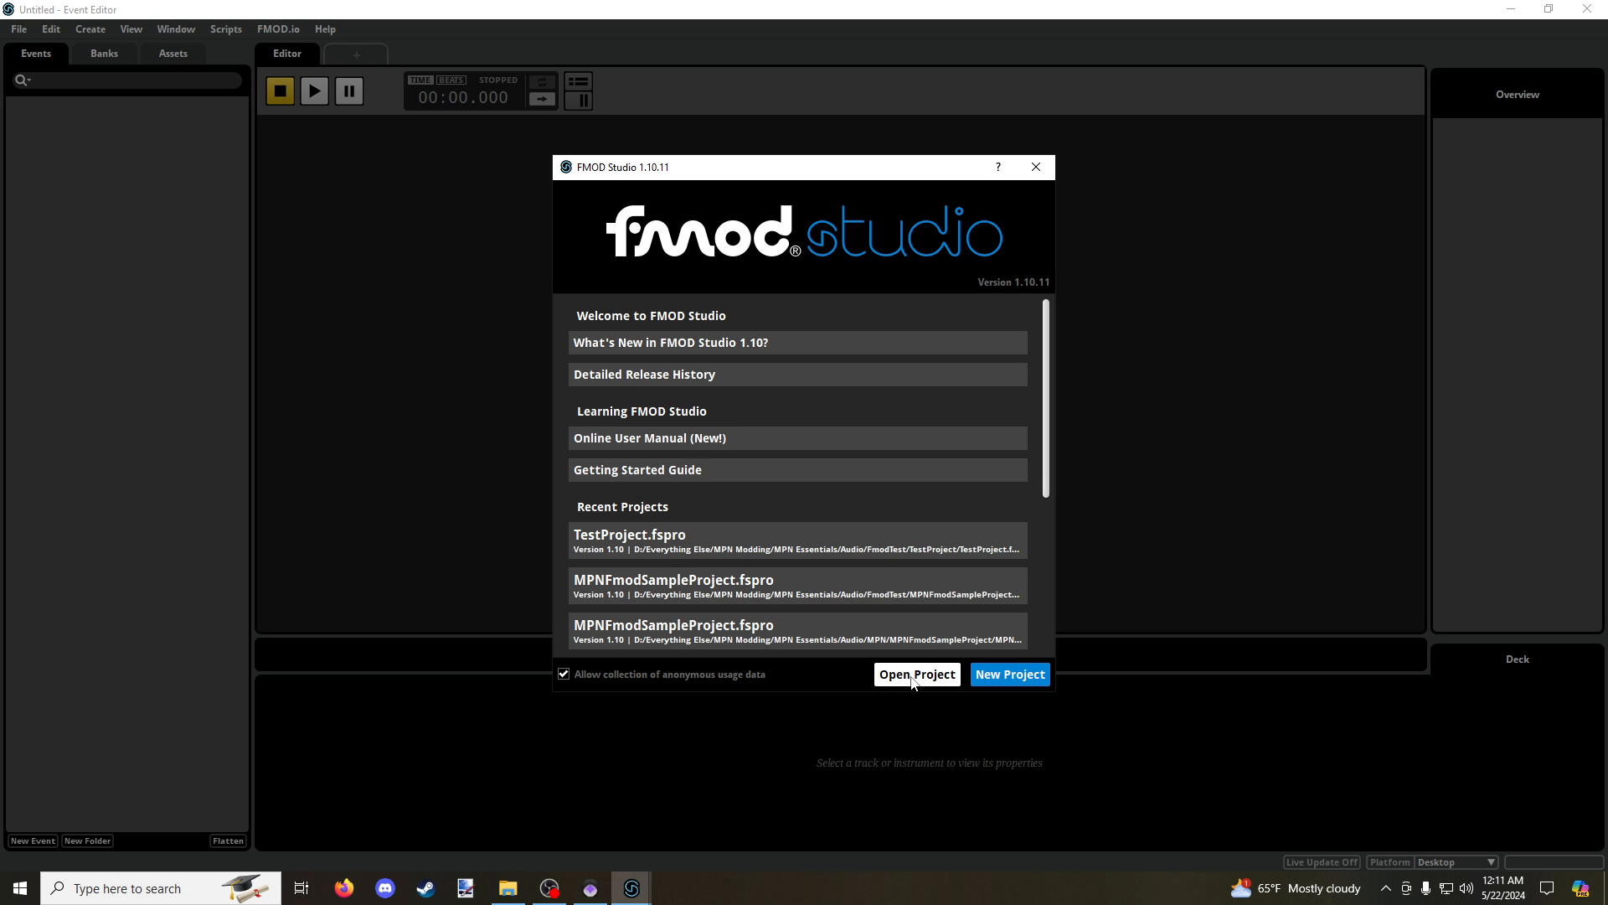
left_click(791, 542)
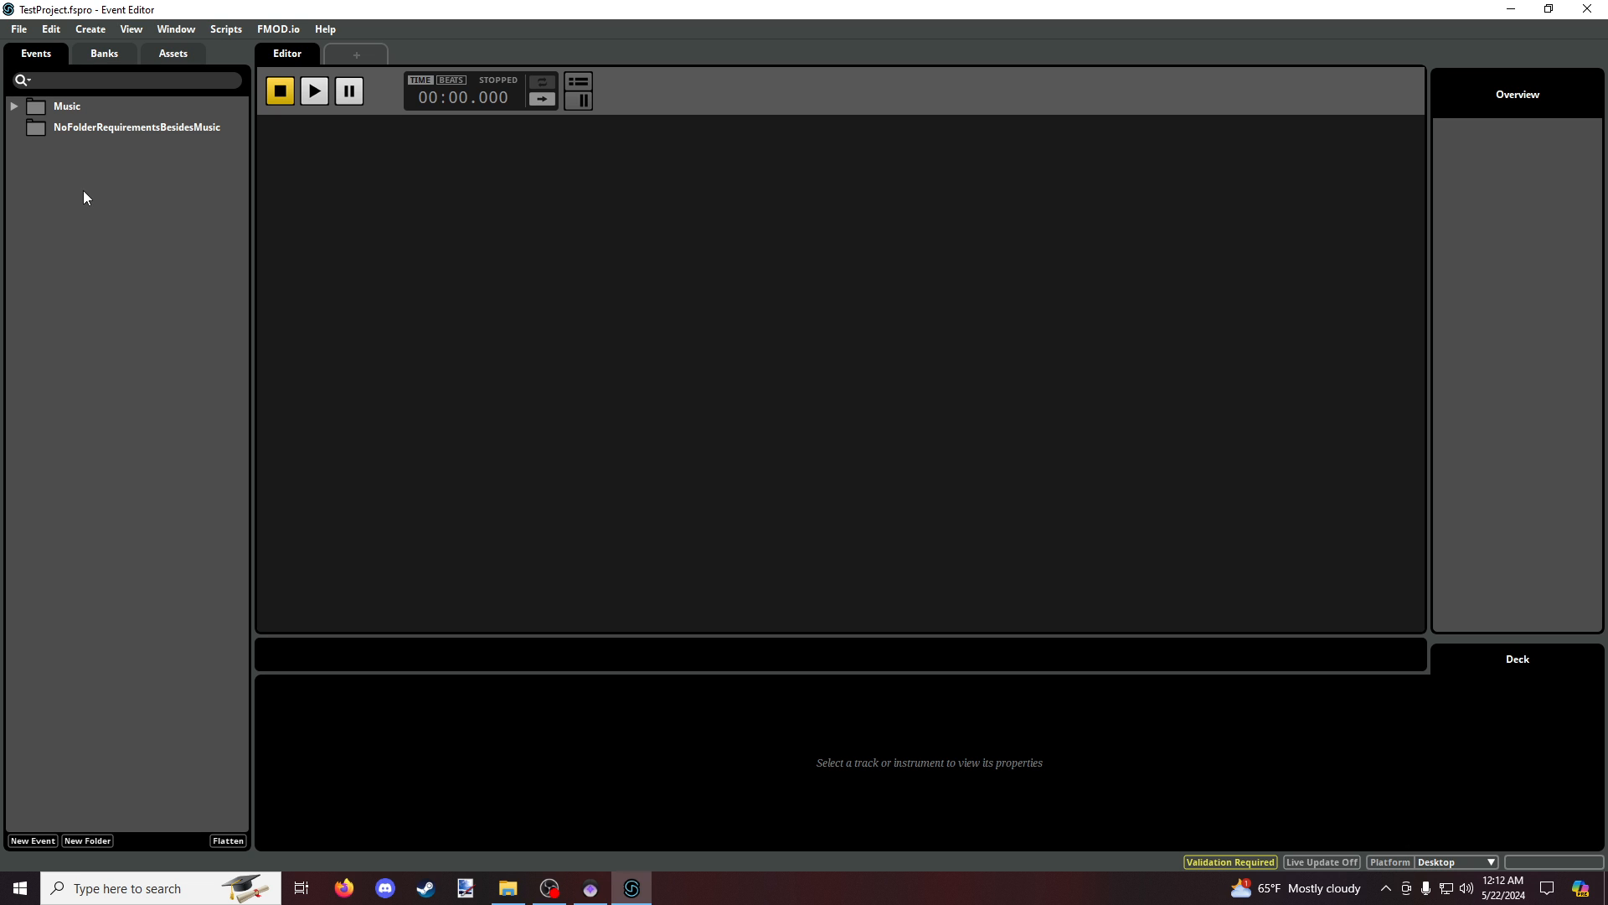
Step: Add Bonk Sound Effect.wav from File Explorer's recent files to the project's events as a 3D event
left_click(508, 888)
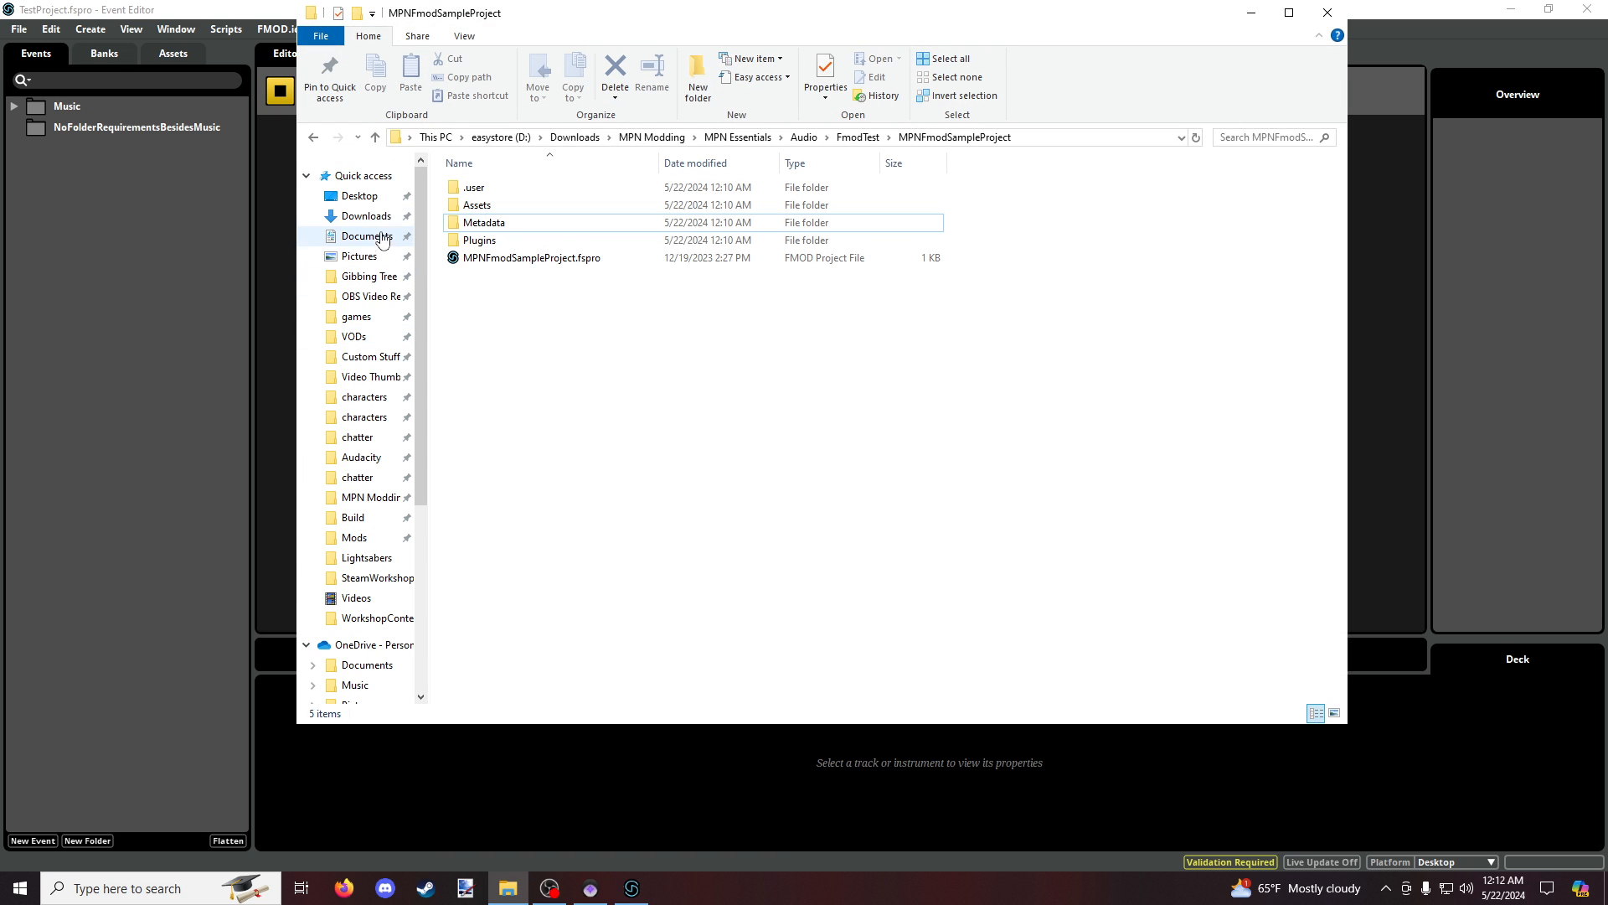
left_click(360, 175)
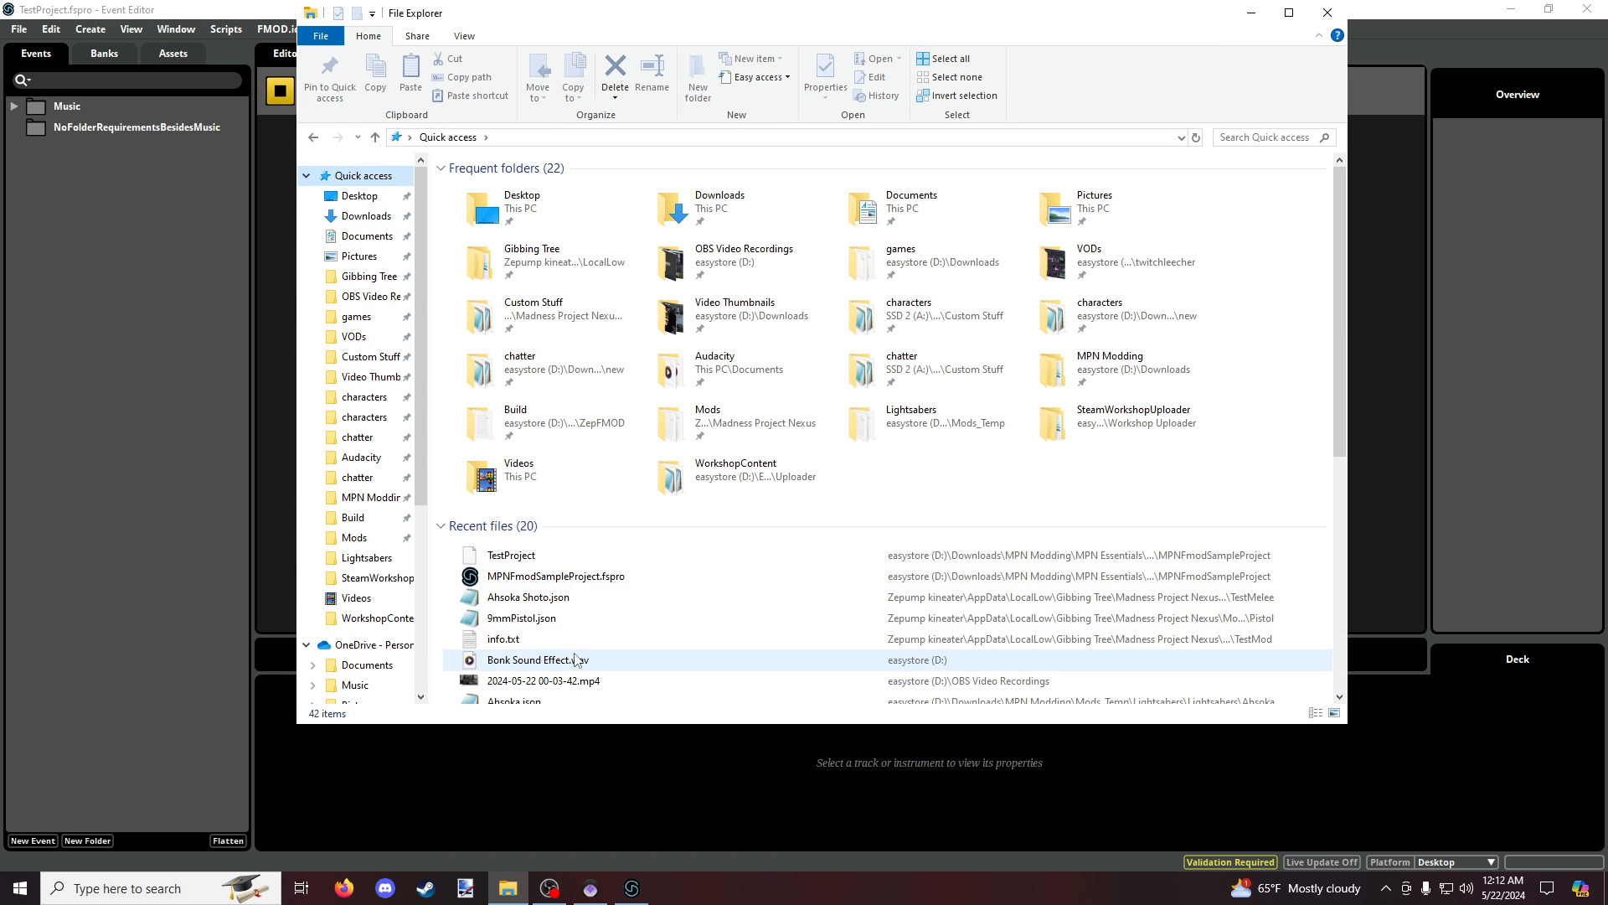
left_click_drag(536, 660, 160, 482)
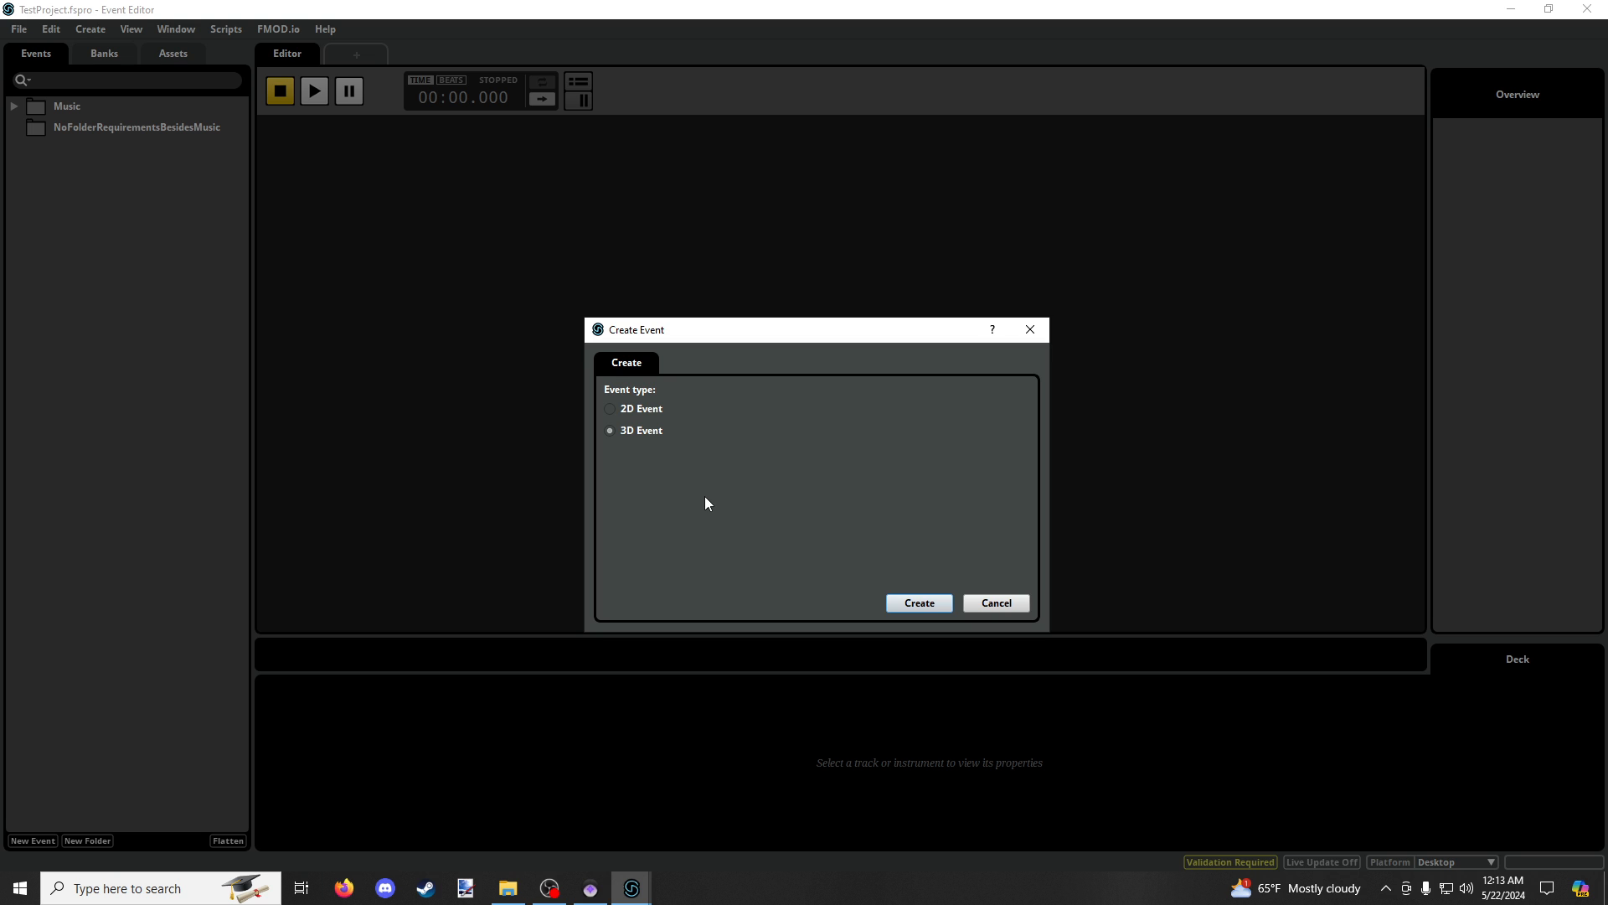
left_click(922, 603)
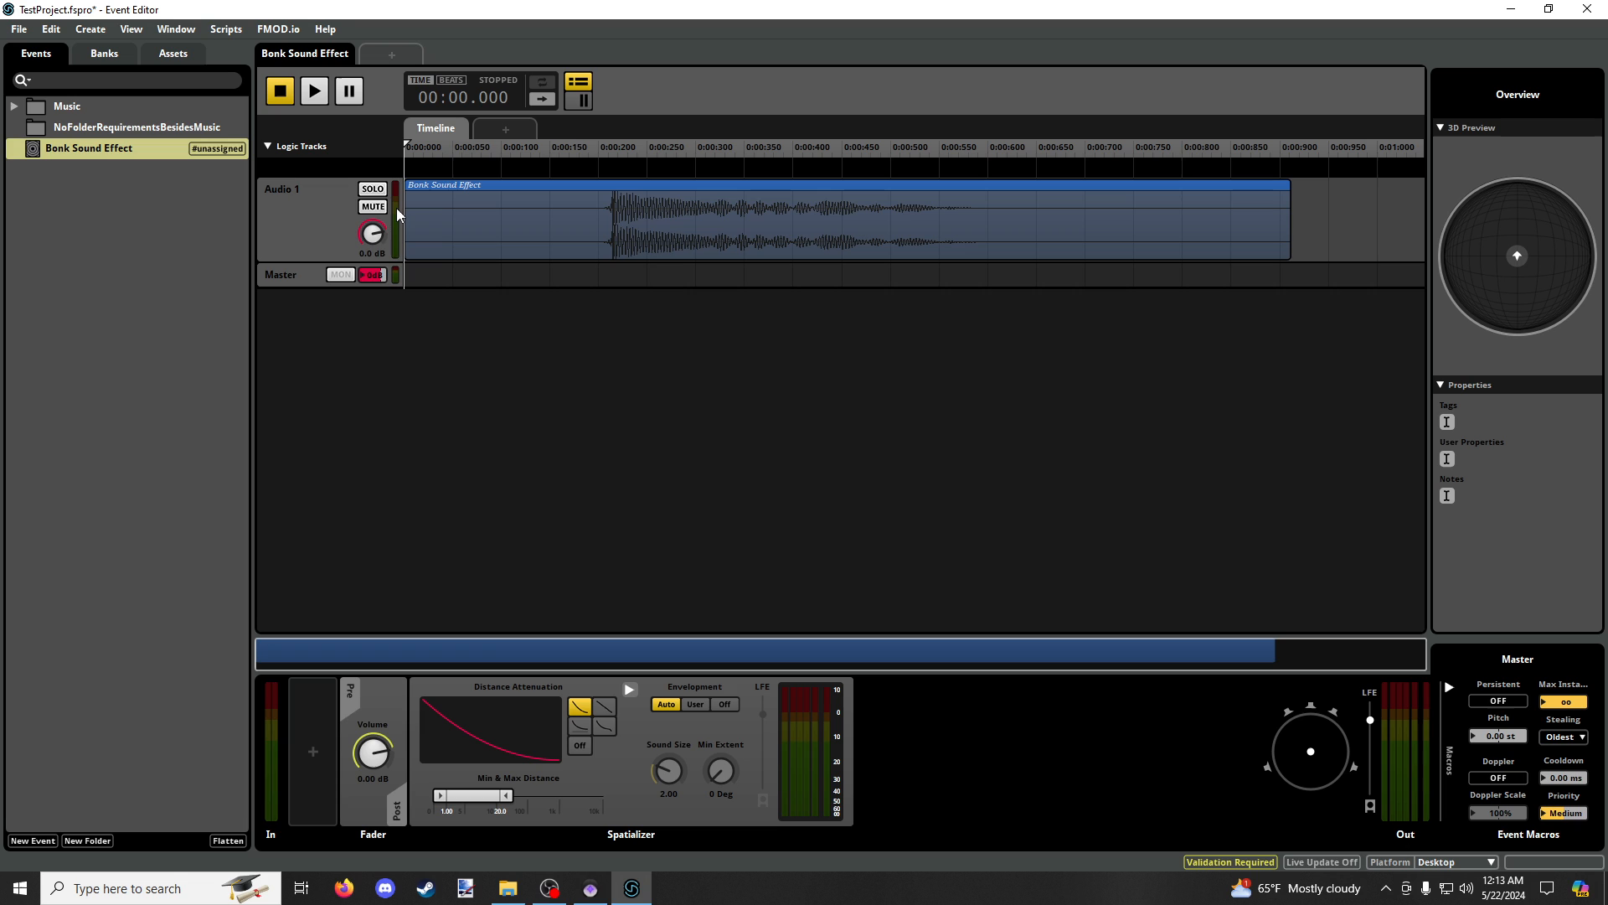
Step: Lower the Audio 1 track volume of the Bonk Sound Effect event to -12 dB while auditioning it
key("space")
mouse_move(371, 238)
left_mouse_down()
mouse_move(371, 277)
mouse_move(381, 238)
left_mouse_up()
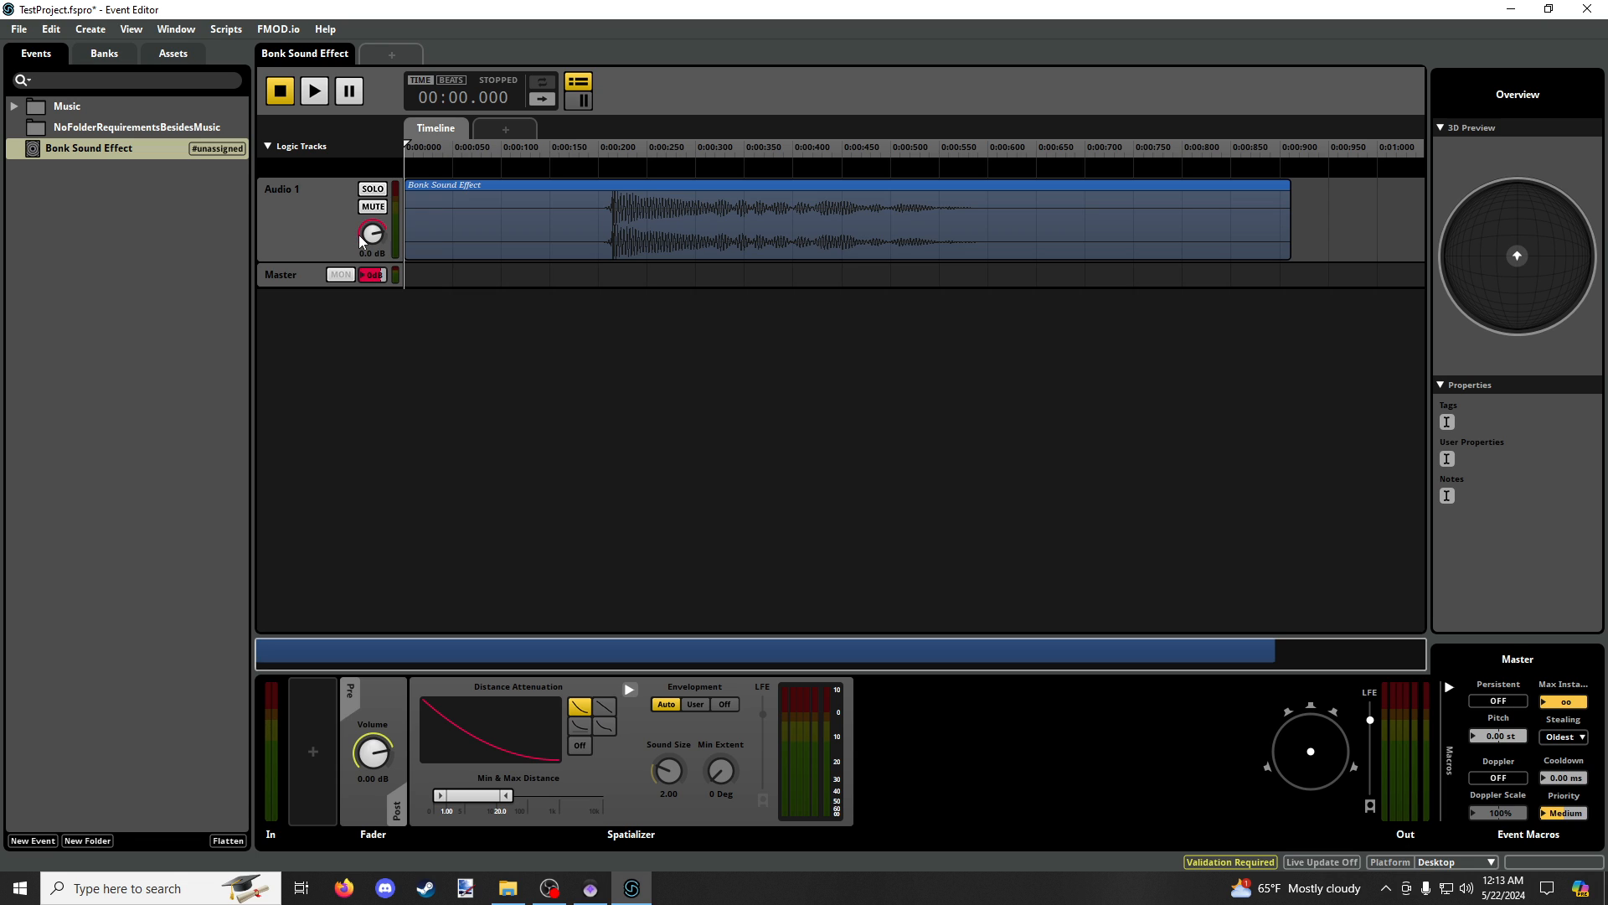
left_click_drag(384, 238, 381, 240)
left_click_drag(375, 239, 375, 267)
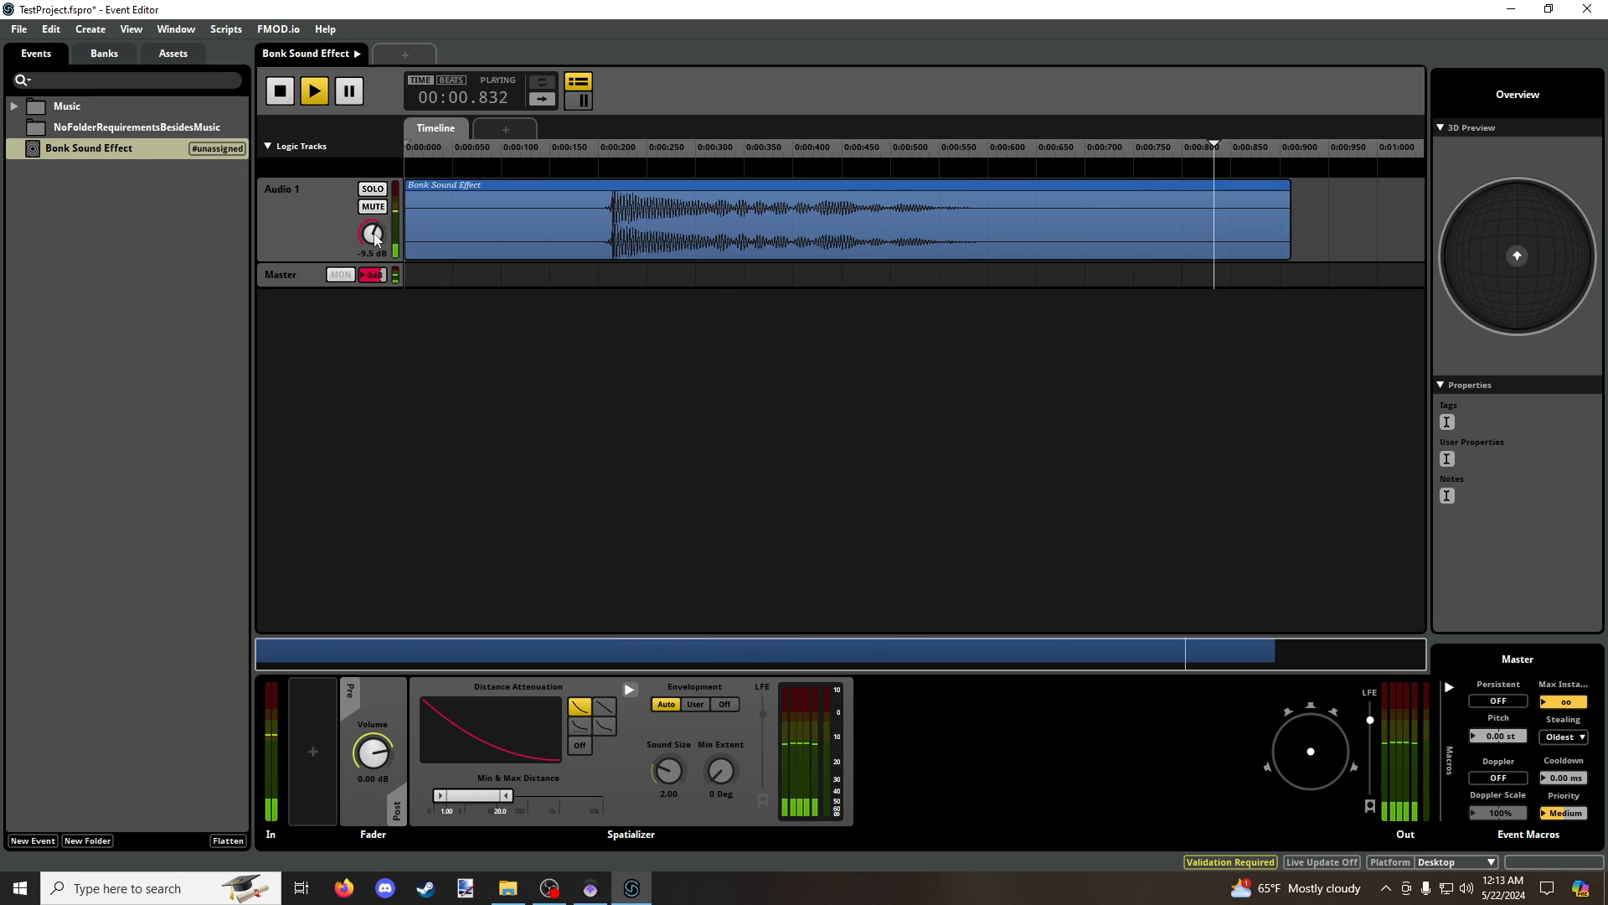
key("space")
left_click_drag(375, 234, 374, 243)
key("space")
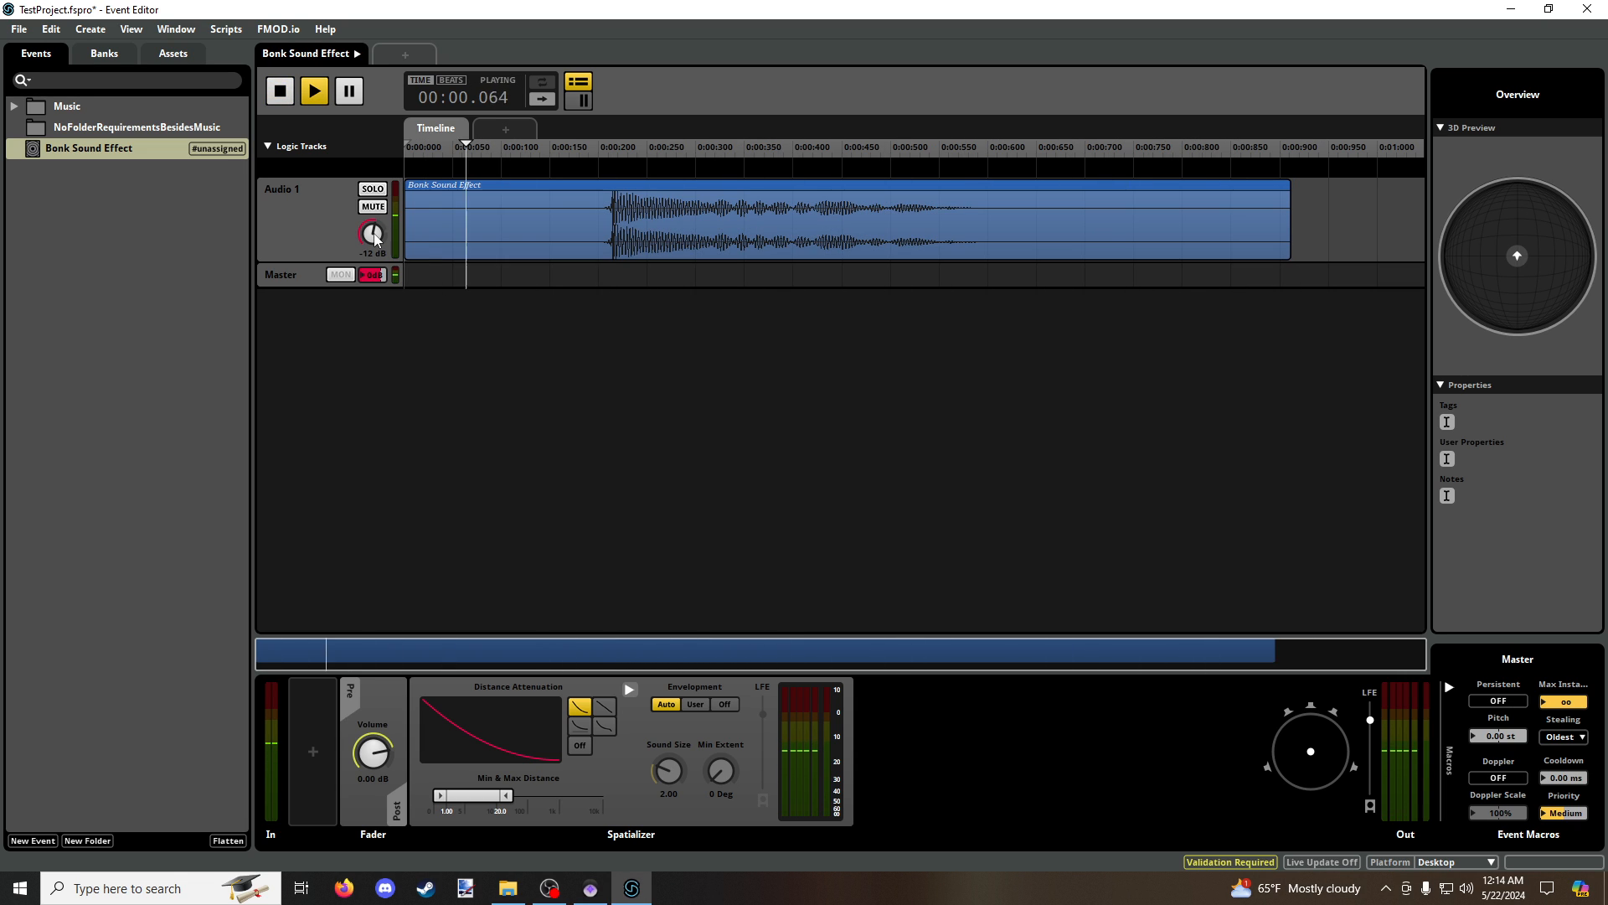
Step: Create an event folder named Bonk and move the Bonk Sound Effect event into it
left_click(219, 239)
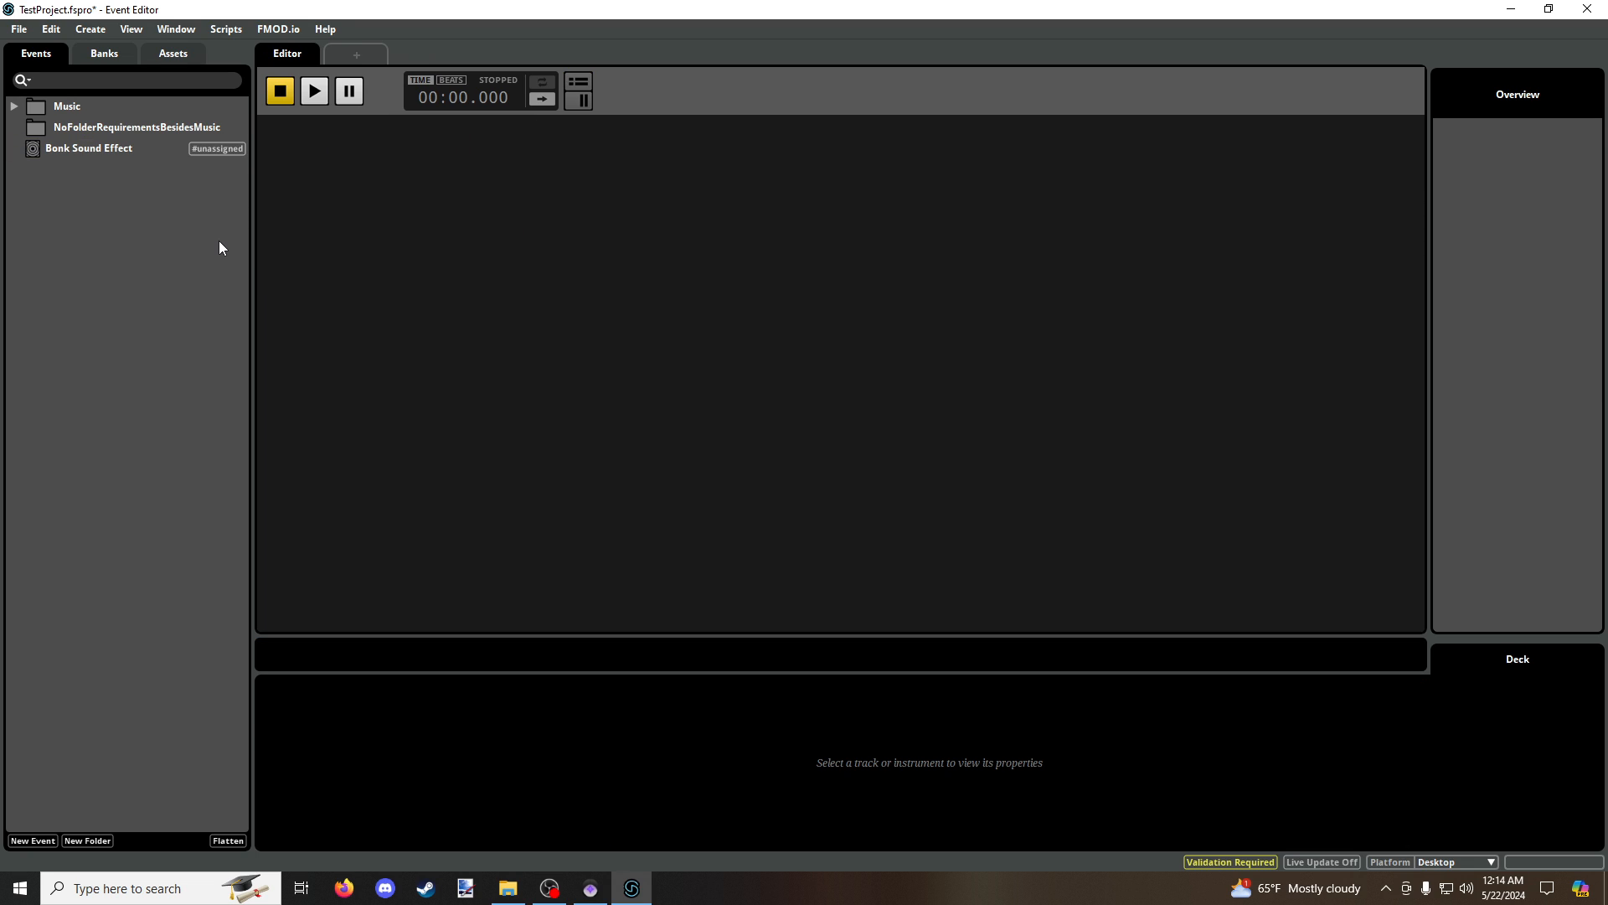
right_click(98, 205)
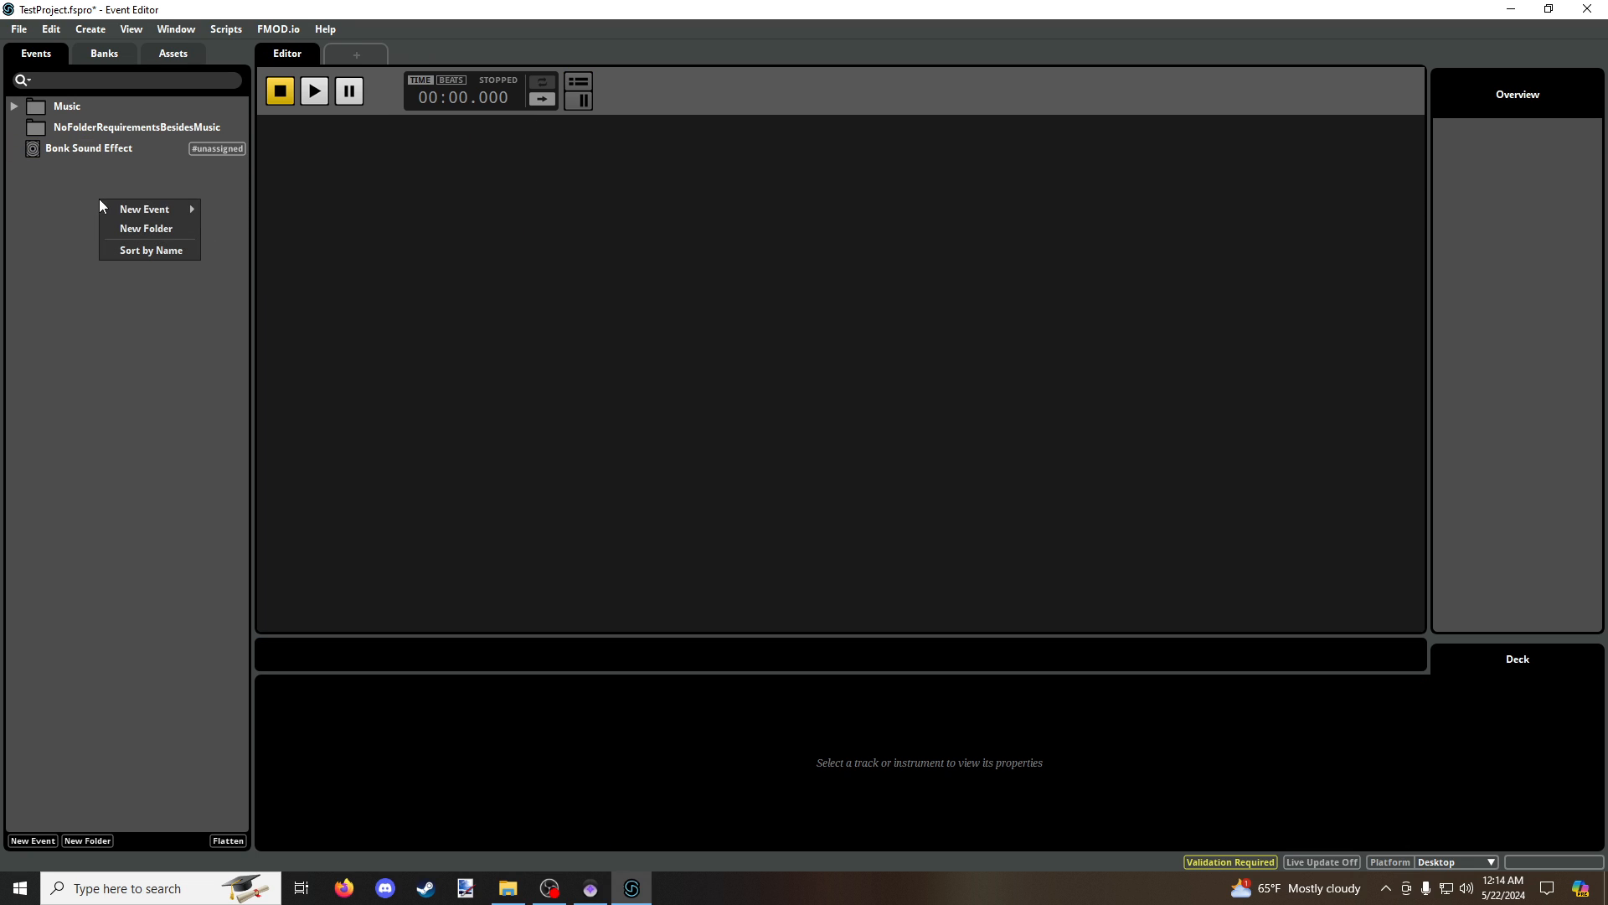
left_click(155, 236)
type("Bonk")
key("Return")
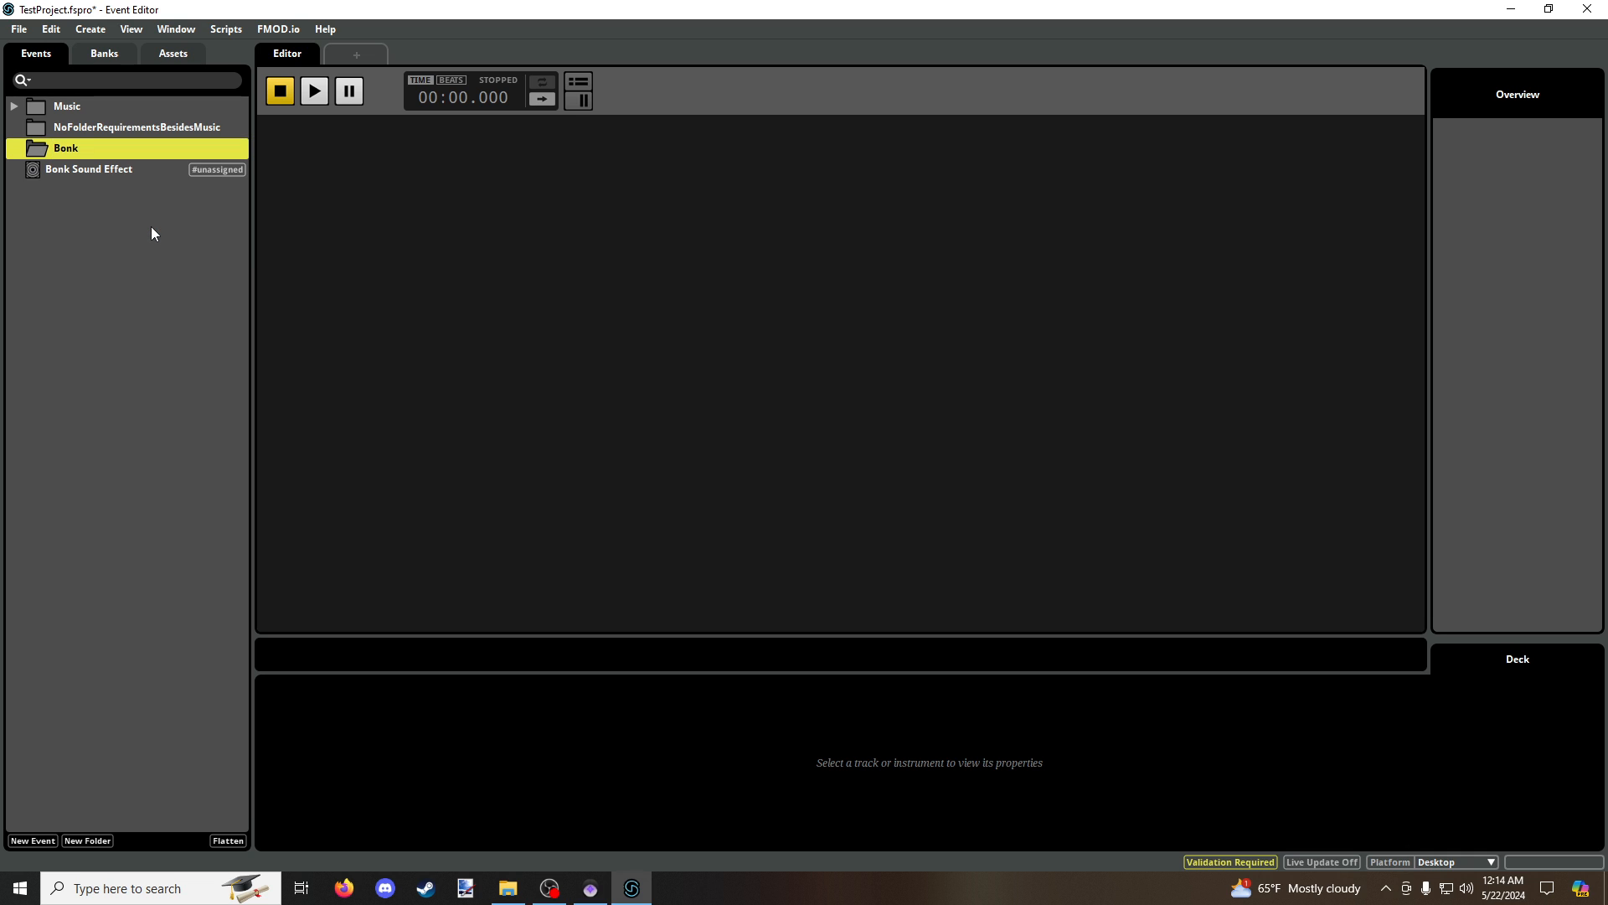
mouse_move(50, 174)
left_mouse_down()
mouse_move(72, 172)
mouse_move(67, 150)
left_mouse_up()
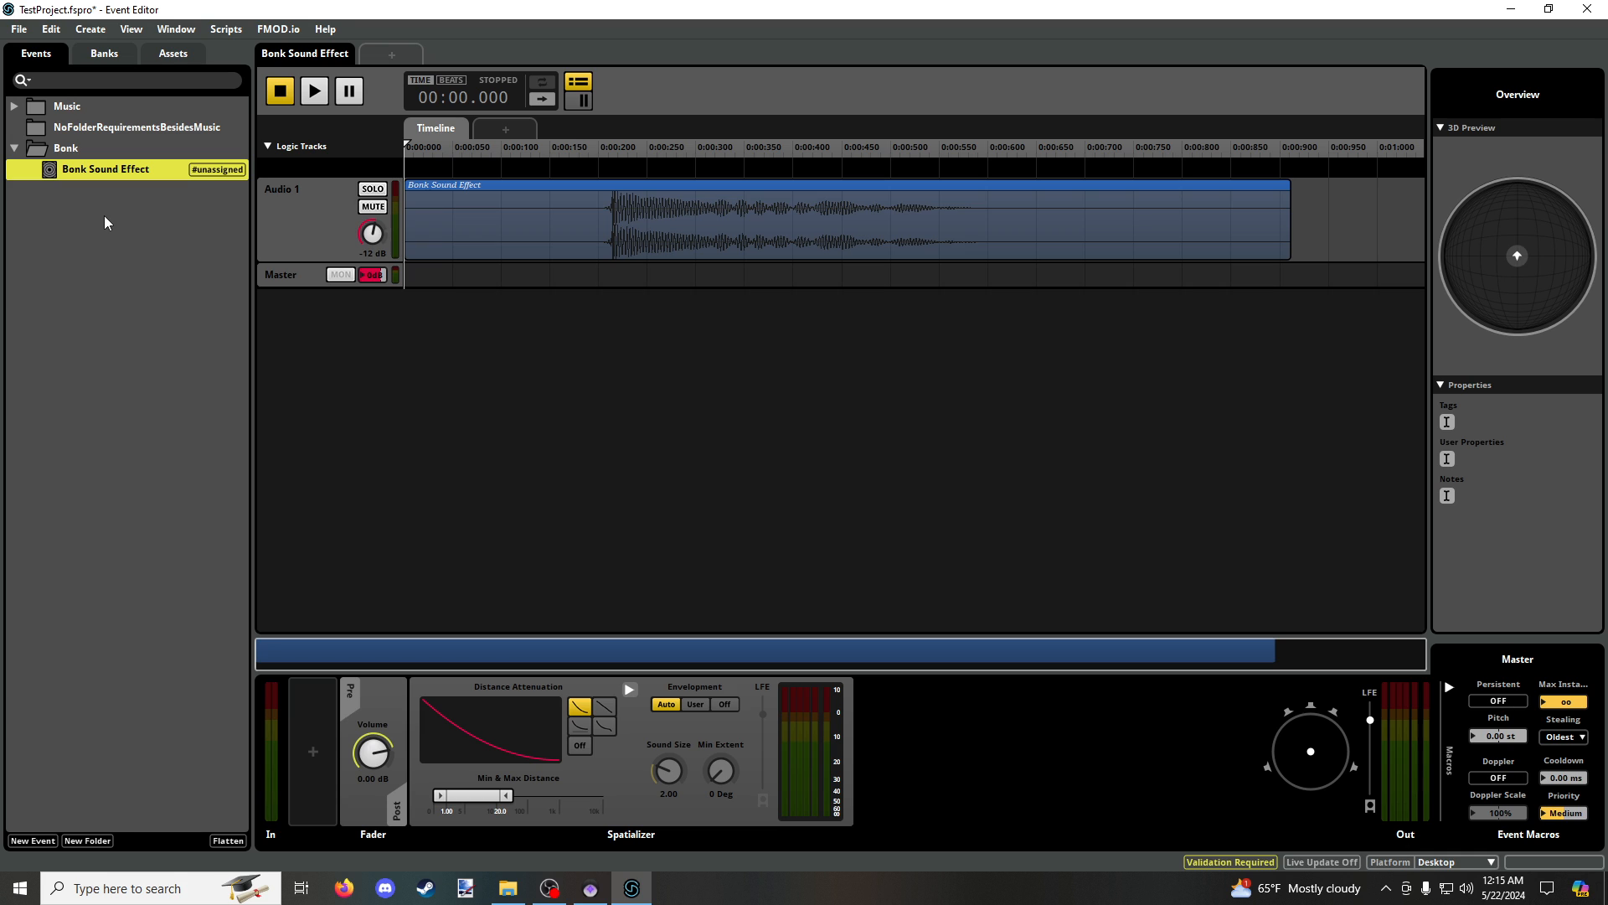
Step: Assign the Bonk Sound Effect event to a new bank named Bonk
right_click(111, 170)
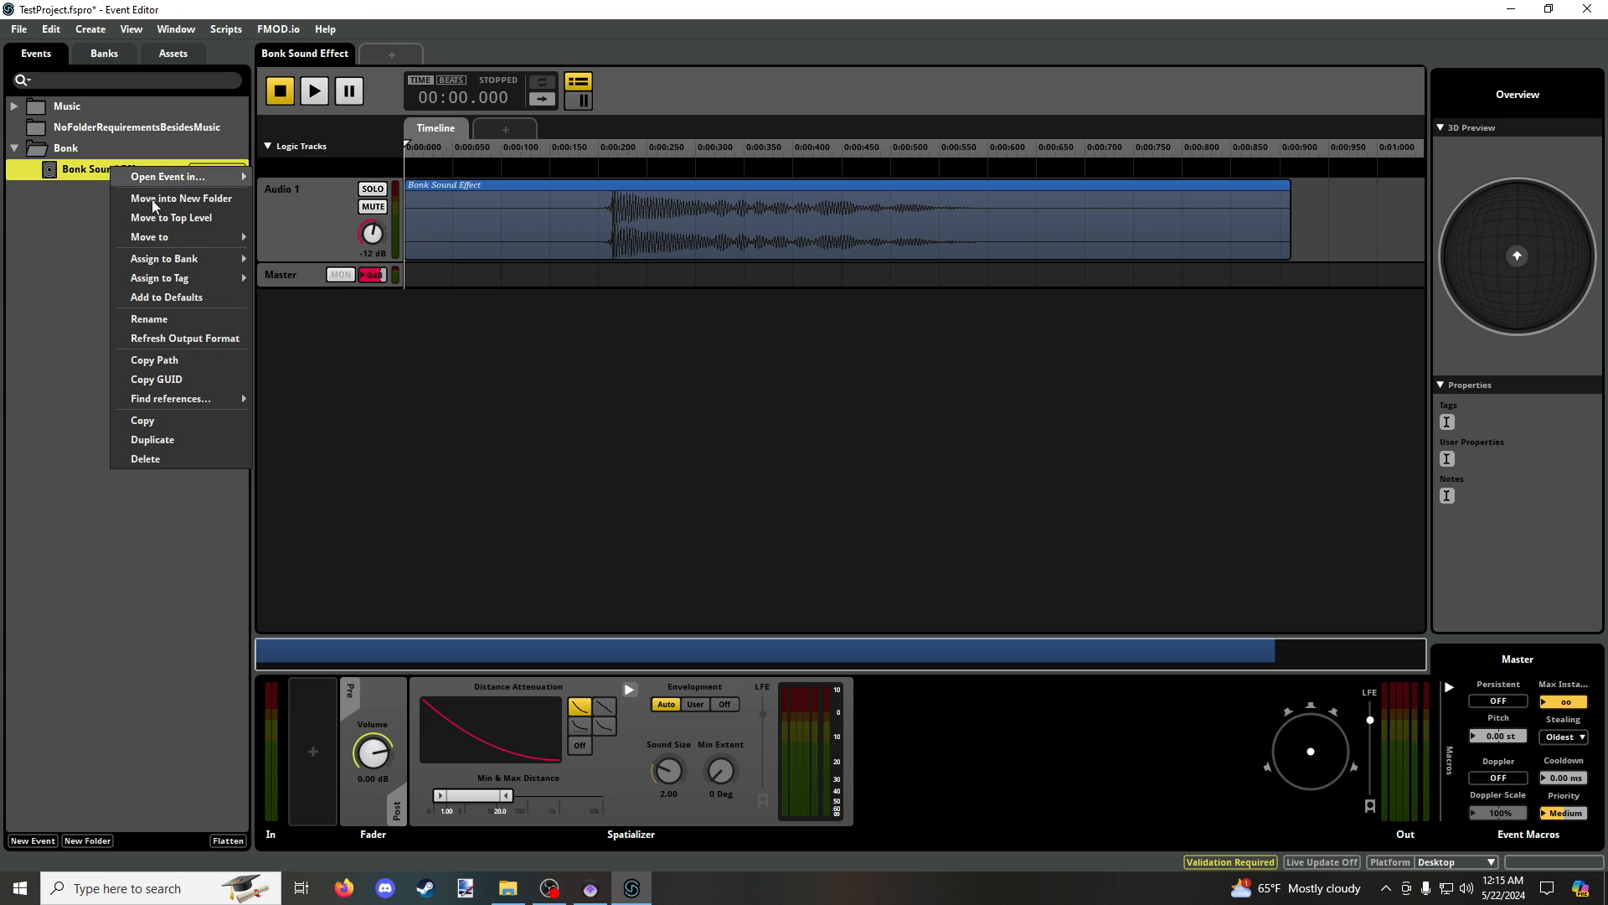
mouse_move(205, 261)
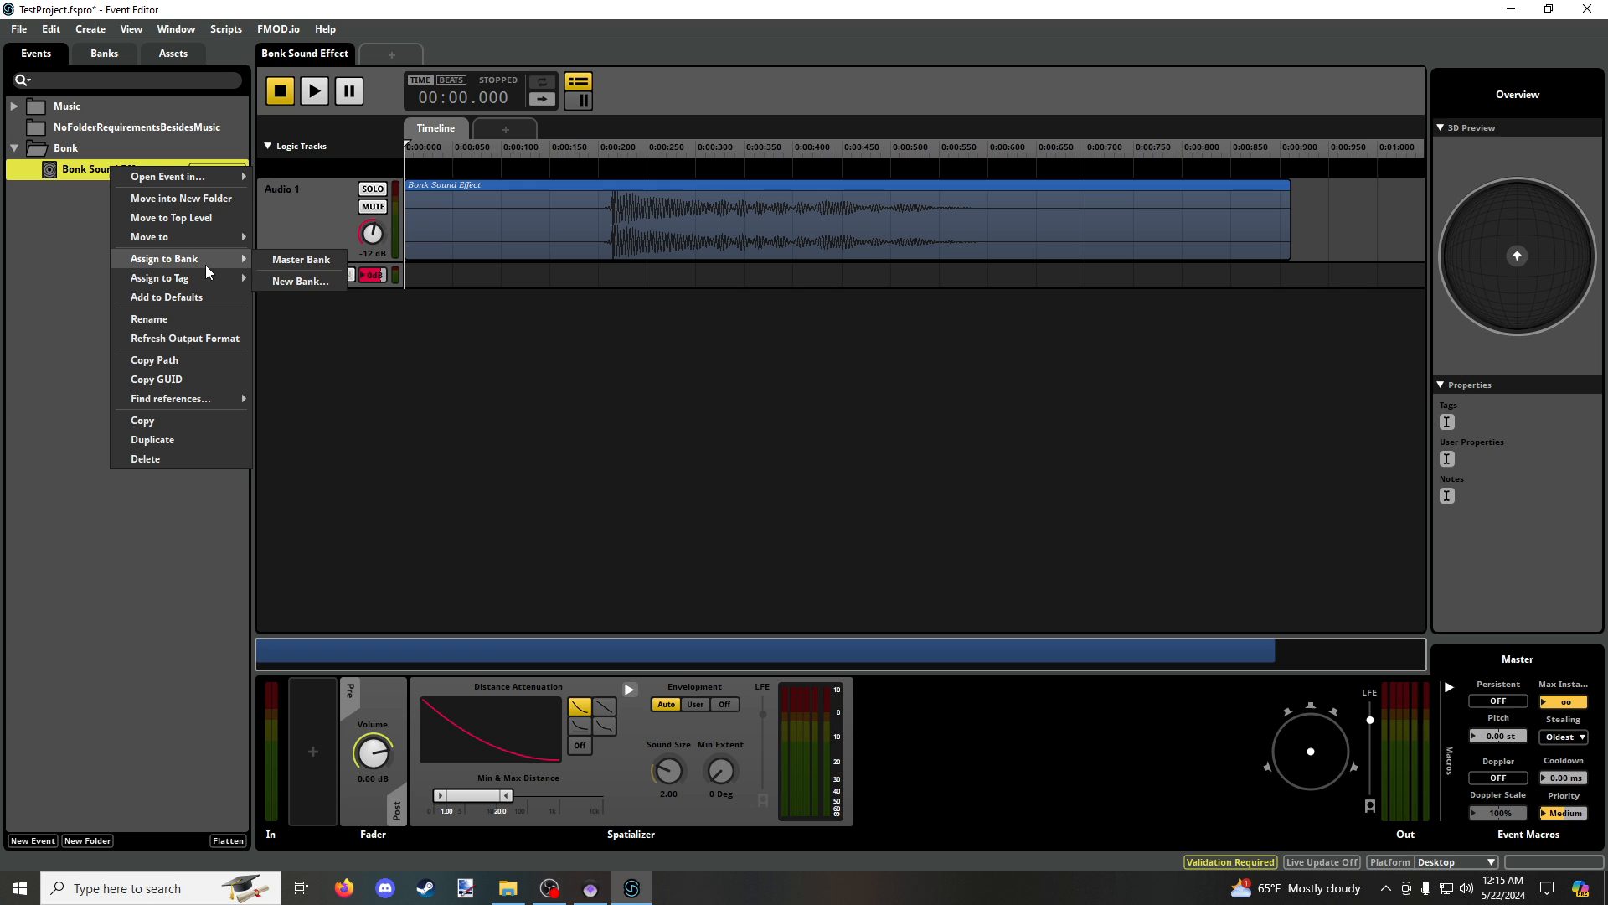
left_click(313, 285)
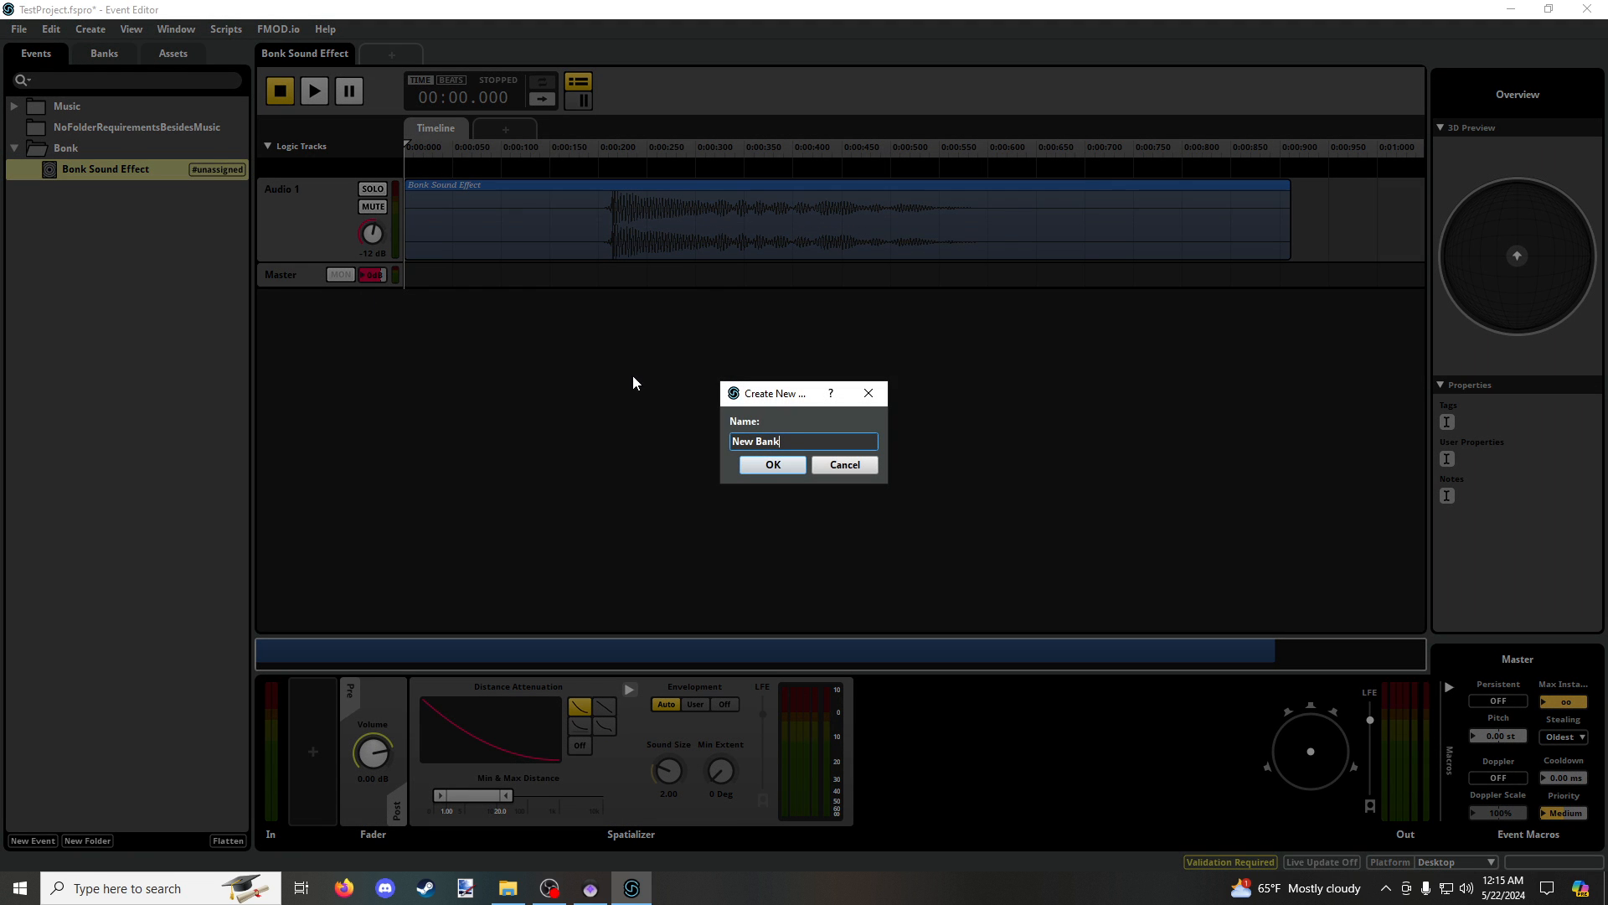
key("ctrl+a")
type("Bonk")
key("Return")
Step: Check which events the Bonk bank contains and play back its sound effect event
left_click(104, 55)
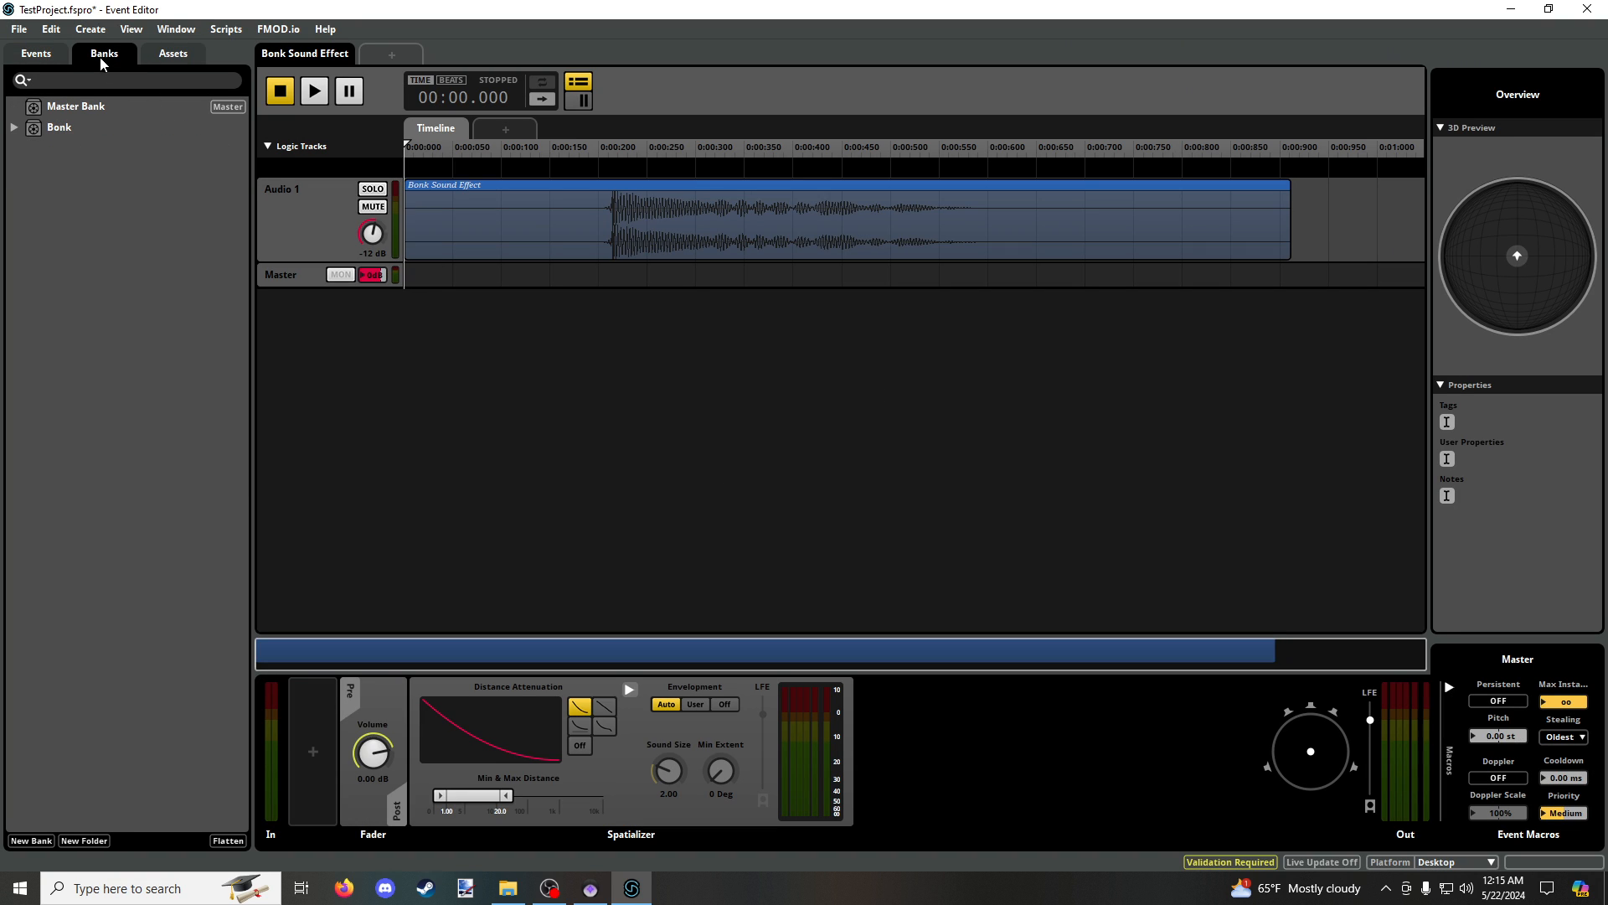
left_click(60, 129)
left_click(15, 128)
left_click(83, 148)
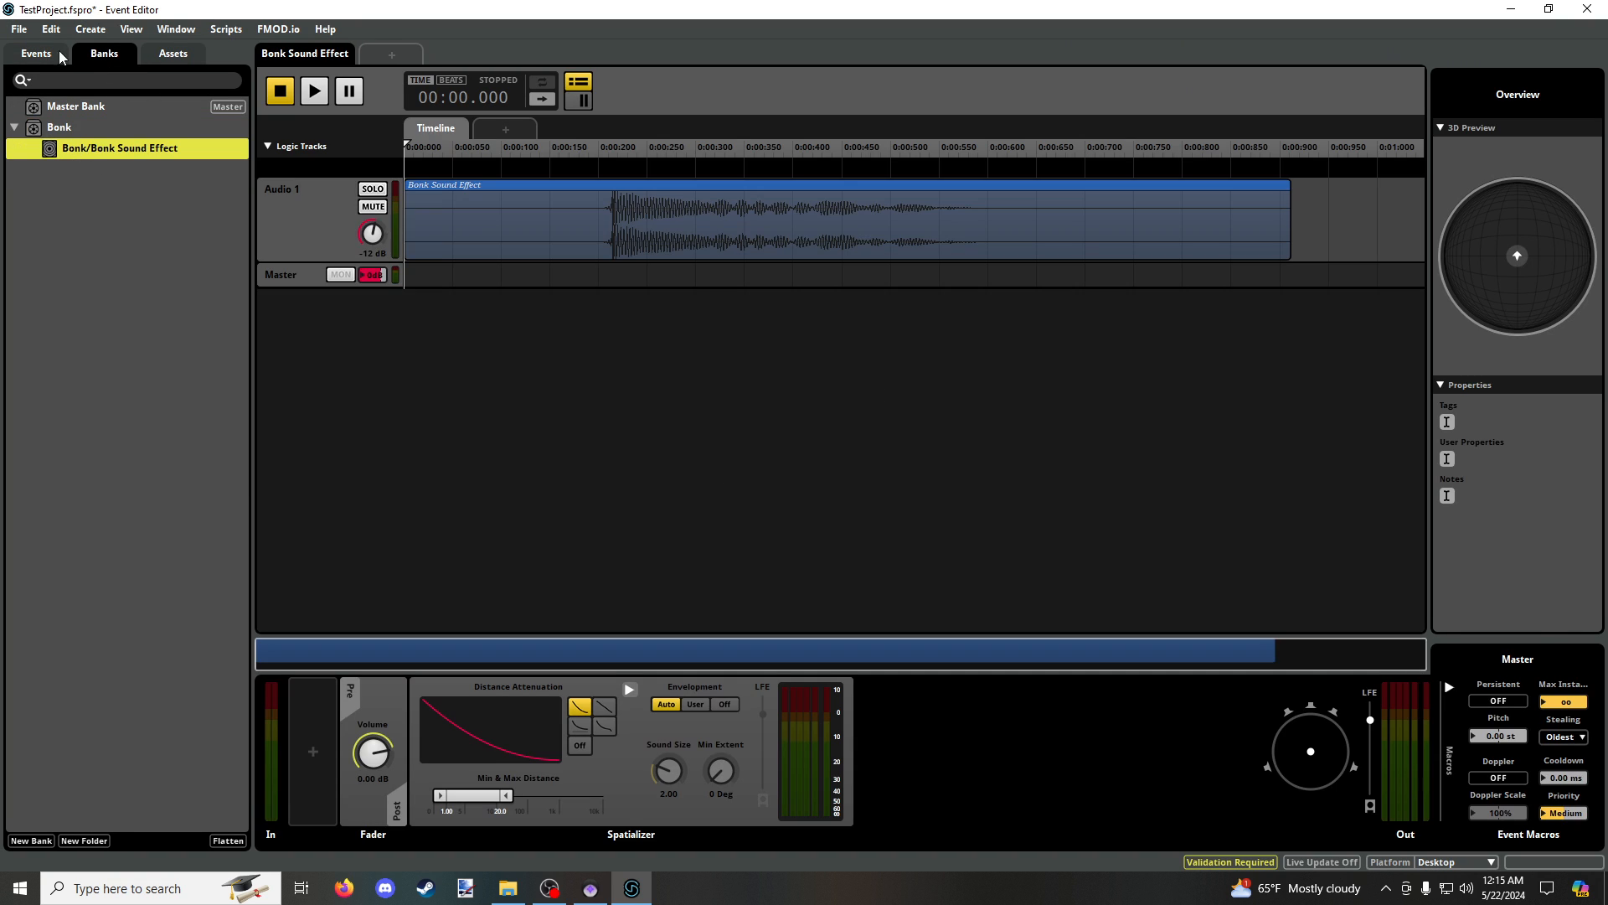
key("space")
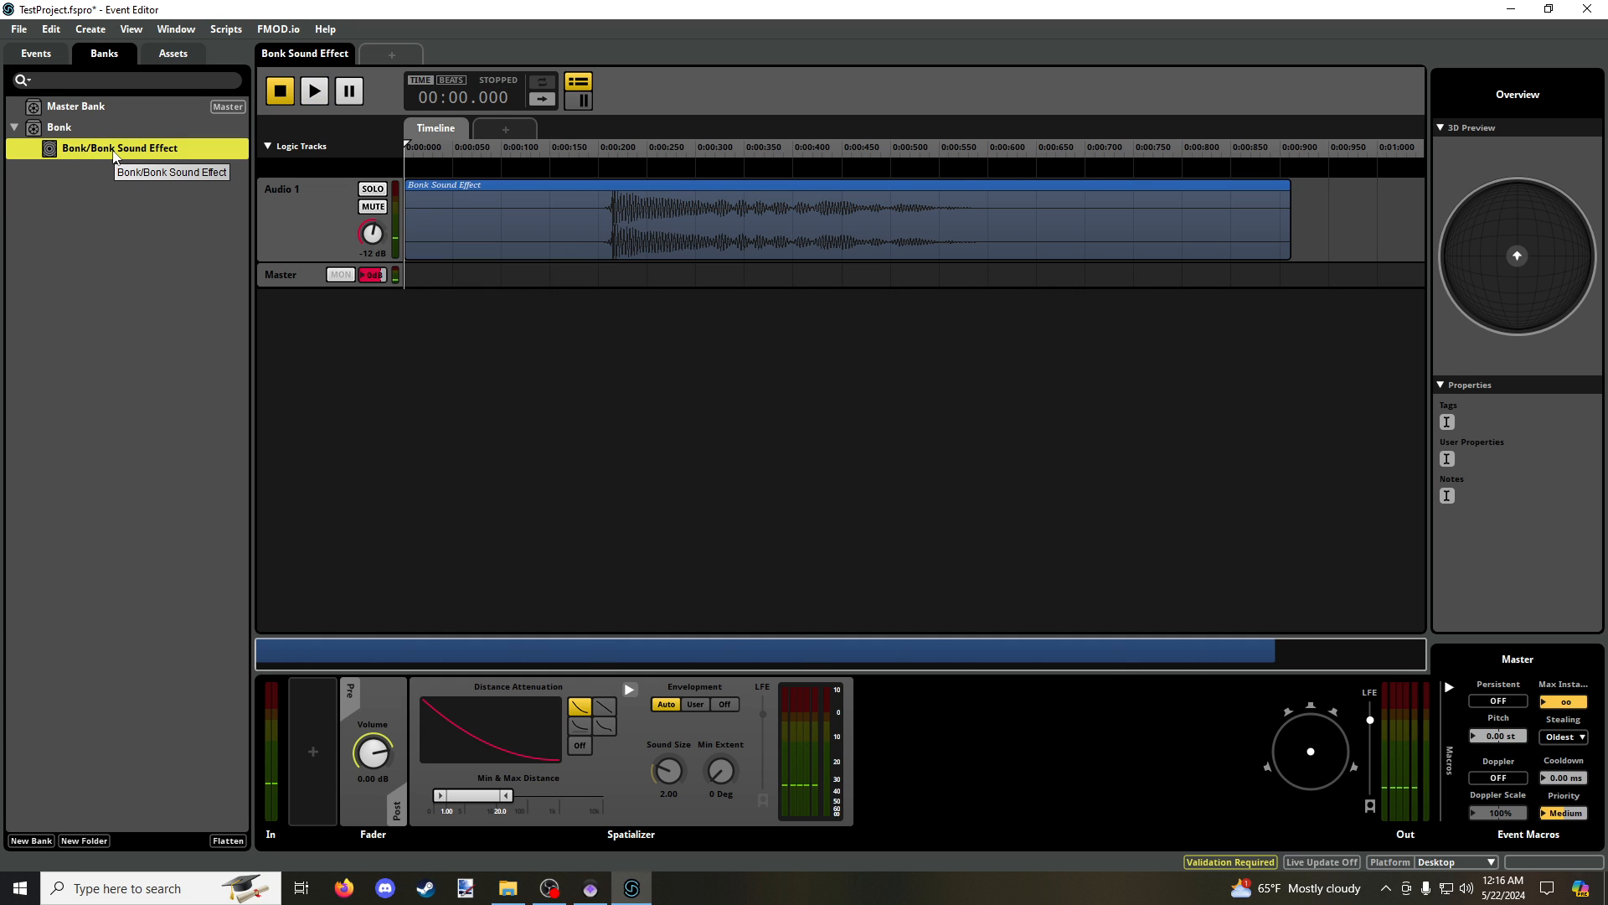
Step: Build the project's banks and export its GUIDs
left_click(19, 29)
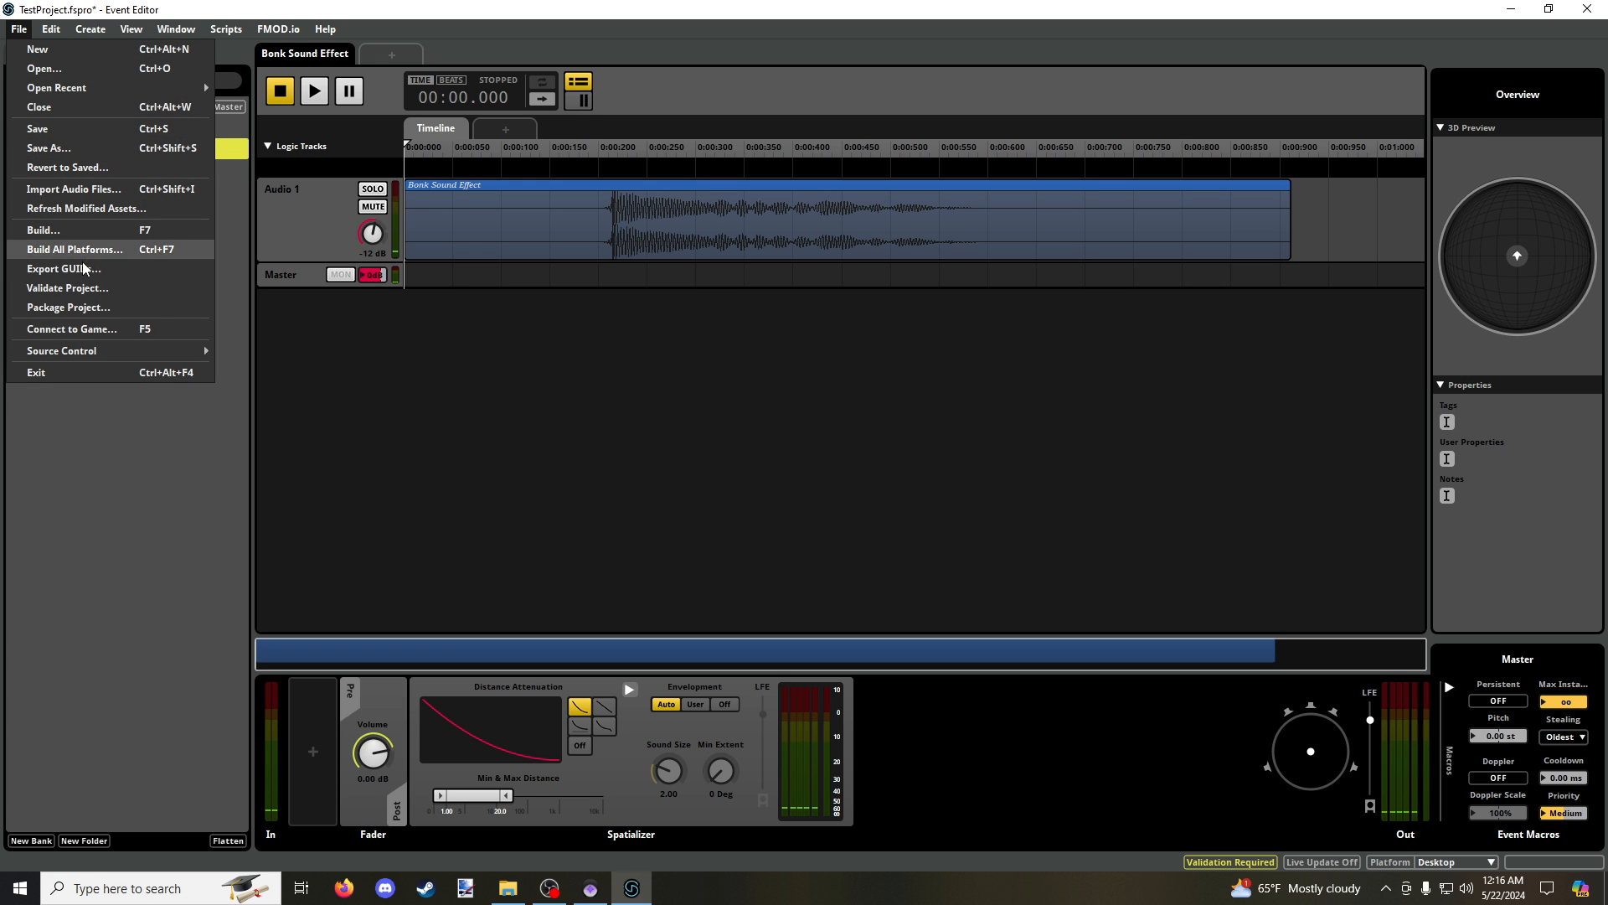
left_click(68, 228)
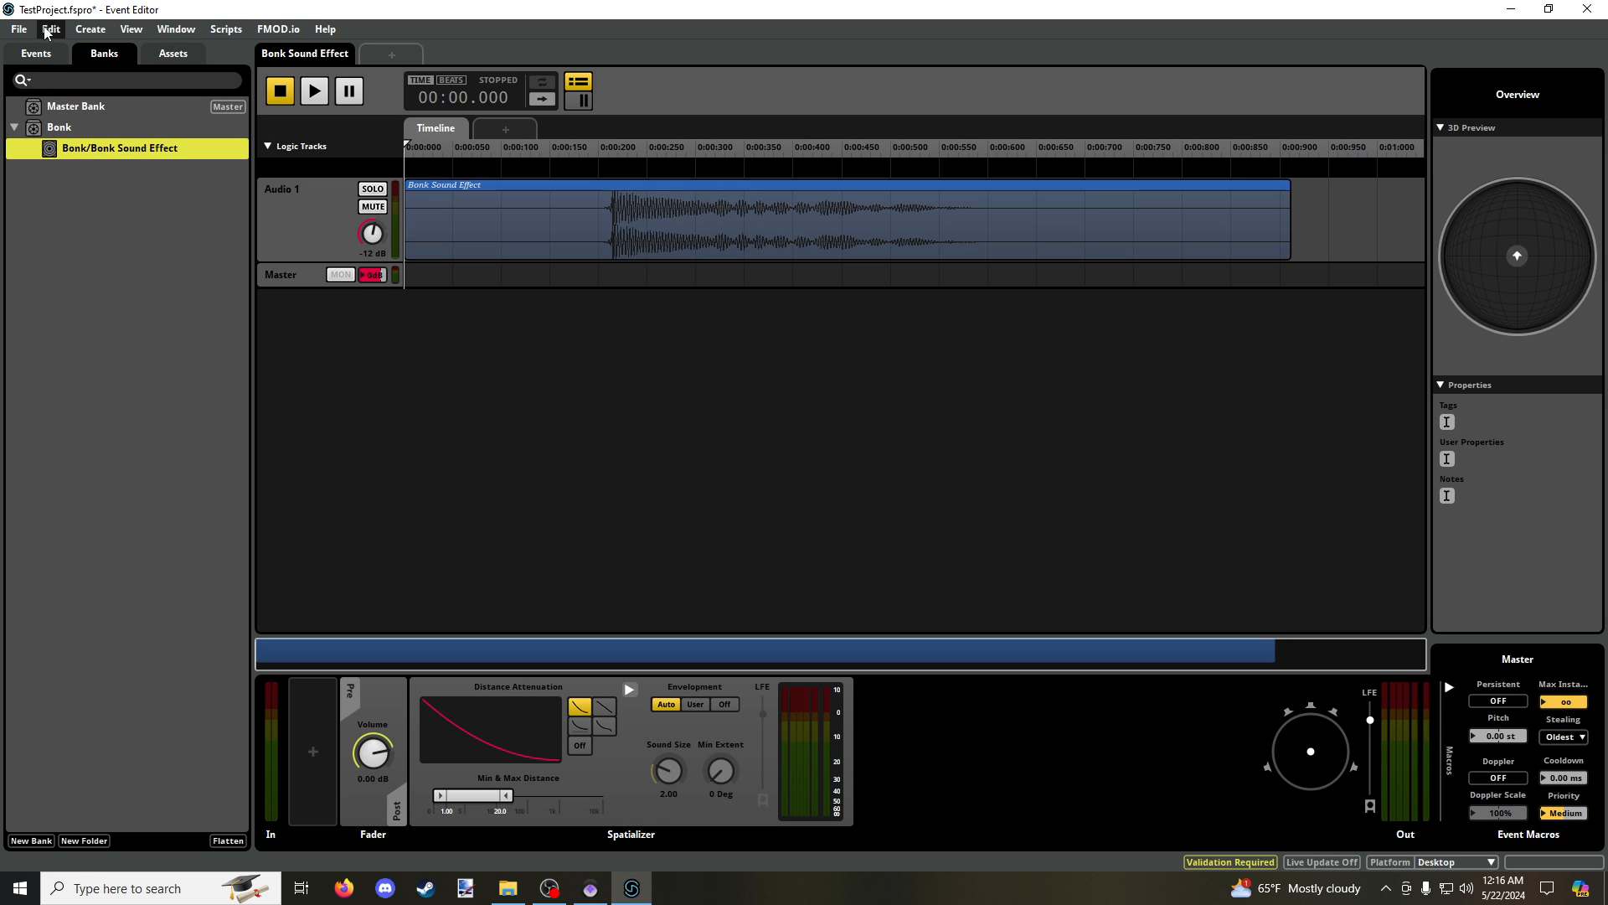
left_click(19, 30)
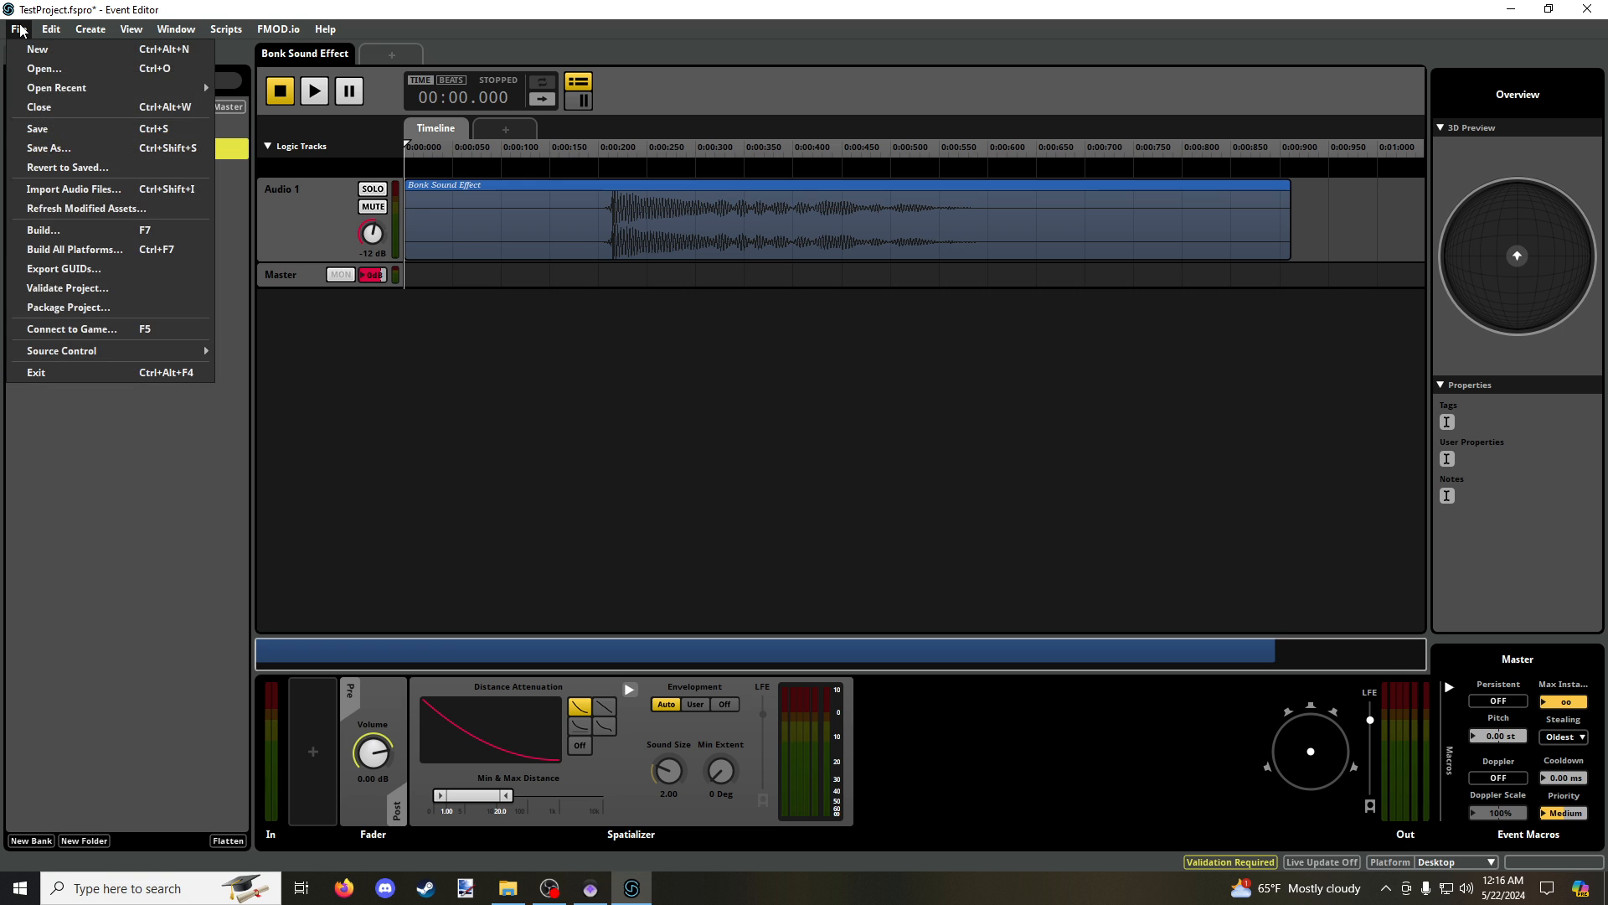
left_click(84, 269)
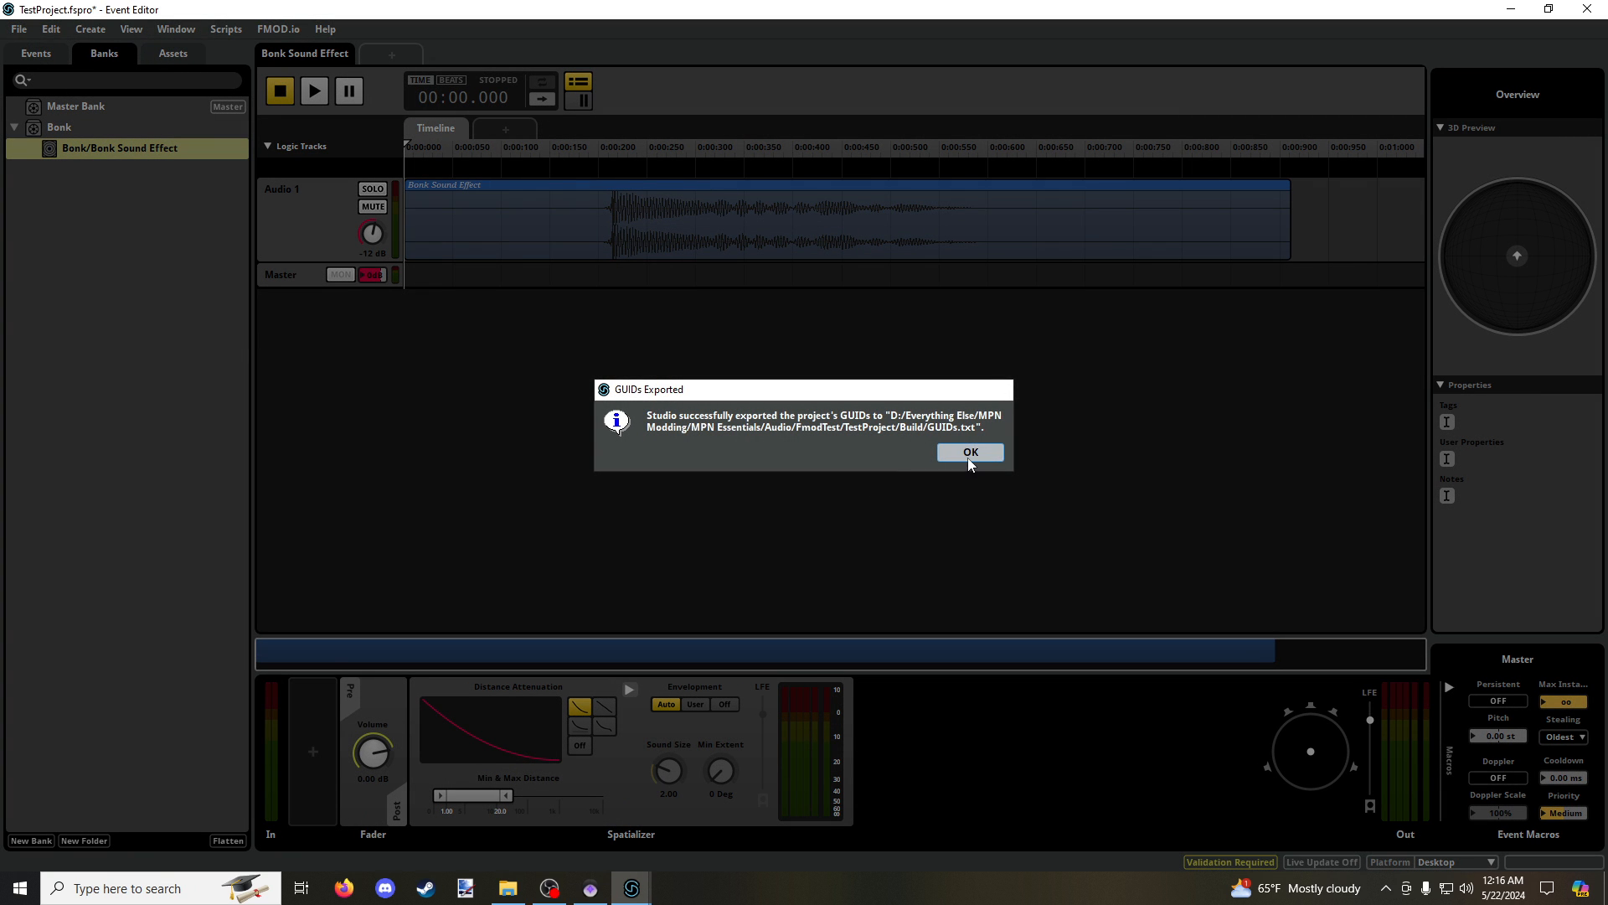
left_click(966, 455)
Step: Switch to File Explorer and open the FmodTest TestProject's Build\Desktop folder containing the built banks
left_click(511, 887)
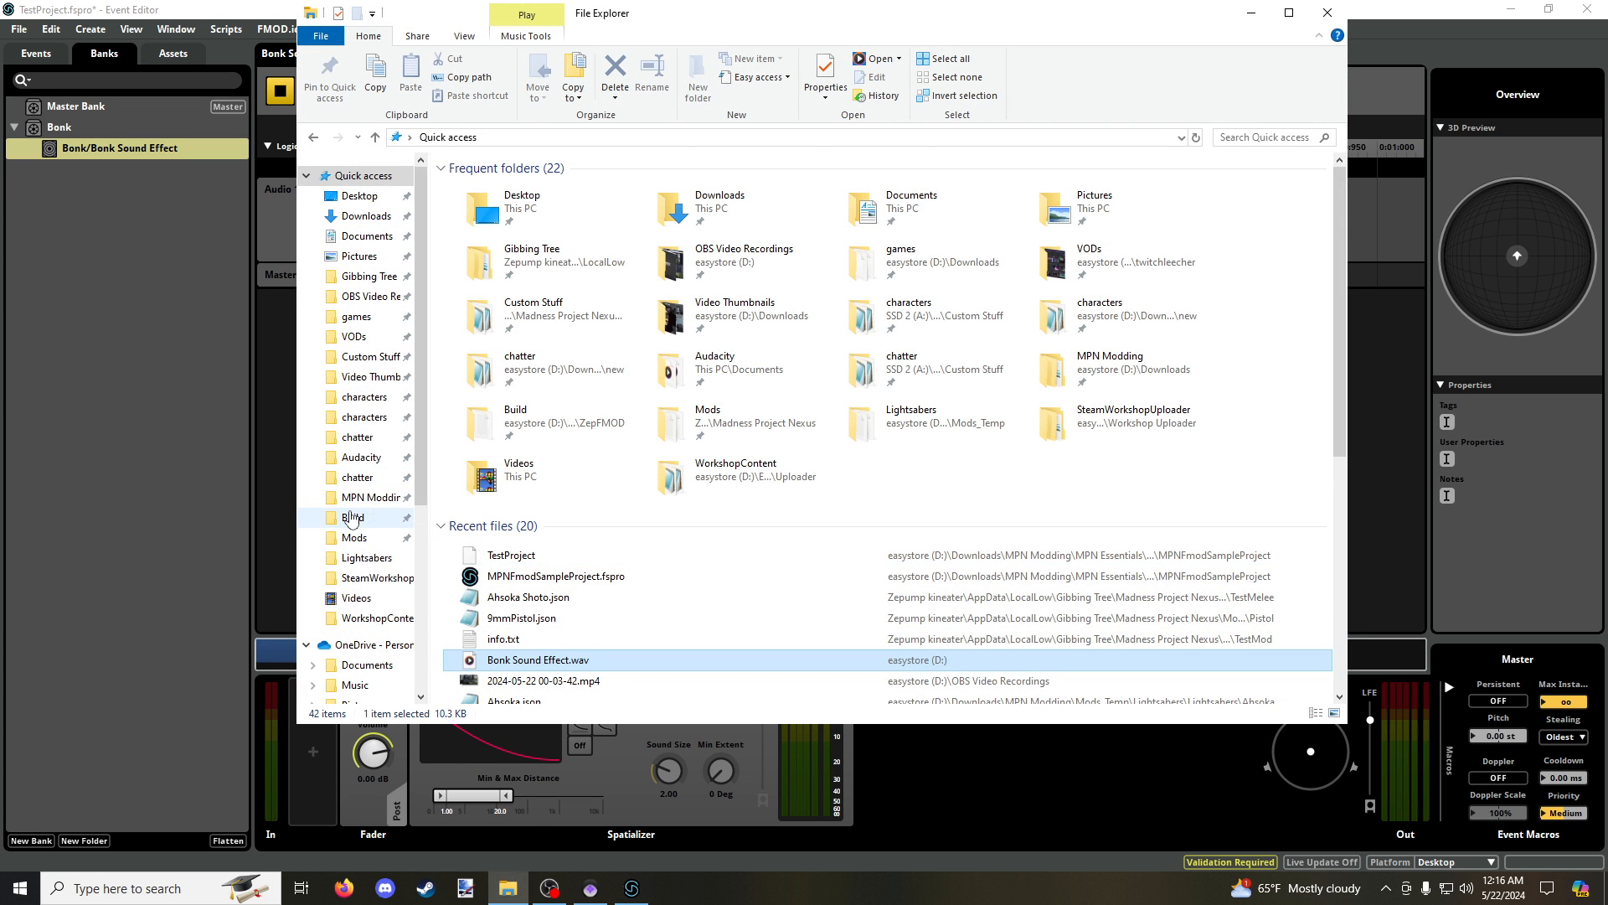
left_click(355, 517)
left_click(800, 137)
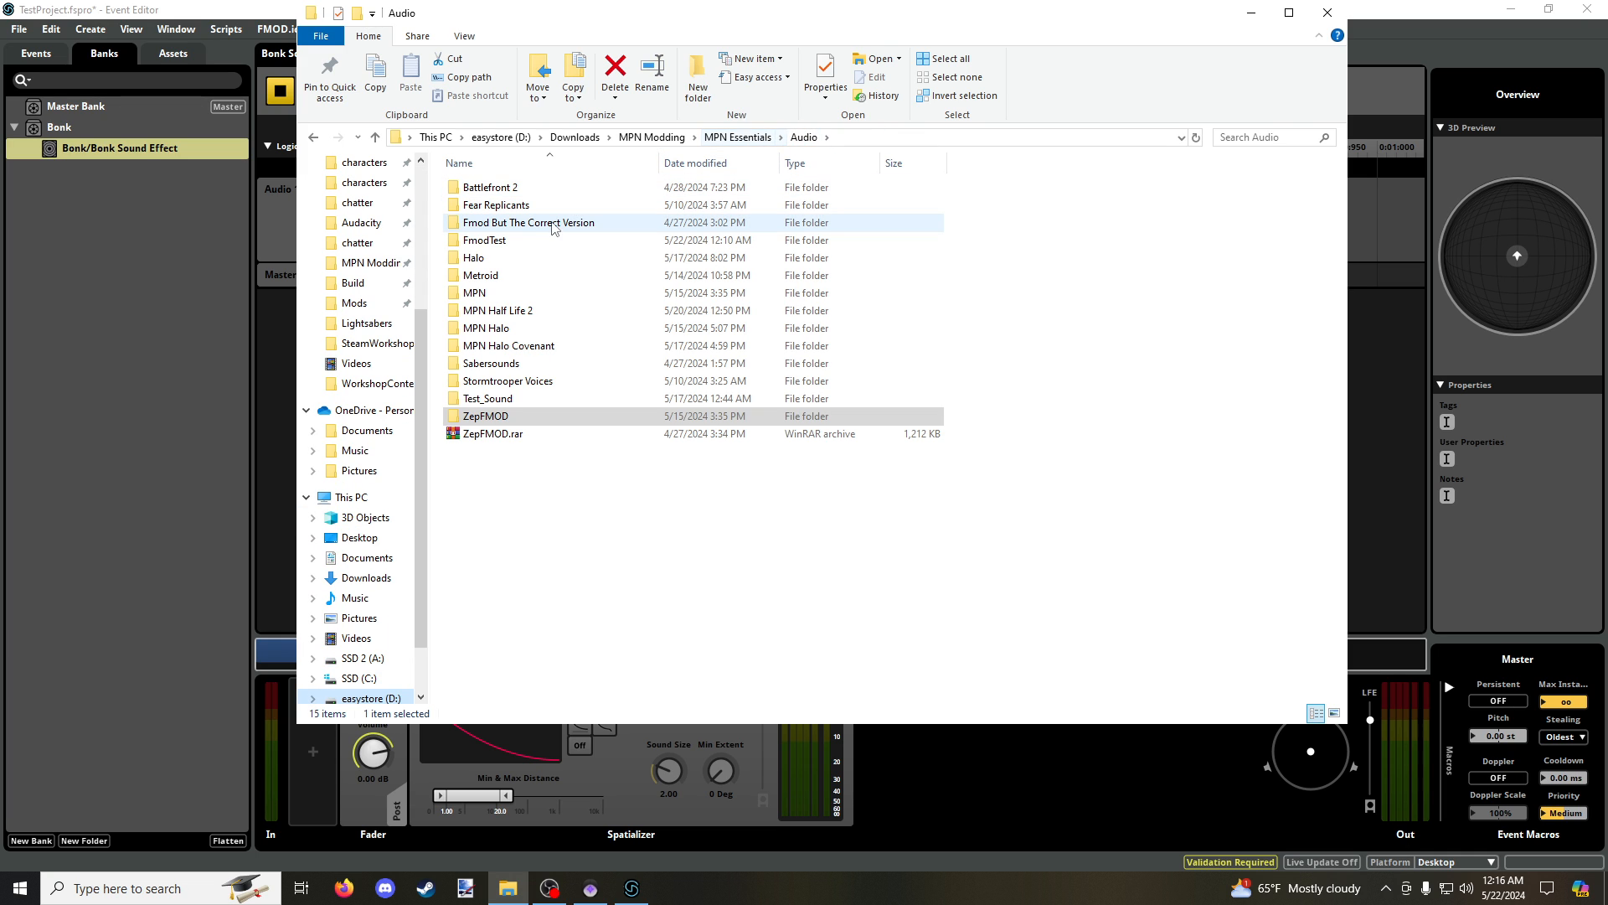
double_click(514, 242)
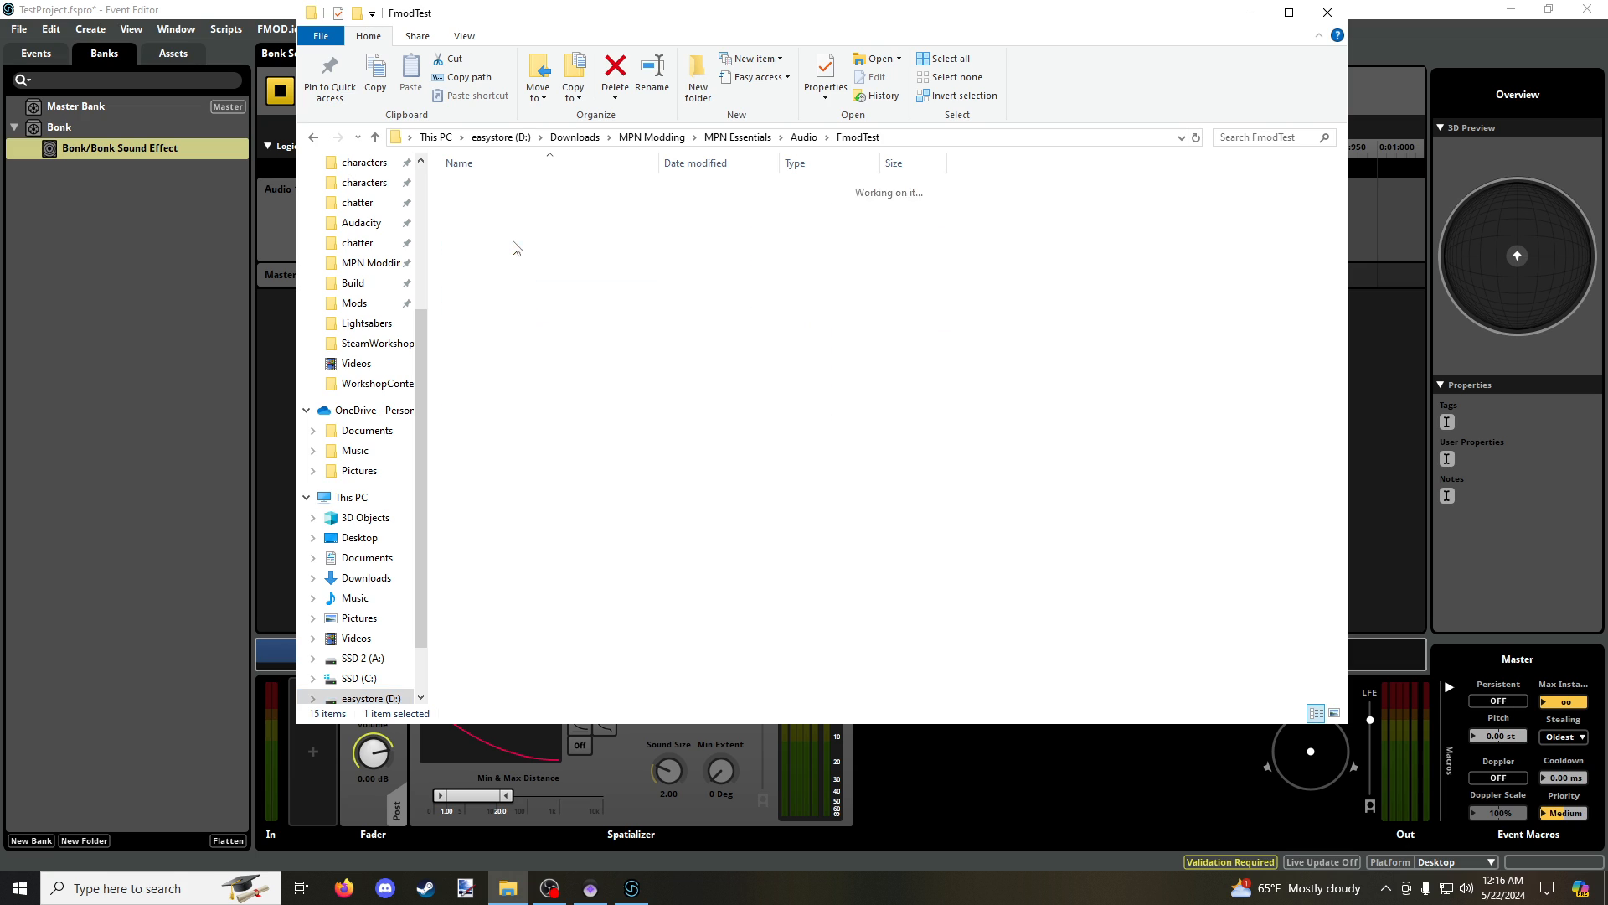
left_click(511, 206)
double_click(512, 206)
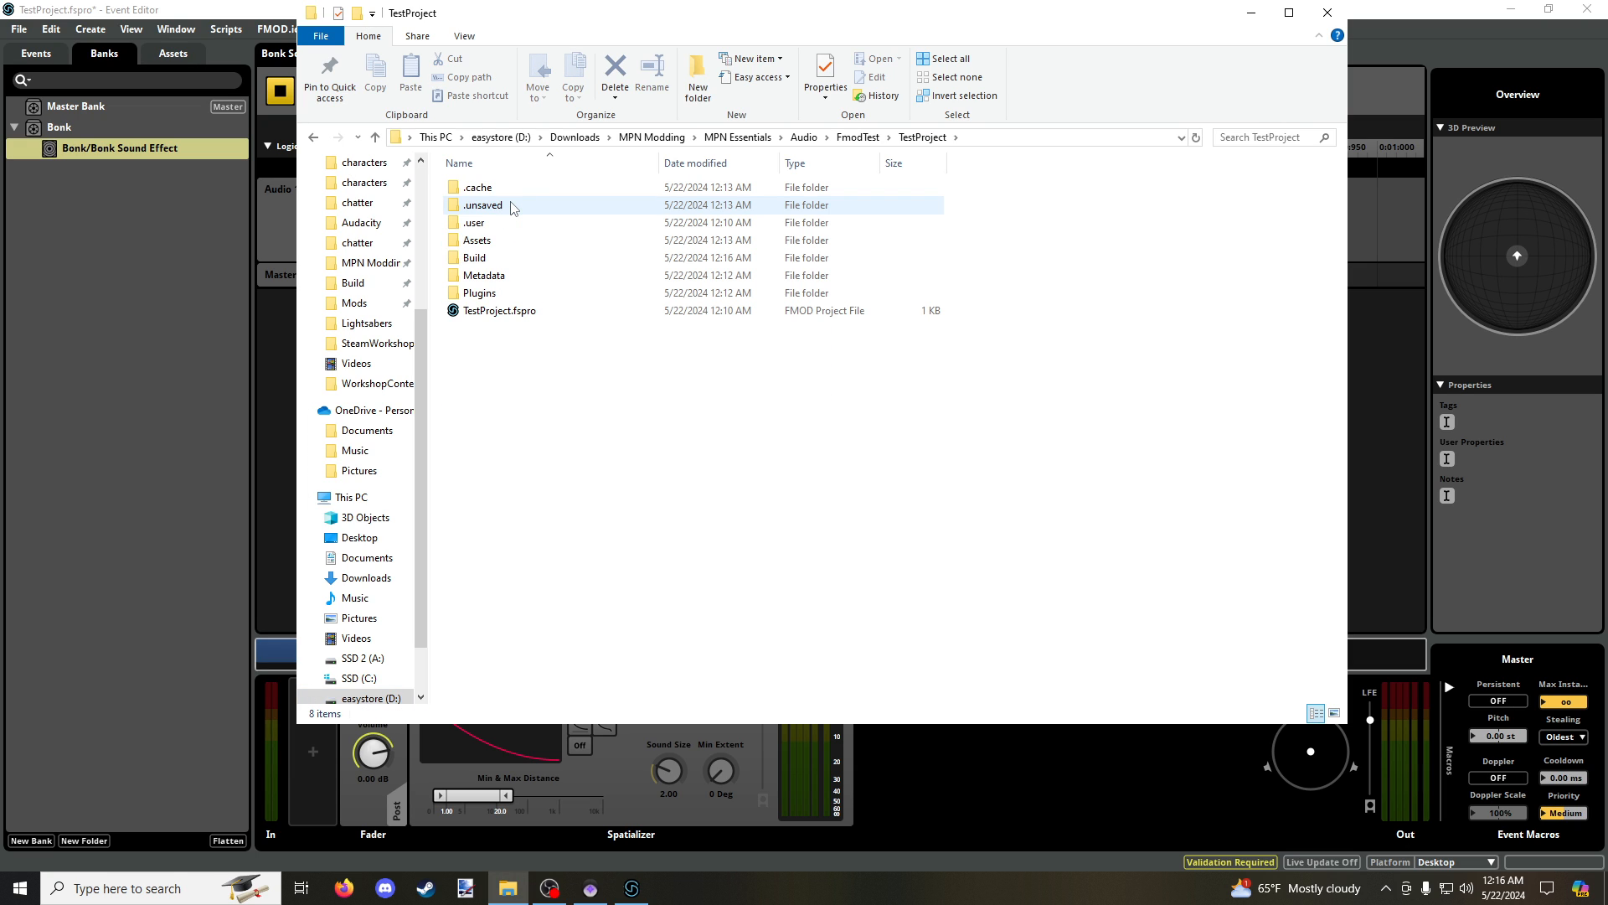
double_click(505, 260)
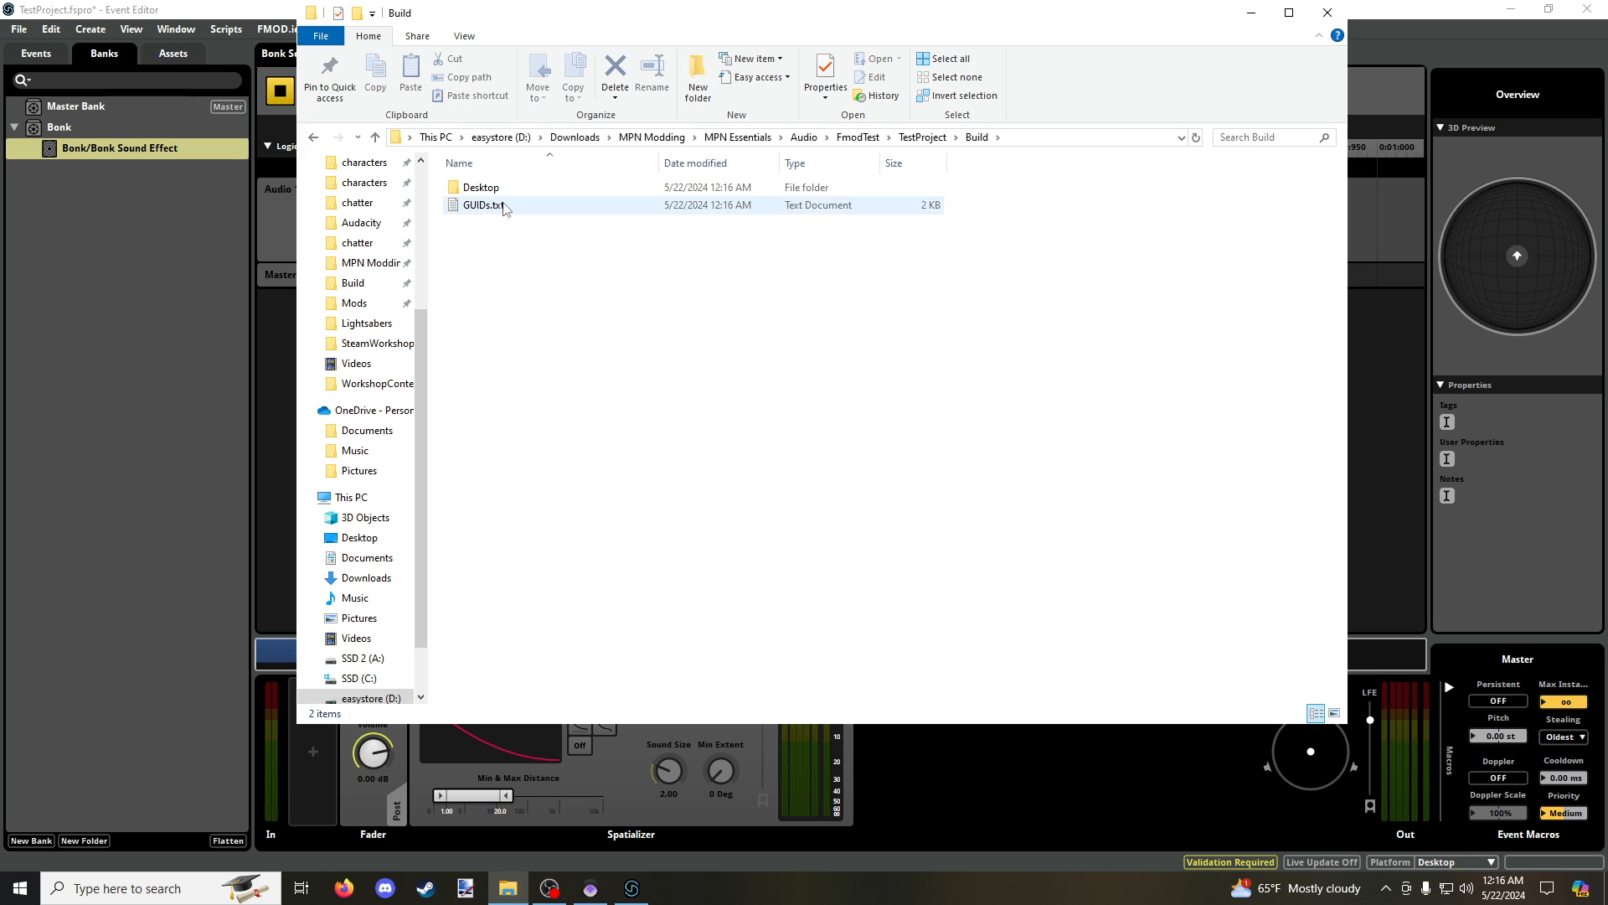
double_click(482, 188)
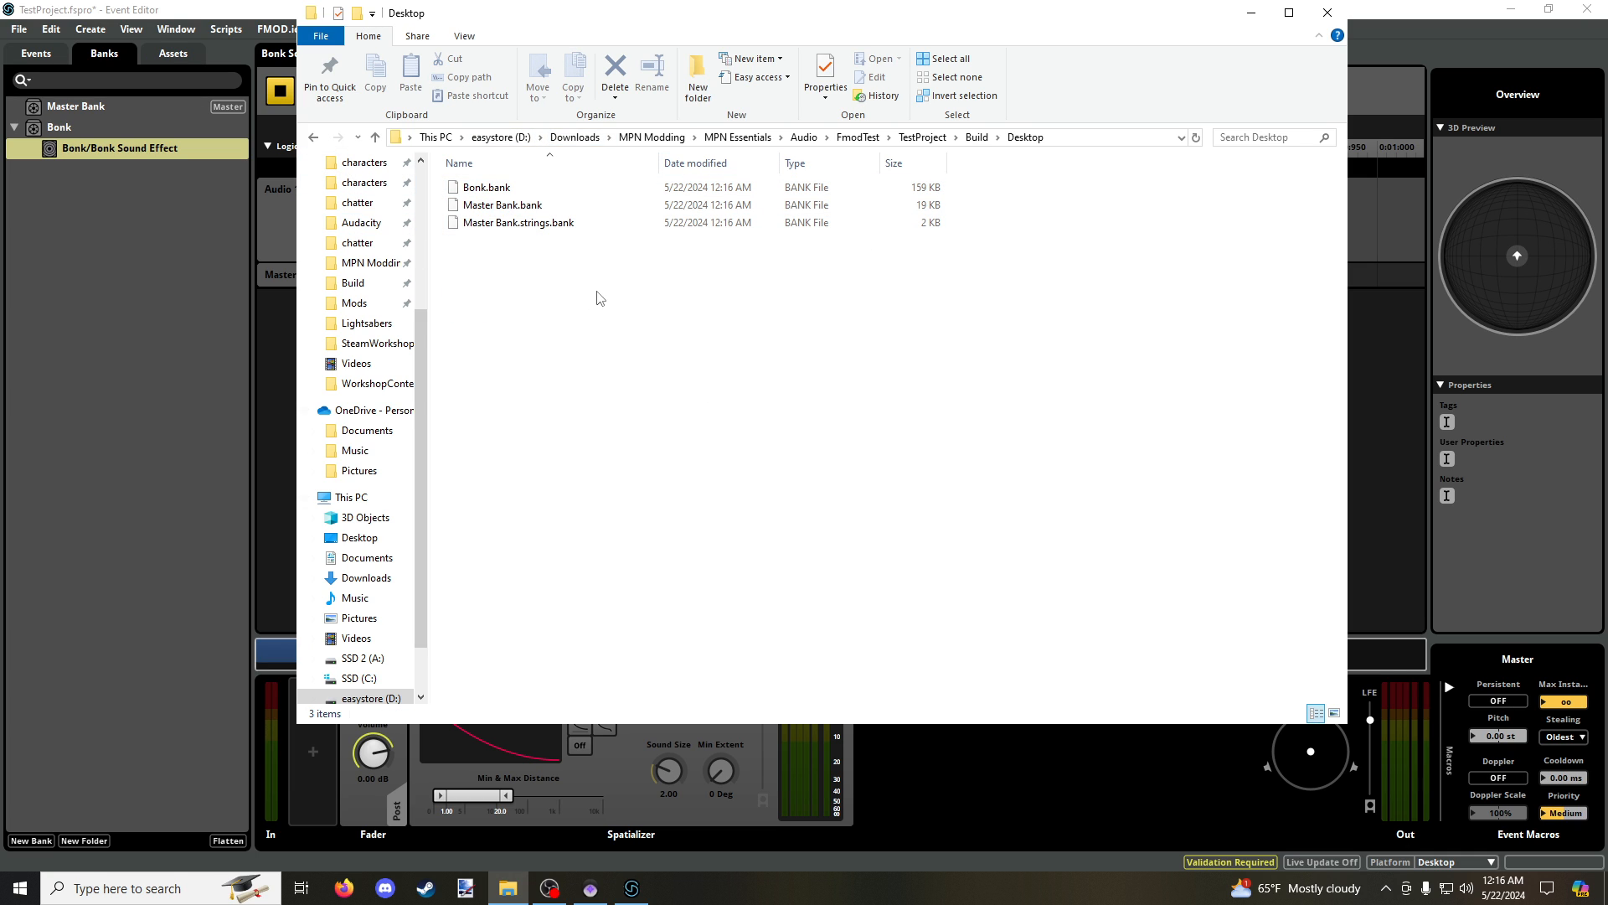
Step: Copy the three built bank files and open the TestMod folder from the game's Mods folder in a new window
left_click_drag(556, 305, 465, 178)
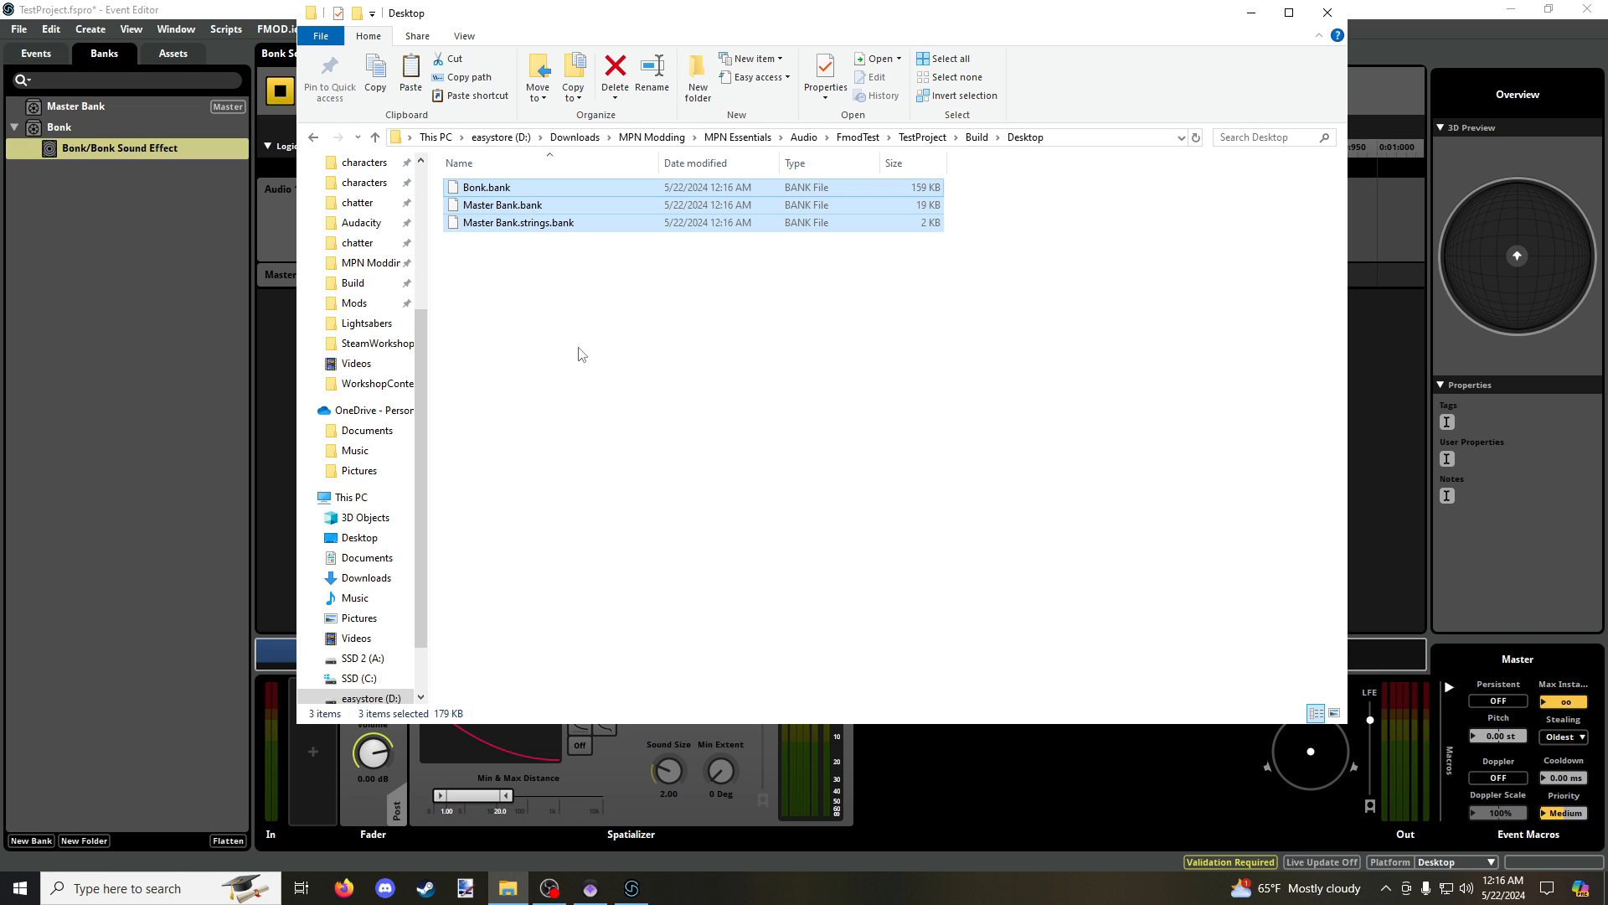
right_click(368, 299)
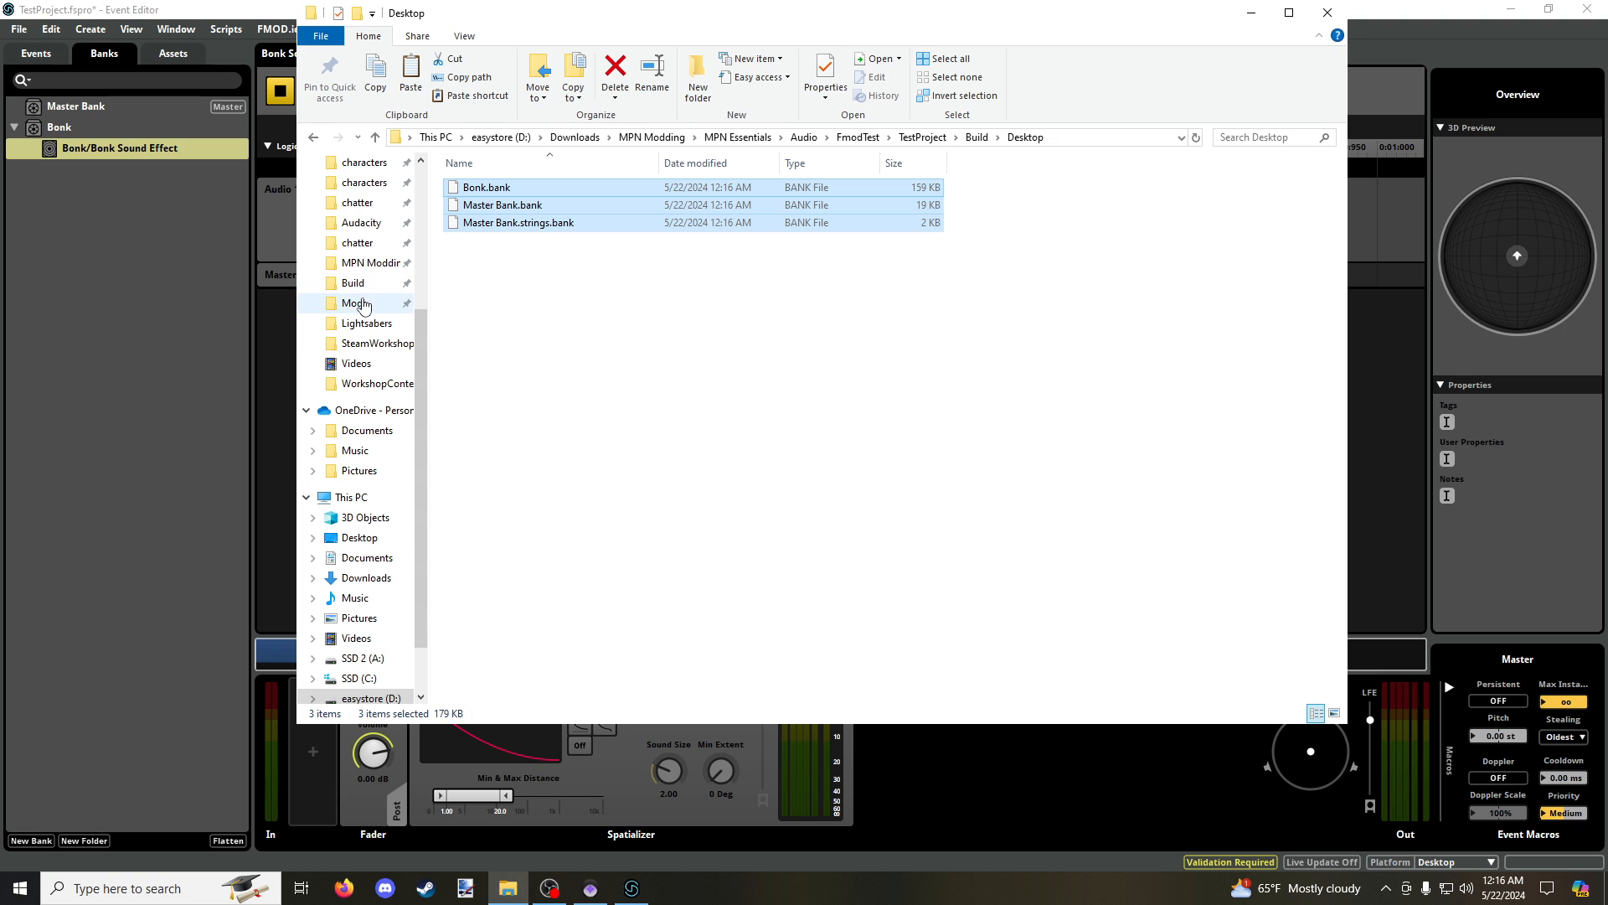
left_click(410, 336)
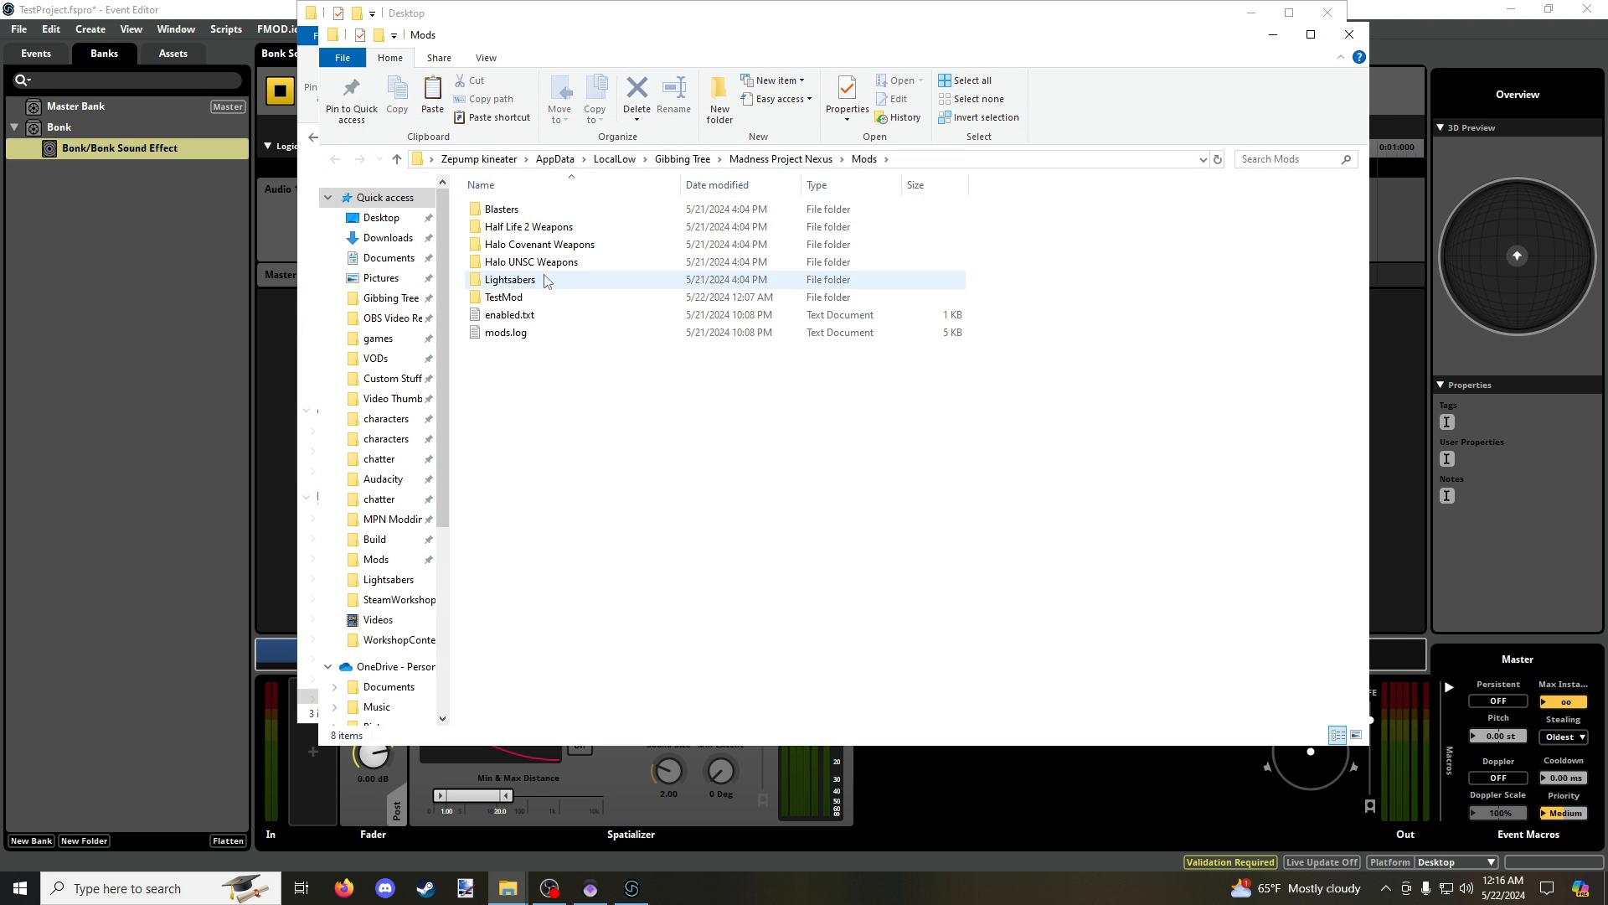
double_click(543, 298)
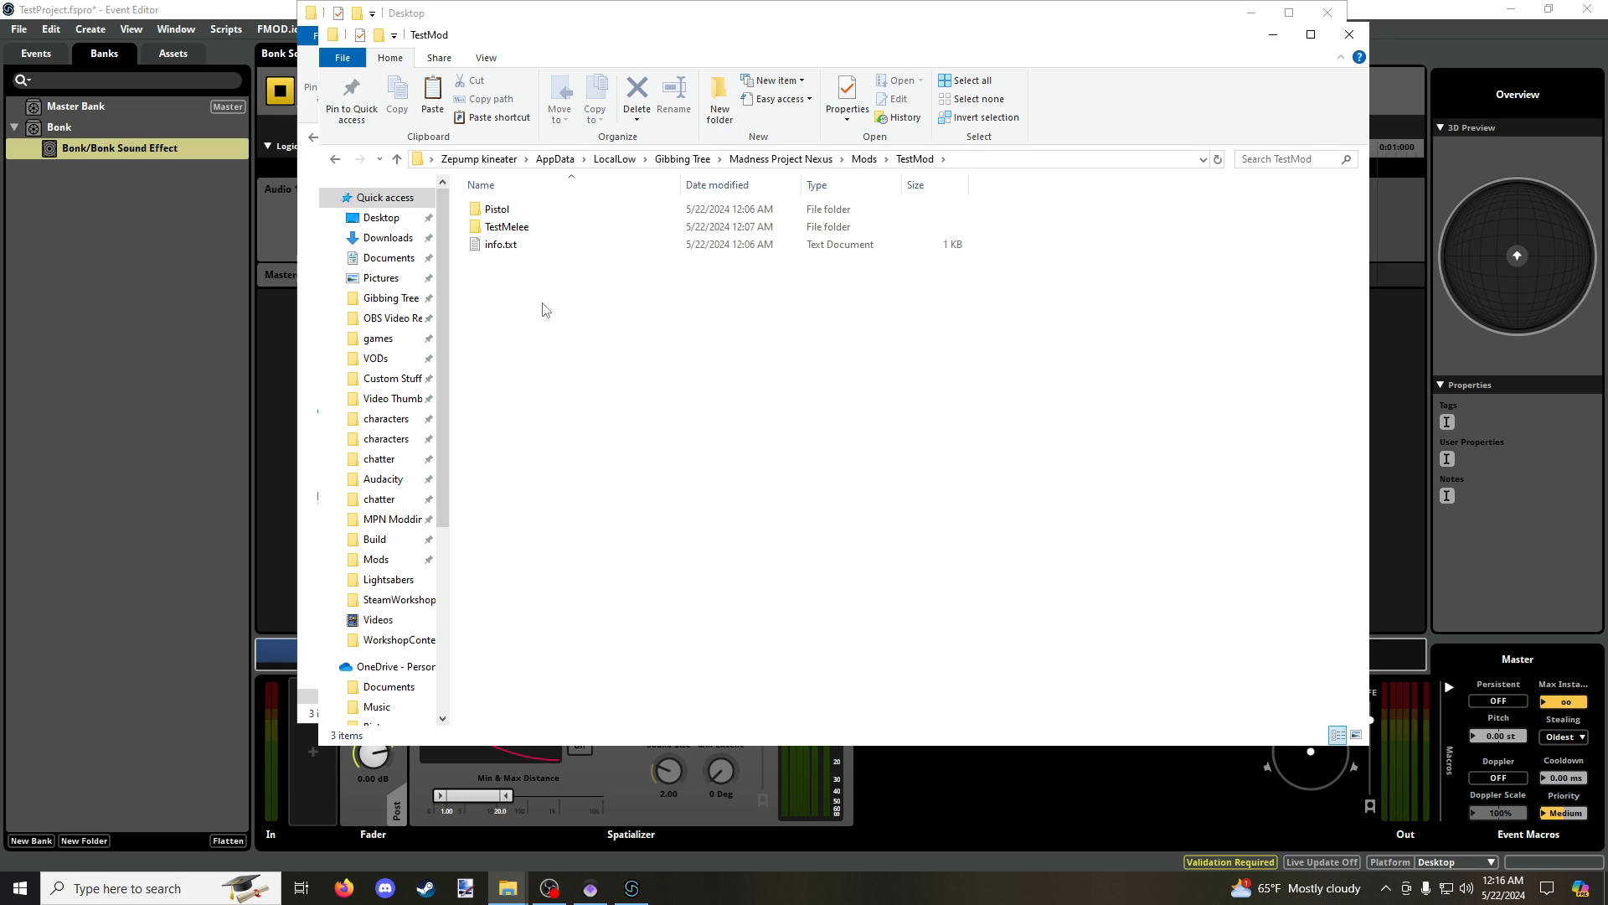
Step: Create a new folder named Sound inside the TestMod folder
left_click(520, 215)
double_click(520, 216)
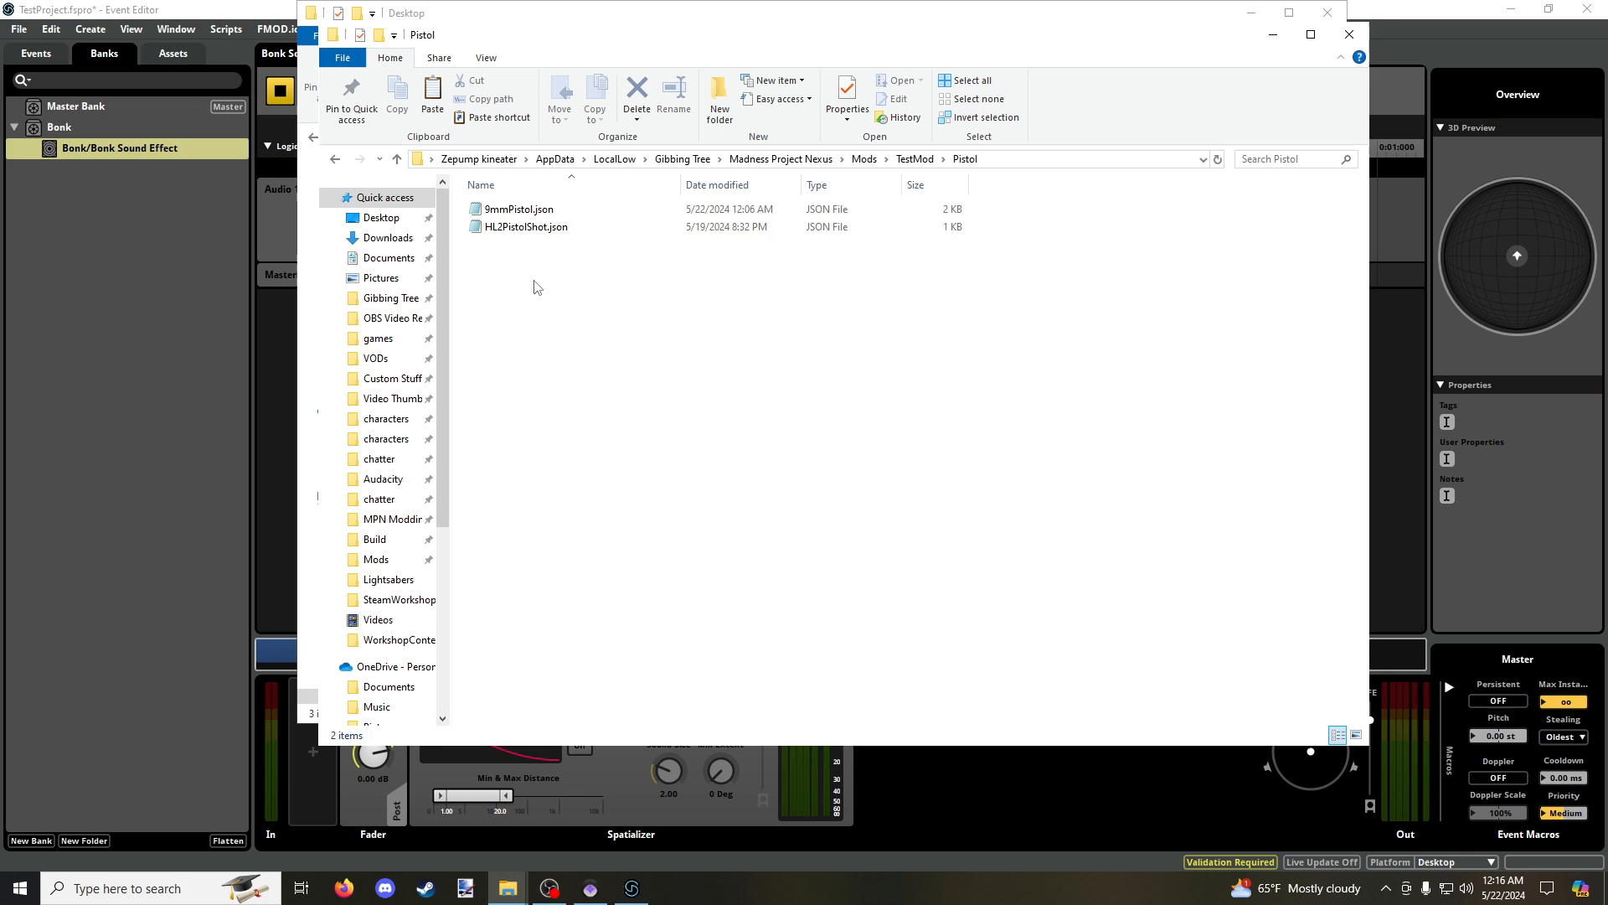
key("alt+Left")
right_click(535, 281)
mouse_move(683, 517)
left_click(775, 503)
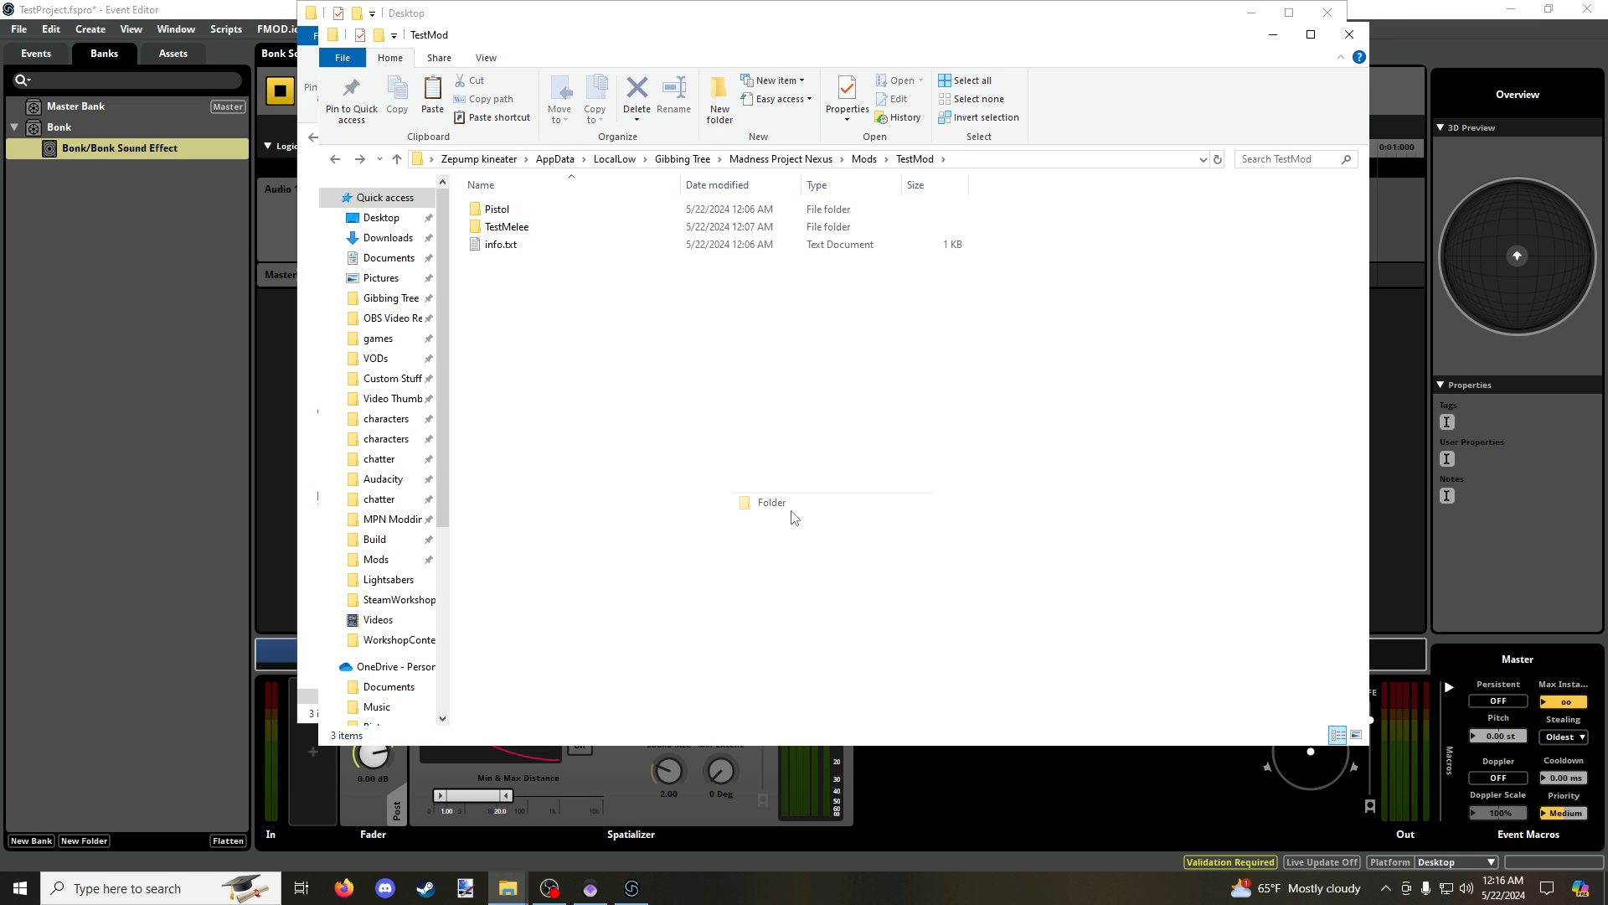
type("Sound")
key("Return")
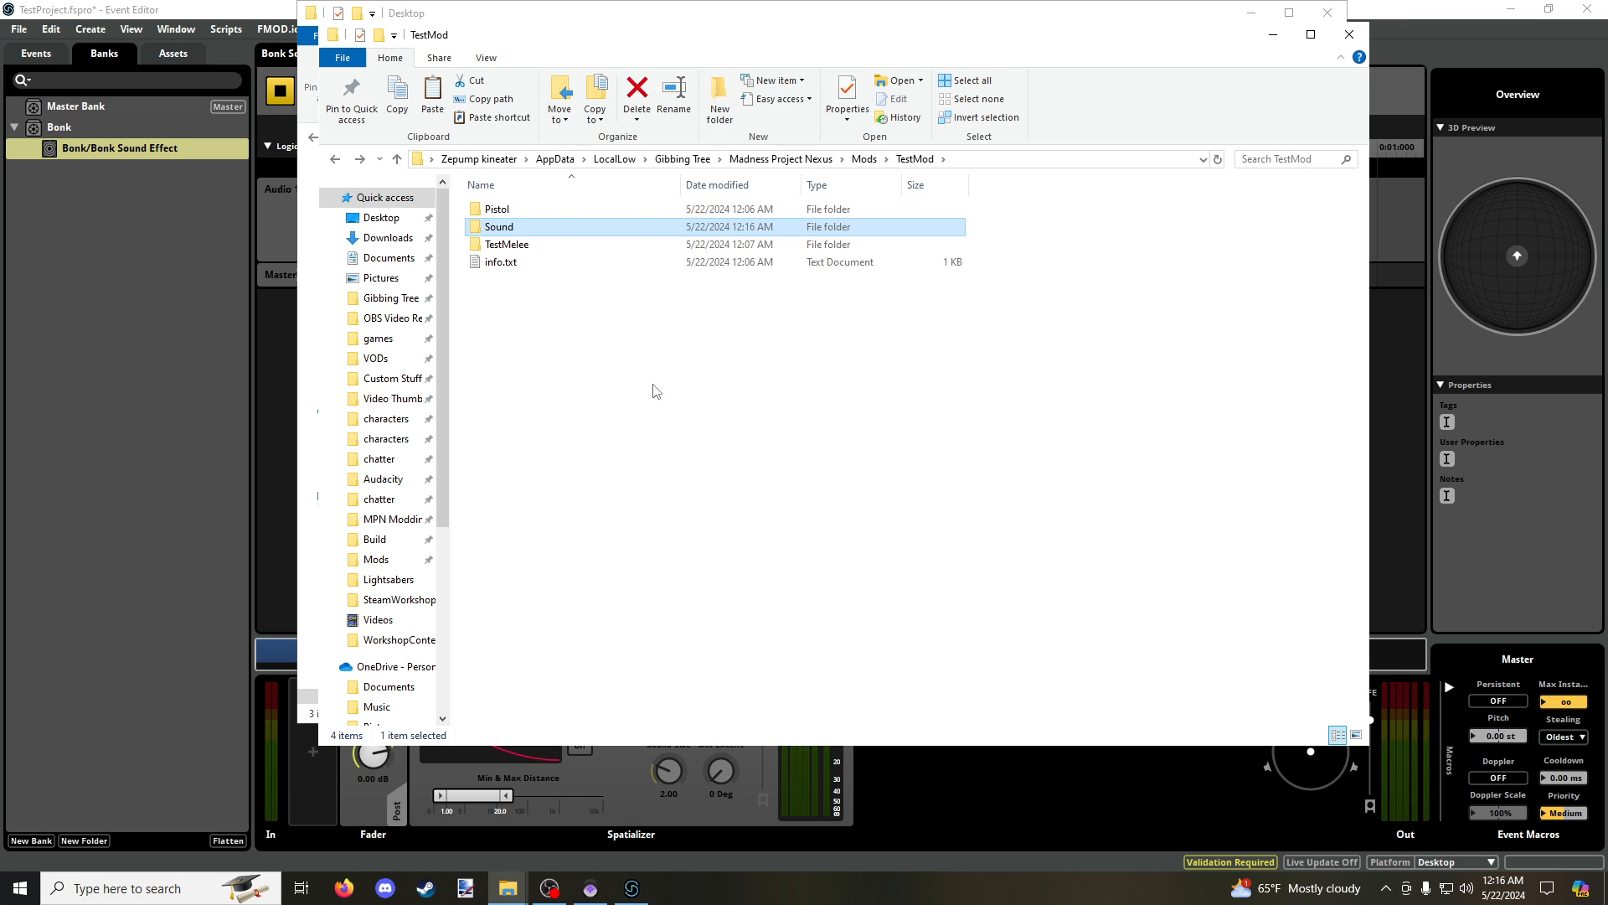
Step: Paste the copied bank files into TestMod's Sound folder and return to the TestMod folder
double_click(502, 228)
key("ctrl+v")
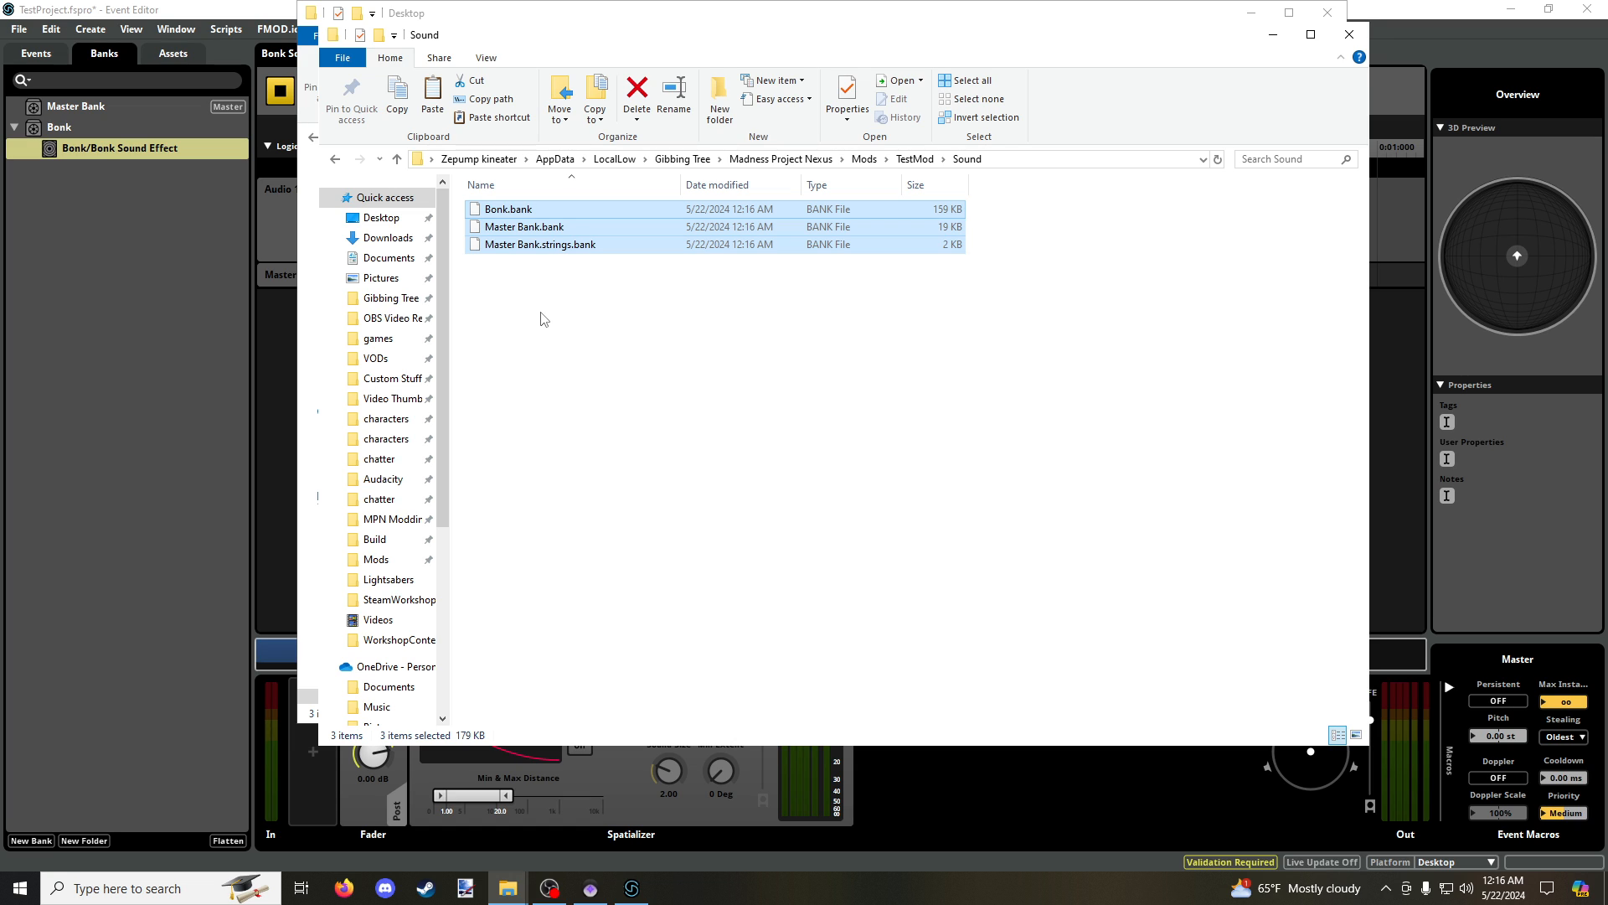
key("BackSpace")
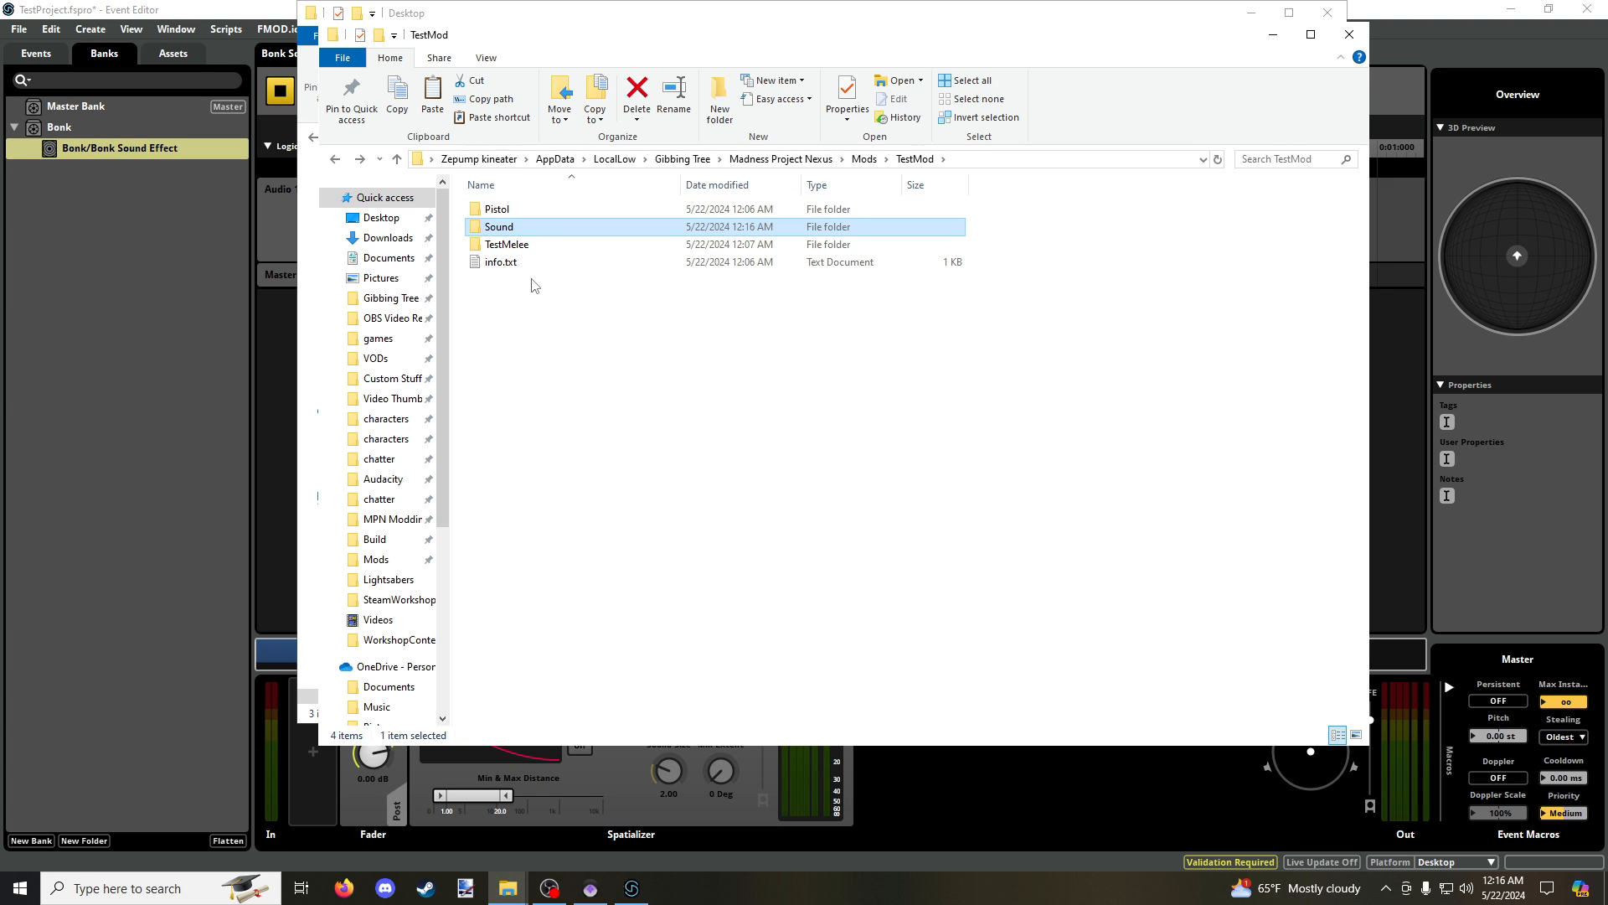
Step: Copy the path event:/Bonk/Bonk Sound Effect from GUIDs.txt in the project's Build folder and close the file
mouse_move(508, 888)
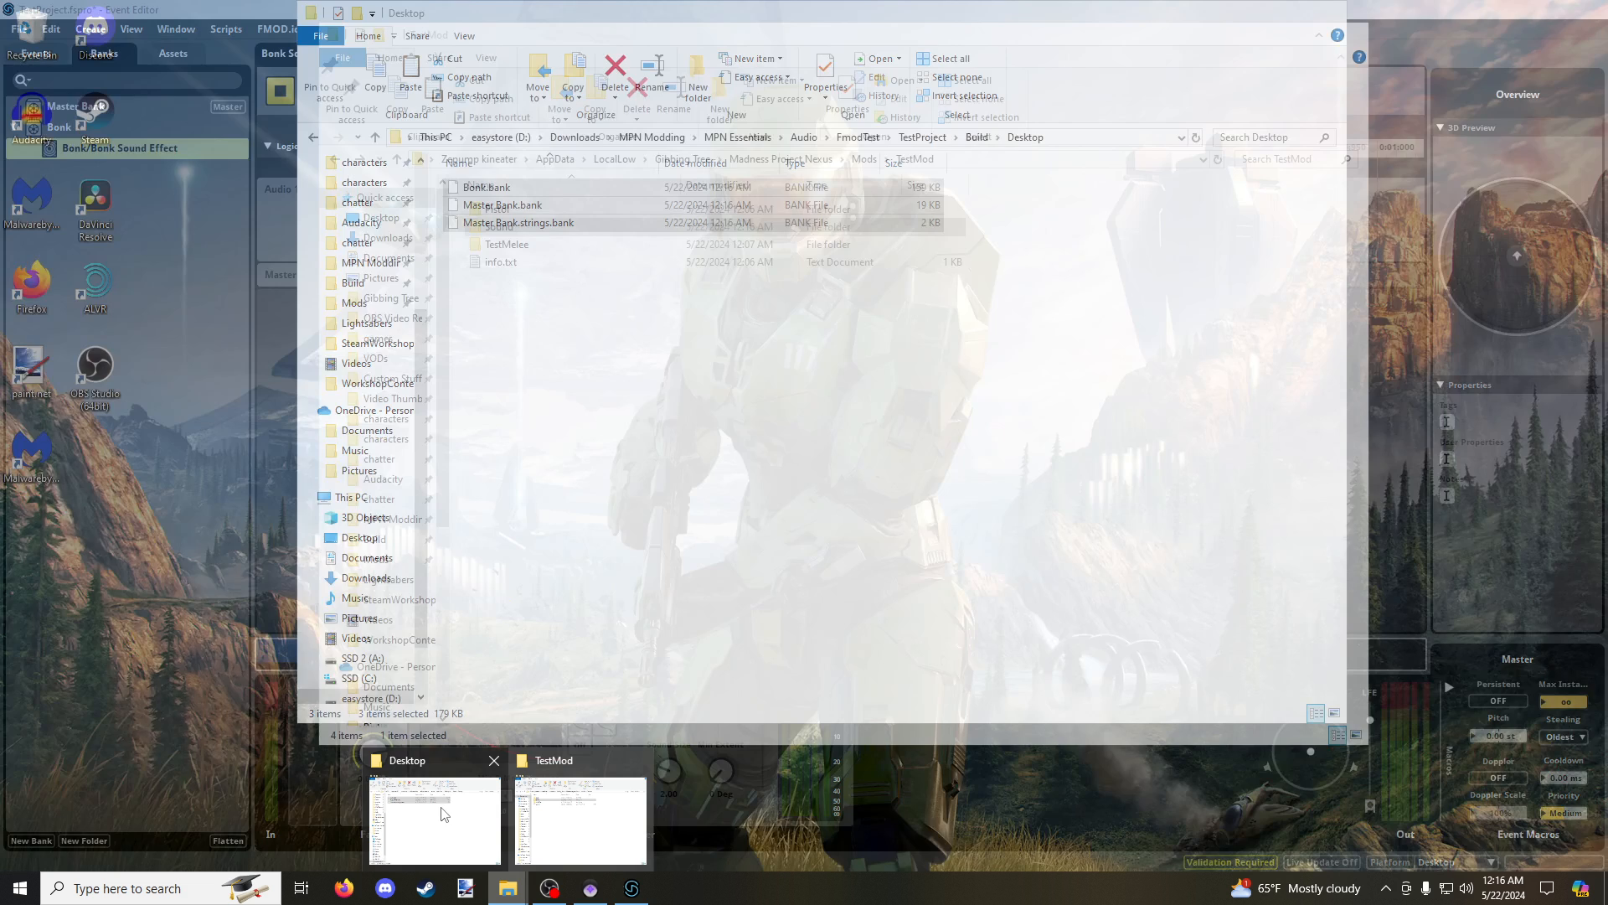
left_click(443, 814)
key("BackSpace")
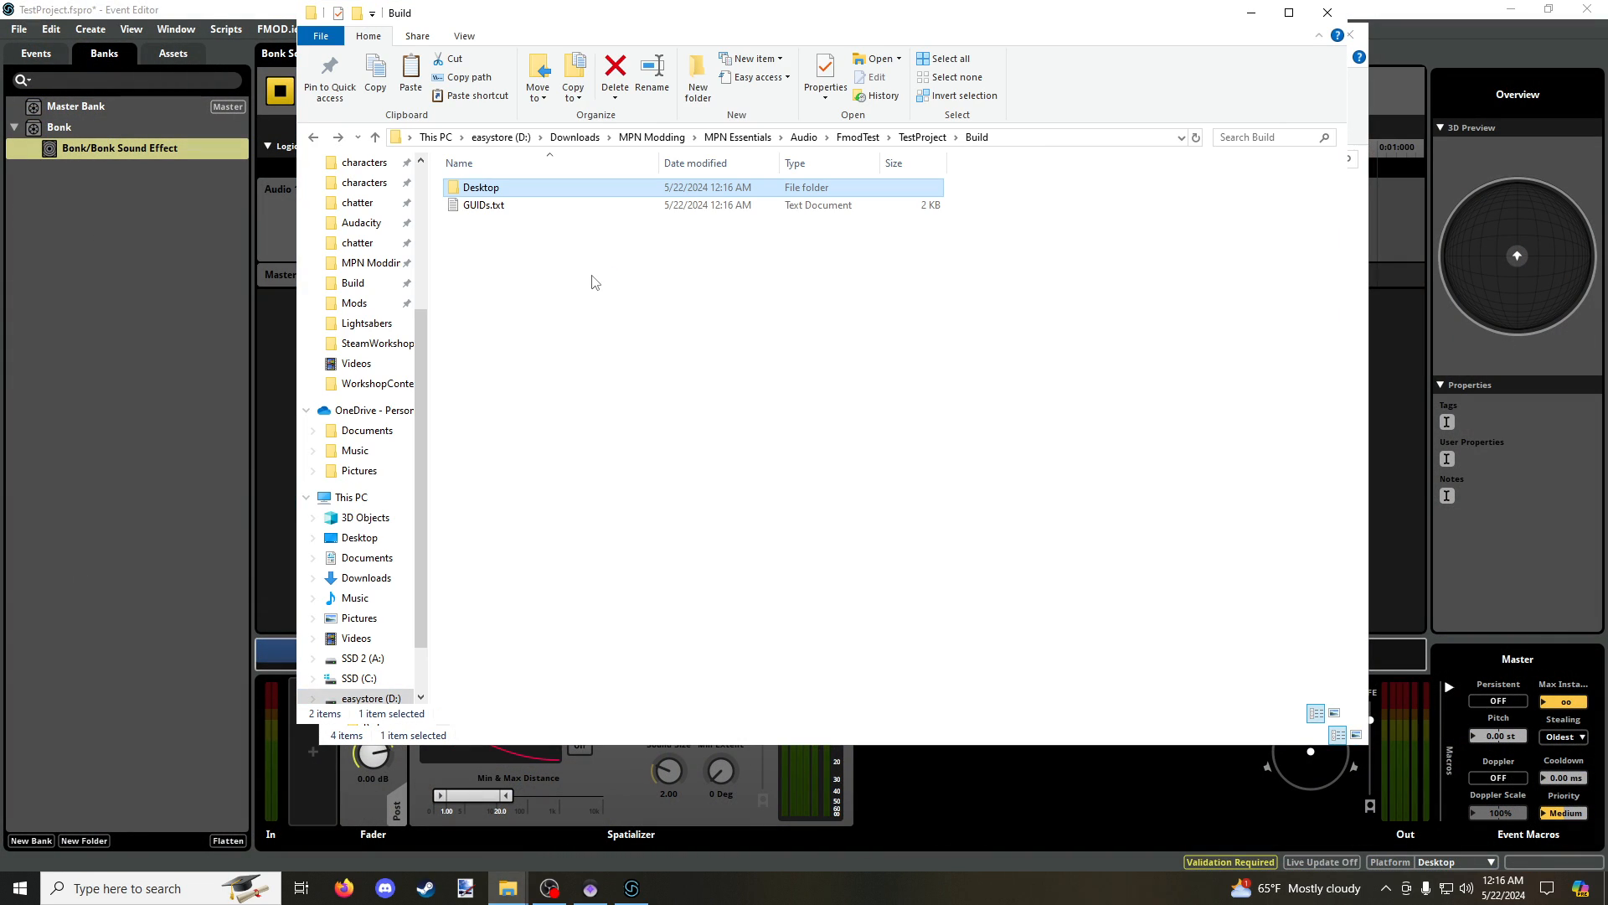
left_click(498, 215)
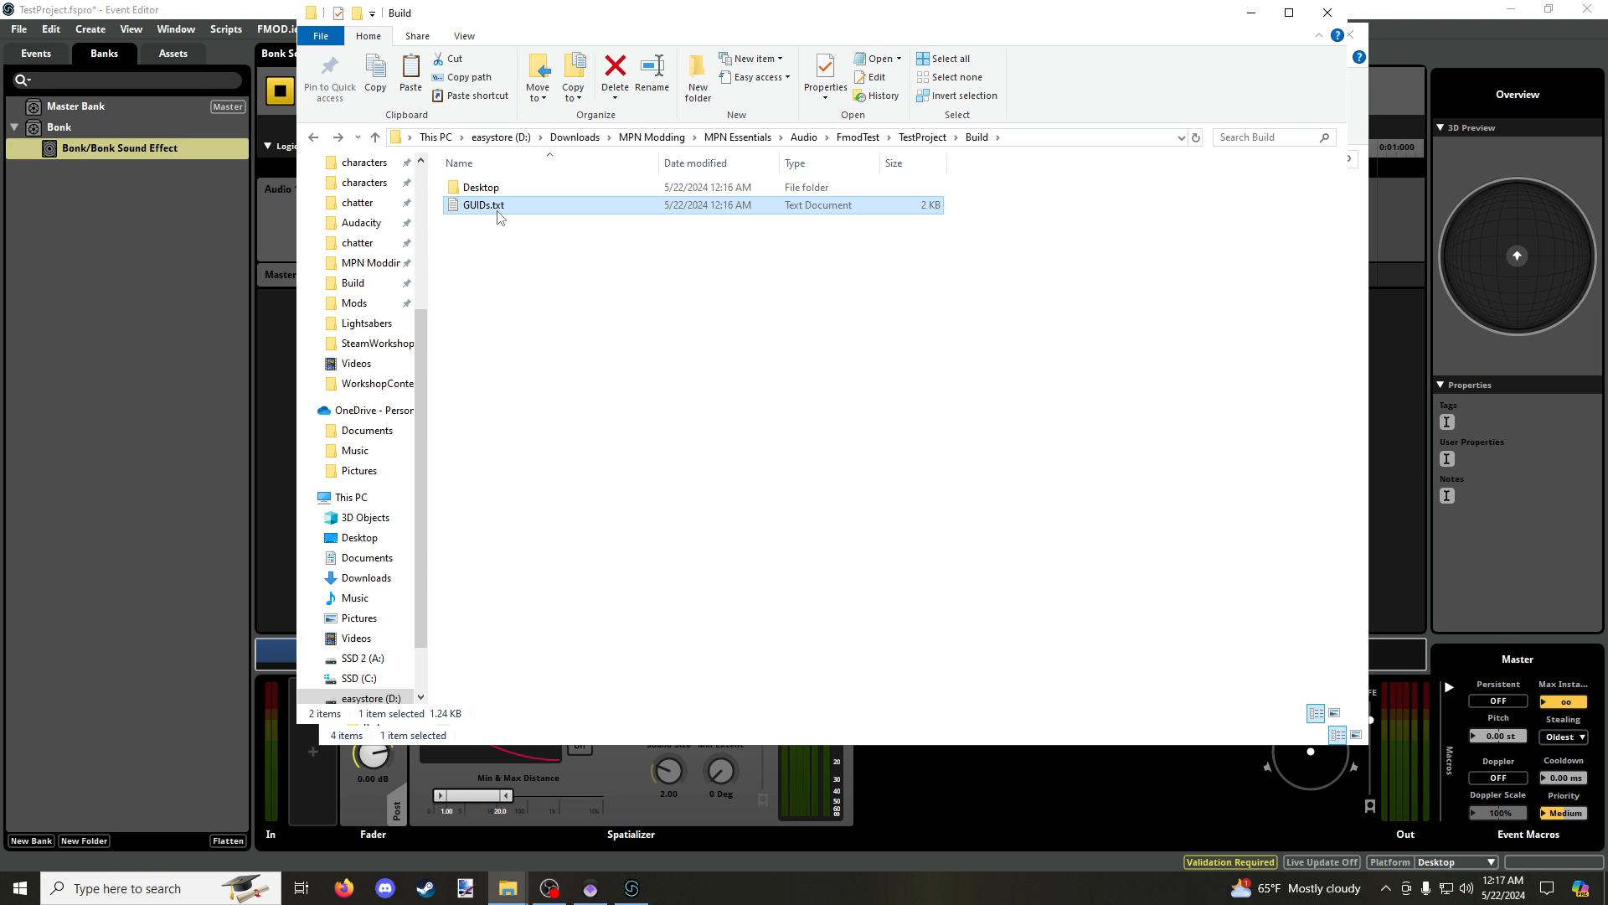
double_click(499, 206)
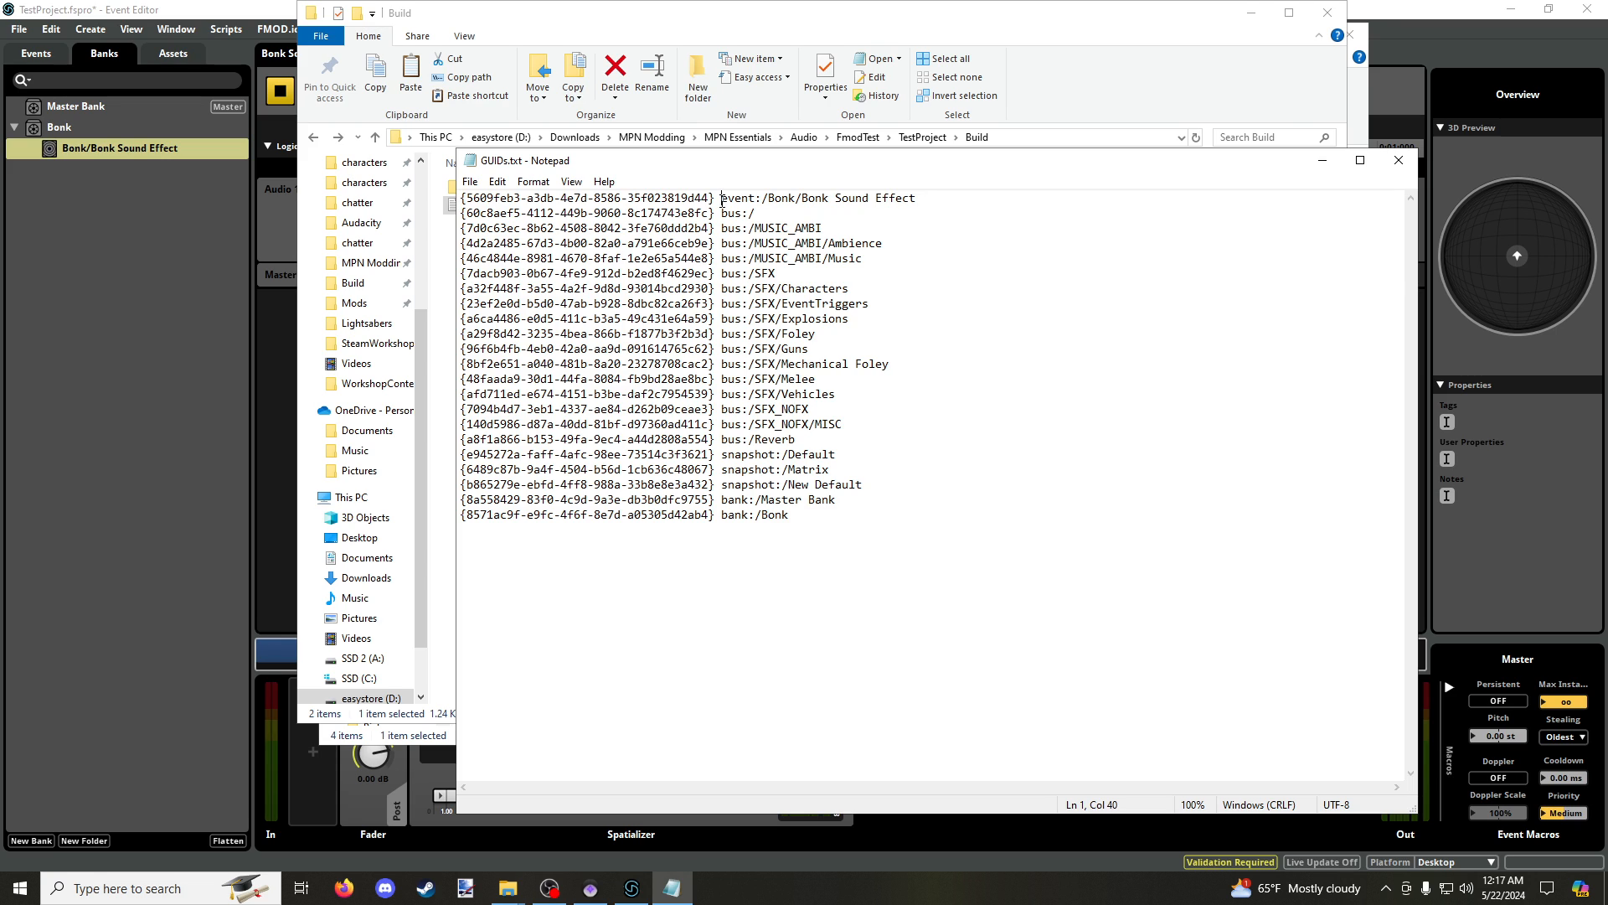
left_click_drag(722, 201, 921, 198)
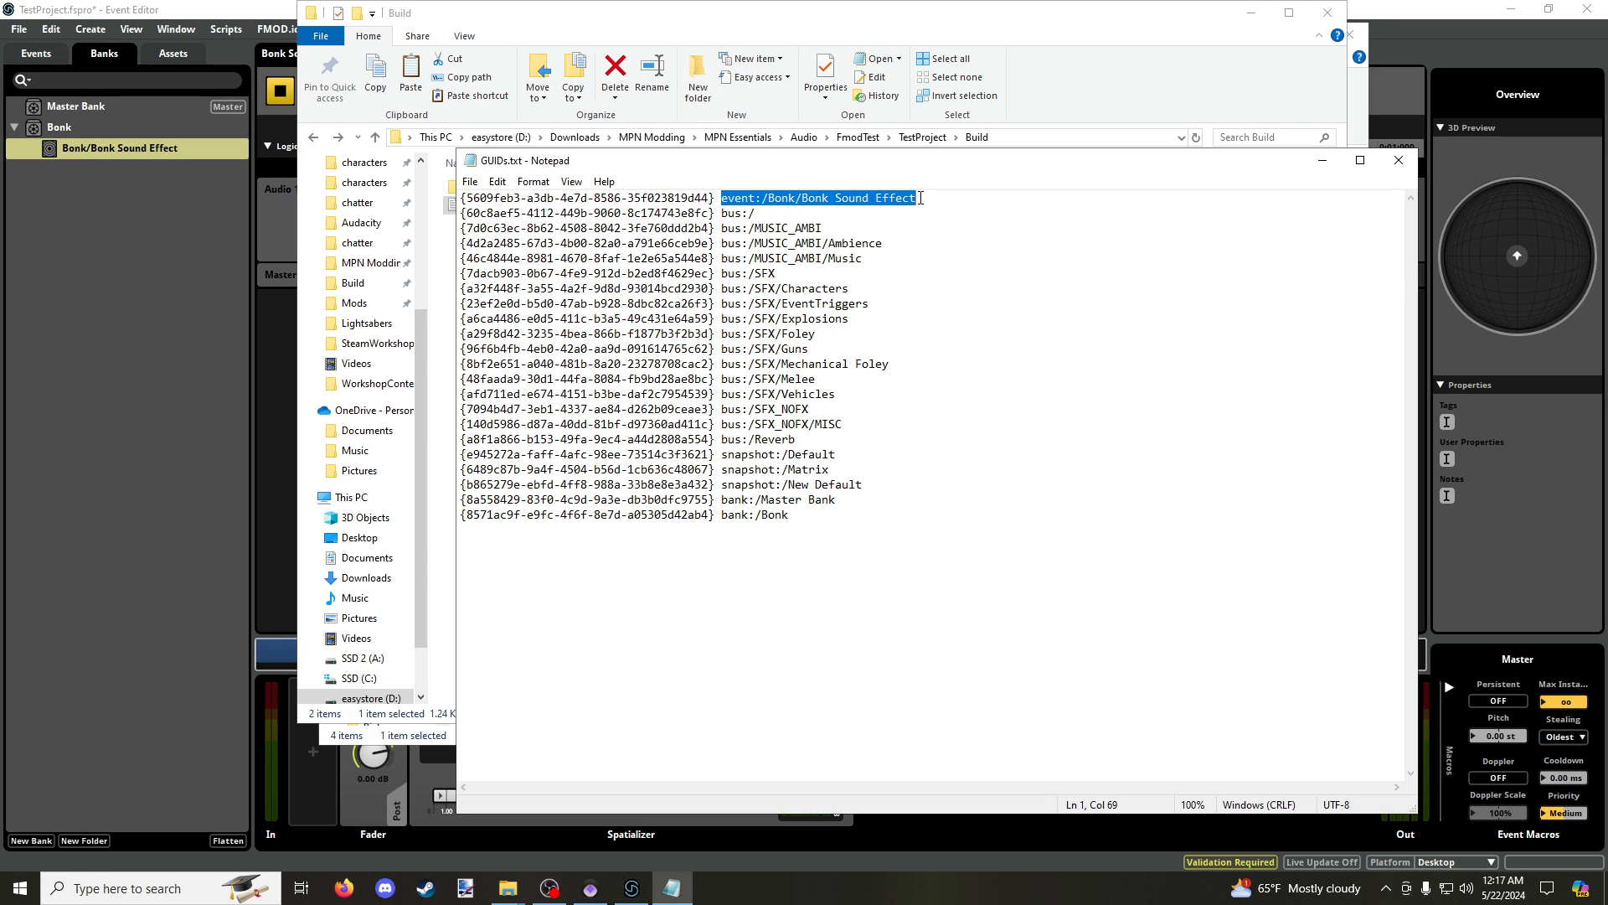
key("ctrl+c")
key("alt+F4")
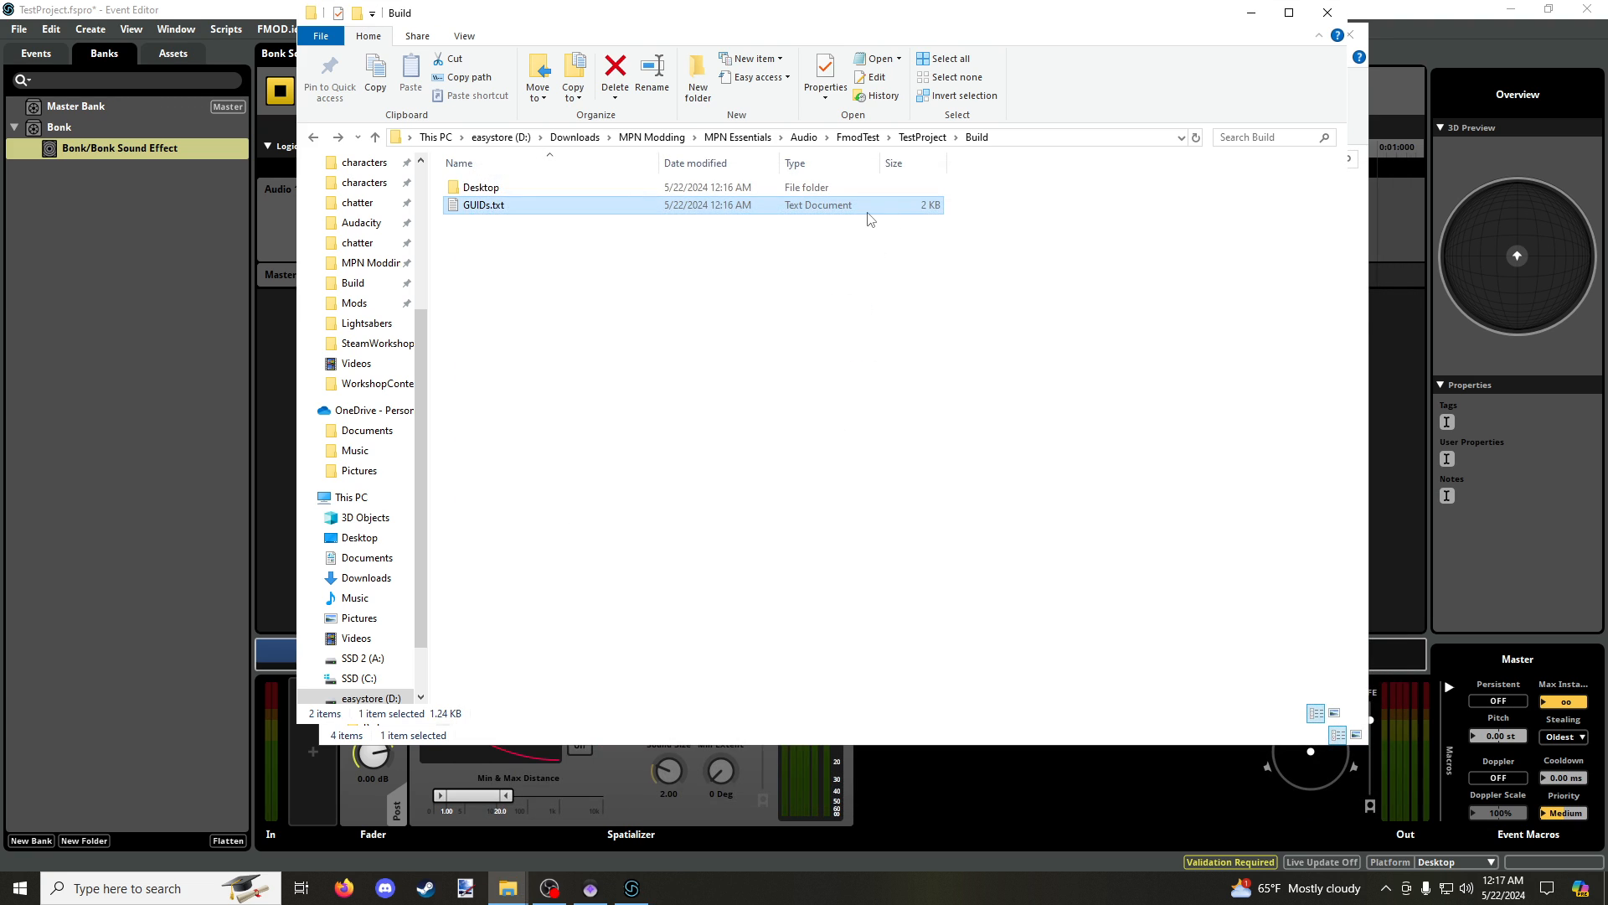
Step: Set the SoundPath in TestMod's Pistol\9mmPistol.json to event:/Bonk/Bonk Sound Effect, save the file and close it
key("alt+Tab")
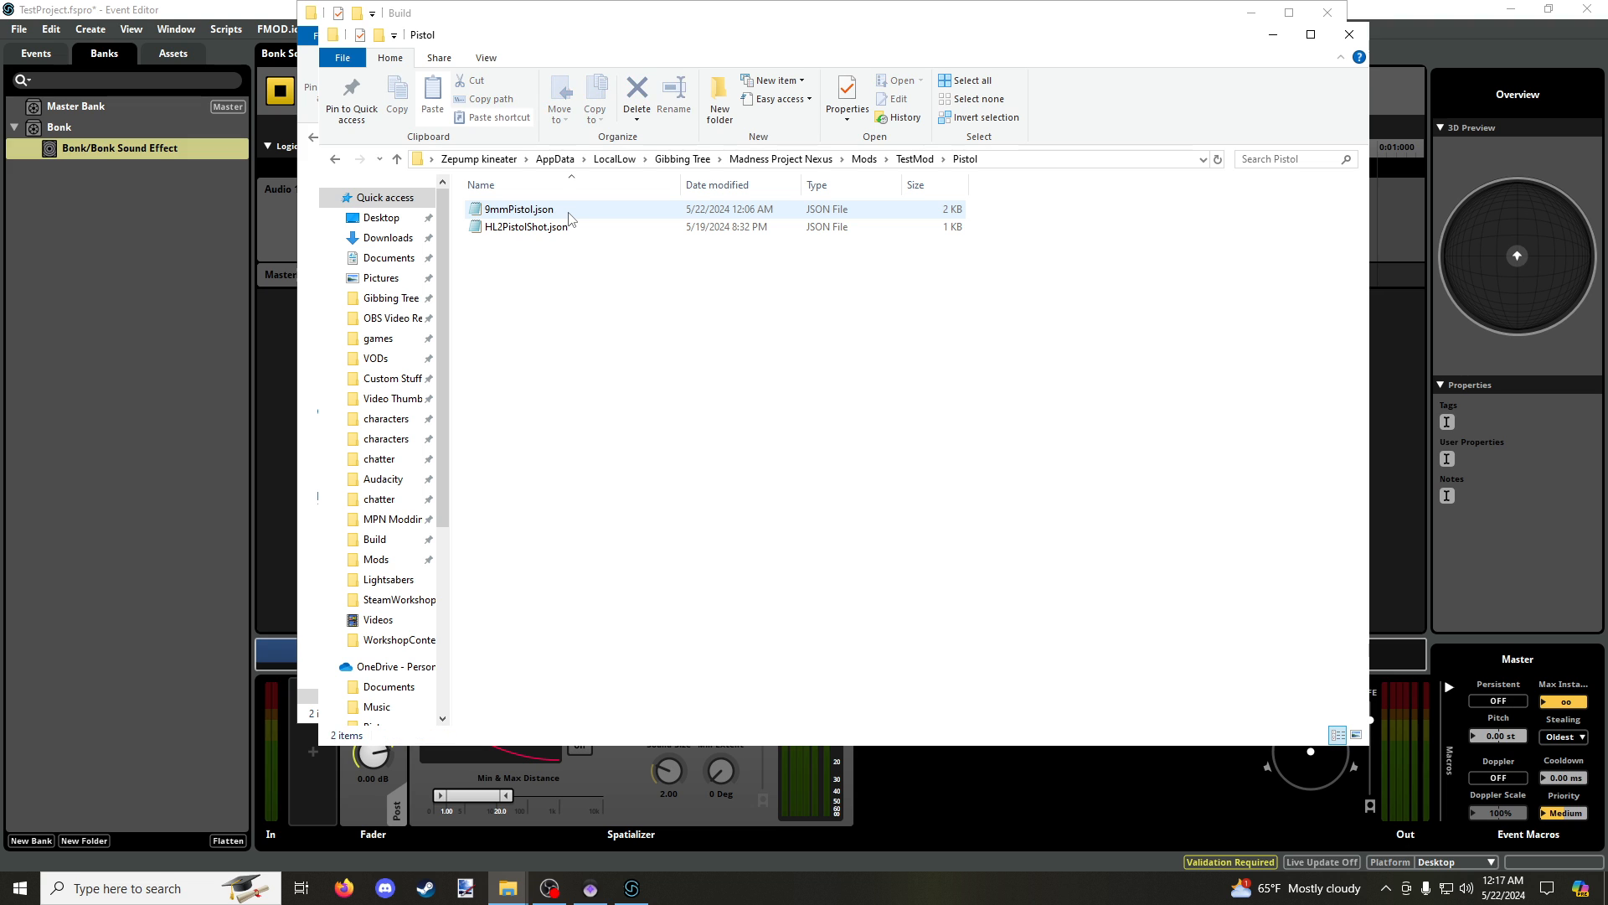
double_click(568, 212)
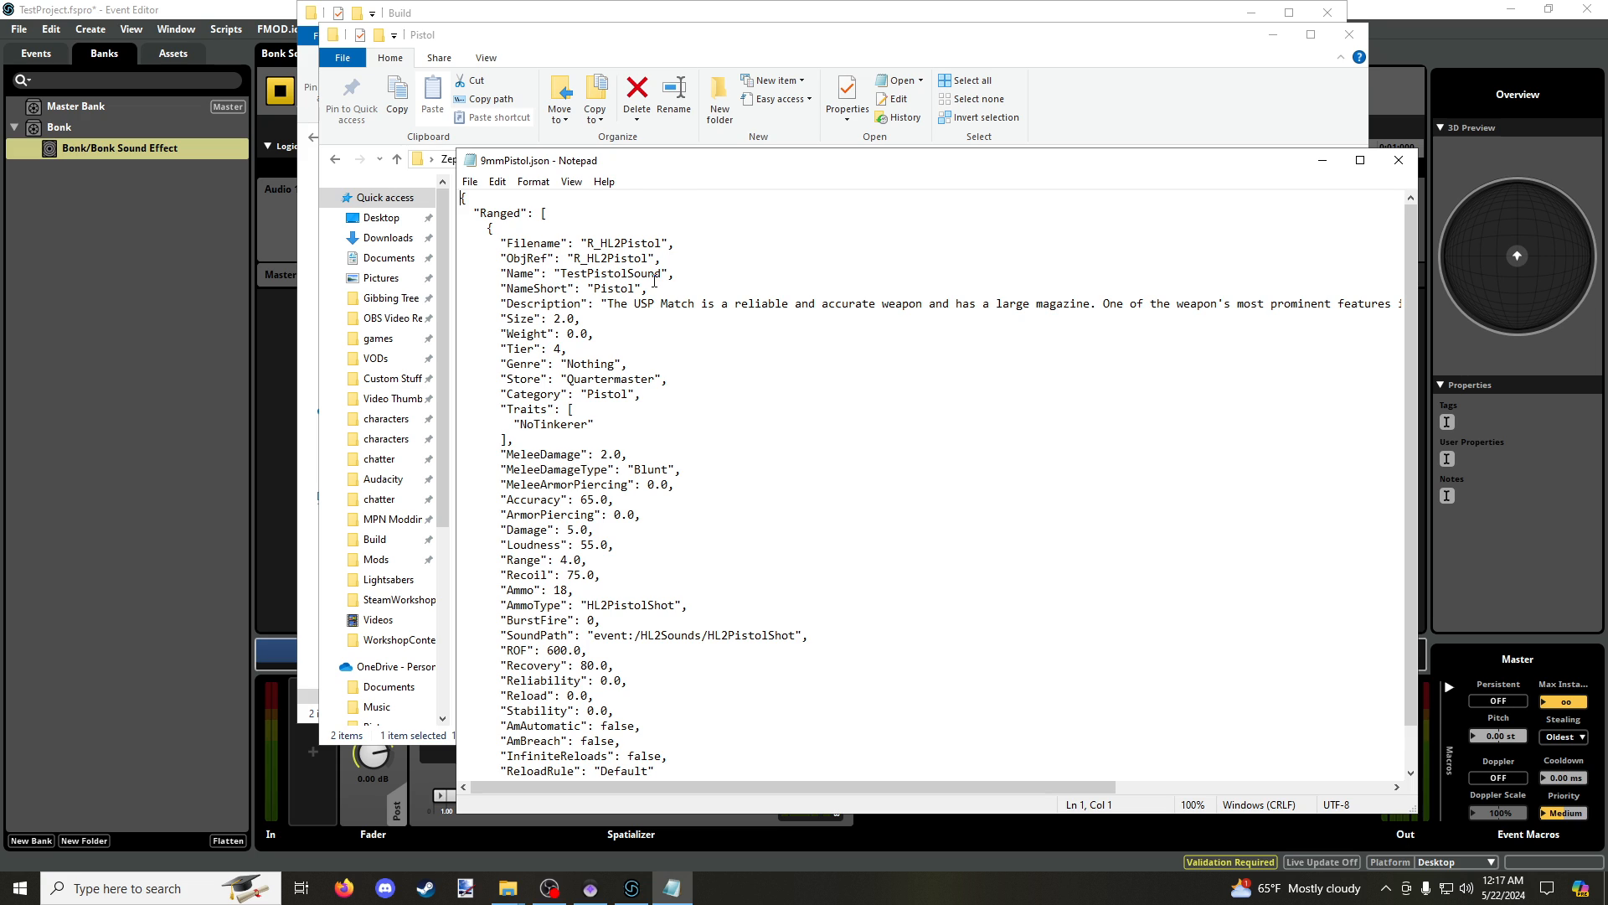
scroll(655, 282, "down", 1)
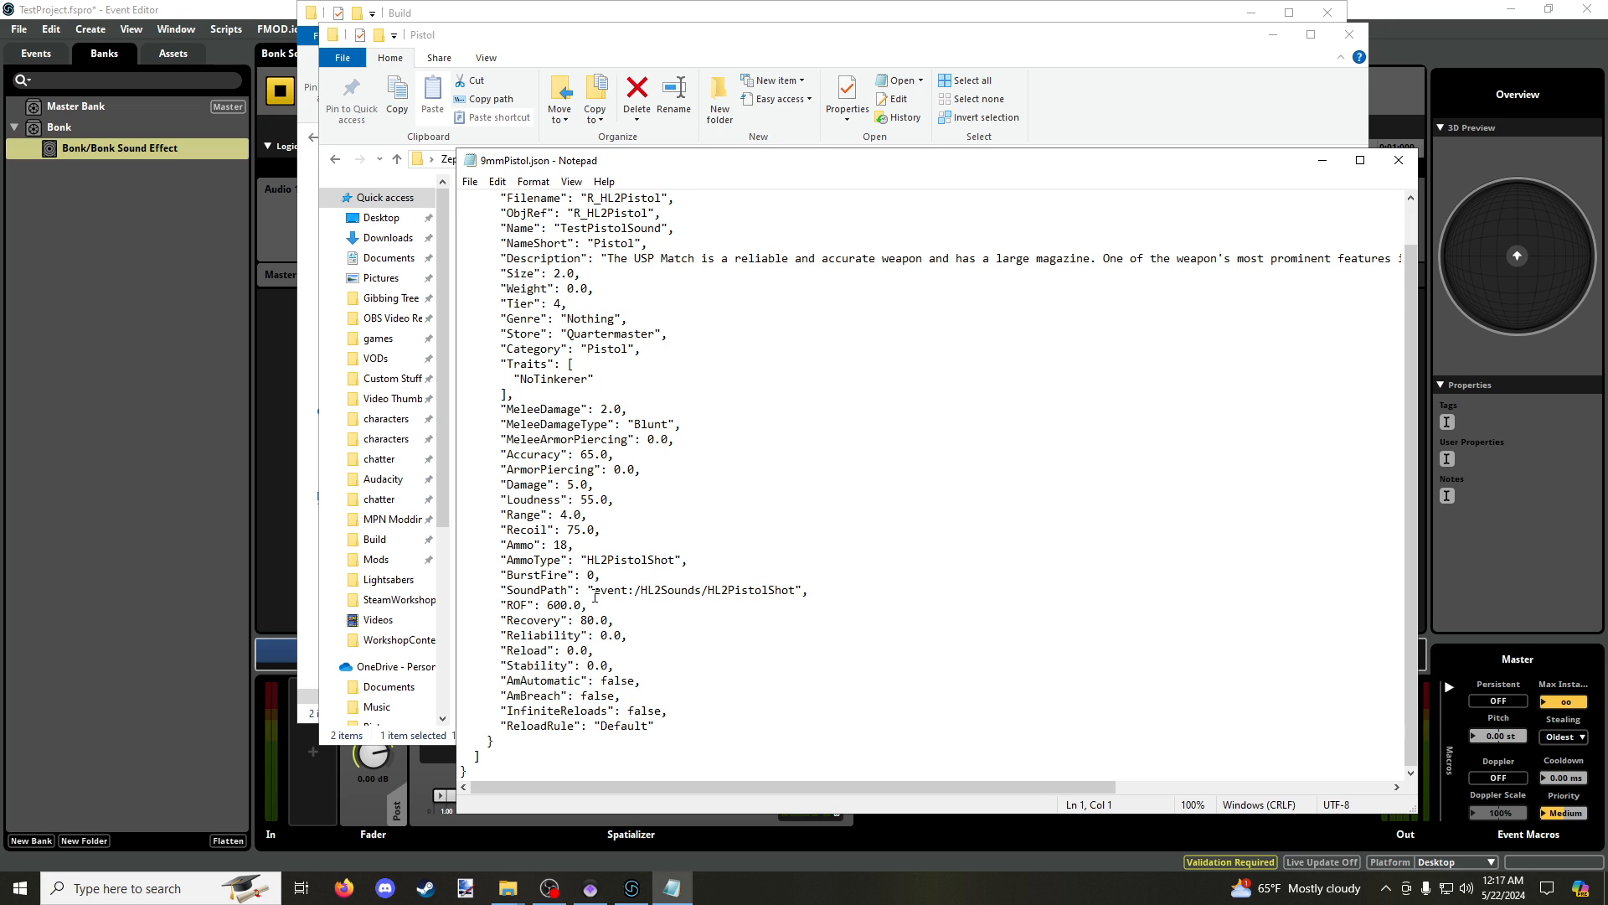
left_click_drag(595, 596, 798, 597)
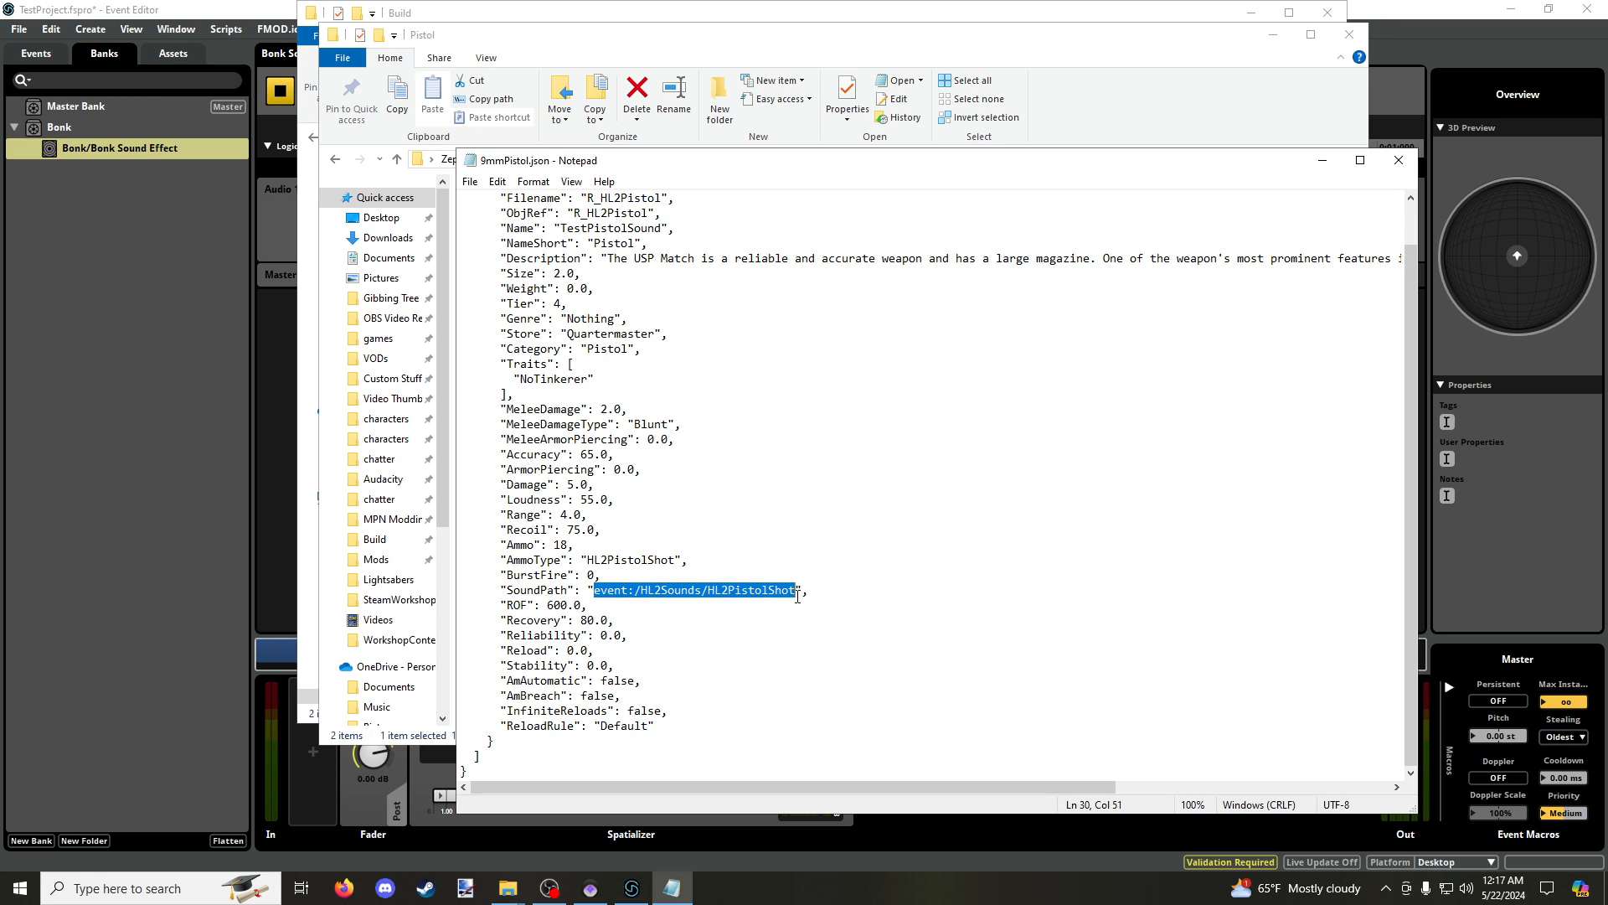
key("ctrl+v")
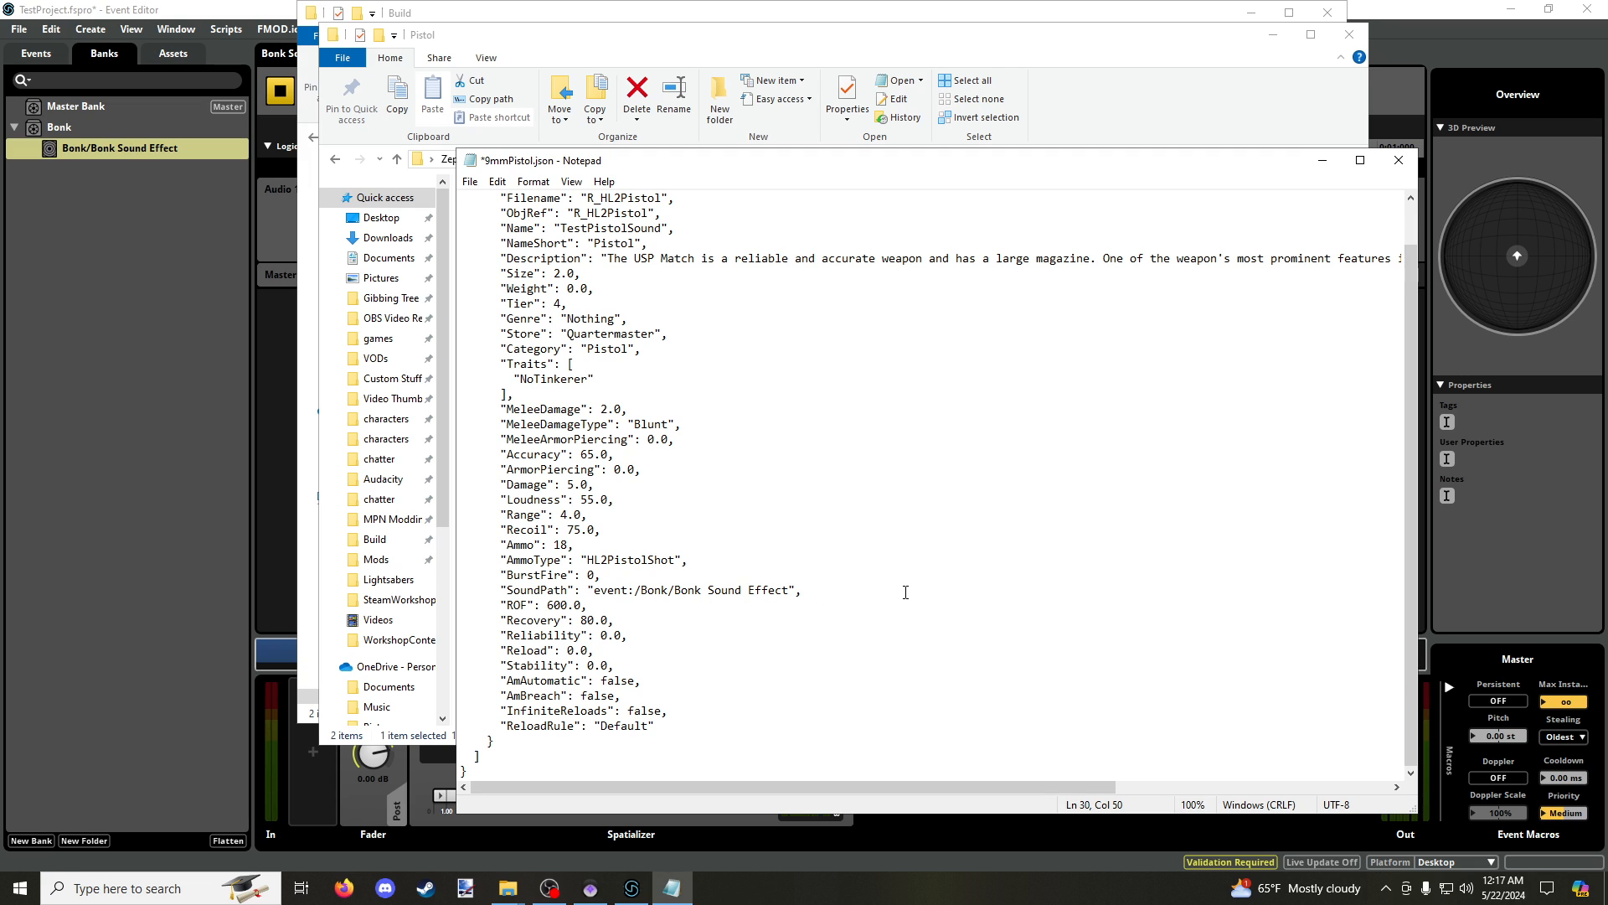
key("ctrl+s")
key("alt+F4")
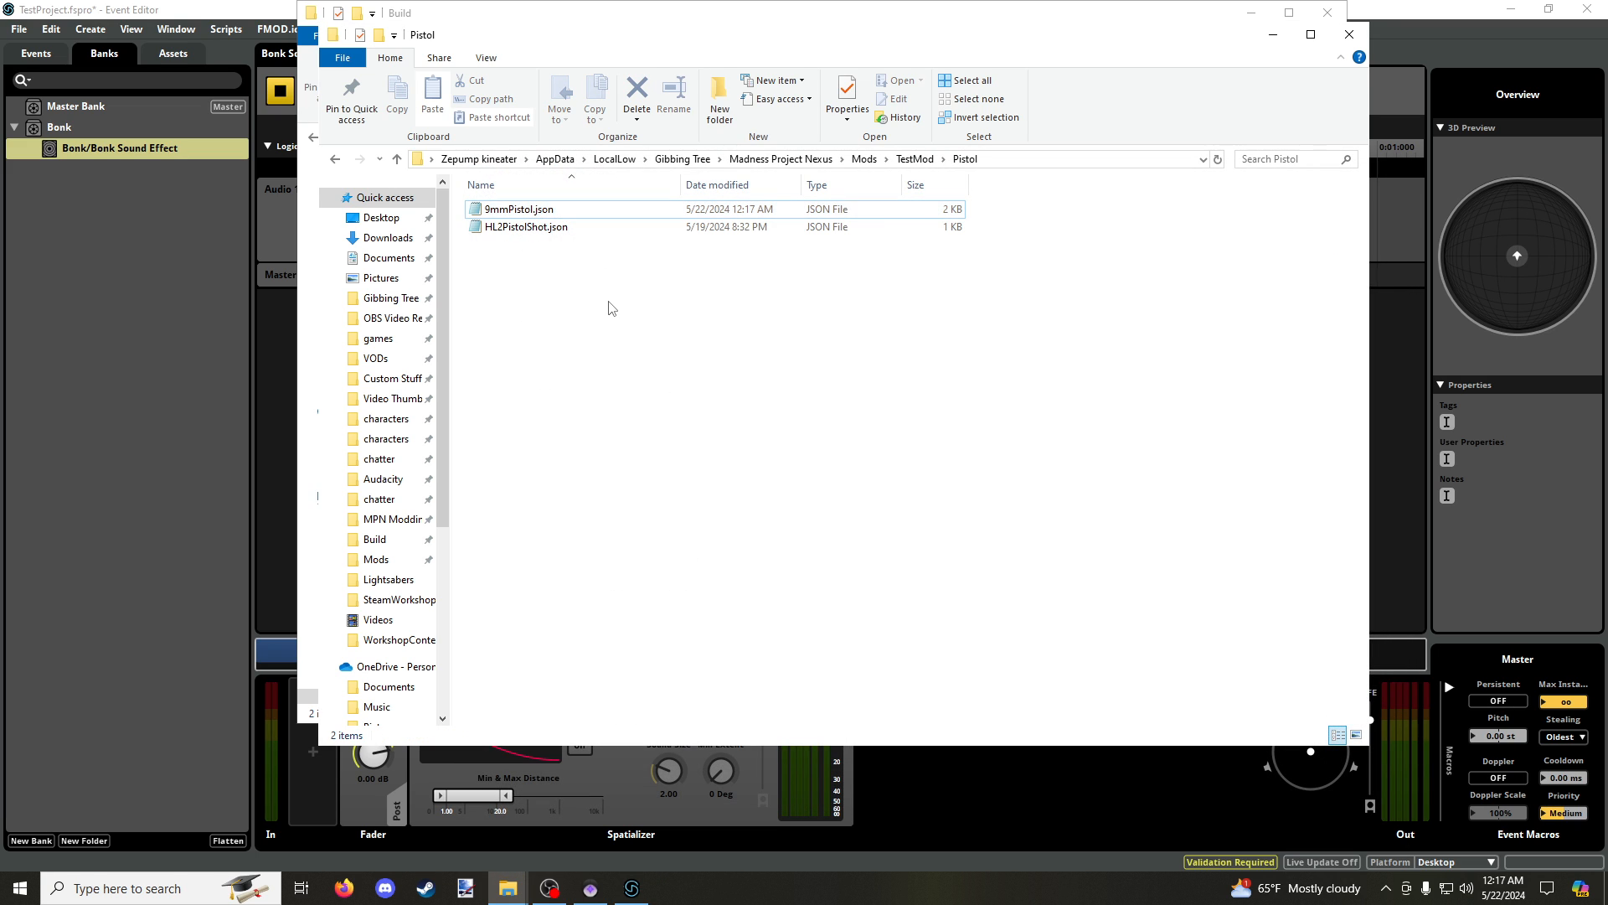
Step: Open Ahsoka Shoto.json from the TestMelee folder and examine its SoundPack section
key("alt+Up")
double_click(547, 247)
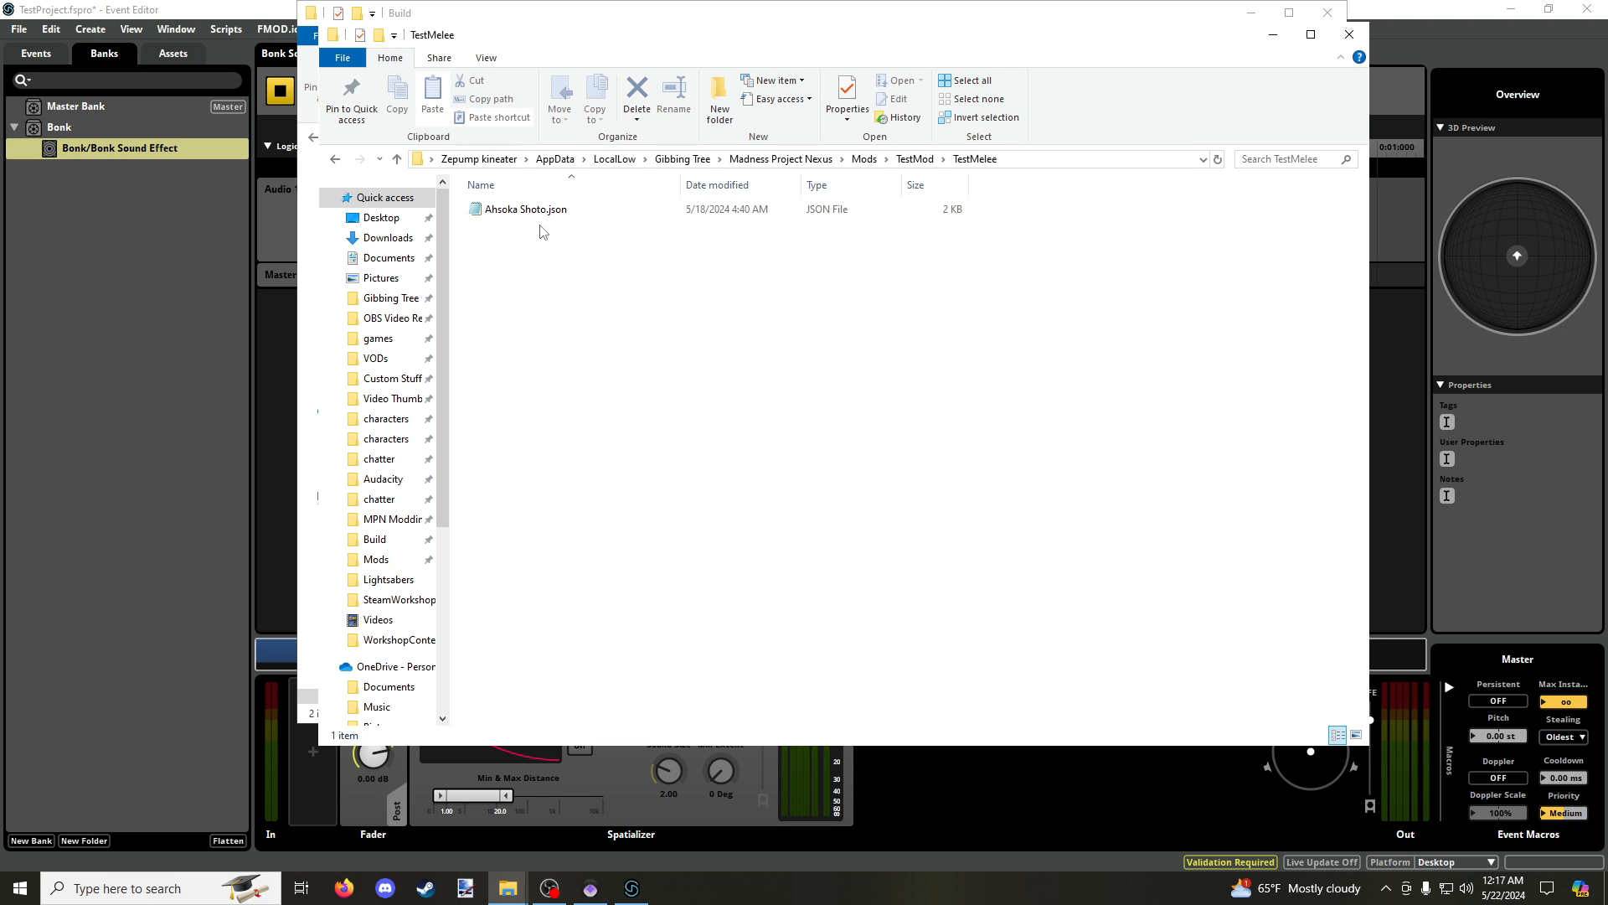
double_click(544, 210)
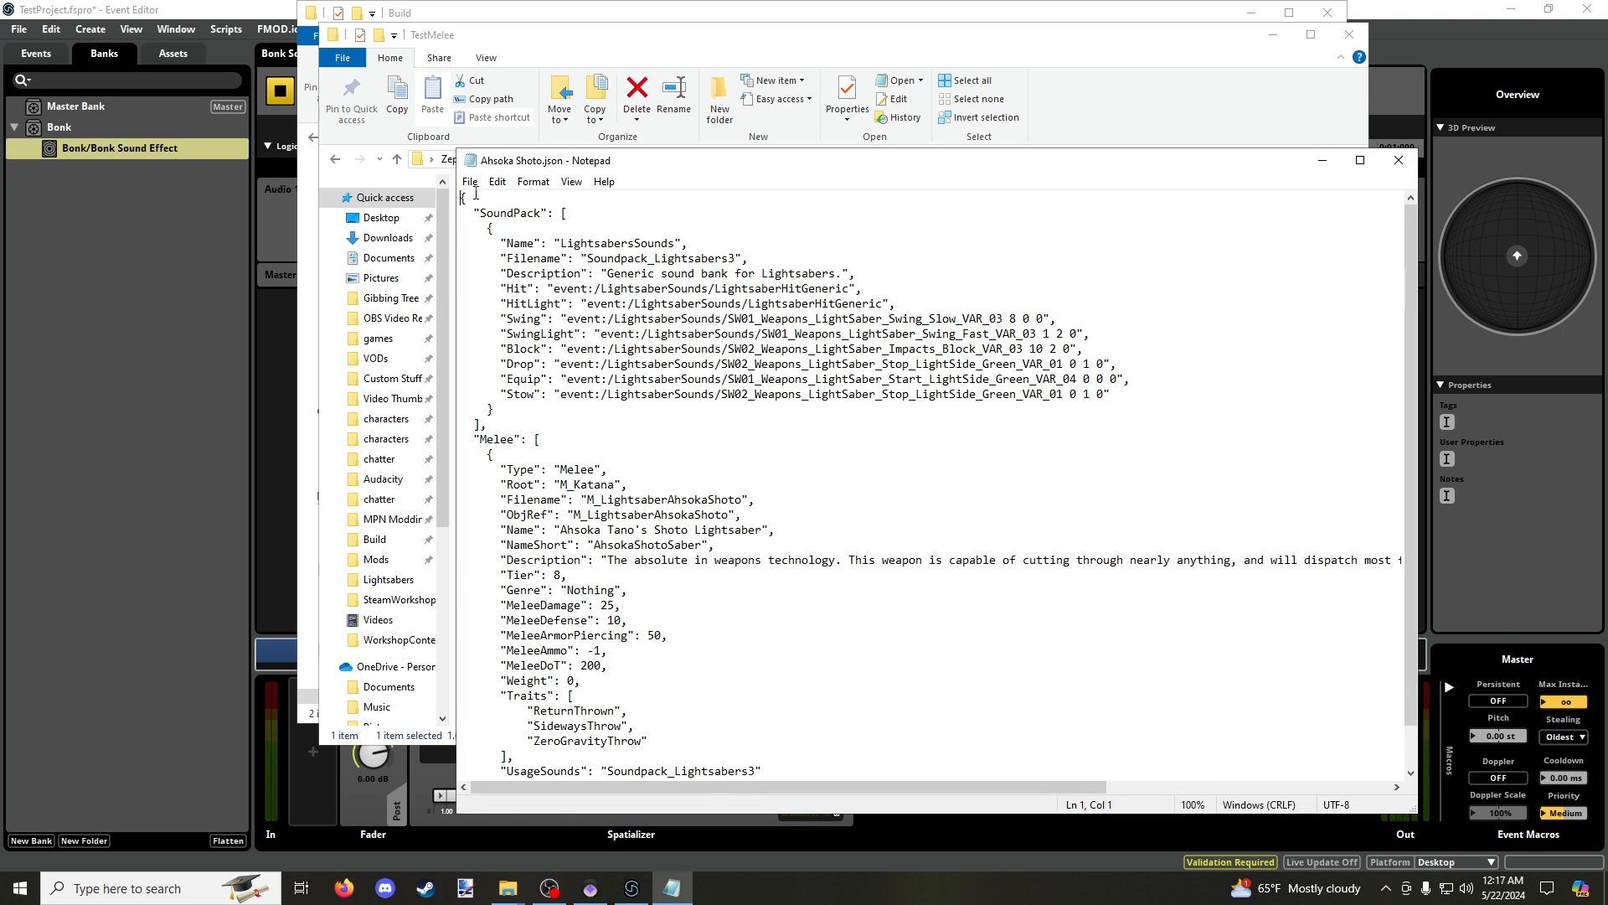
left_click_drag(463, 201, 921, 419)
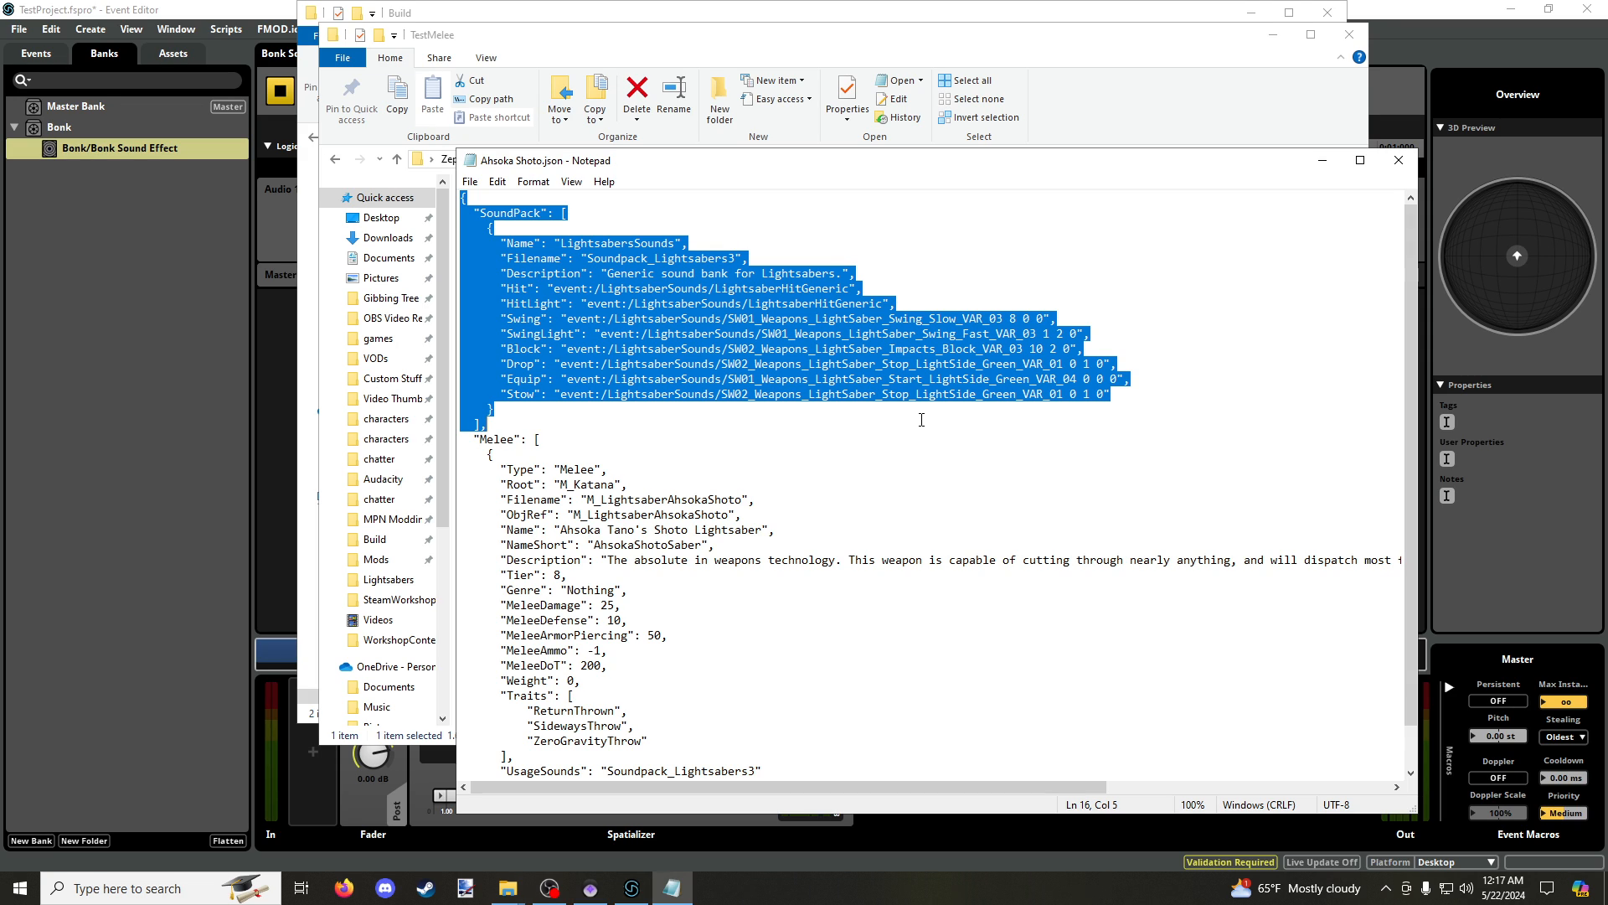
Step: Switch to MadCard Deck Manager and create a mod with folder name, mod name and author all set to Test
left_click(590, 888)
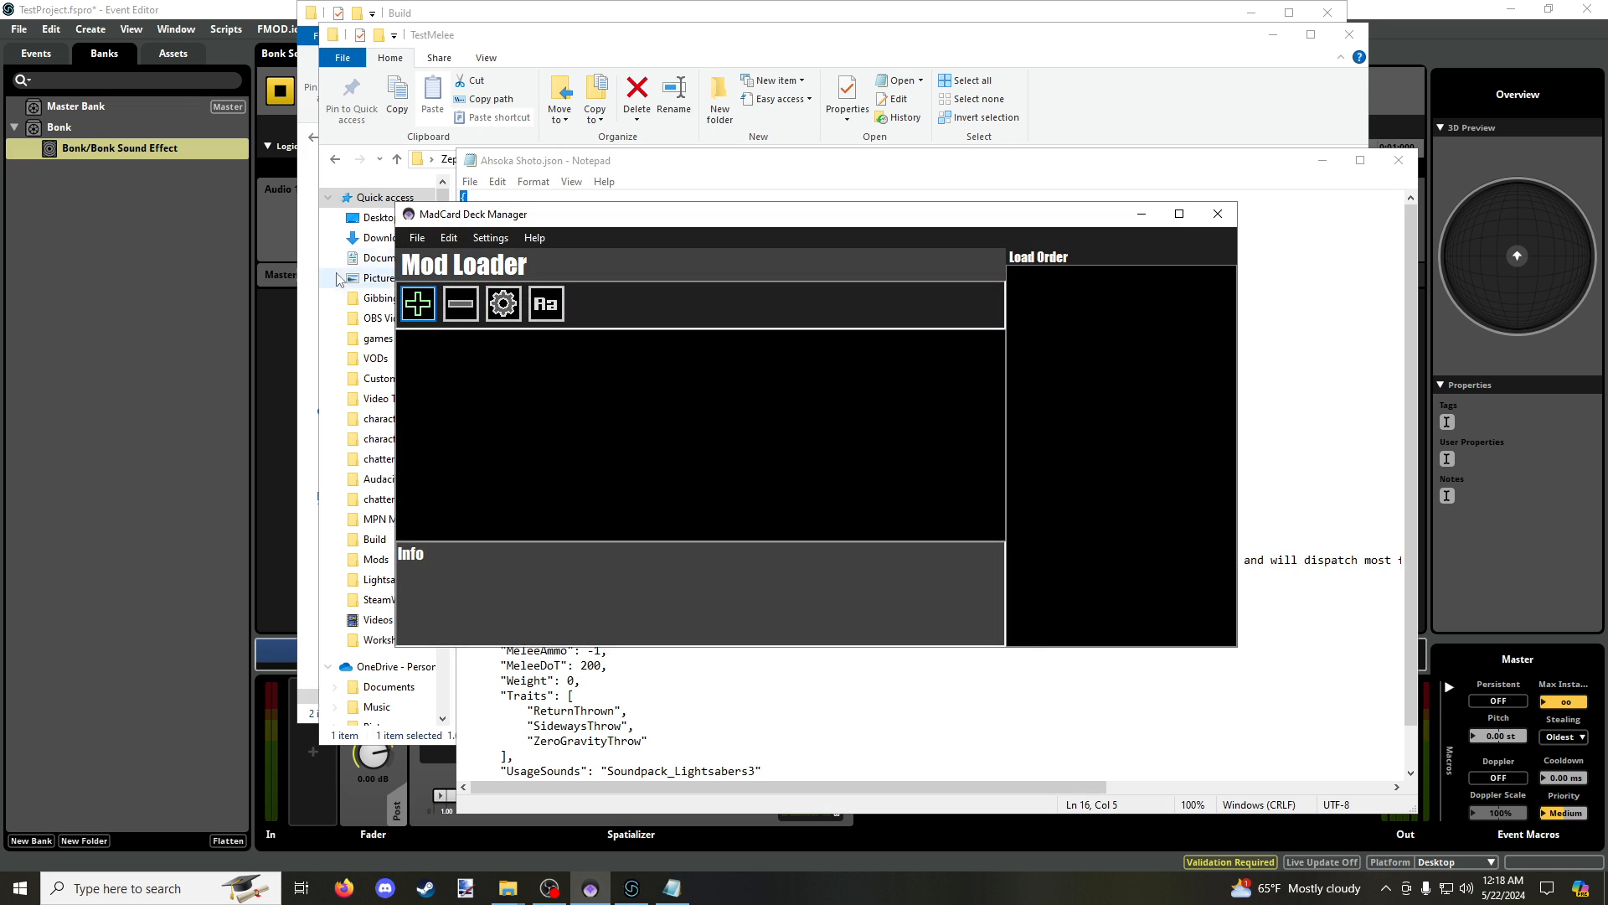
left_click(416, 305)
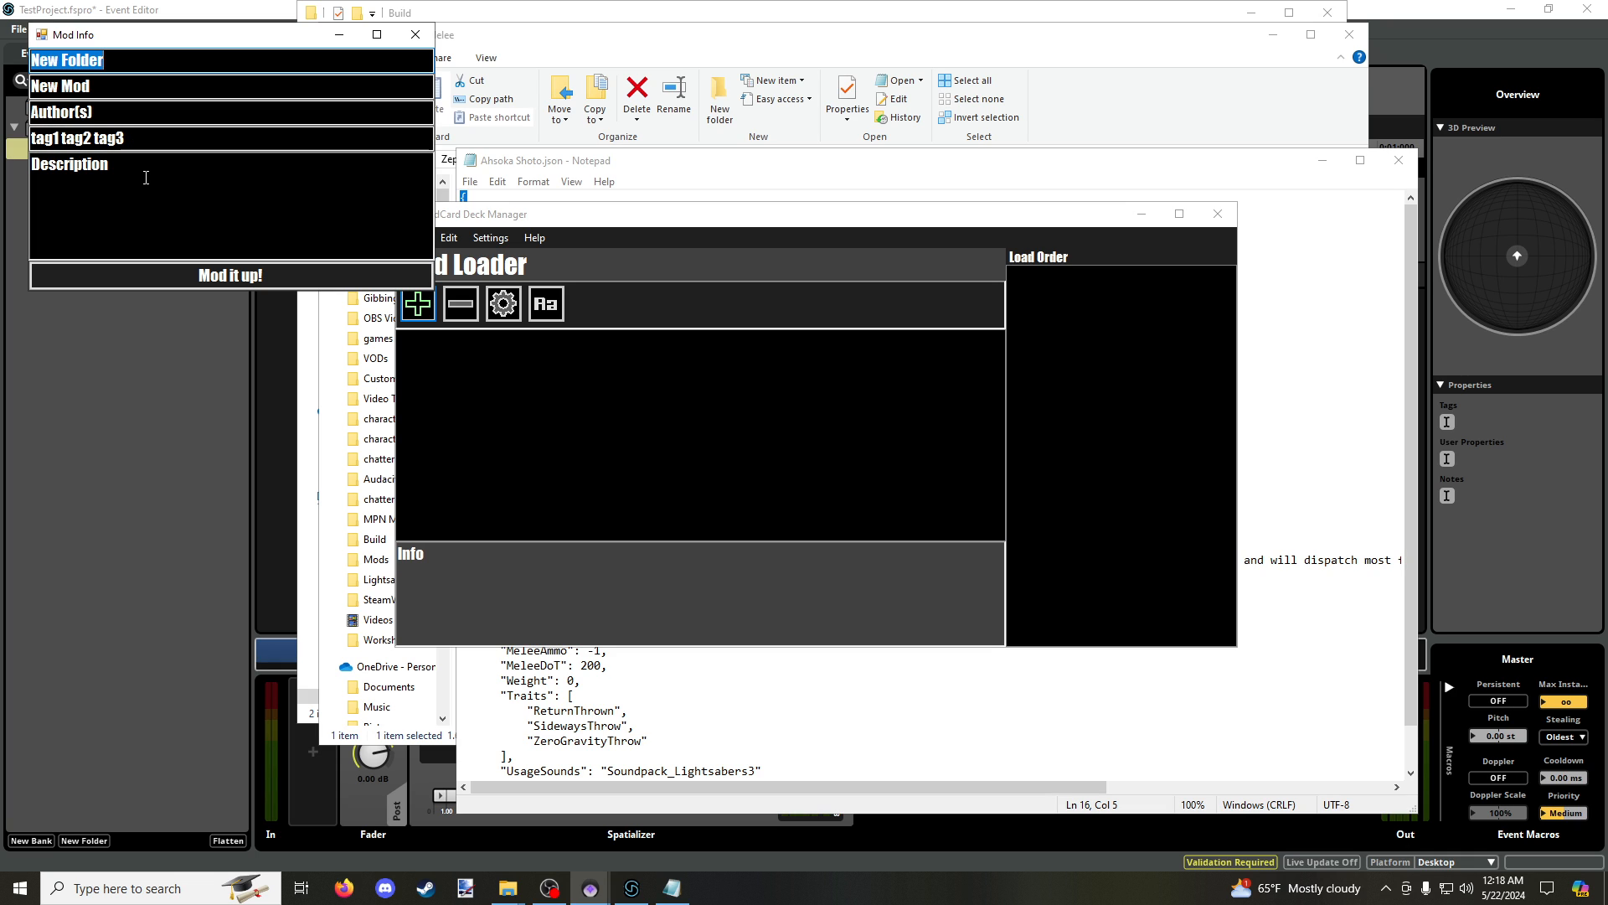
type("Test")
key("Tab")
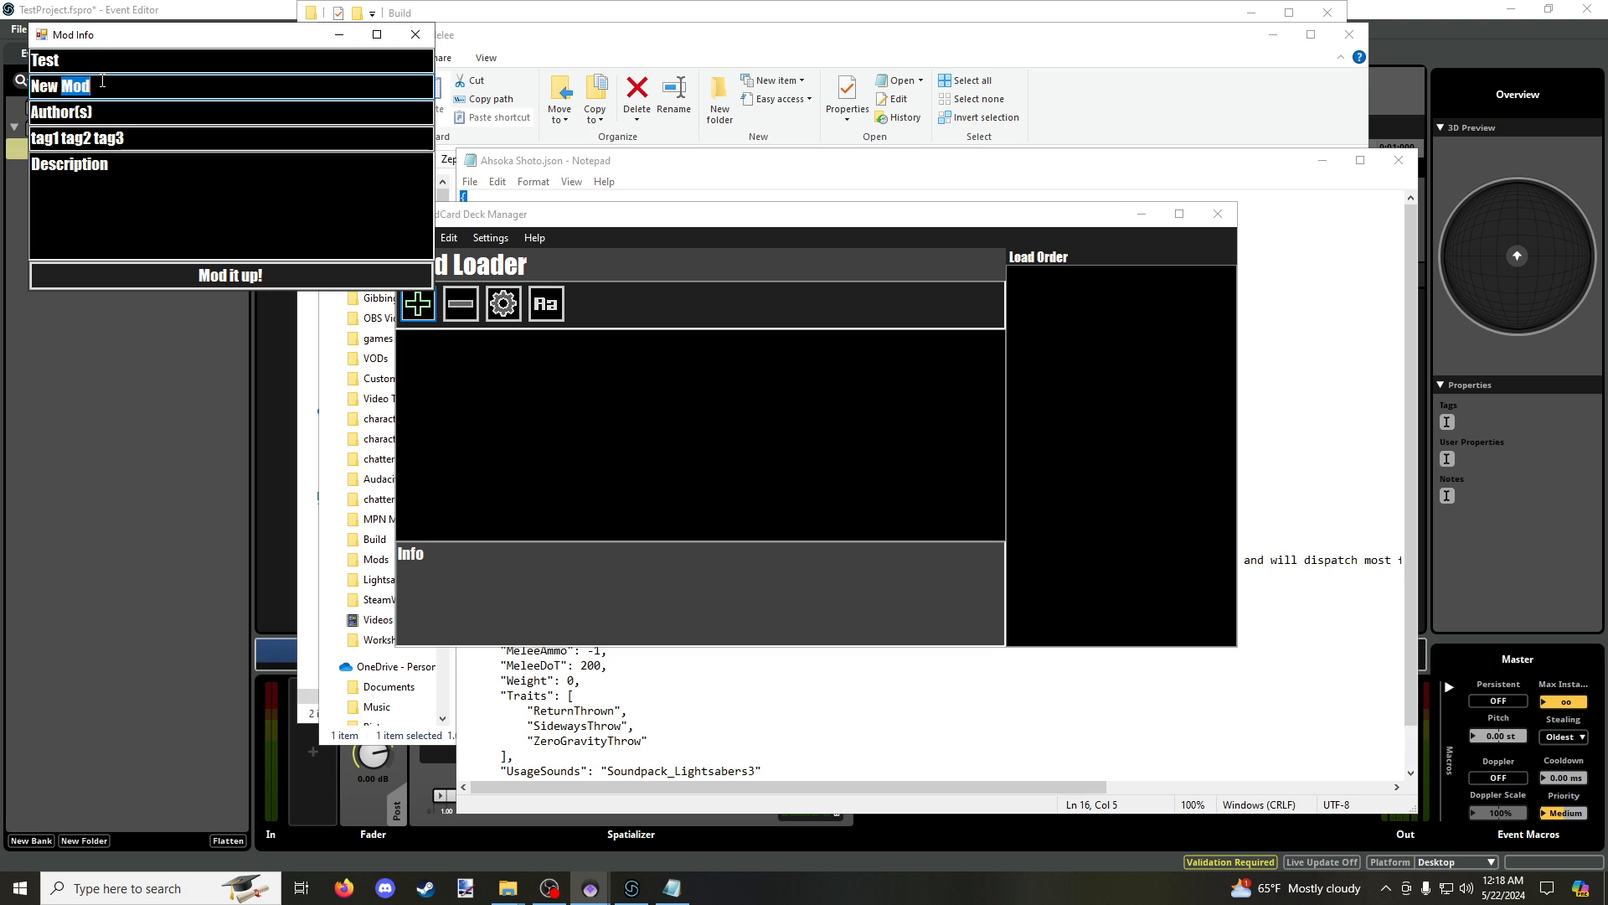
type("Test")
key("Tab")
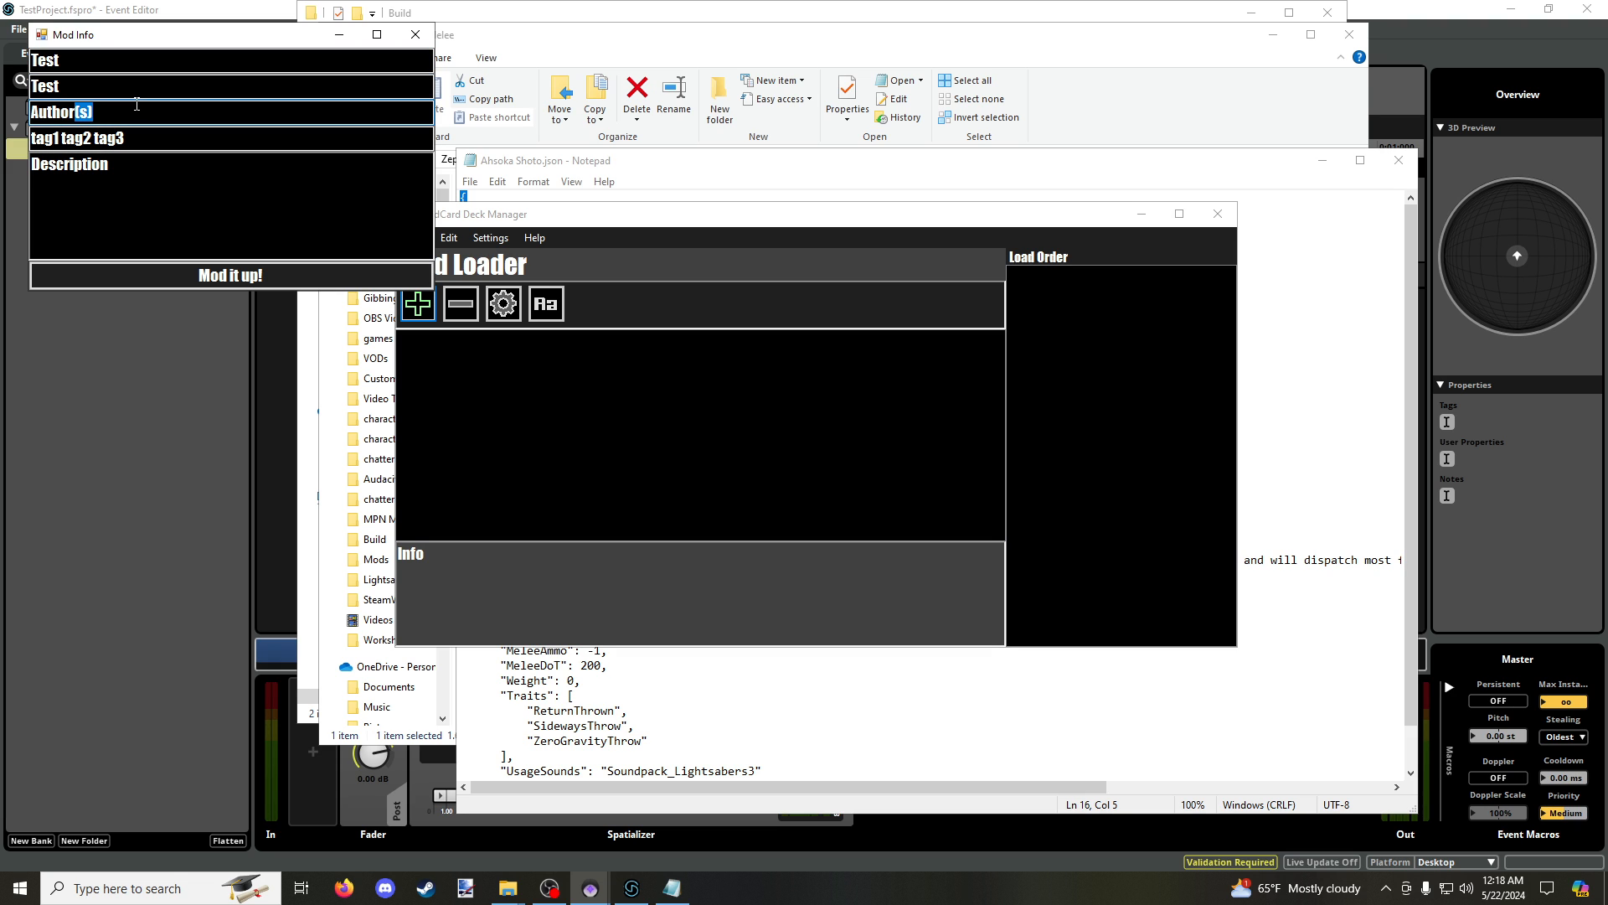
type("Test")
left_click(316, 274)
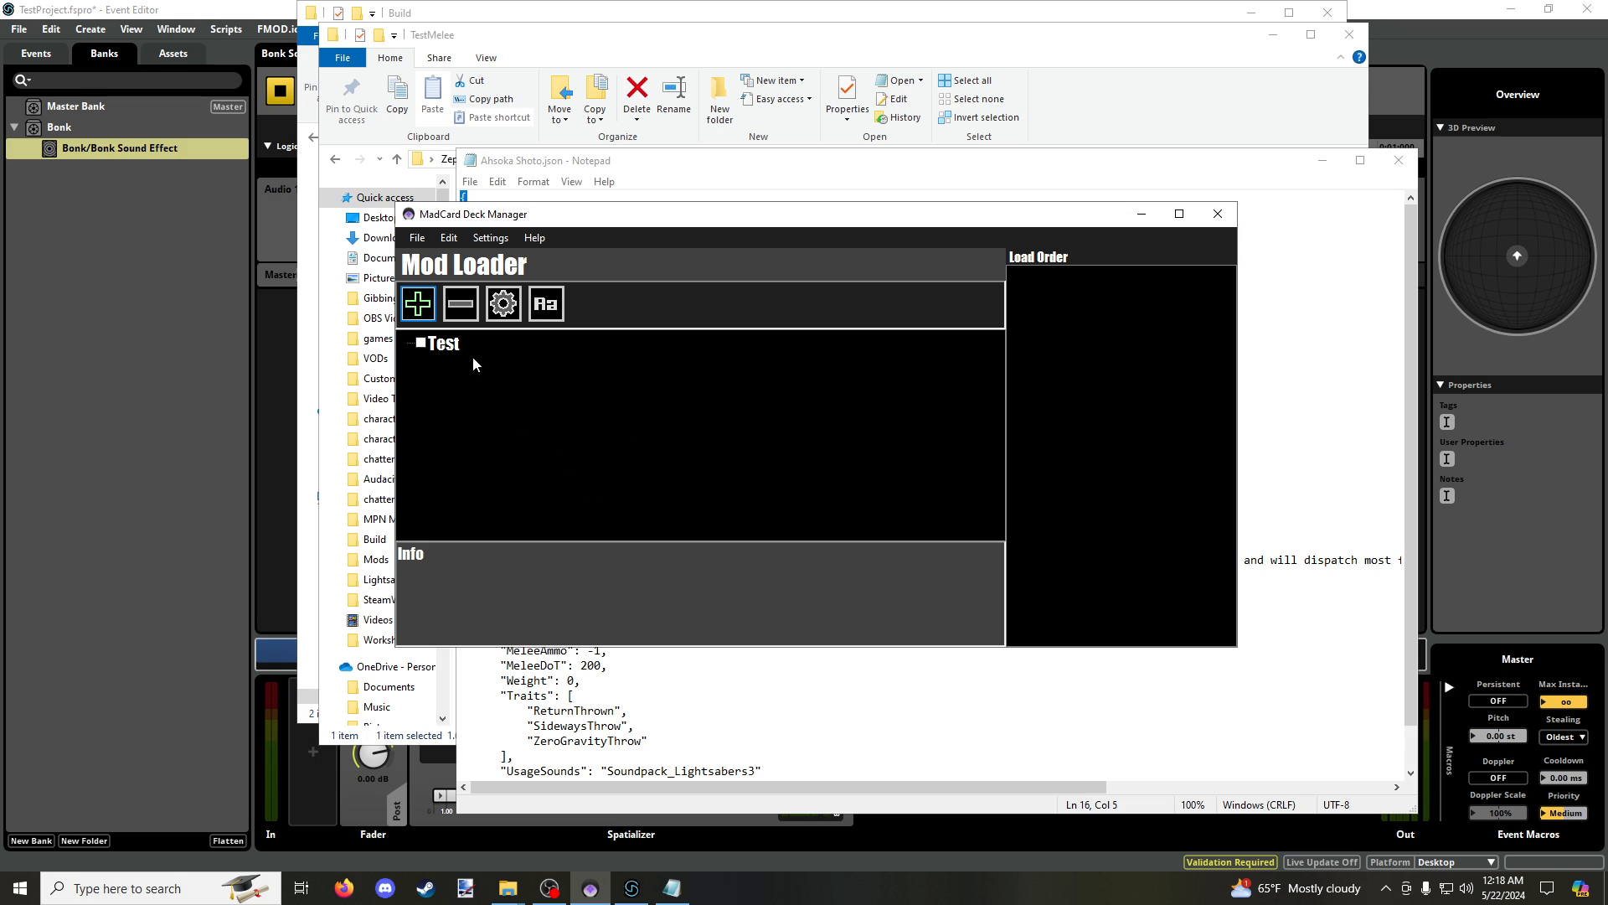
Step: Open the Test mod for deck editing and create a deck named Test
left_click(418, 311)
left_click(459, 78)
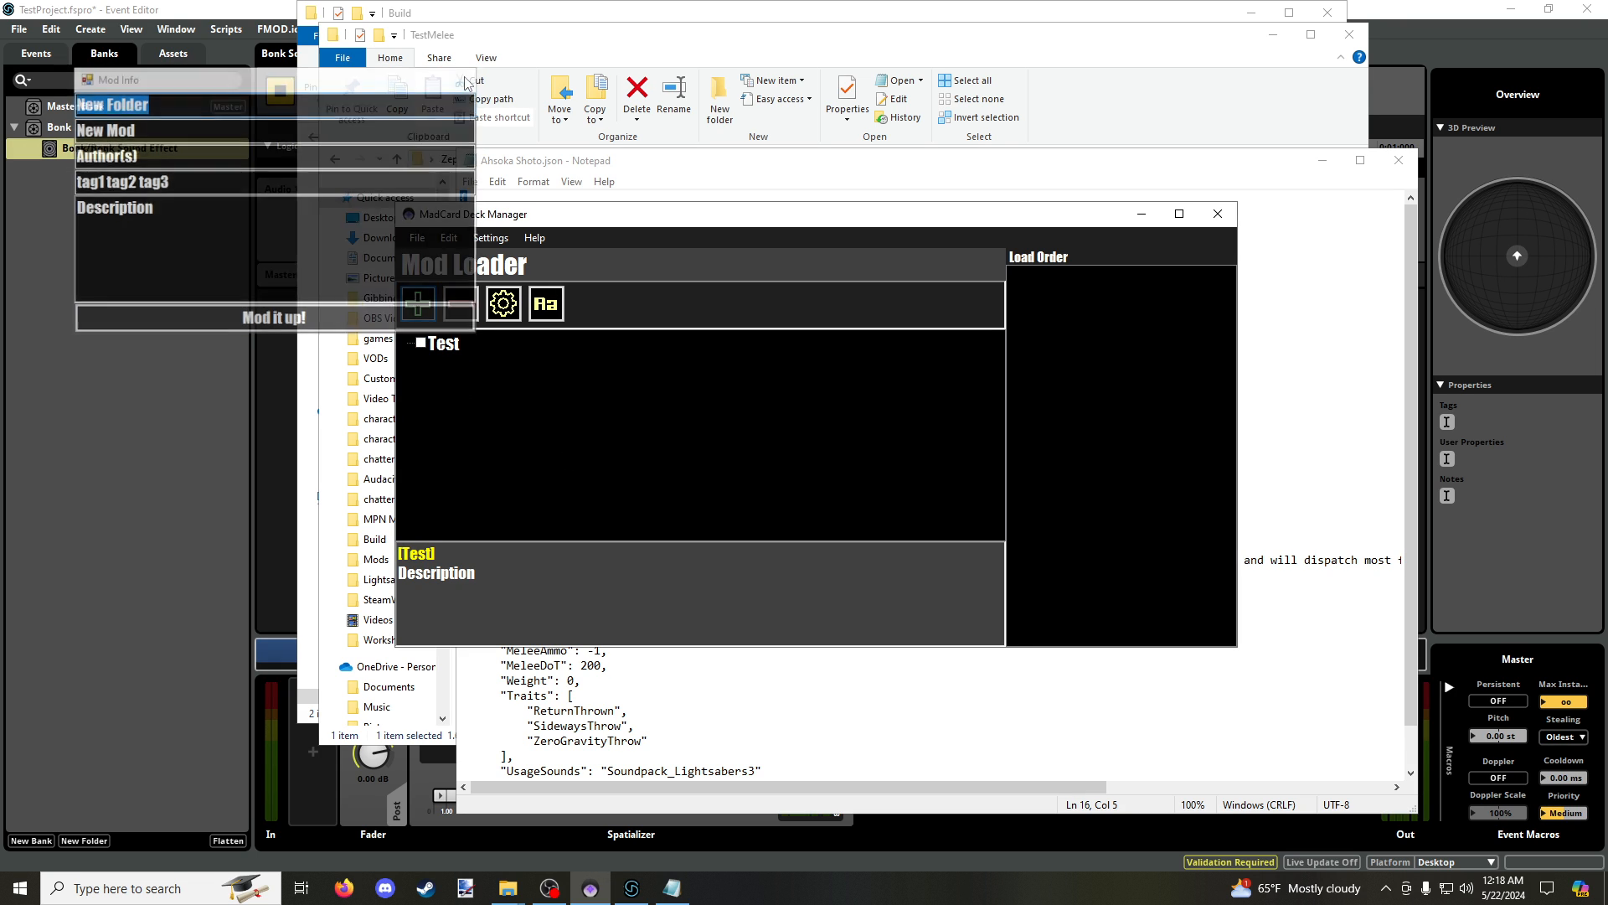
left_click(513, 313)
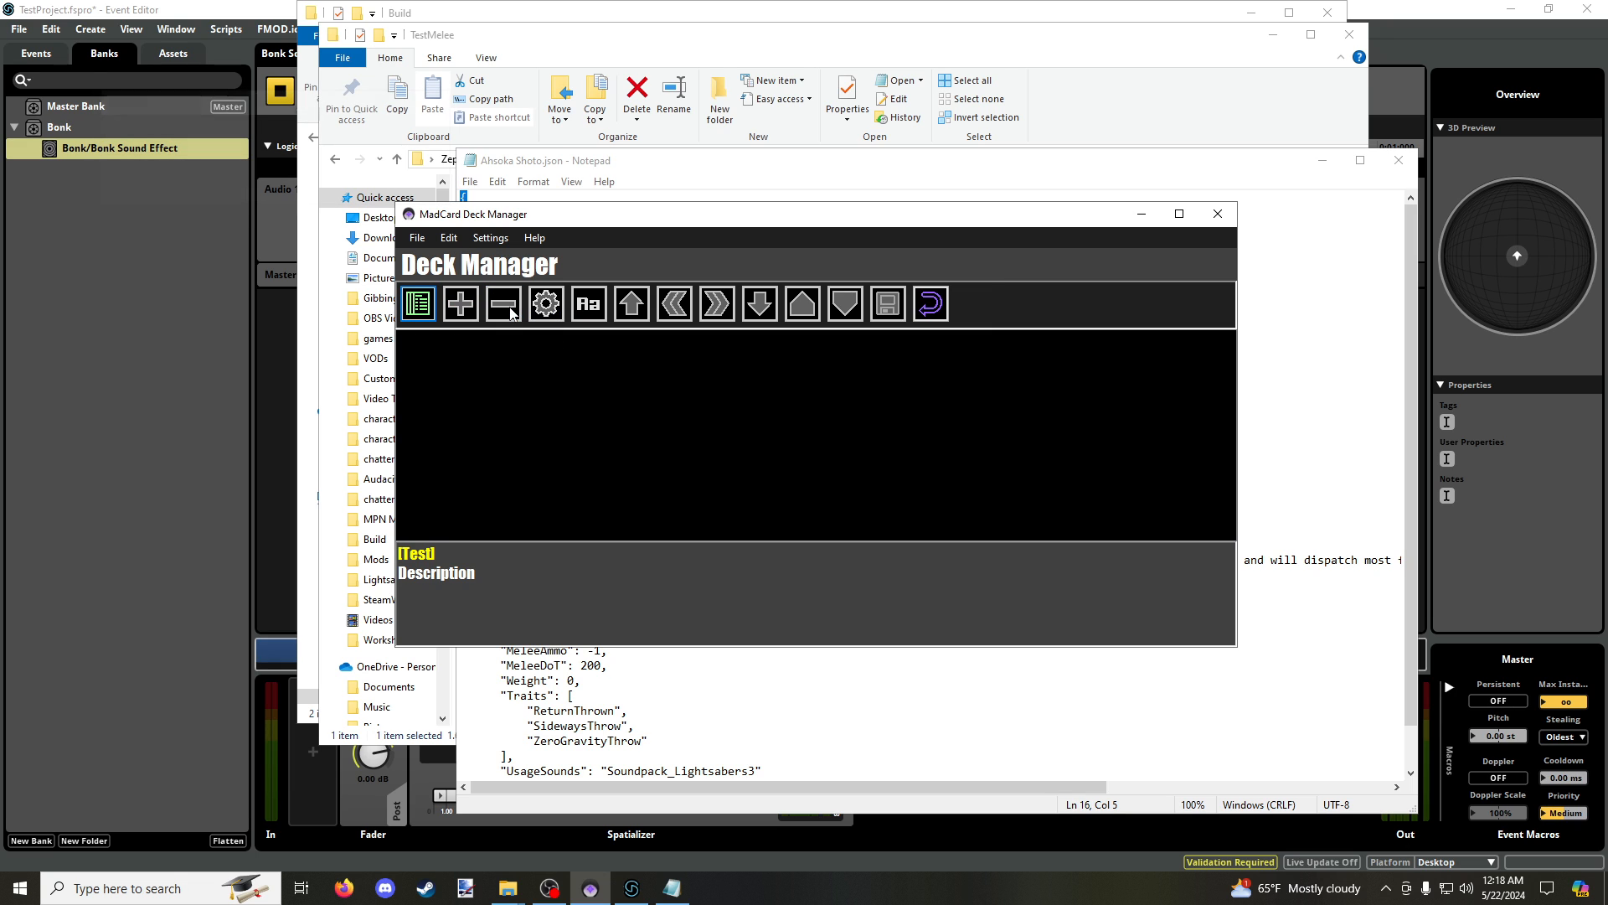
left_click(418, 311)
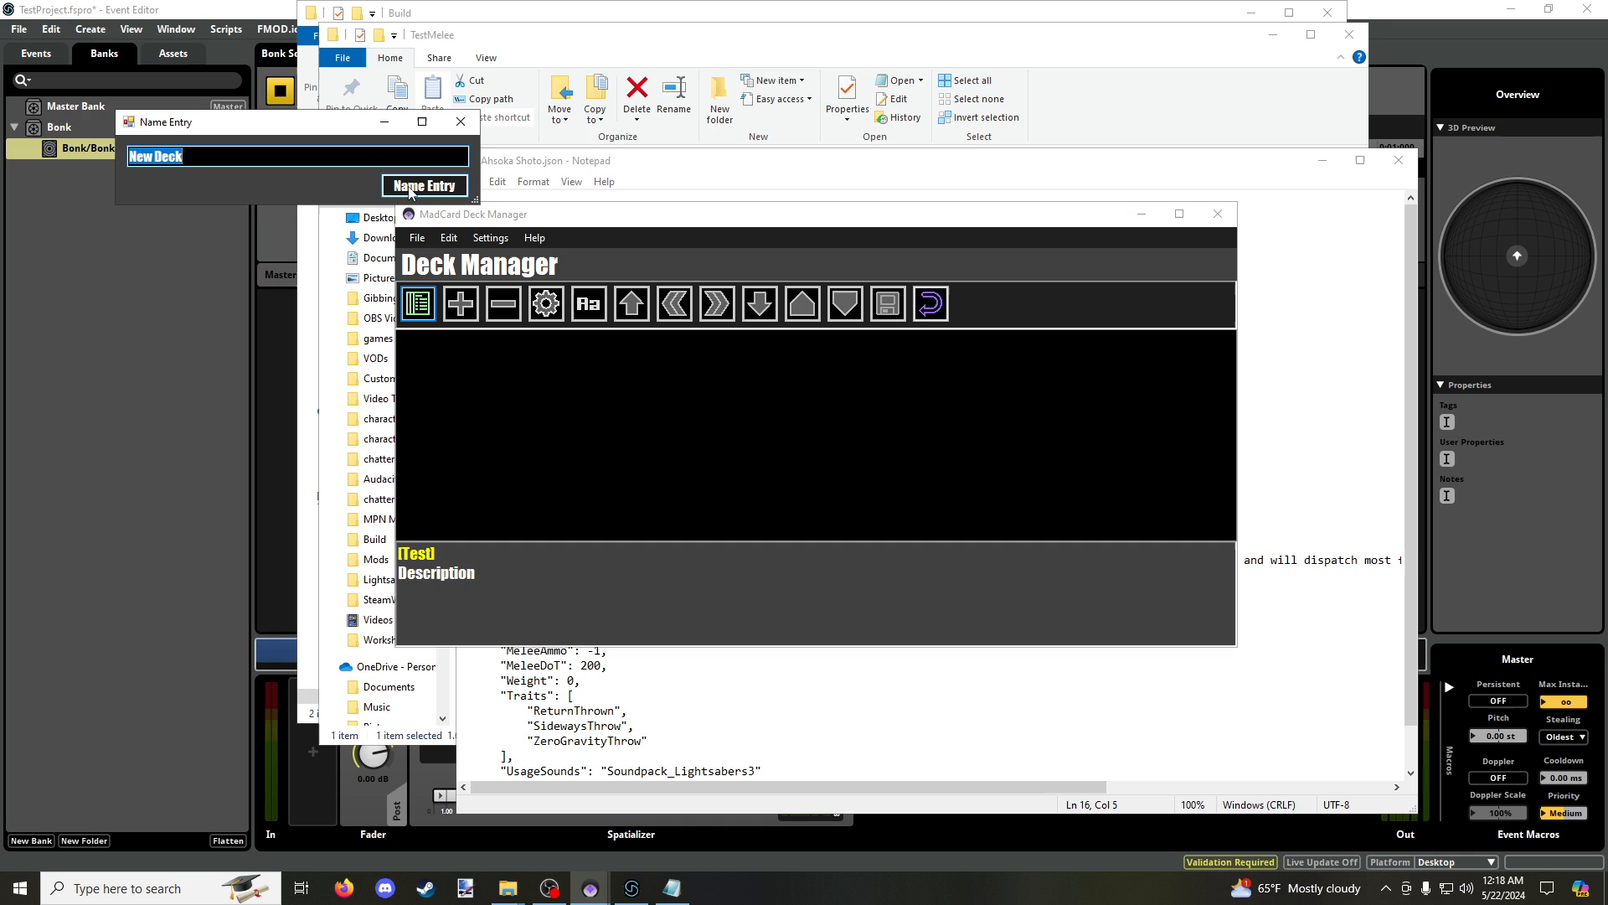
type("Test")
left_click(412, 186)
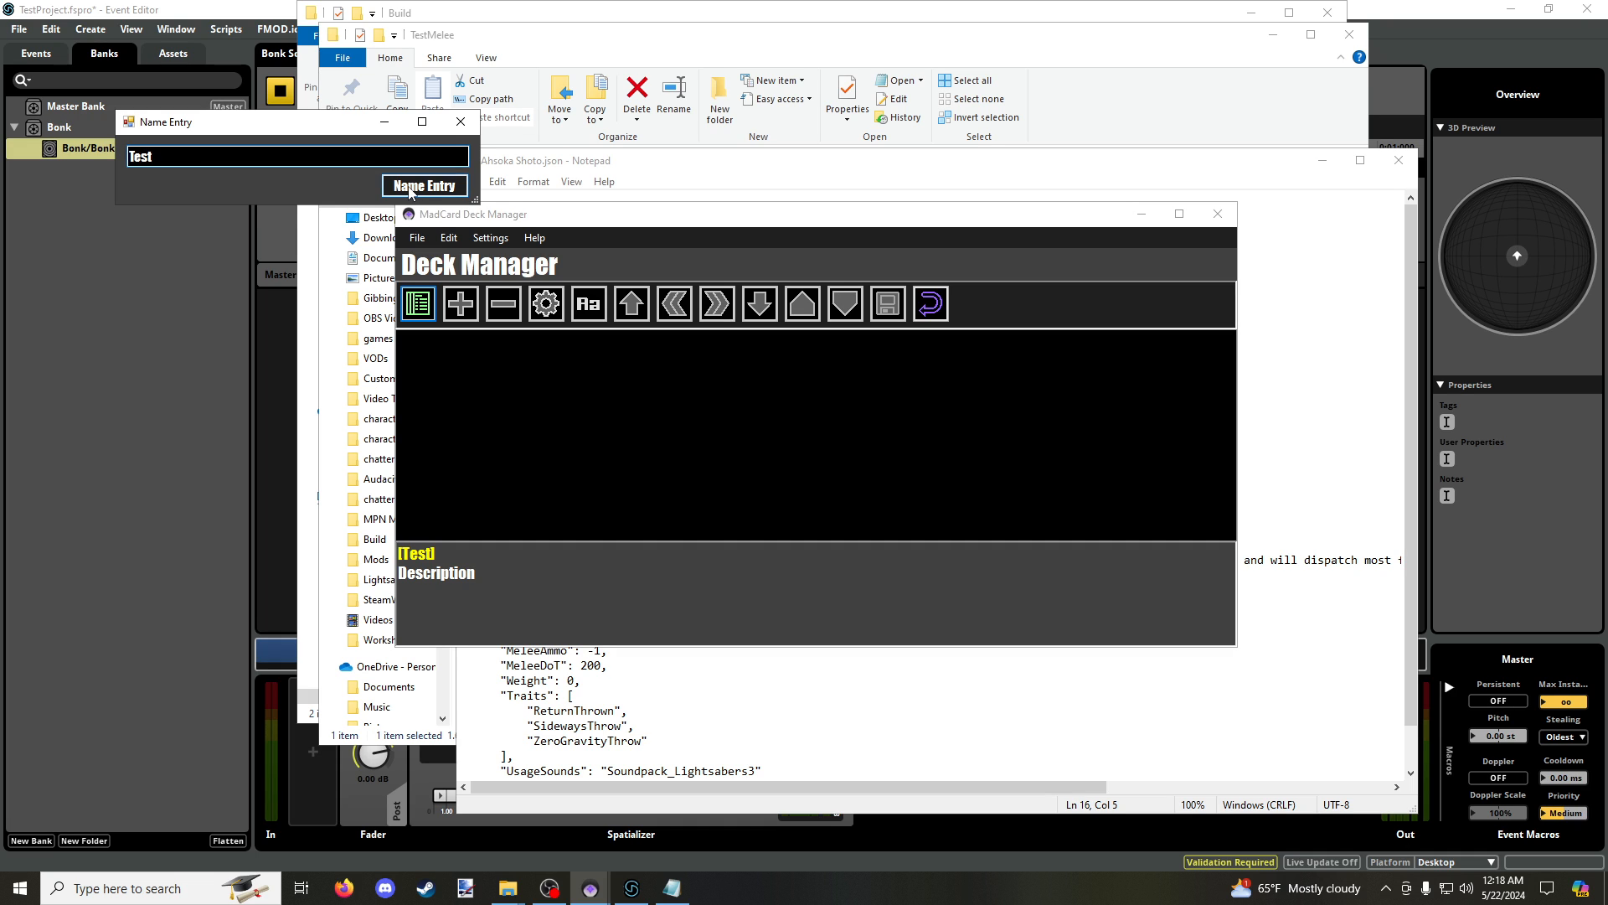
Step: Start a new SoundPack card in the Test deck
left_click(436, 343)
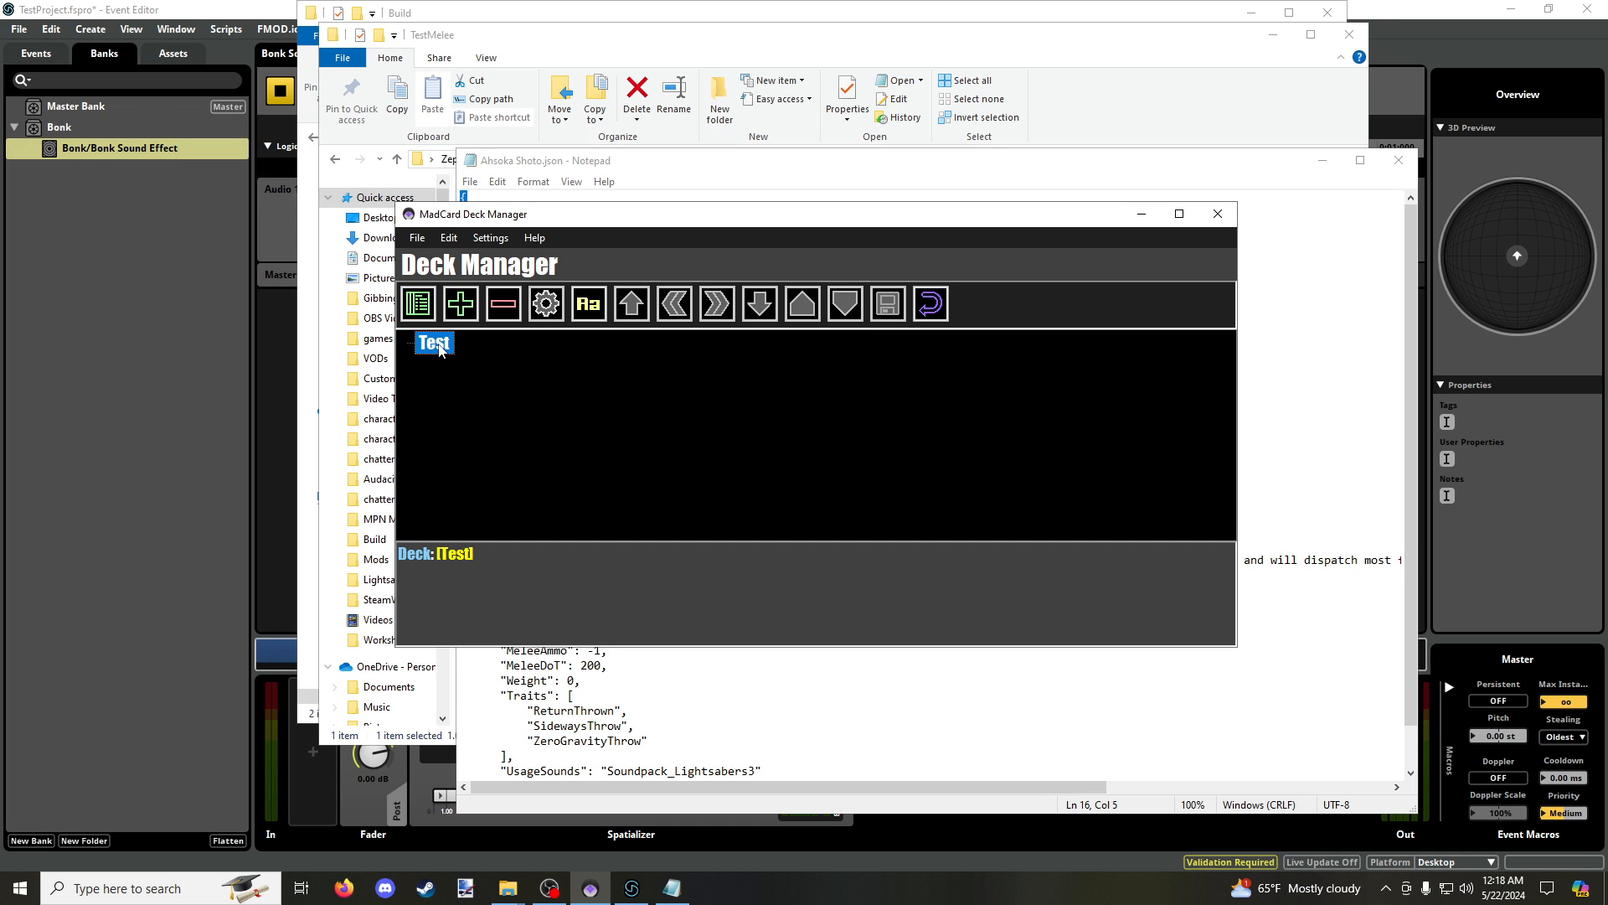
left_click(460, 304)
left_click(785, 189)
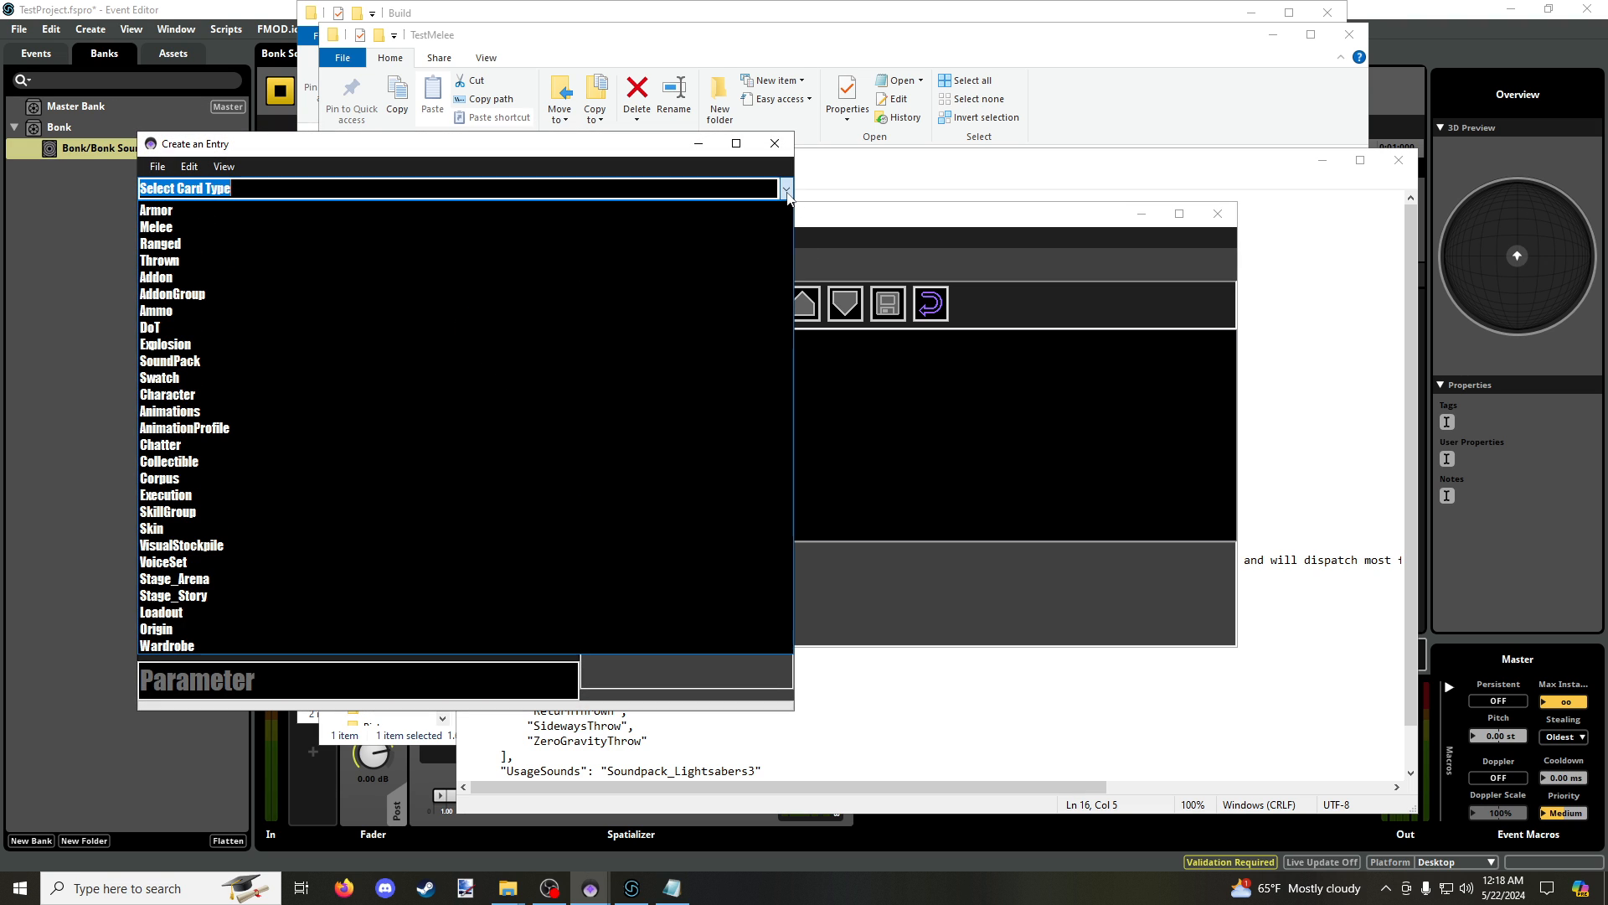
left_click(234, 359)
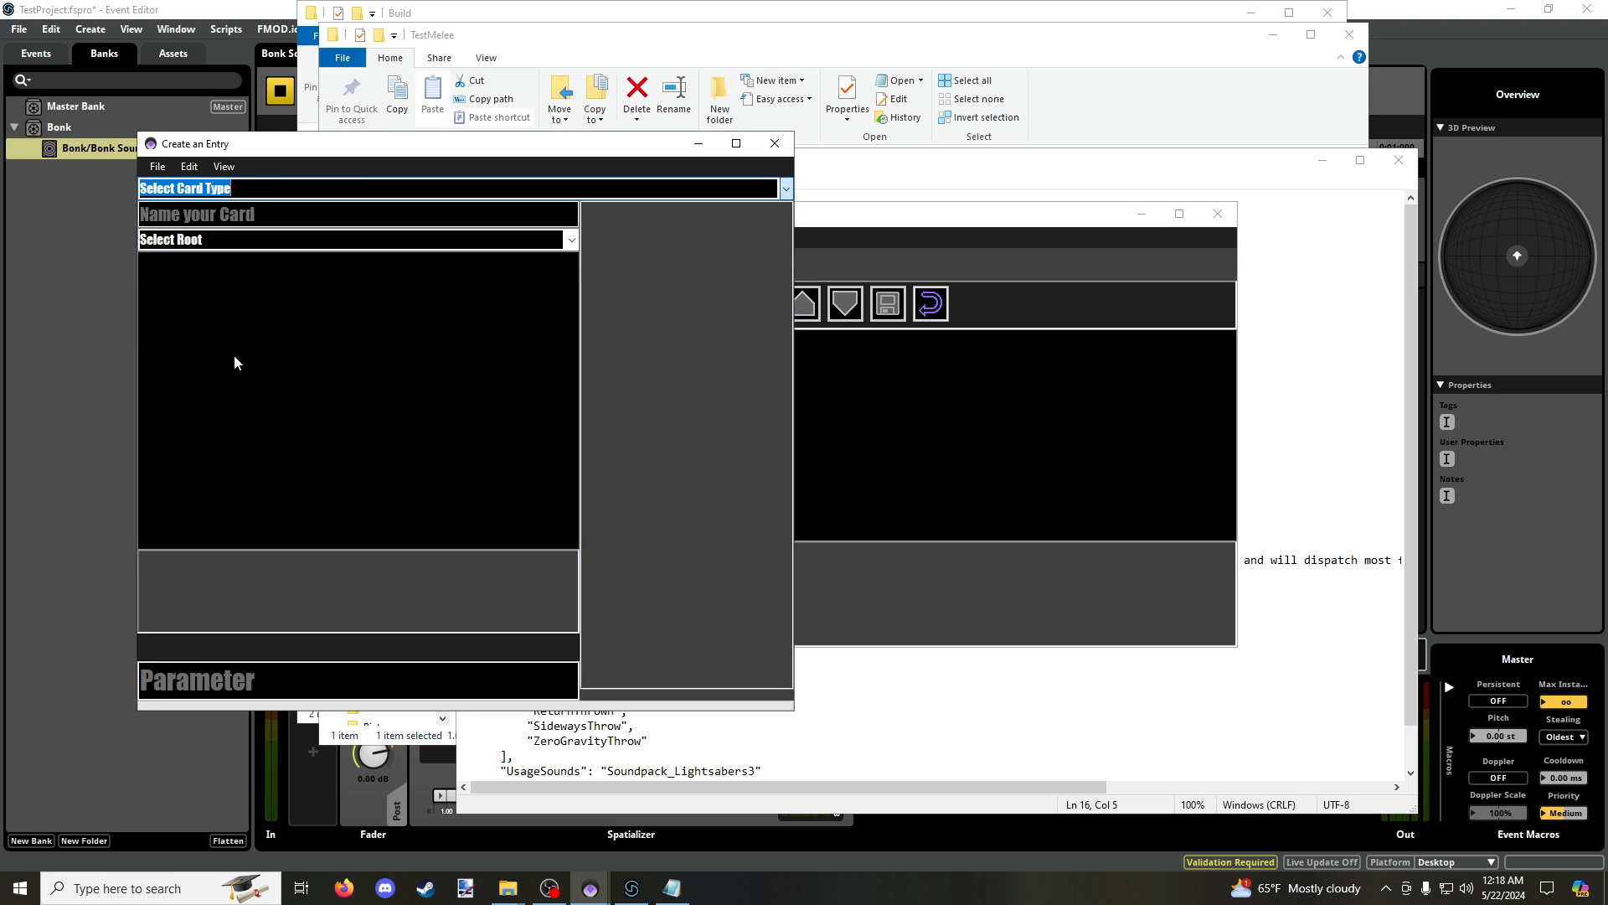
Step: Widen the entry window and examine the new sound pack's fields, including Description, Hit, Swing and SwingLight
left_click(190, 263)
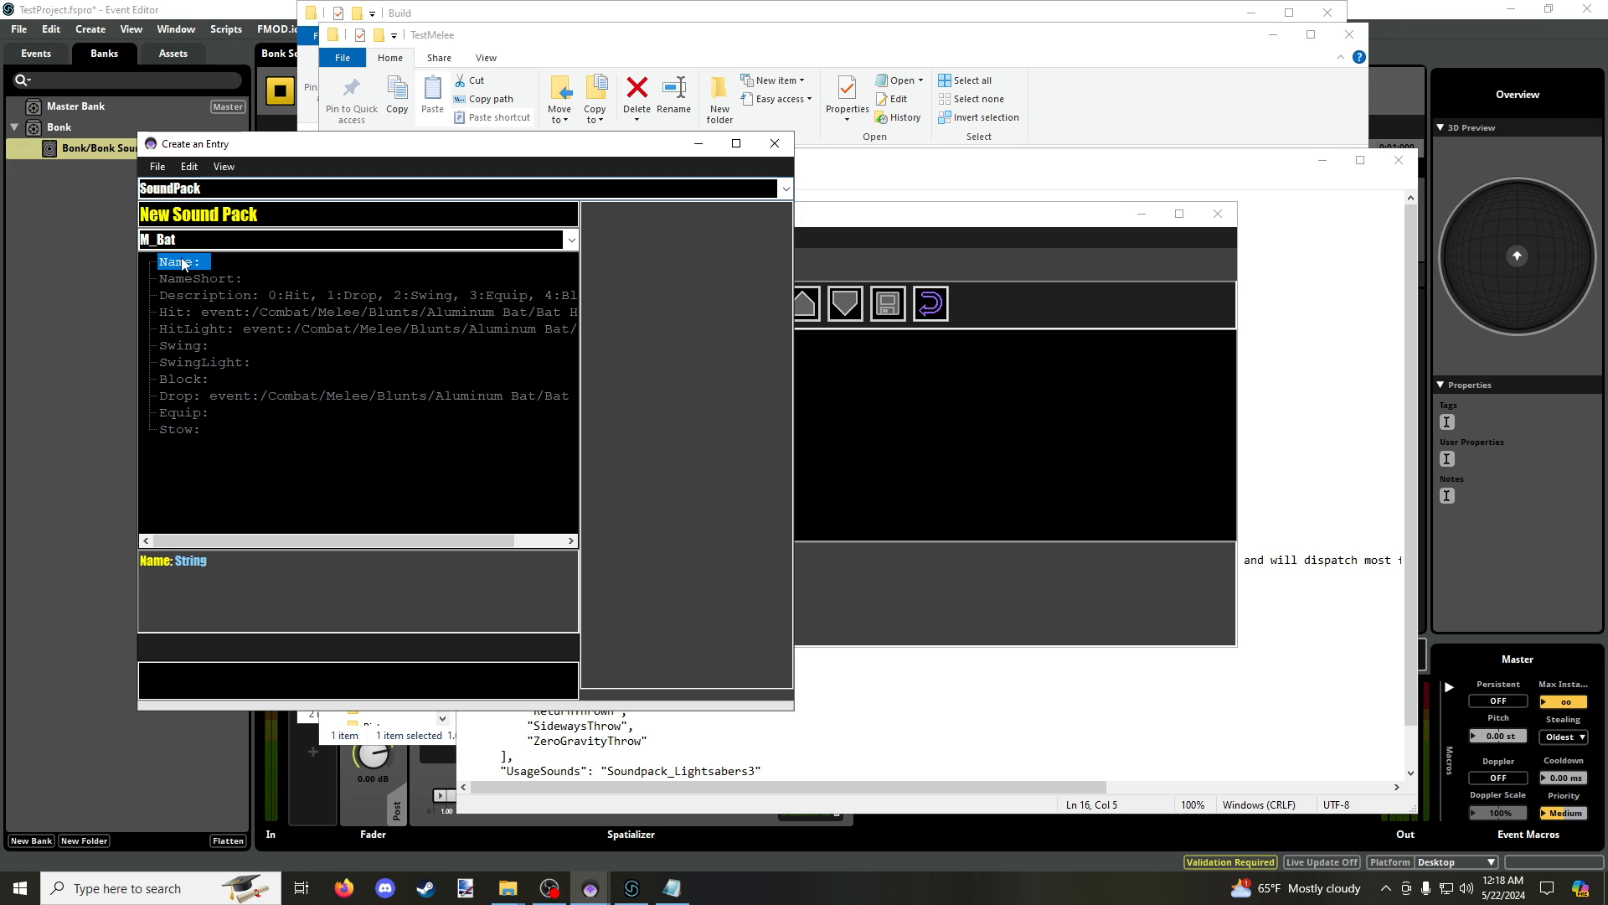
left_click(236, 295)
left_click(215, 343)
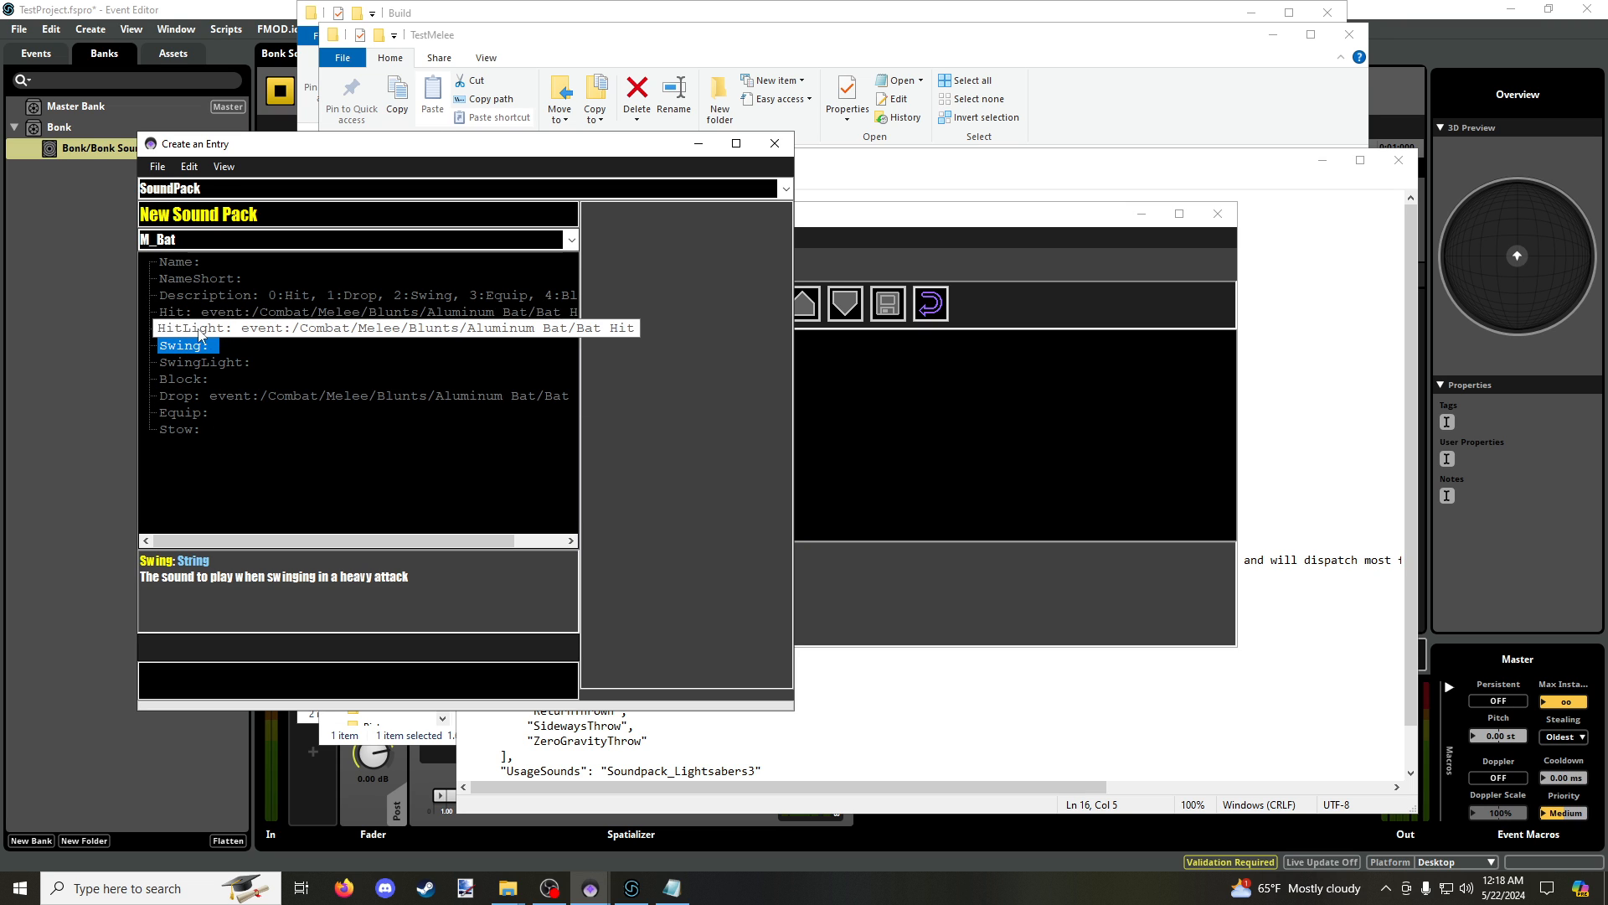
left_click_drag(795, 317, 1199, 317)
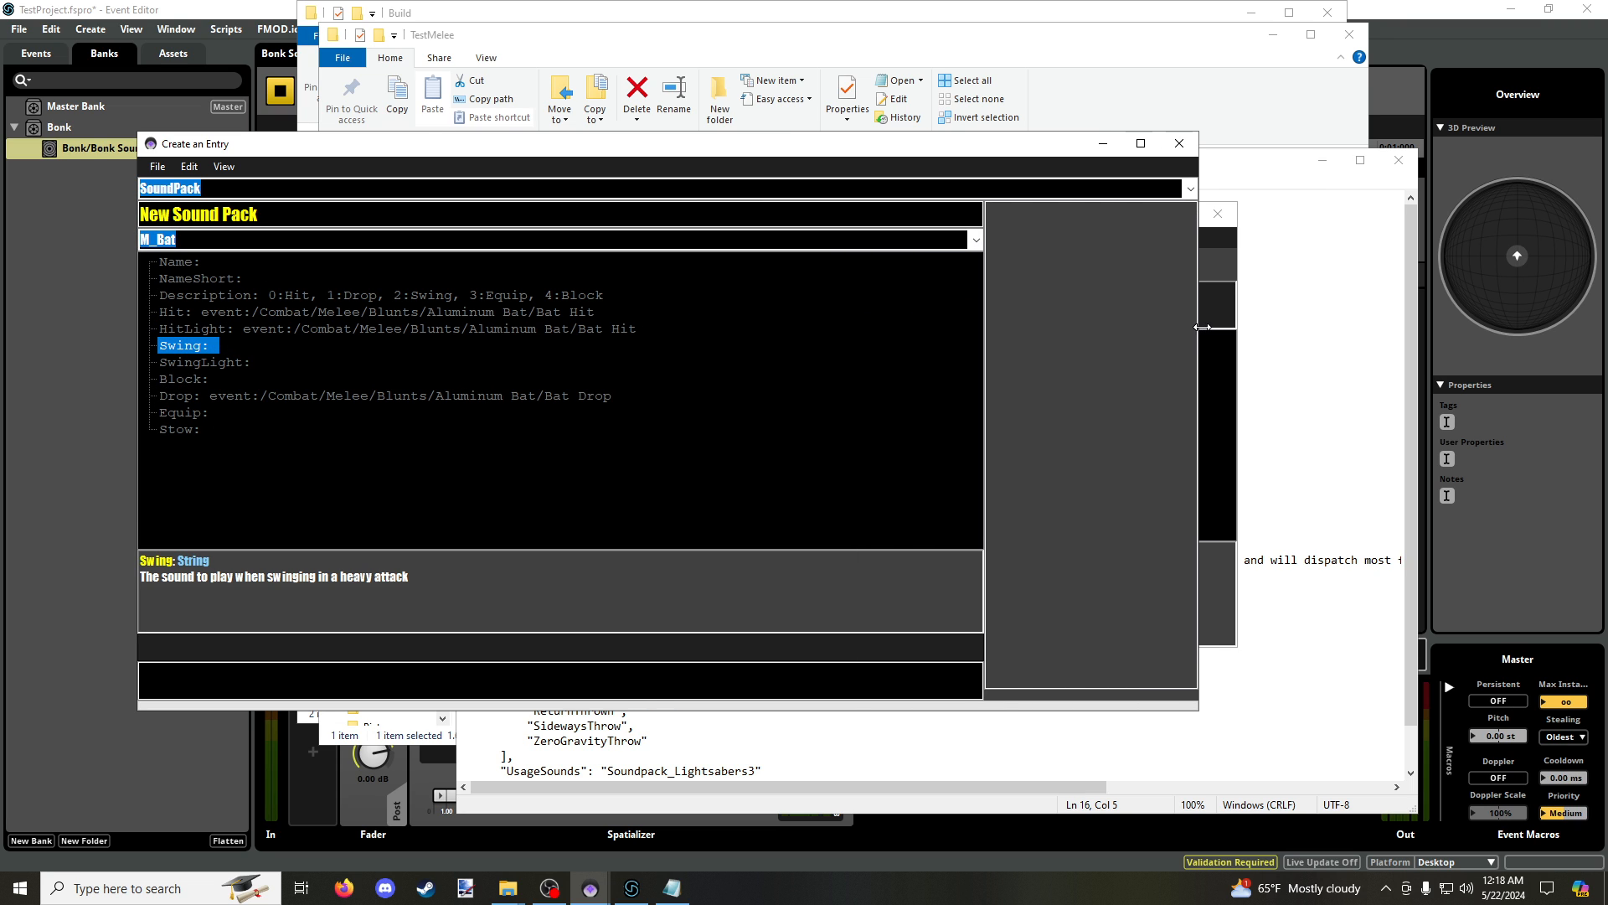
left_click(376, 295)
left_click(375, 305)
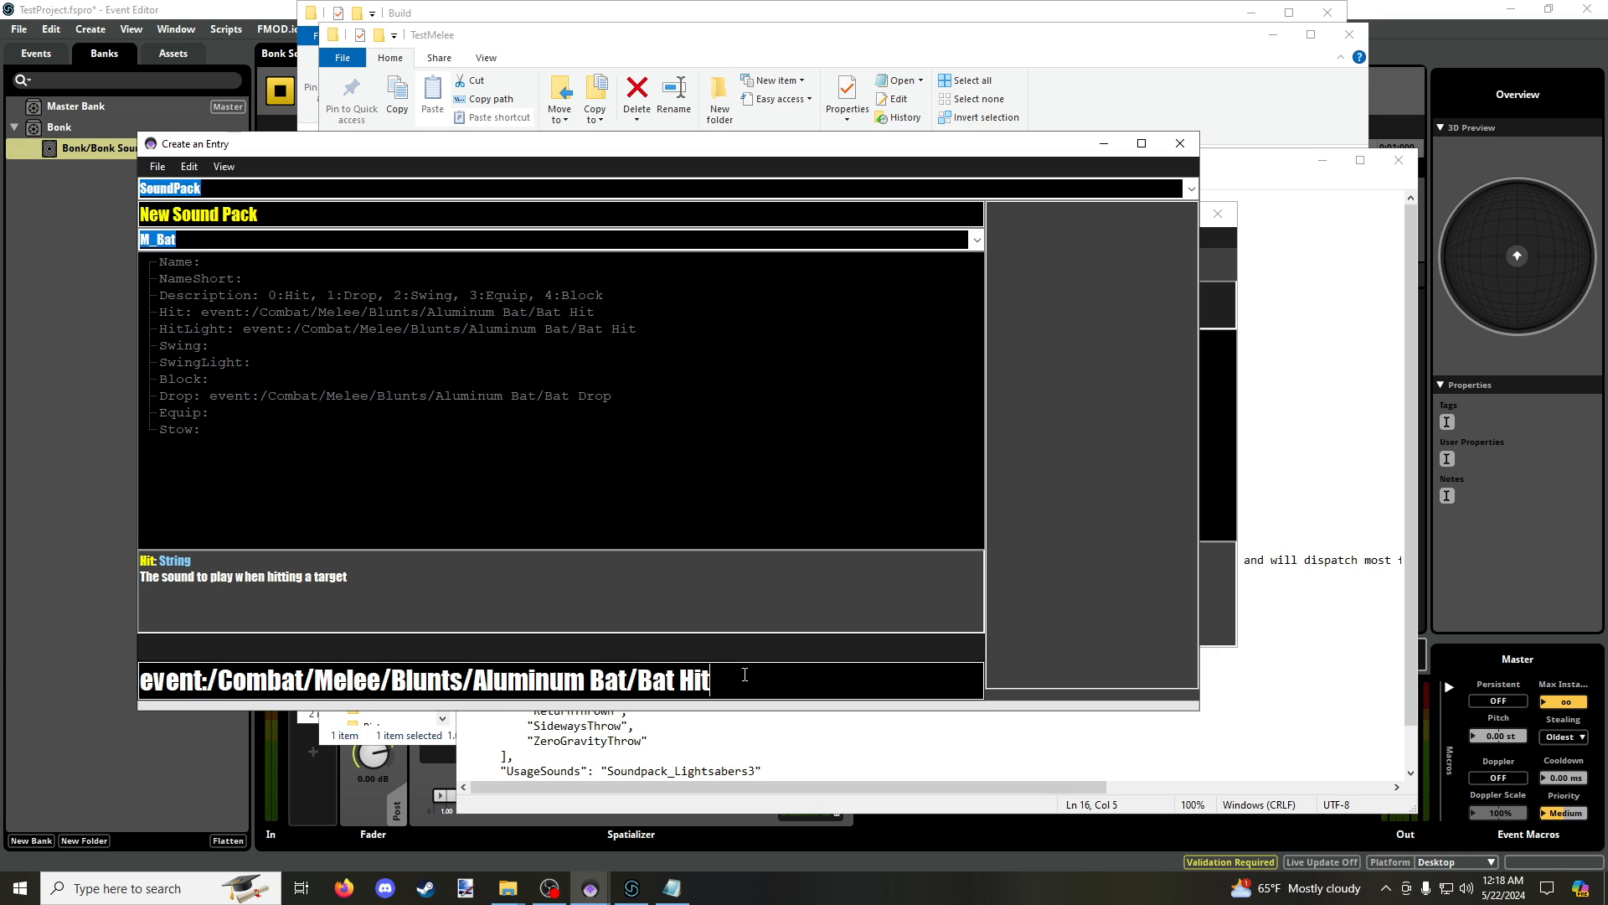
left_click(199, 346)
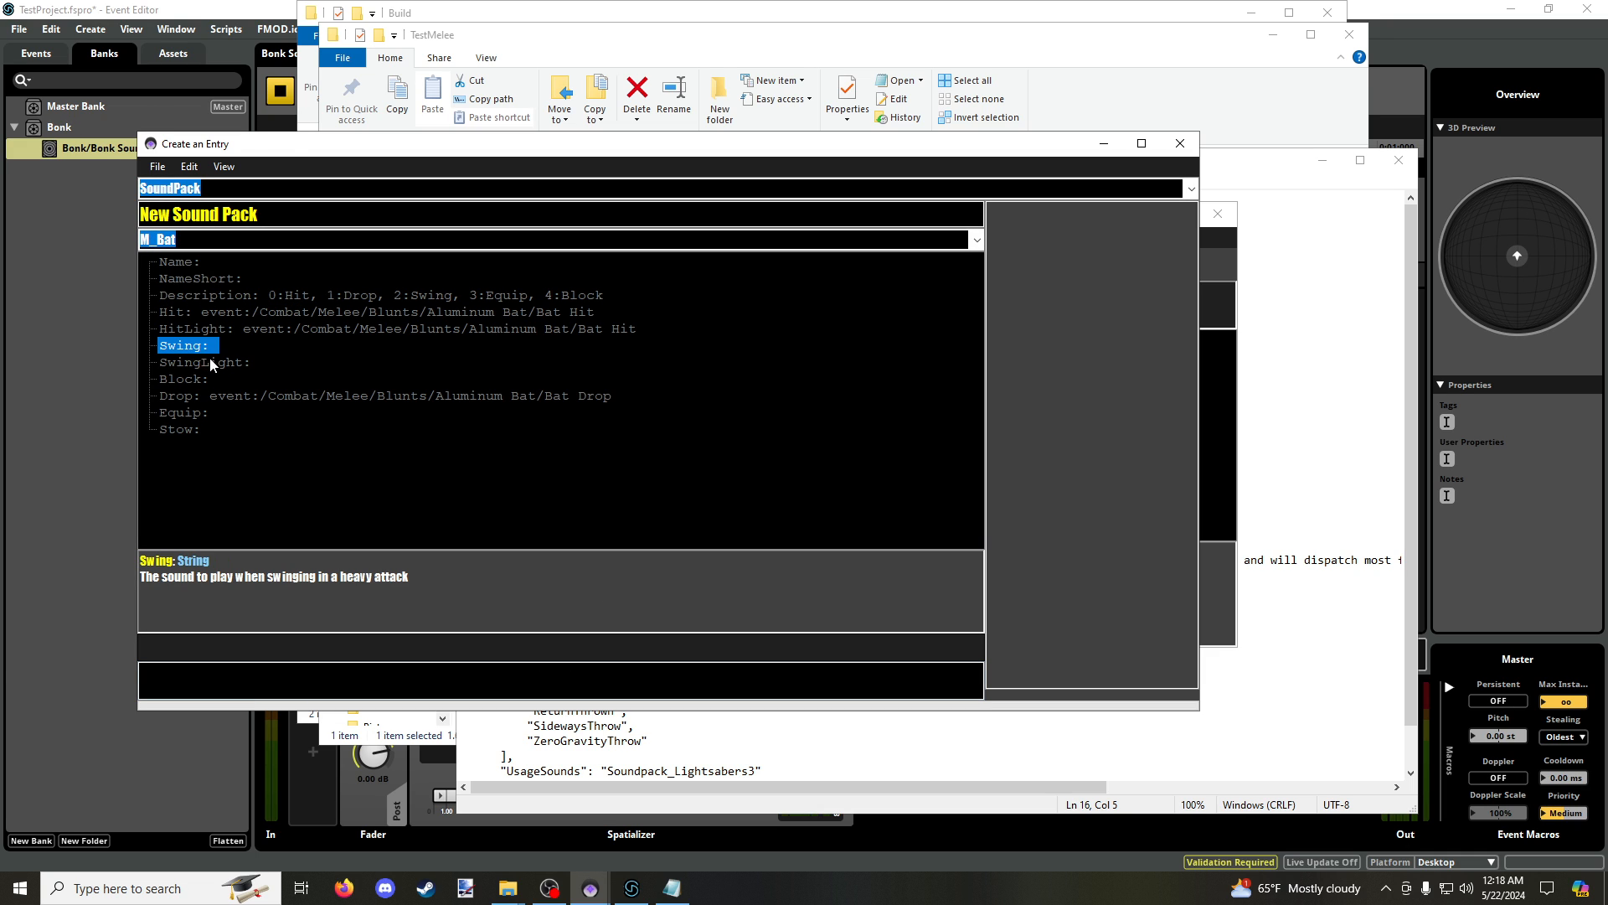
left_click(210, 362)
Step: Discard the new sound pack without saving, close MadCard Deck Manager and return to Ahsoka Shoto.json in Notepad
left_click(1180, 143)
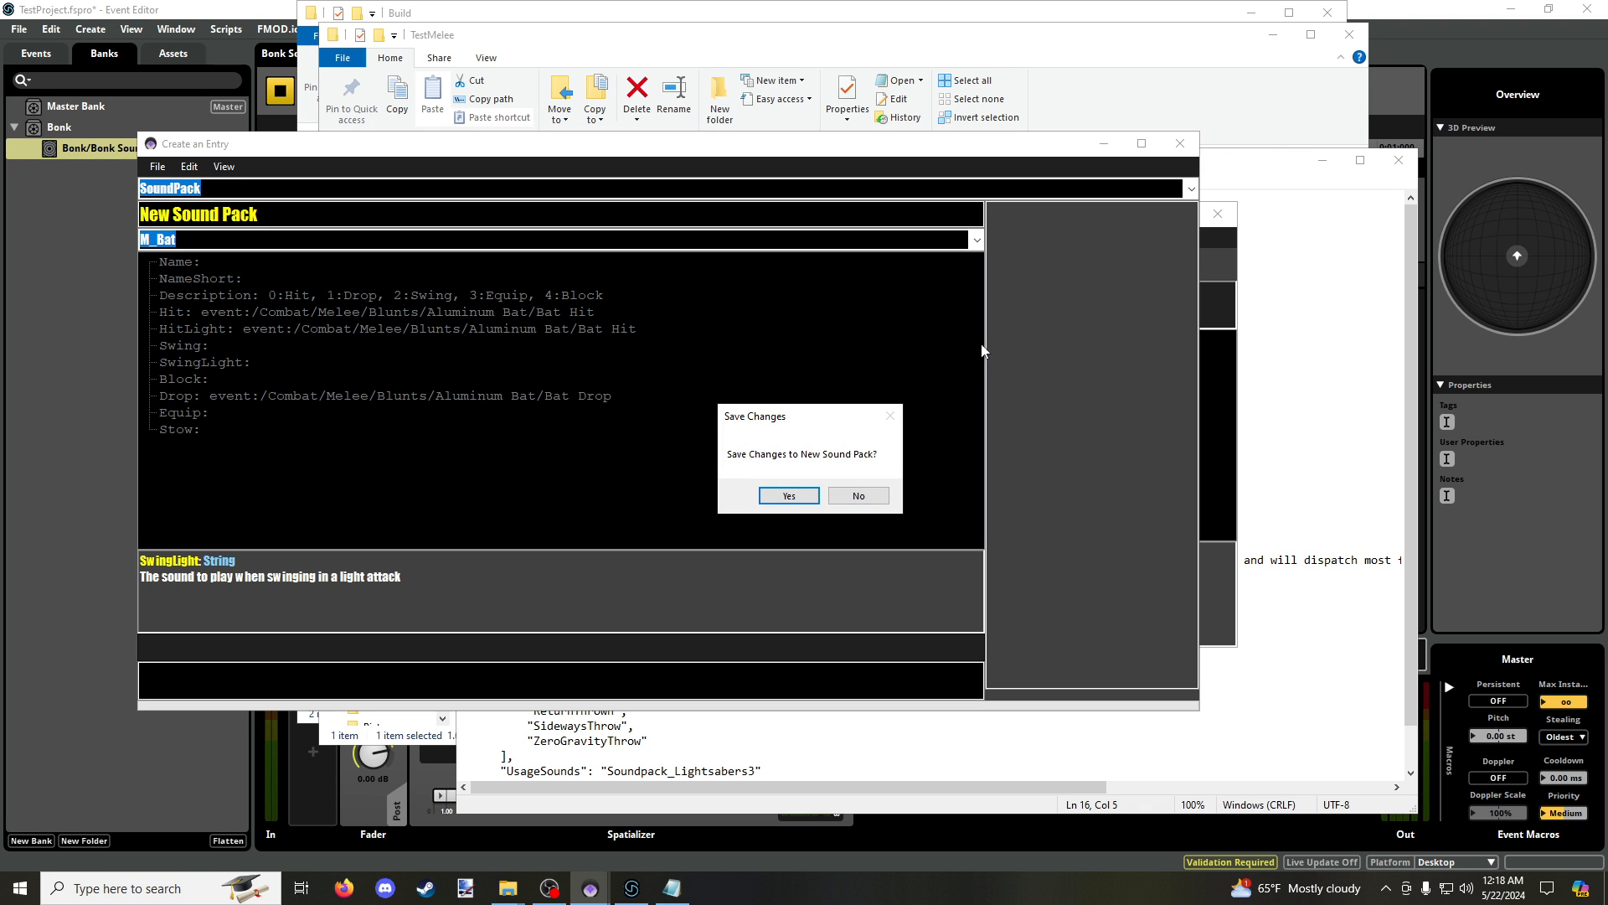
left_click(863, 494)
left_click(1217, 214)
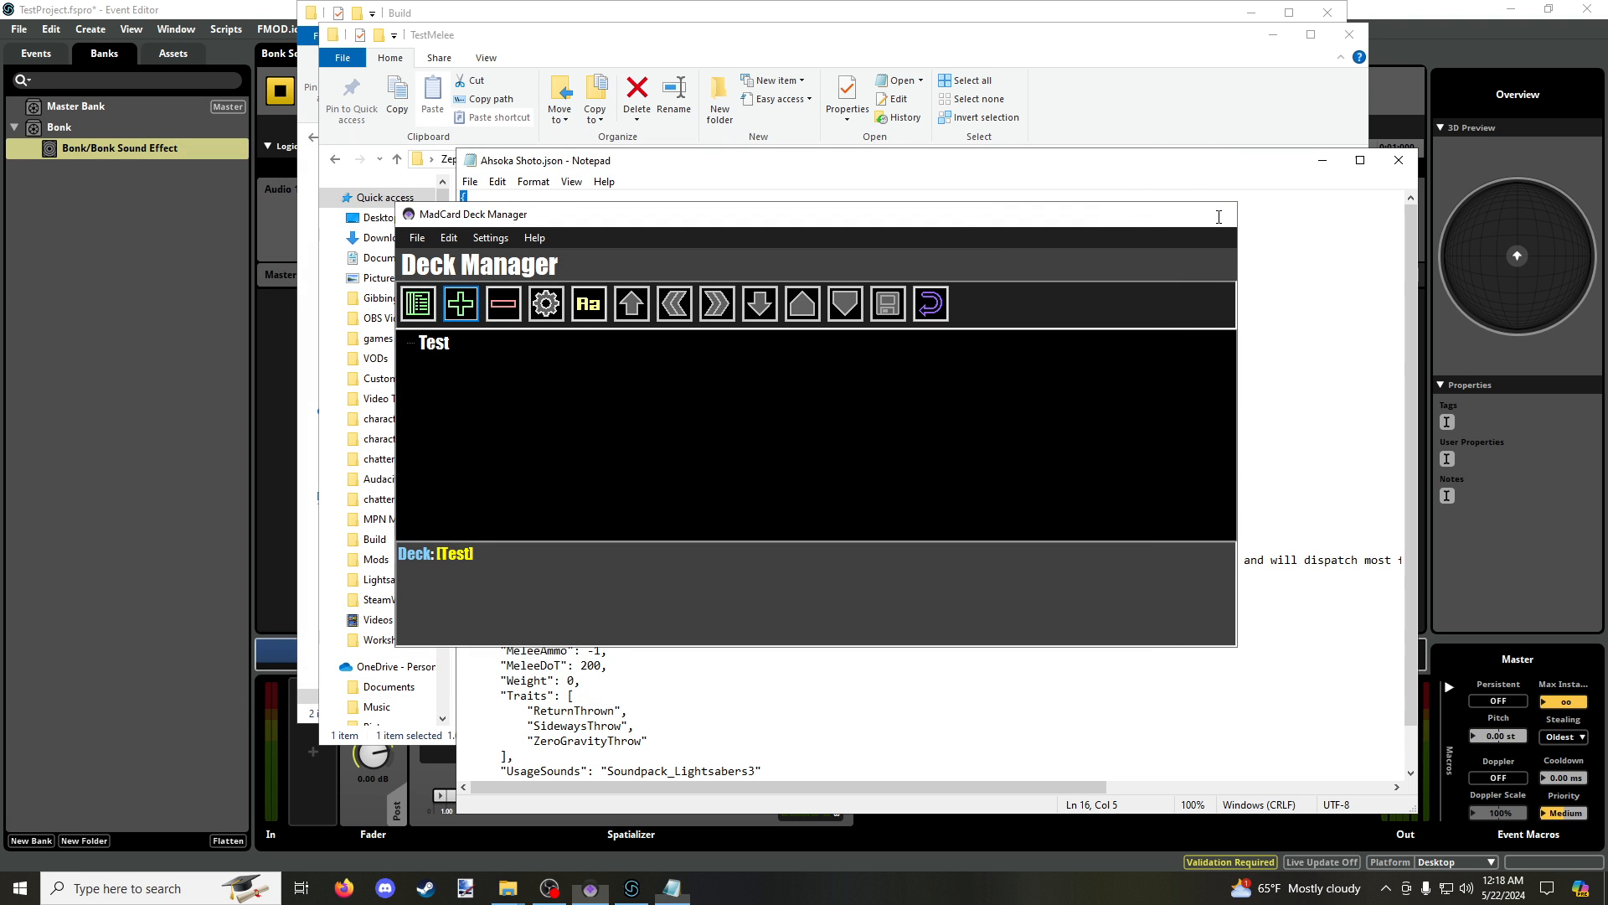
left_click(1037, 454)
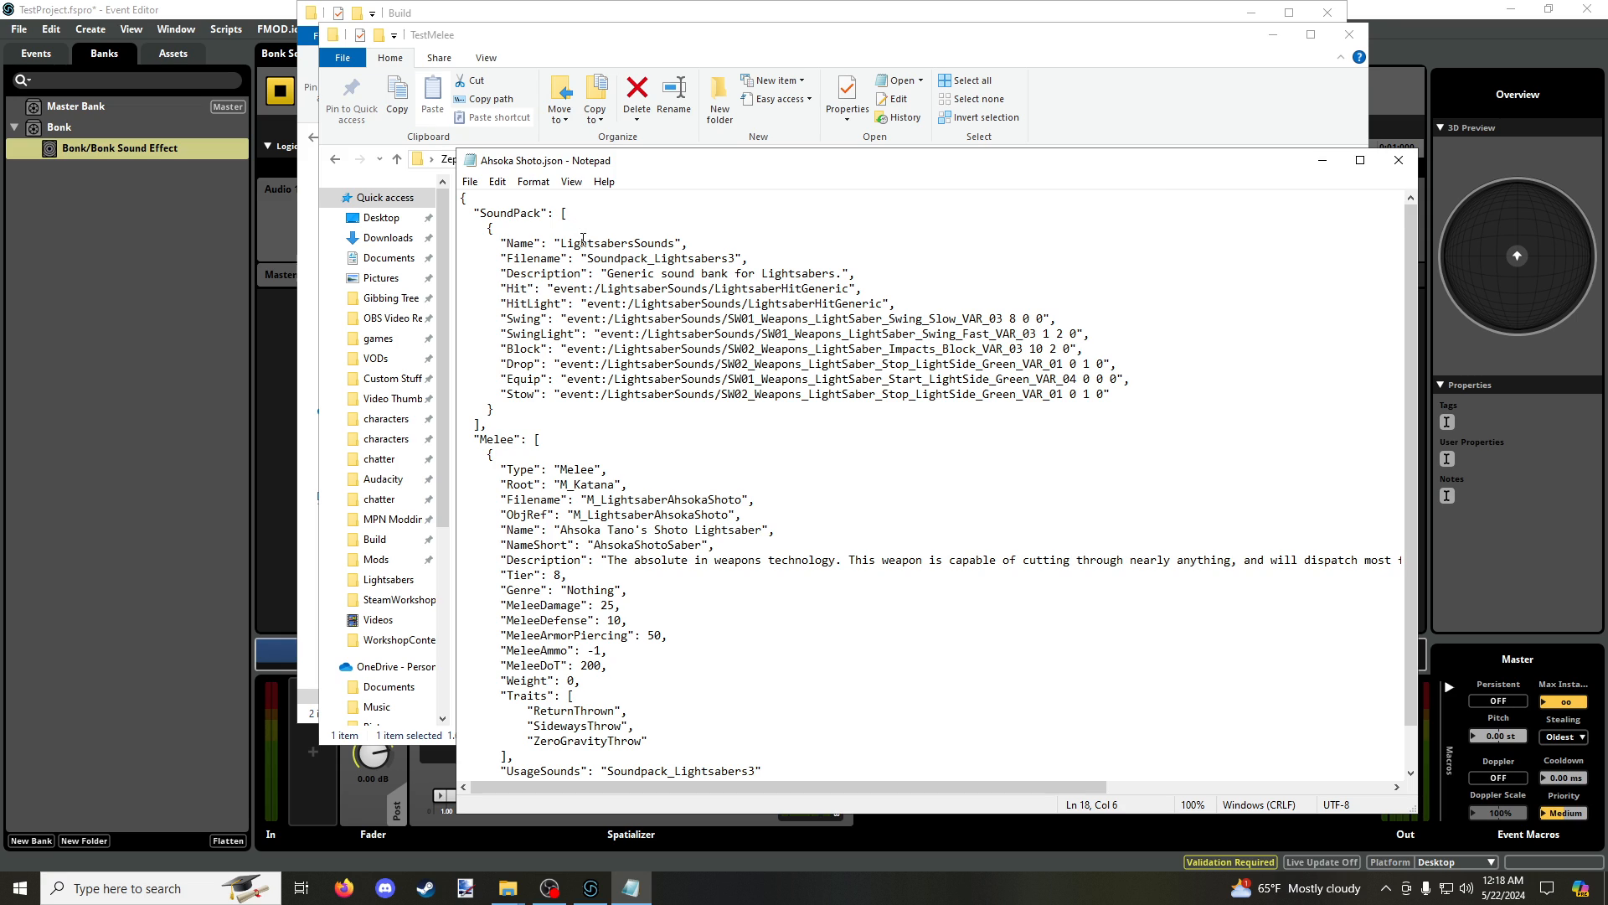
Step: Set the SoundPack's Name to Bonk and its Filename to Soundpack_Bonk, checking the bank name in FMOD's Event Editor
left_click_drag(560, 242, 675, 248)
type("Bonk")
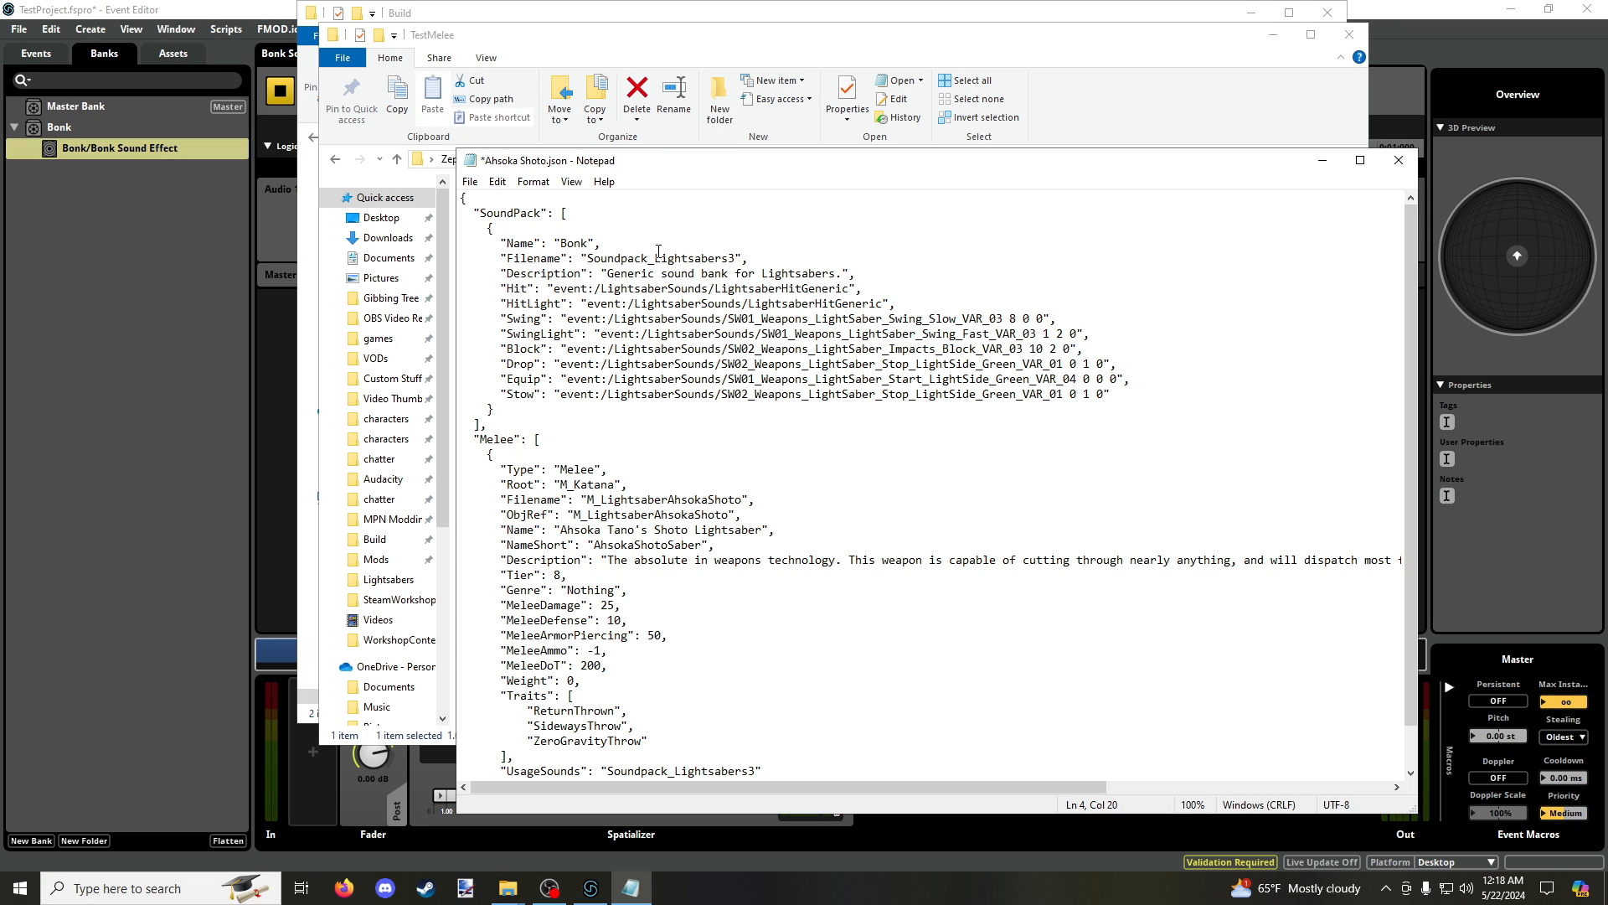
left_click_drag(655, 259, 737, 259)
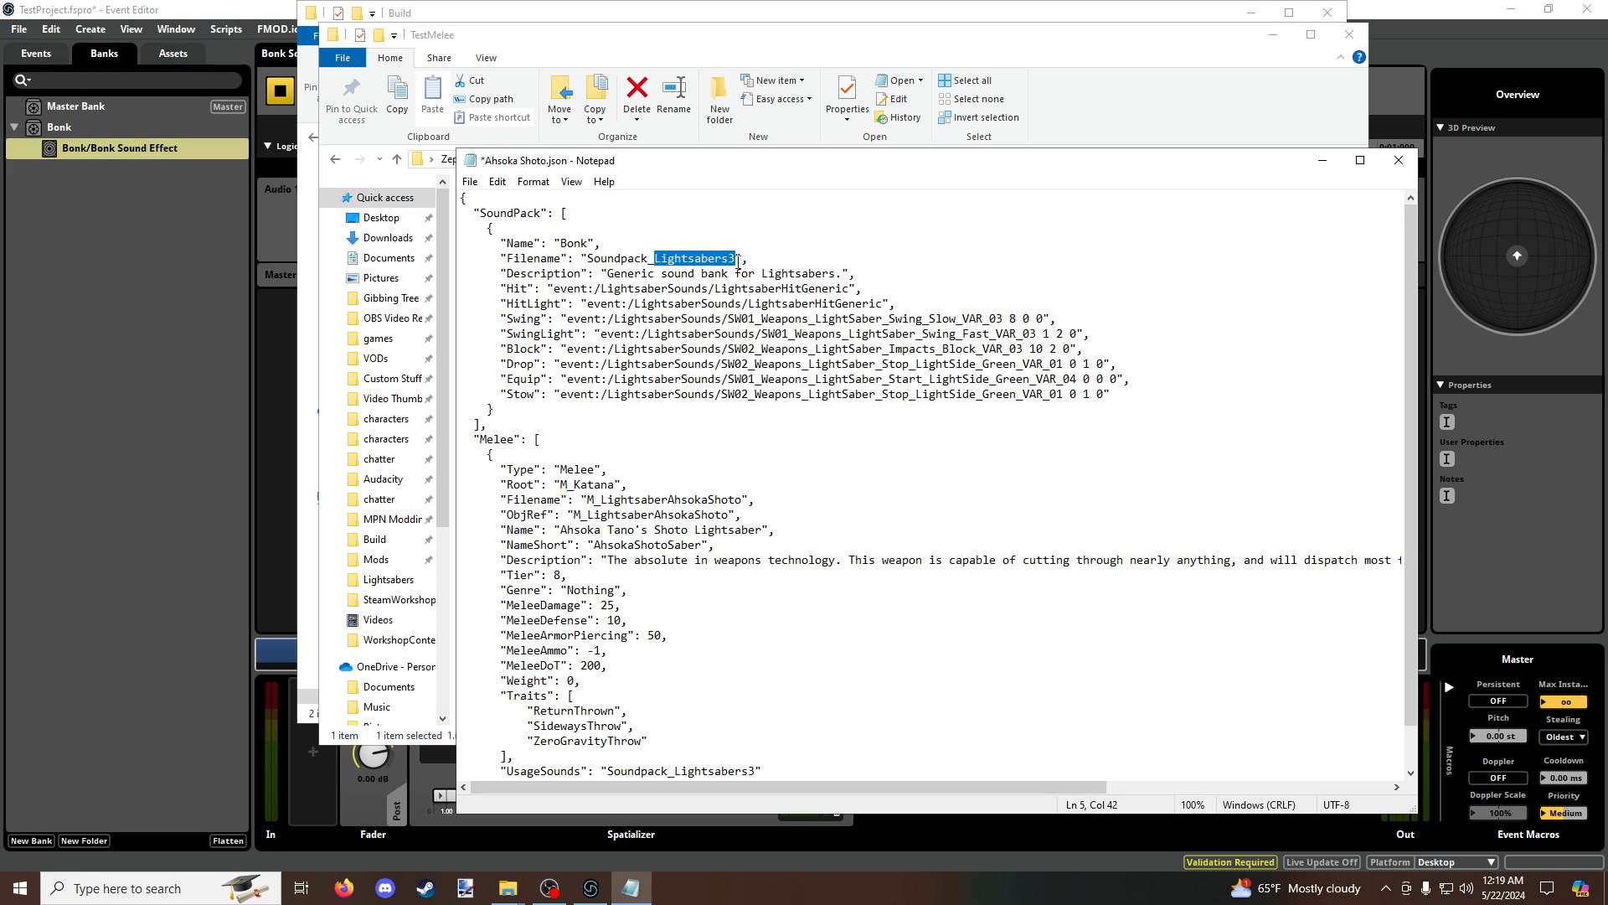
left_click(172, 244)
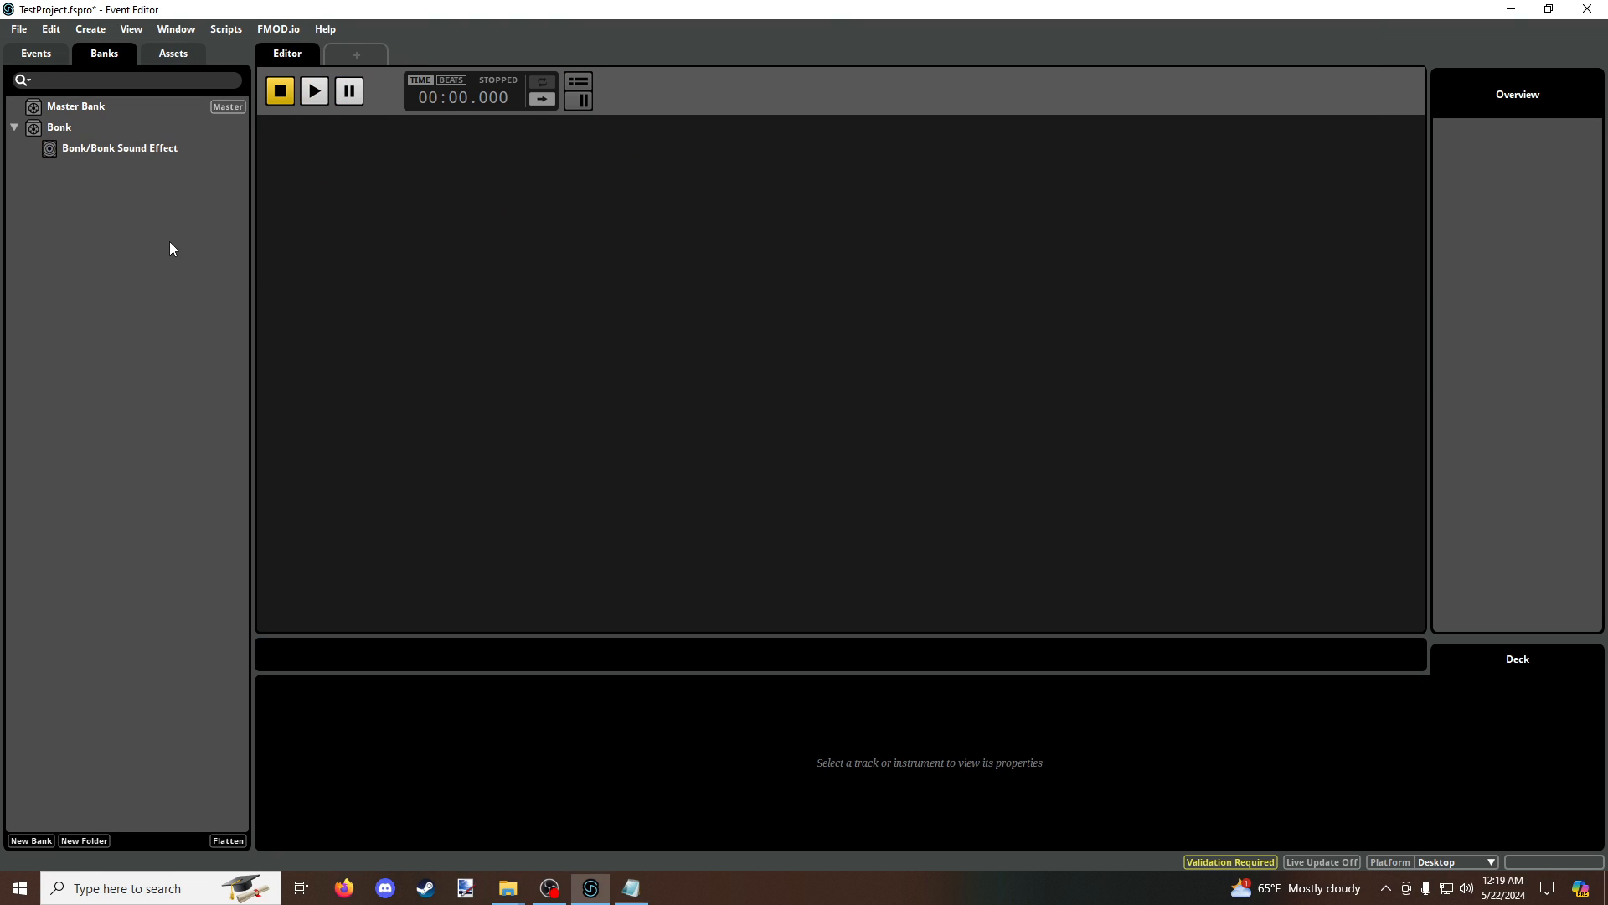
left_click(62, 126)
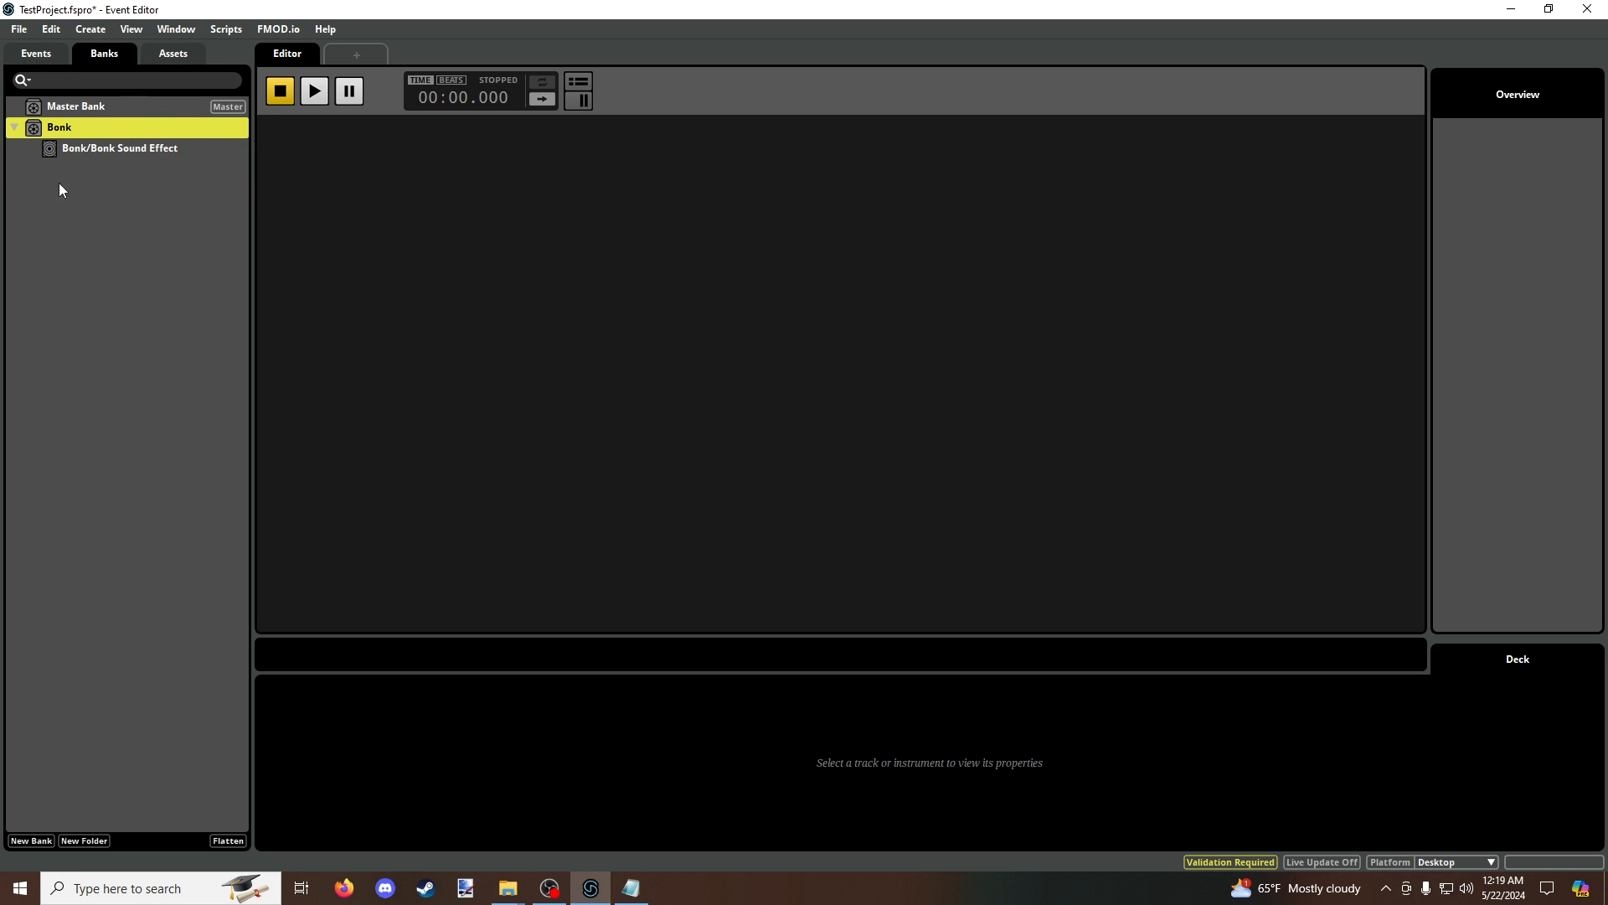
key("alt+Tab")
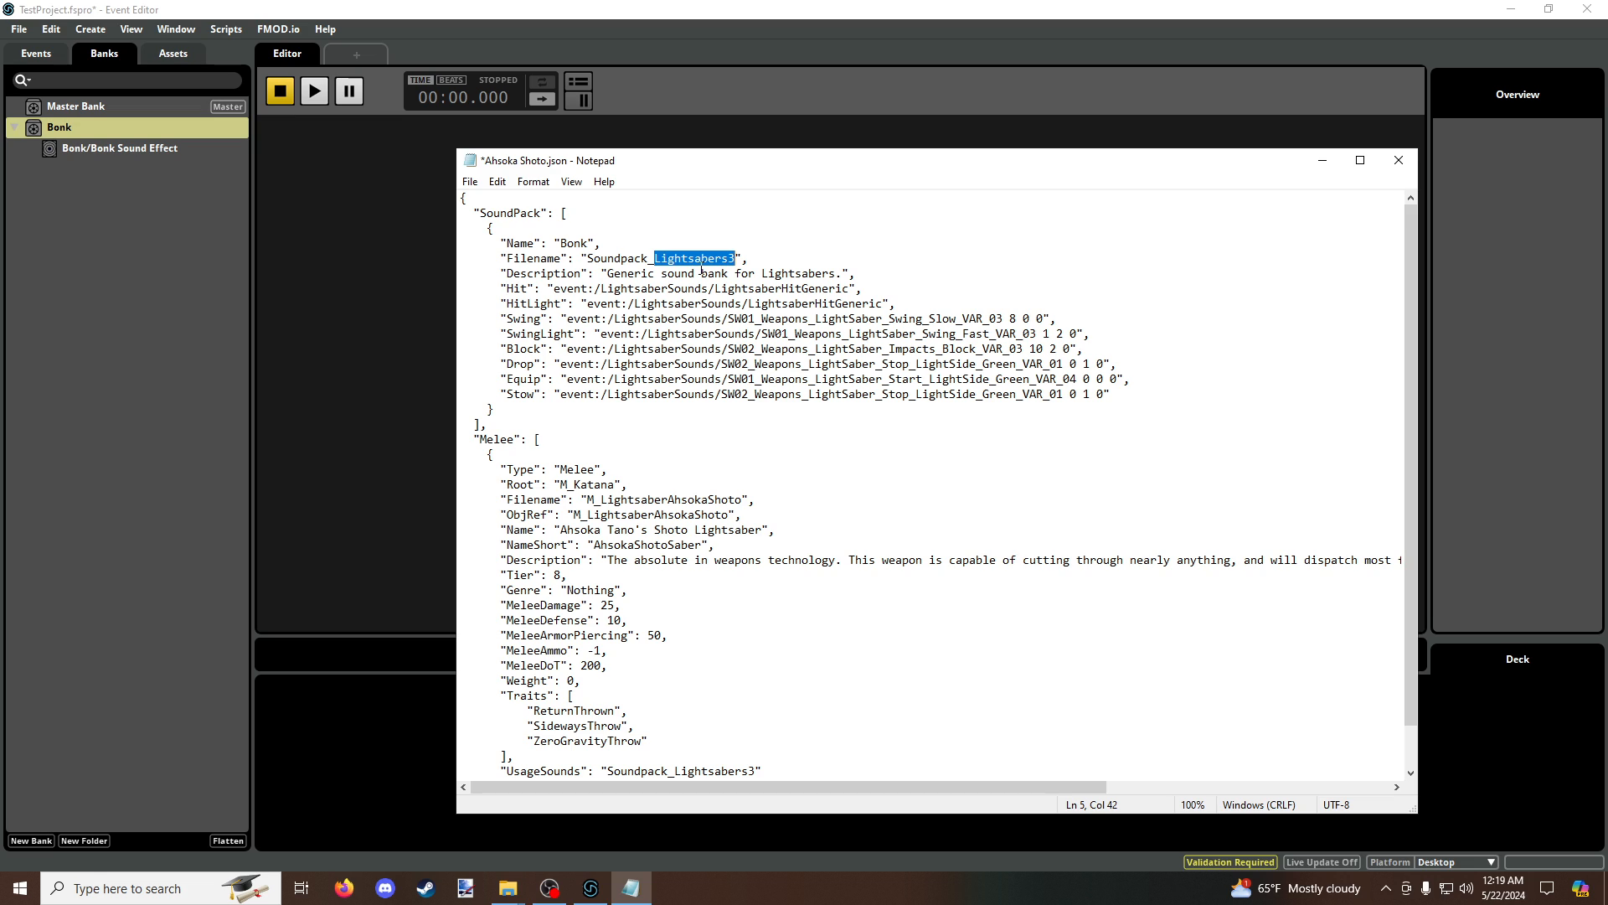
type("Bonk")
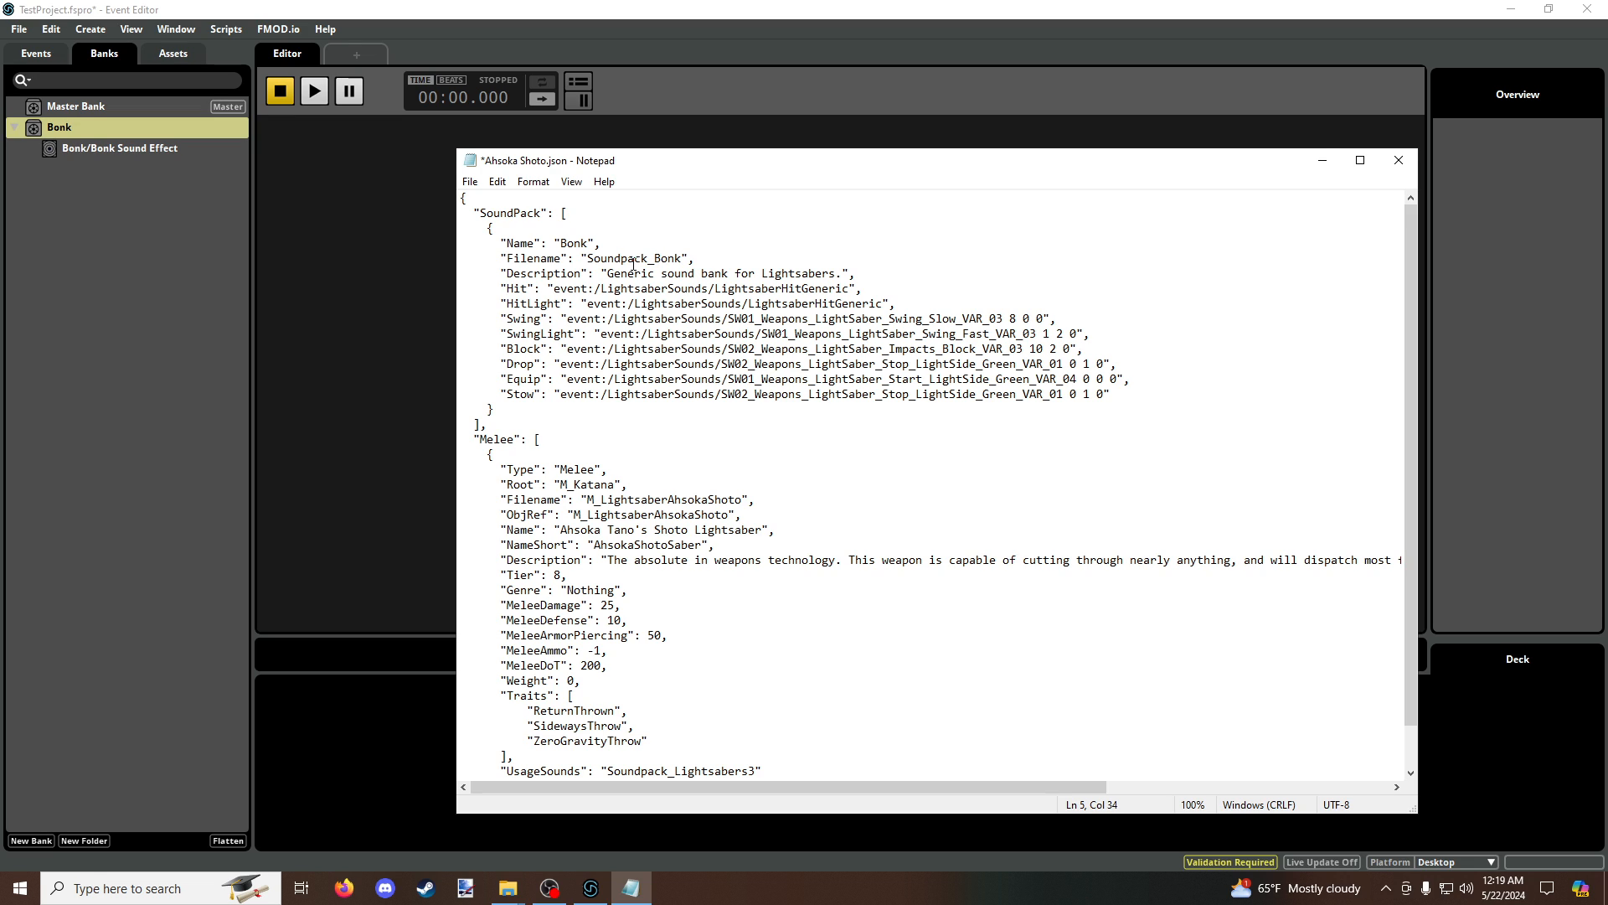
Step: Replace the SoundPack's Description text with "Bonk."
left_click_drag(607, 269, 841, 269)
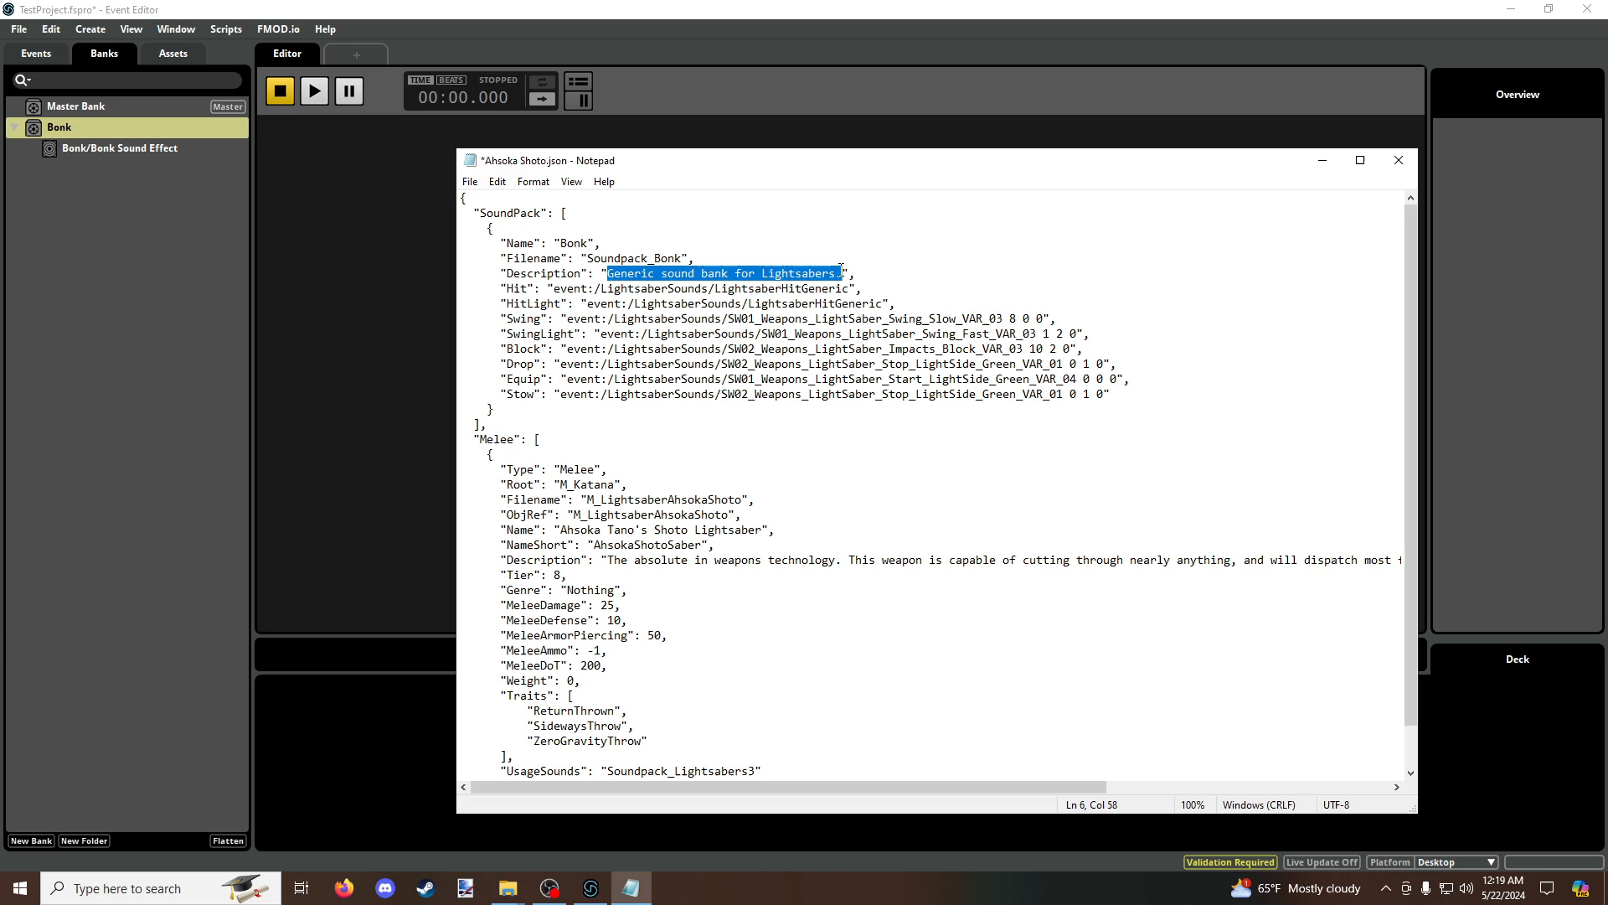
key("BackSpace")
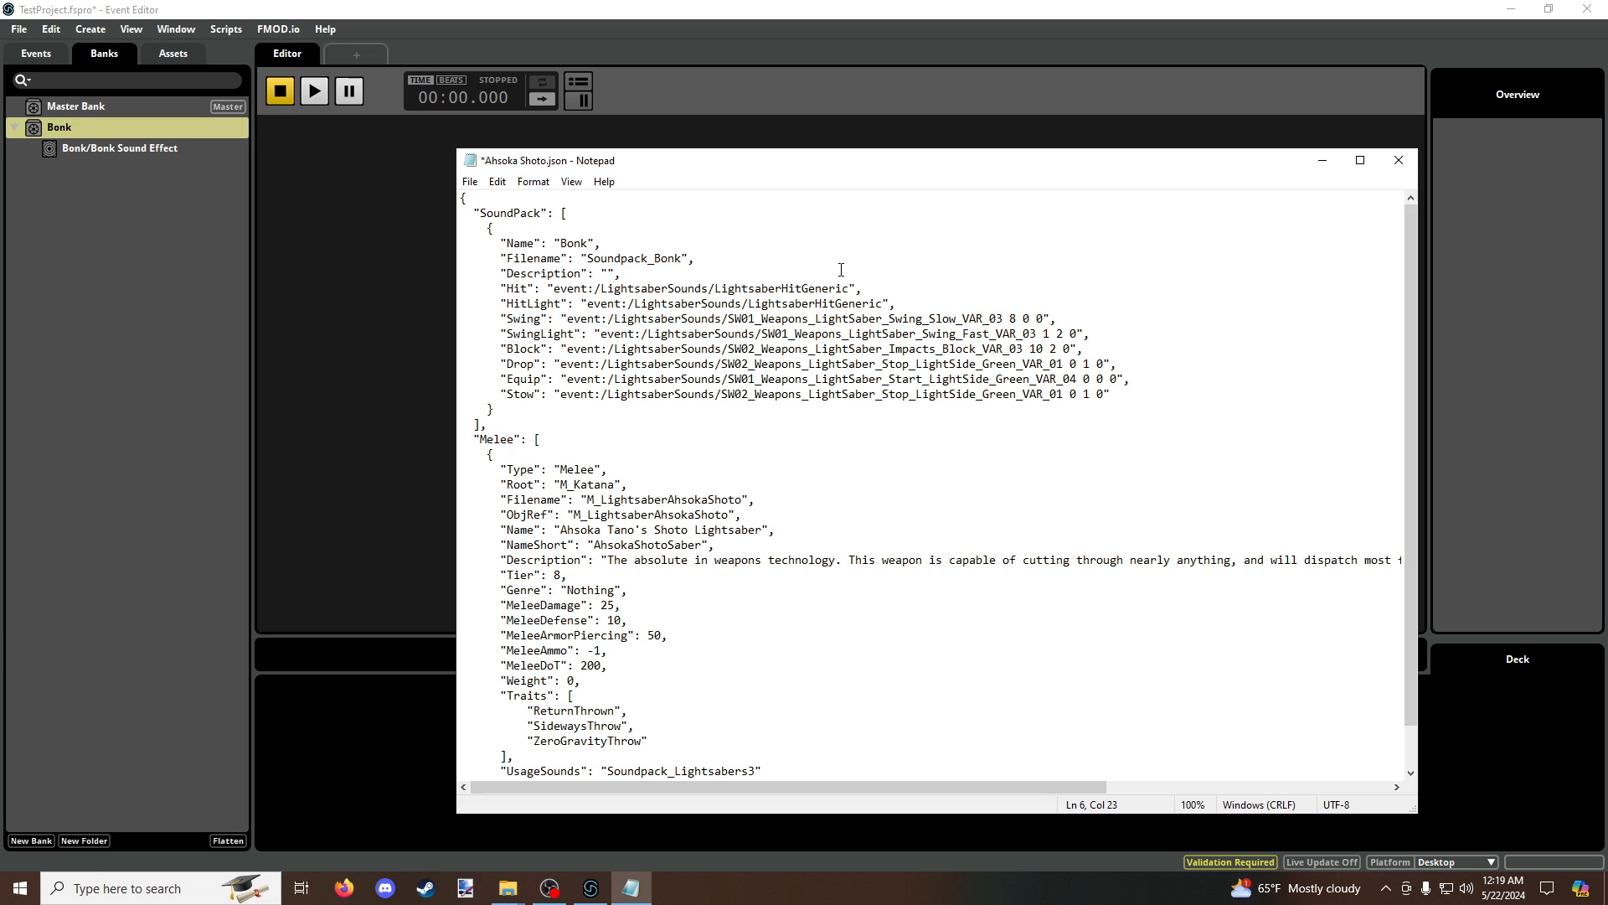
type("Bonk.")
Step: Copy the SoundPack's filename Soundpack_Bonk into the Melee section's UsageSounds value
left_click_drag(594, 258, 682, 258)
key("ctrl+c")
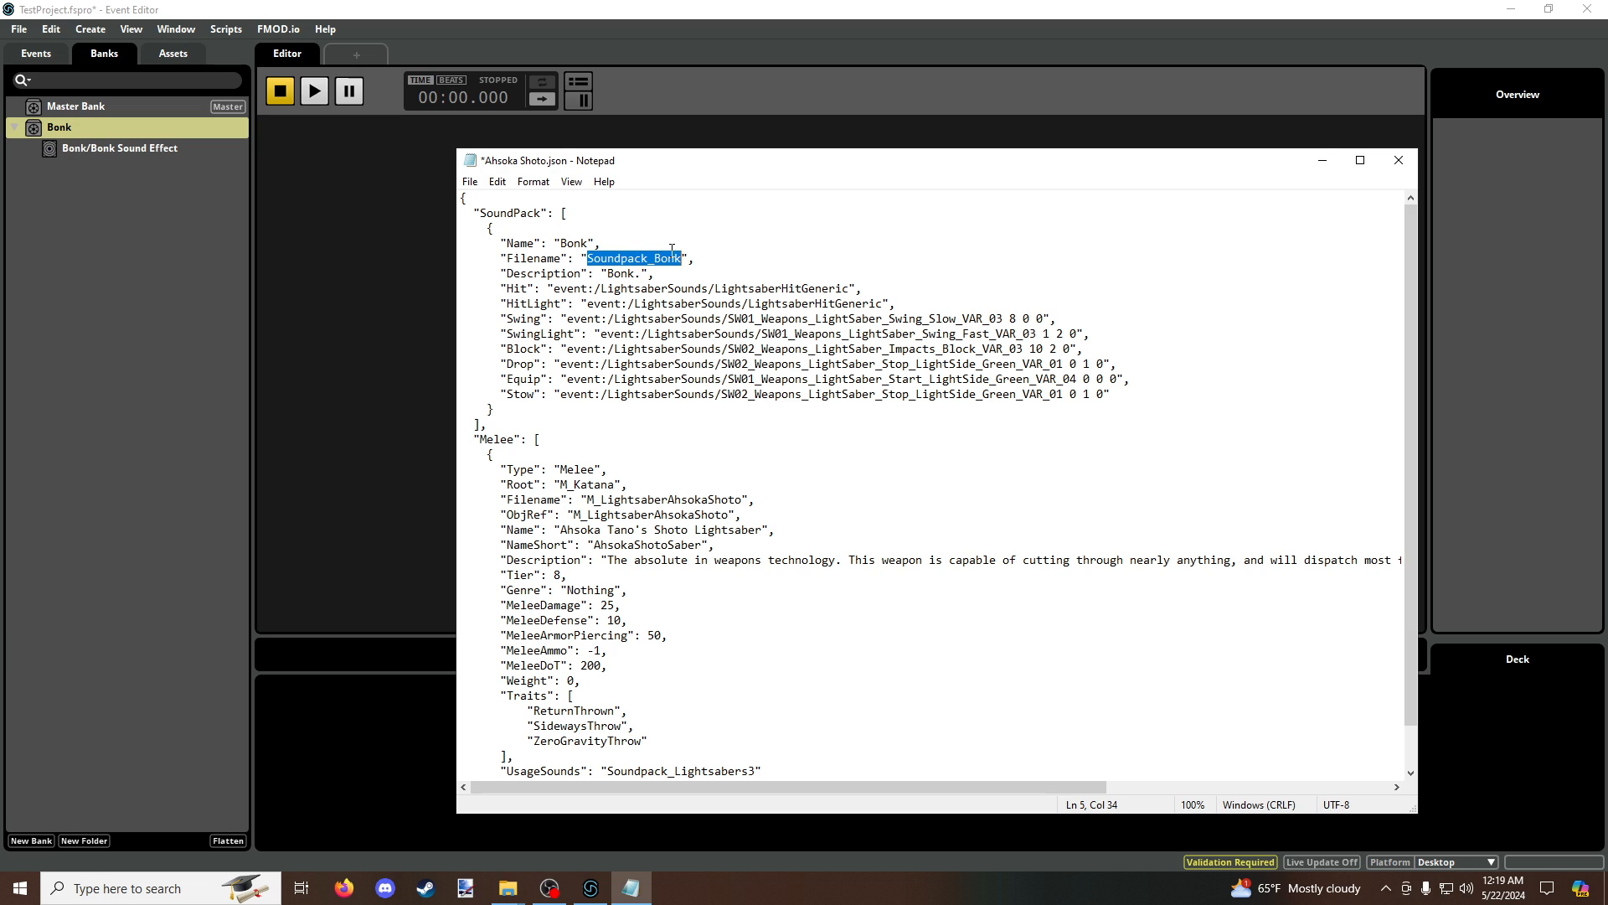
scroll(664, 268, "down", 1)
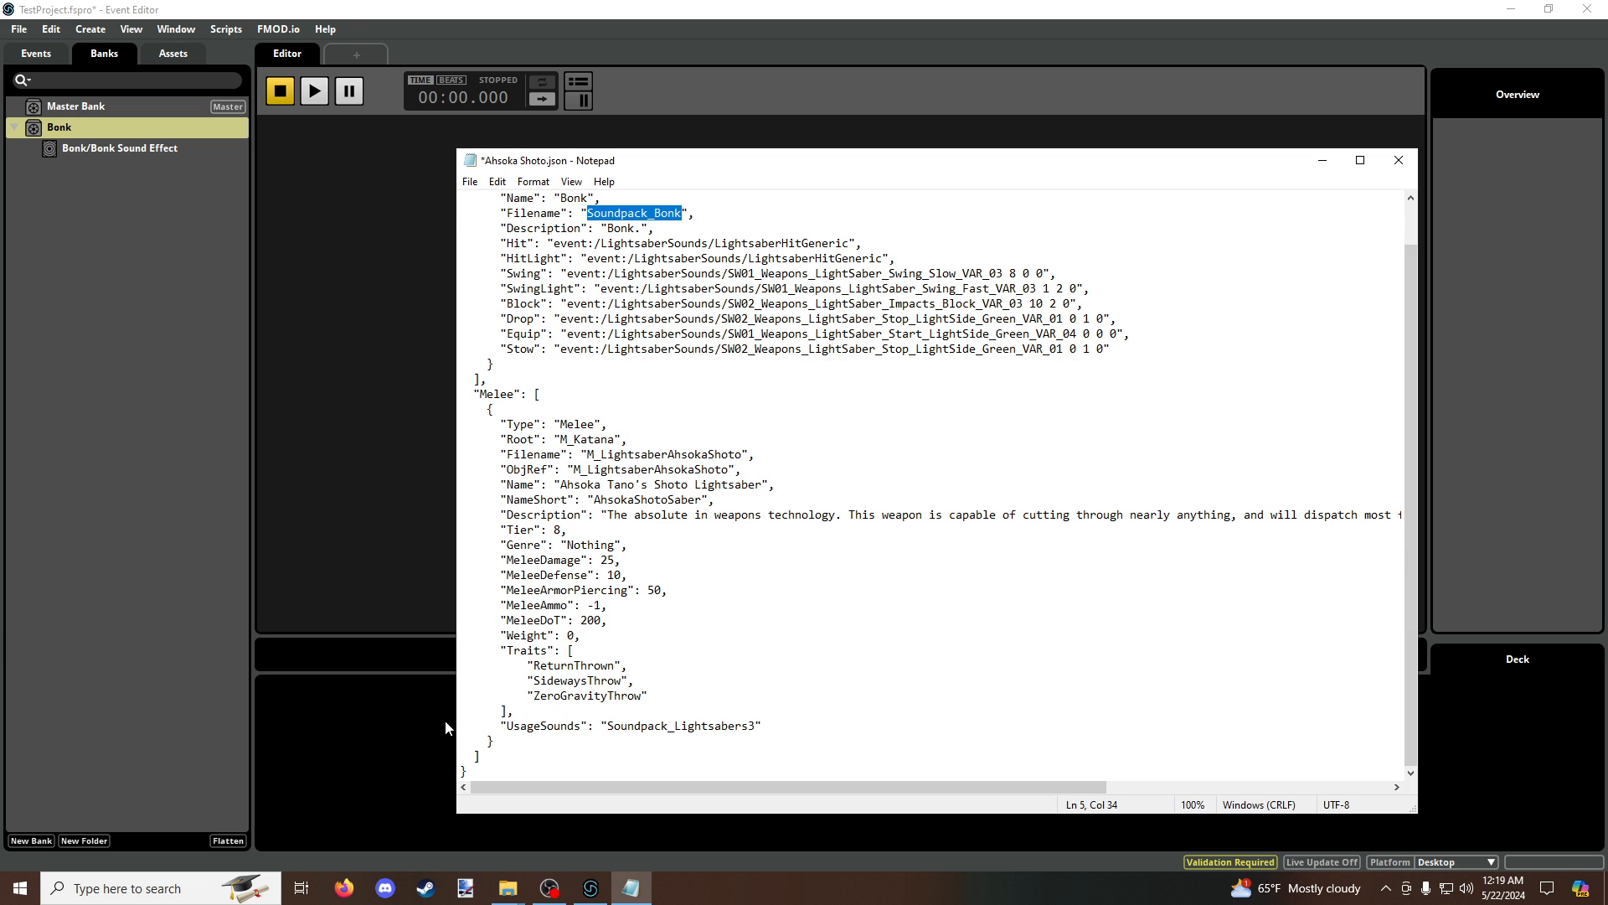
left_click_drag(456, 725, 821, 727)
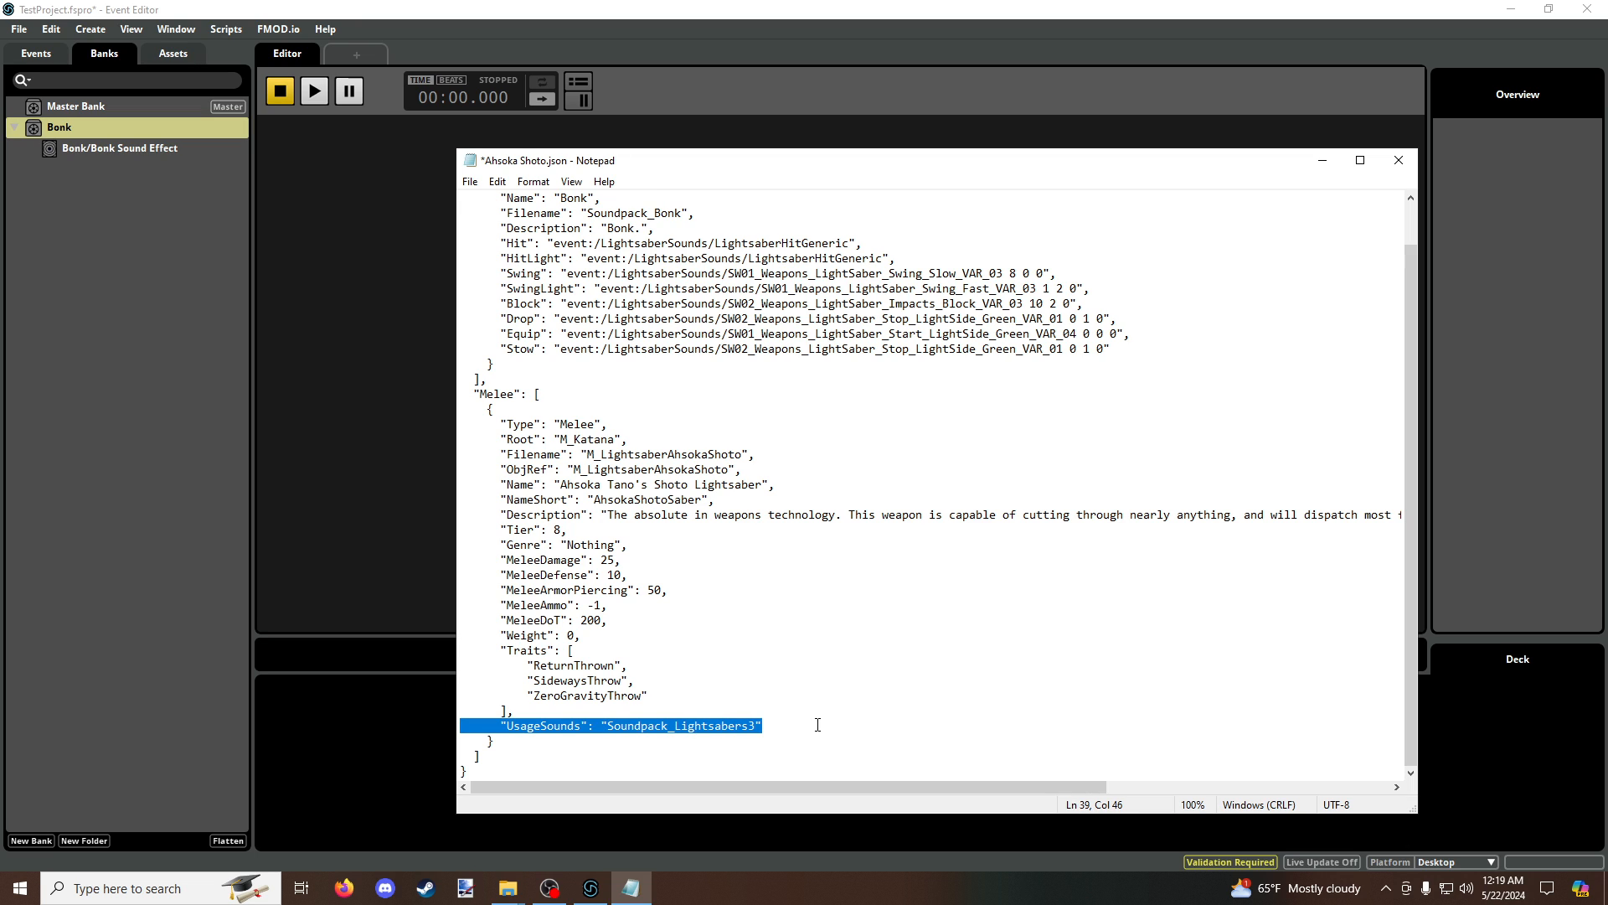
left_click(584, 726)
scroll(639, 636, "up", 1)
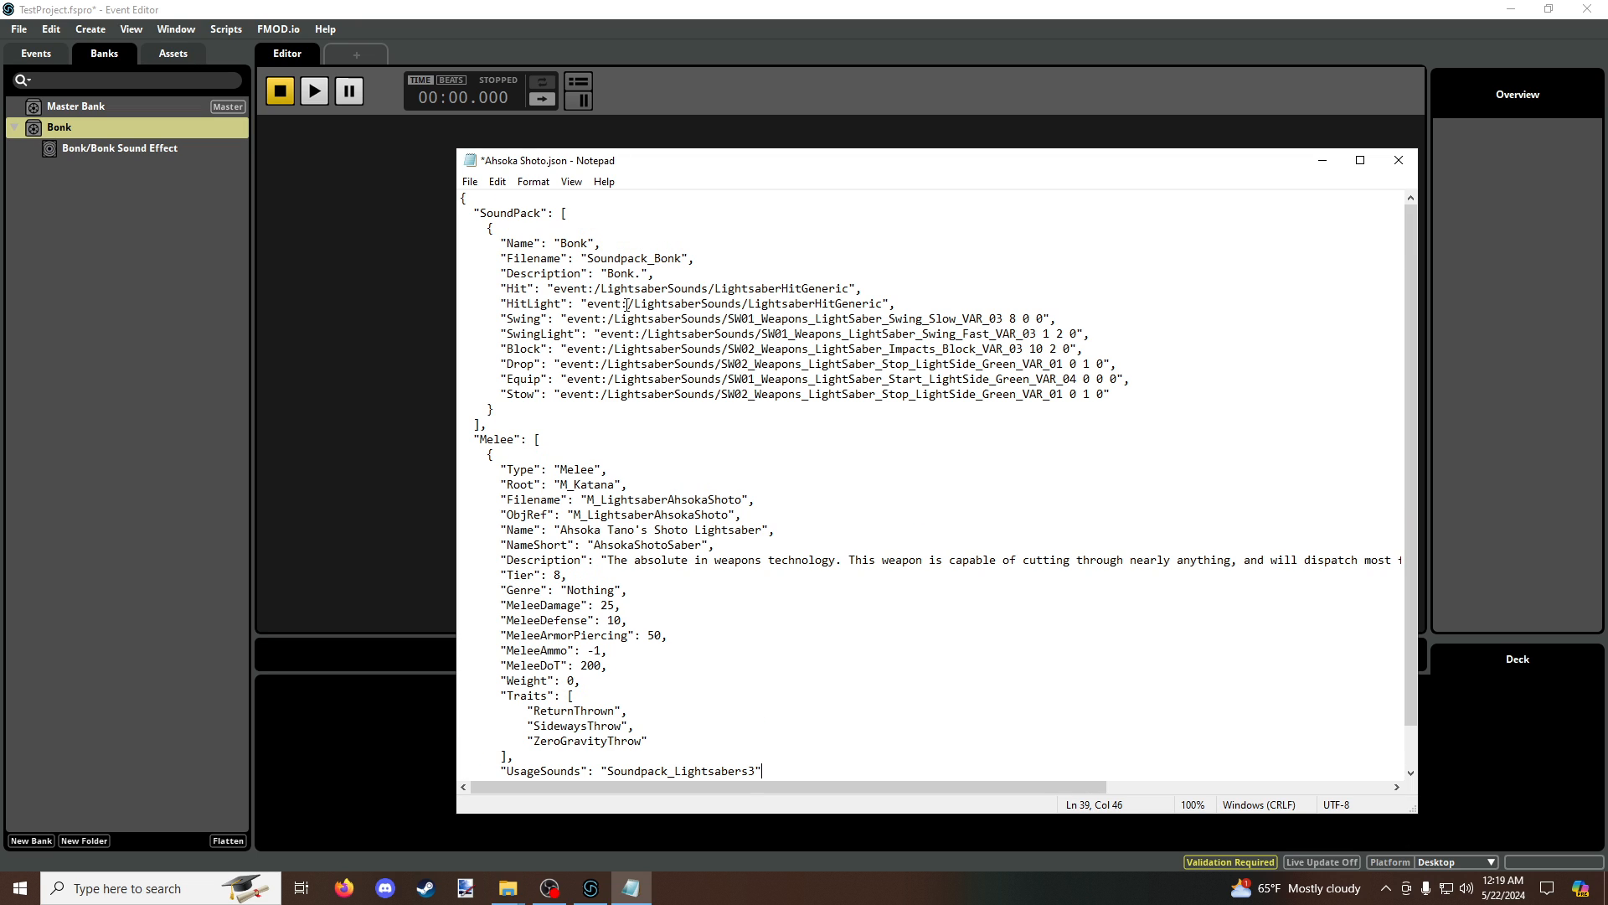
scroll(716, 461, "down", 1)
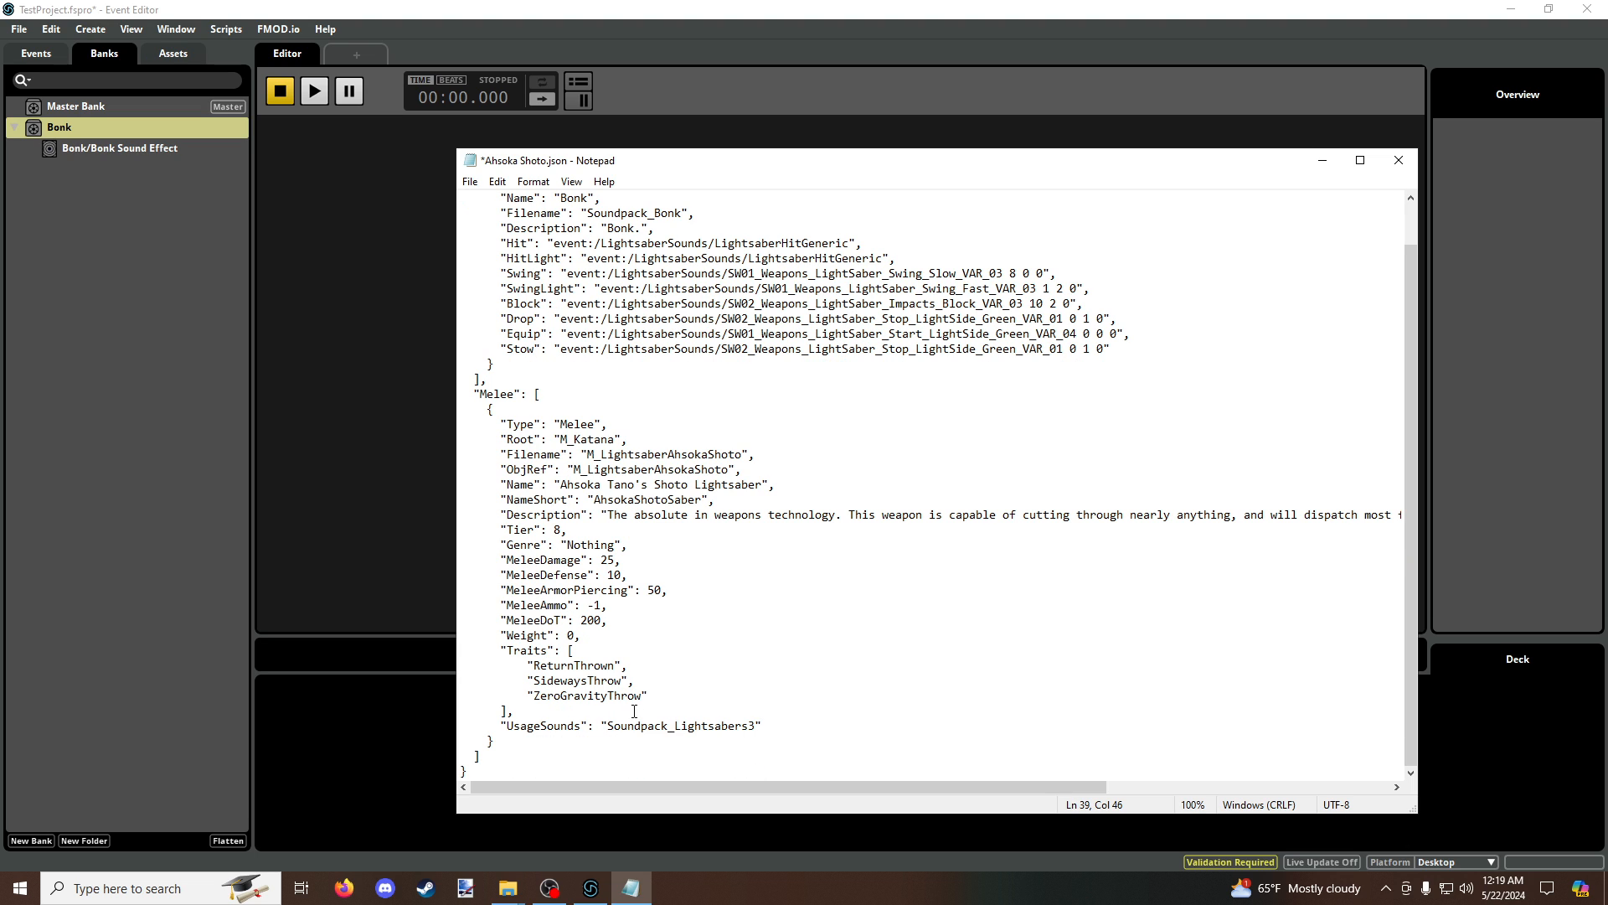
left_click_drag(609, 725, 756, 725)
key("ctrl+v")
Step: Copy the path event:/Bonk/Bonk Sound Effect from GUIDs.txt in the Build folder and return to Ahsoka Shoto.json
scroll(957, 357, "up", 1)
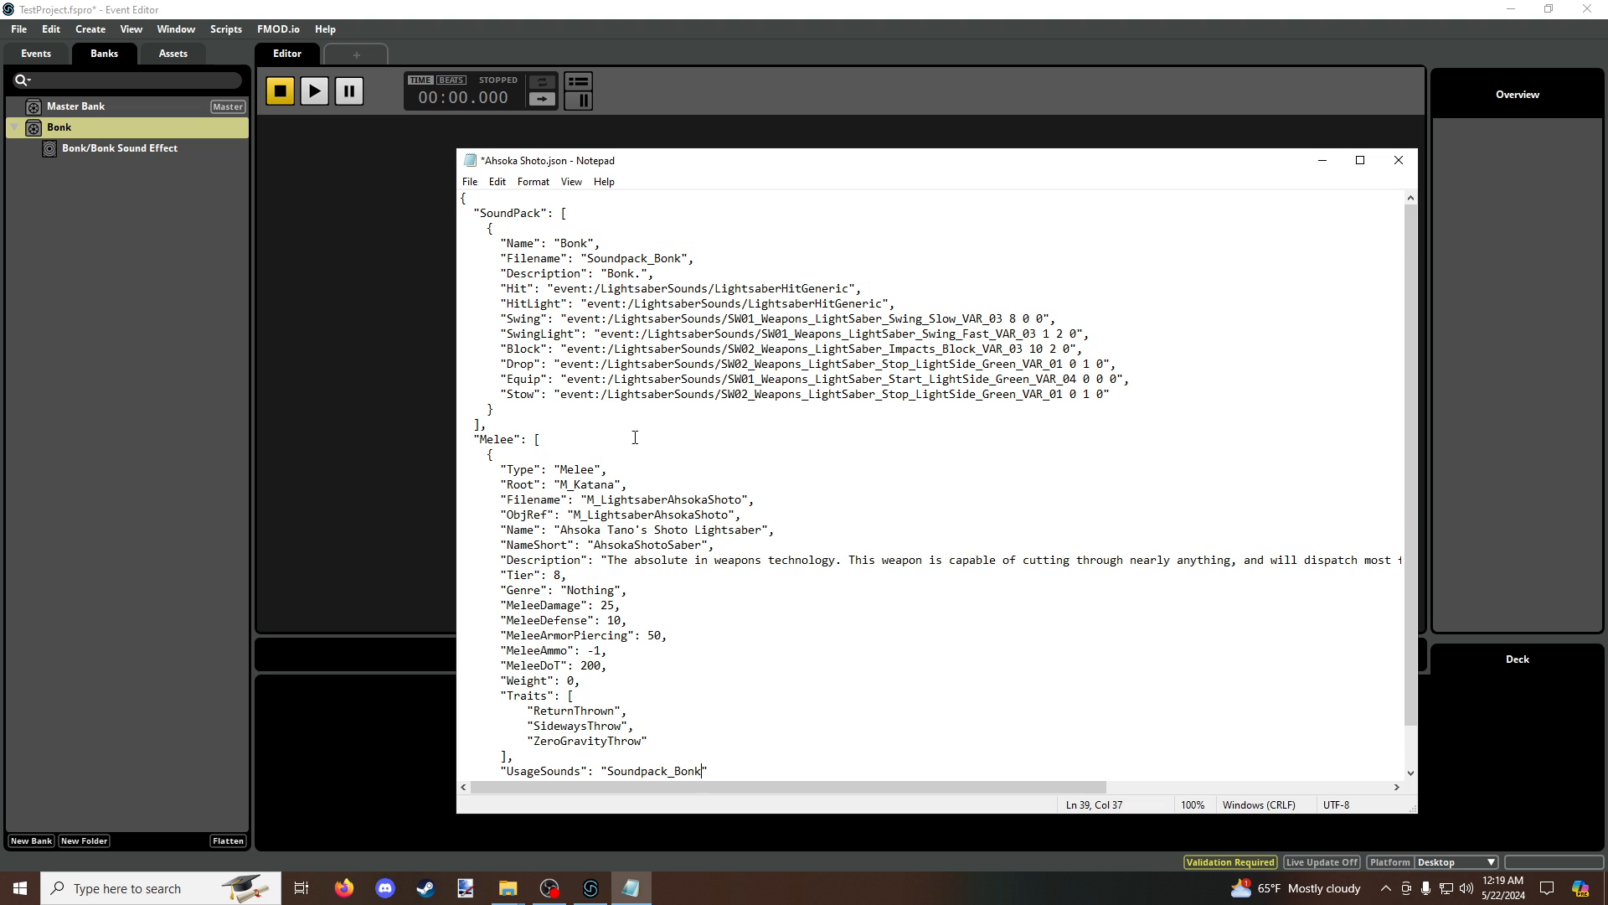
key("alt+Tab")
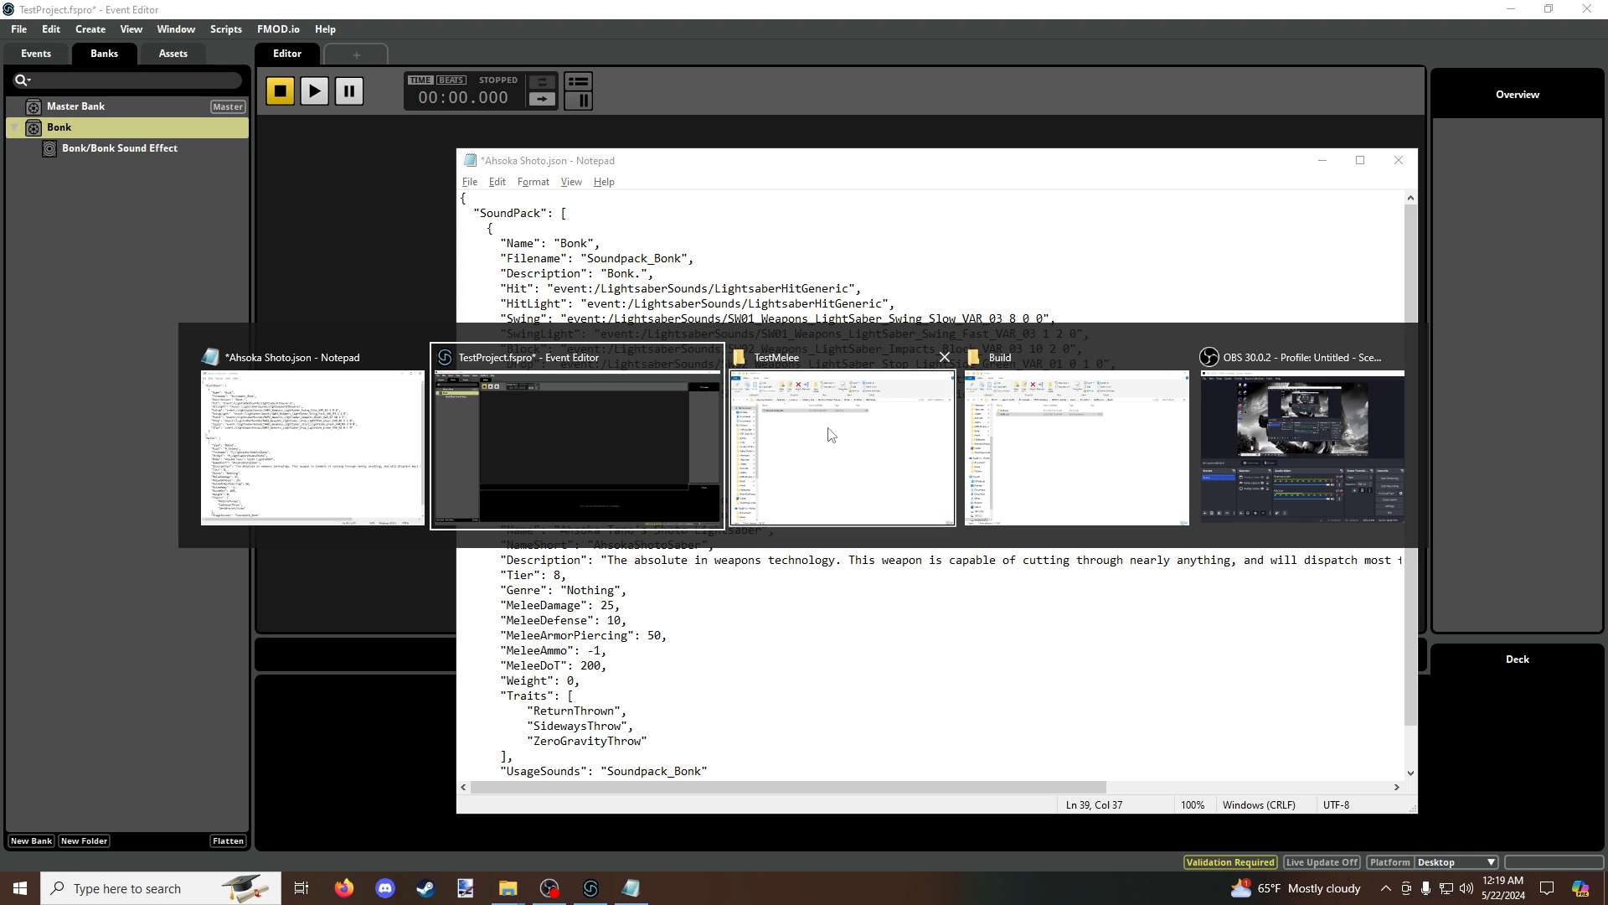
key("Tab")
key("Tab")
double_click(525, 208)
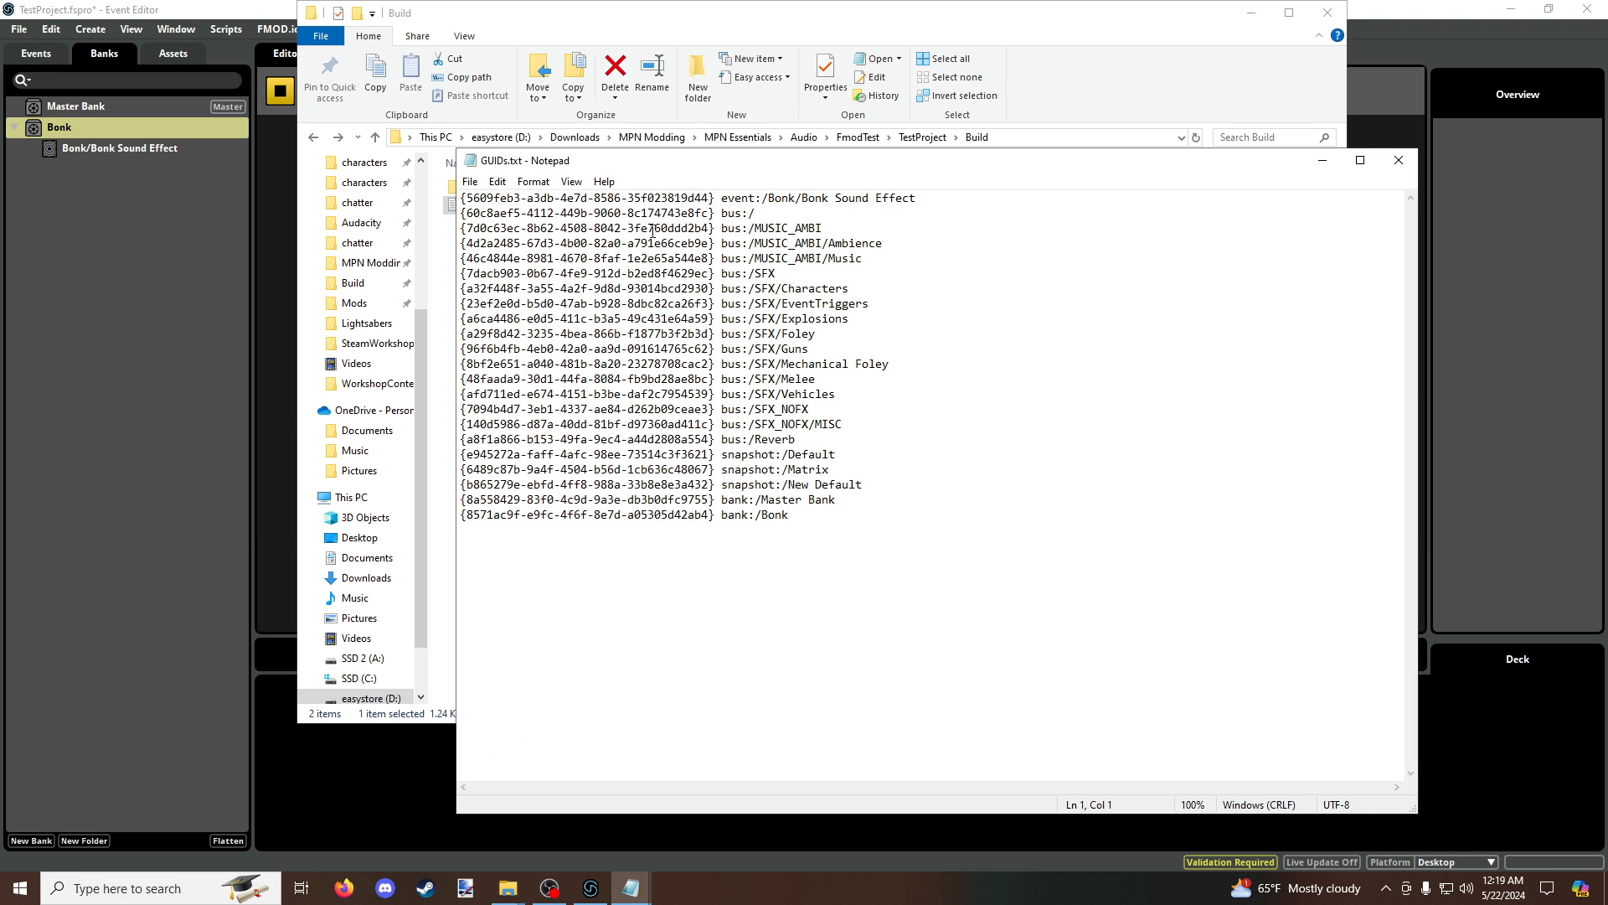
key("alt+Tab")
key("alt+Tab")
left_click(725, 198)
left_click_drag(725, 197, 964, 198)
key("ctrl+c")
key("alt+F4")
key("alt+Tab")
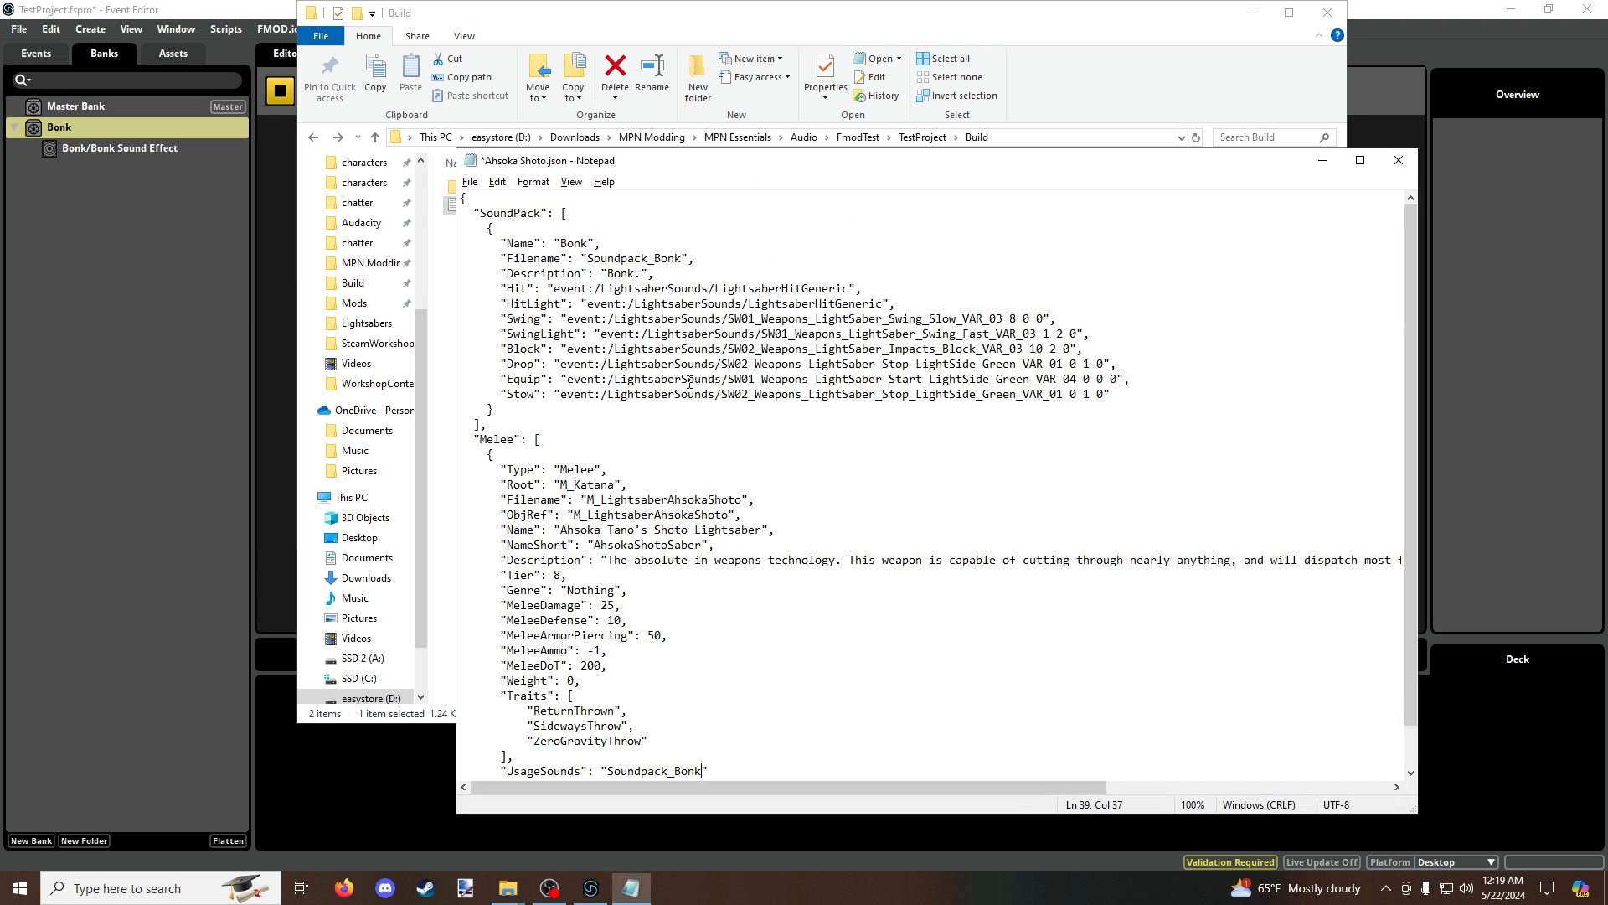
Step: Set the SoundPack's Hit, HitLight, Swing and SwingLight values to event:/Bonk/Bonk Sound Effect
left_click_drag(550, 291, 855, 290)
key("ctrl+v")
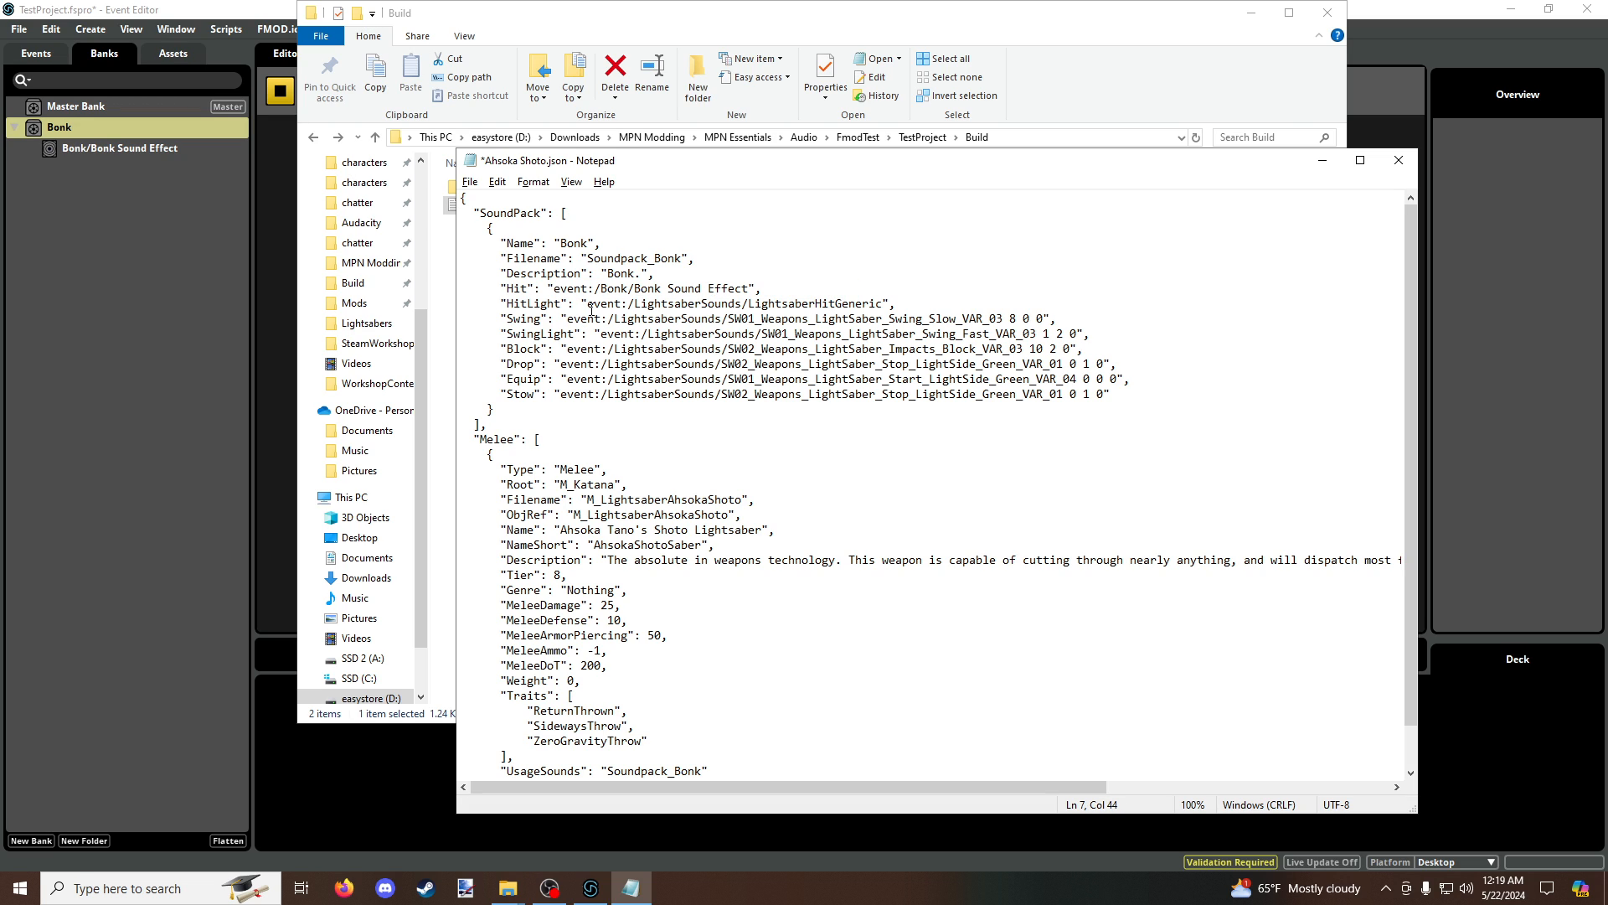
left_click_drag(586, 304, 886, 304)
key("ctrl+v")
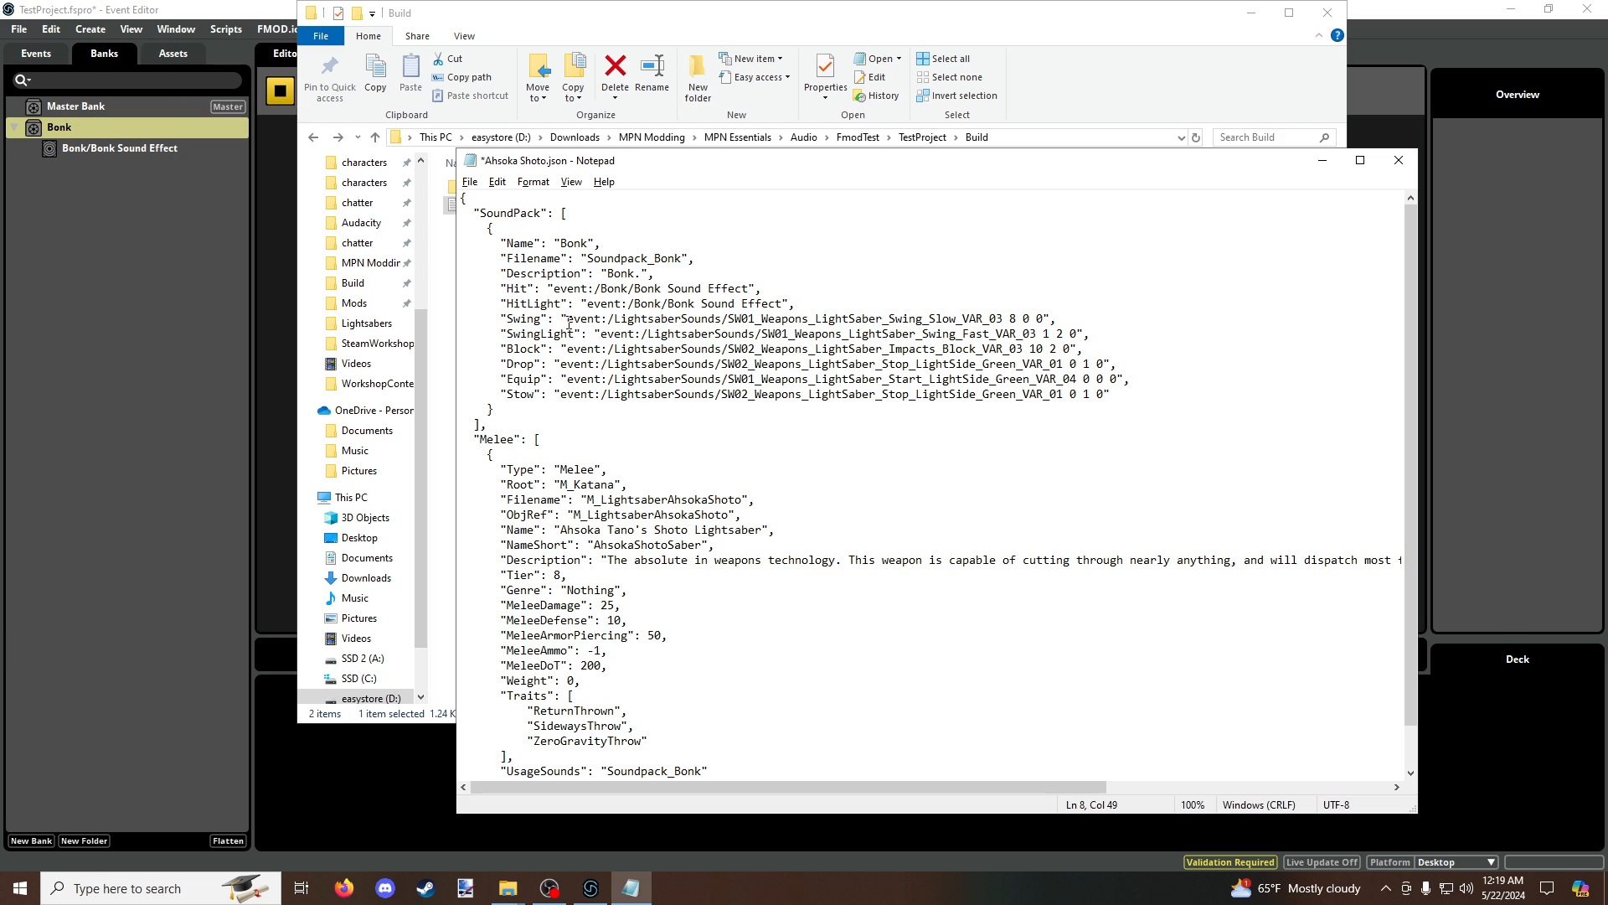
left_click_drag(567, 320, 1045, 319)
key("ctrl+v")
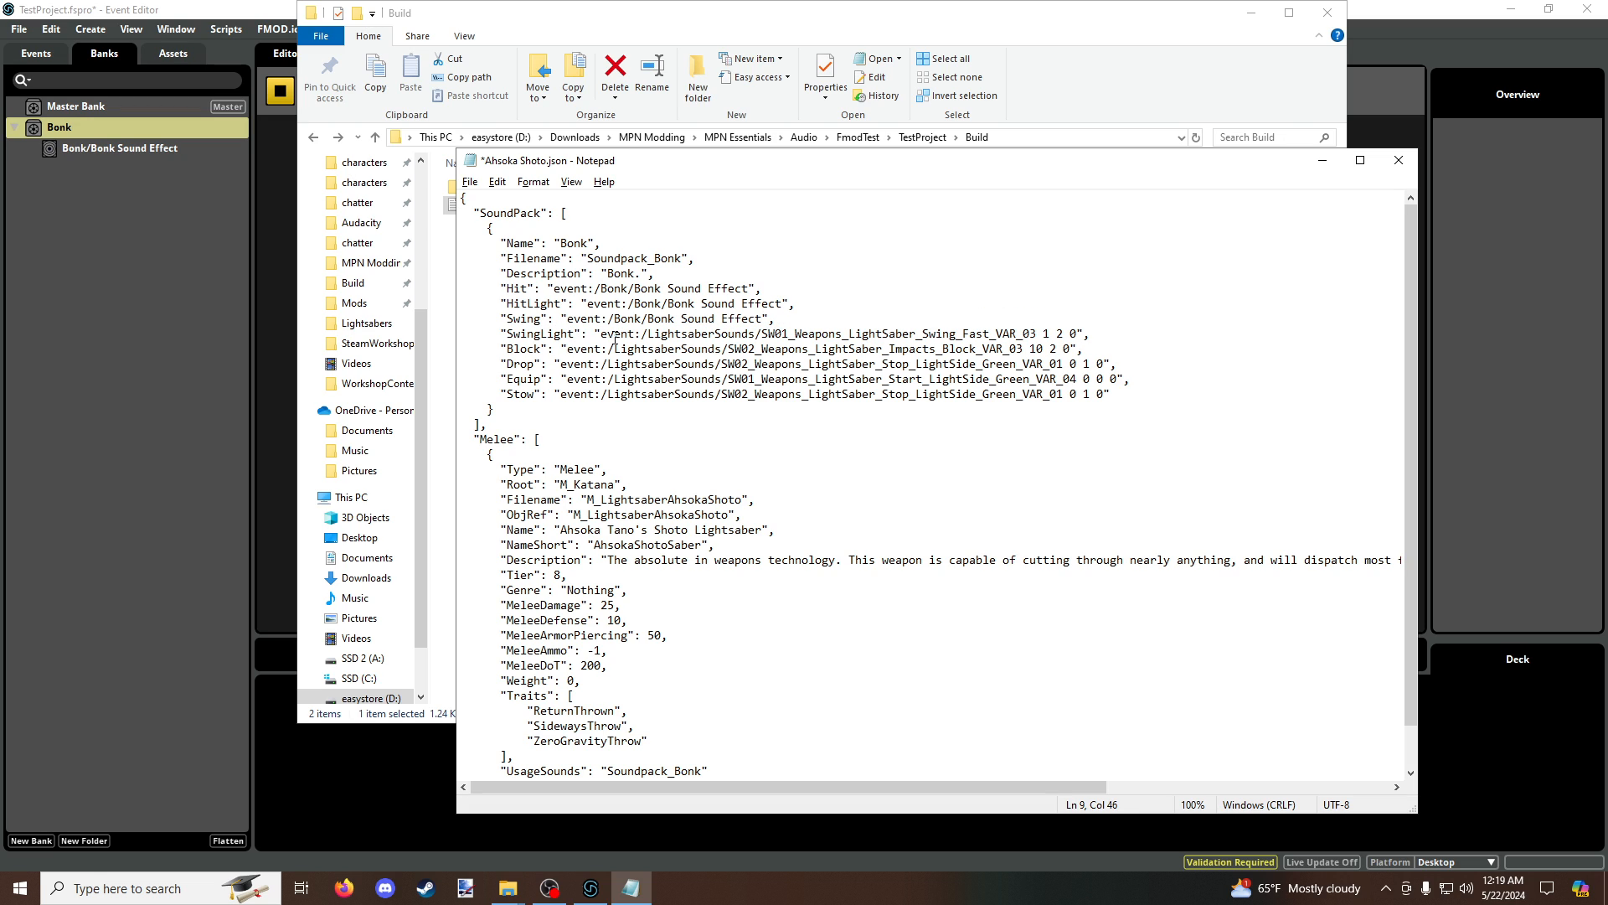
left_click_drag(600, 334, 1081, 334)
key("ctrl+v")
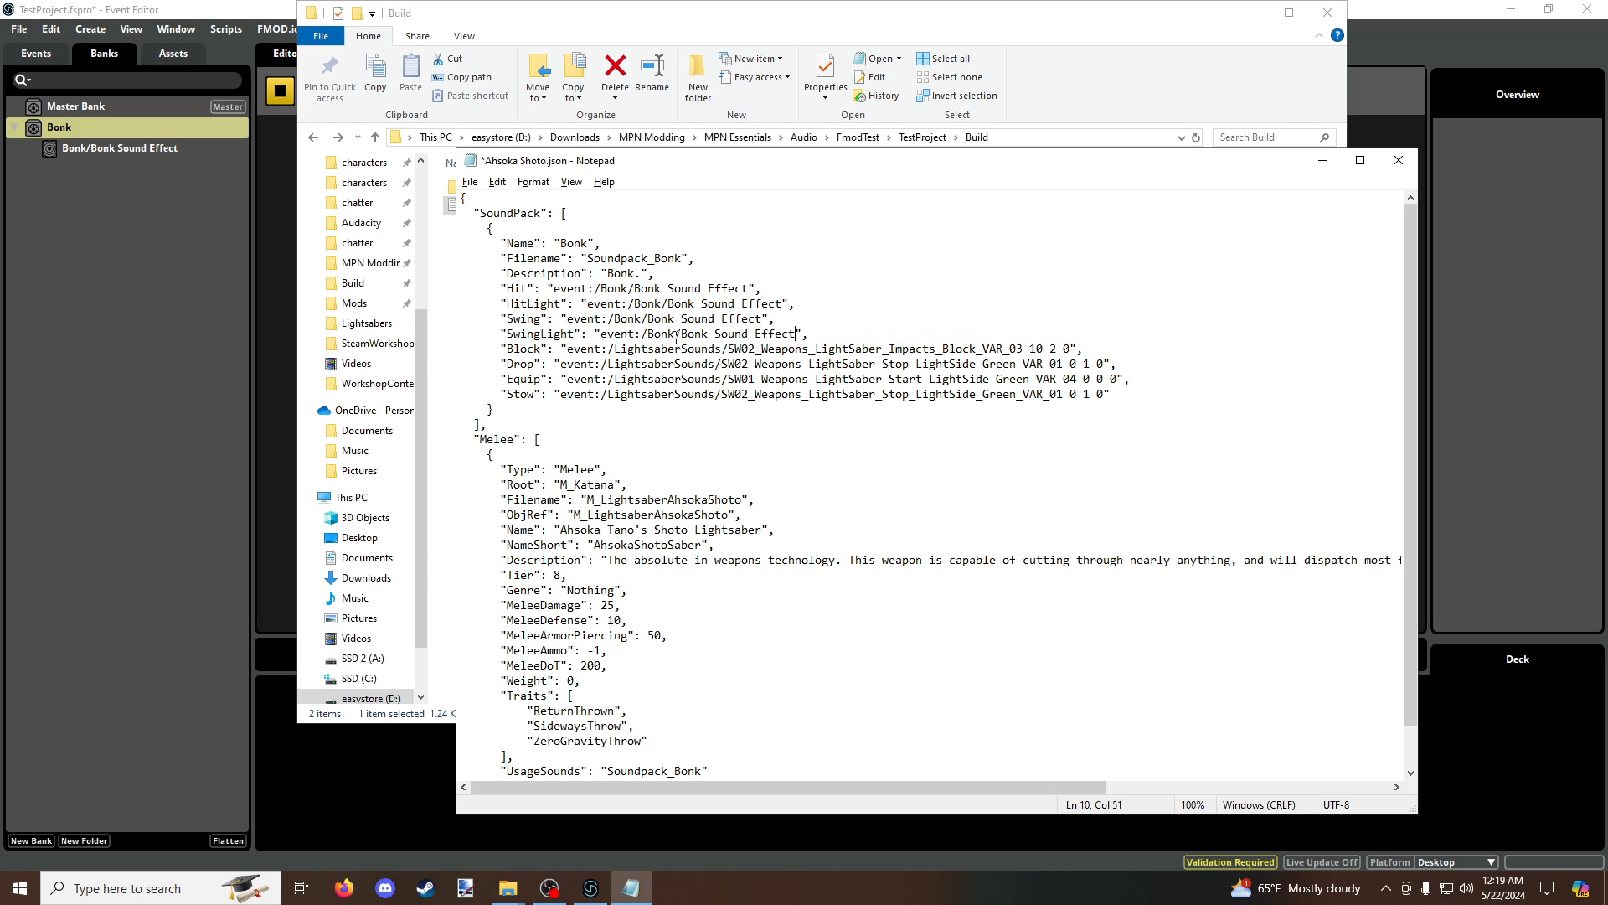
Step: Set the SoundPack's Block, Drop, Equip and Stow values to event:/Bonk/Bonk Sound Effect
left_click_drag(565, 349, 1080, 349)
key("ctrl+v")
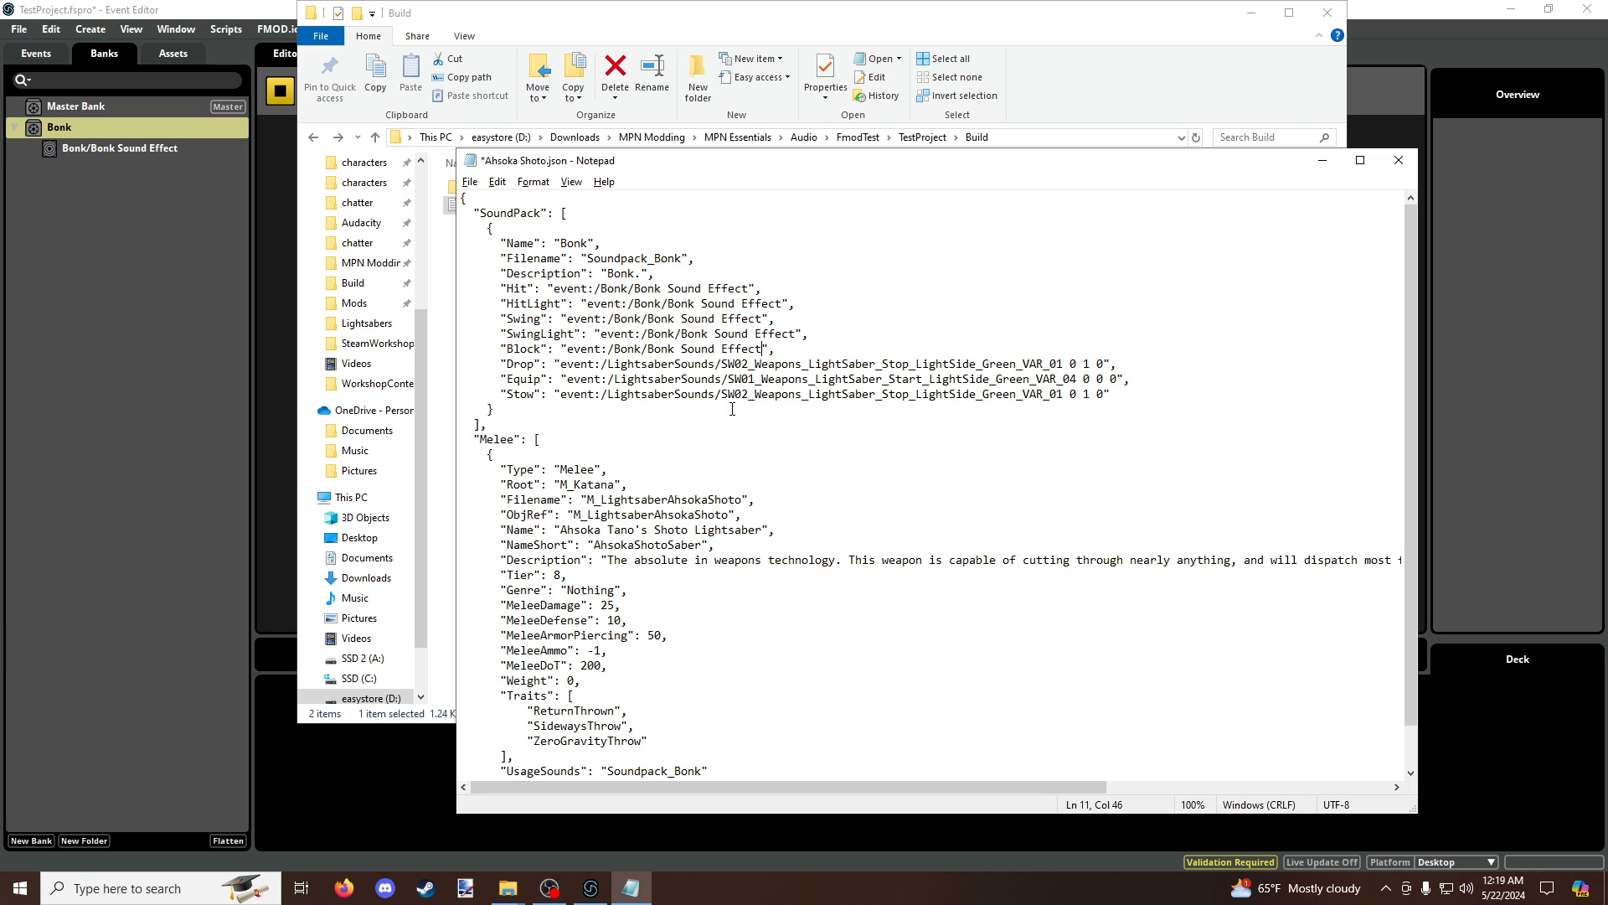
left_click_drag(561, 365, 1107, 364)
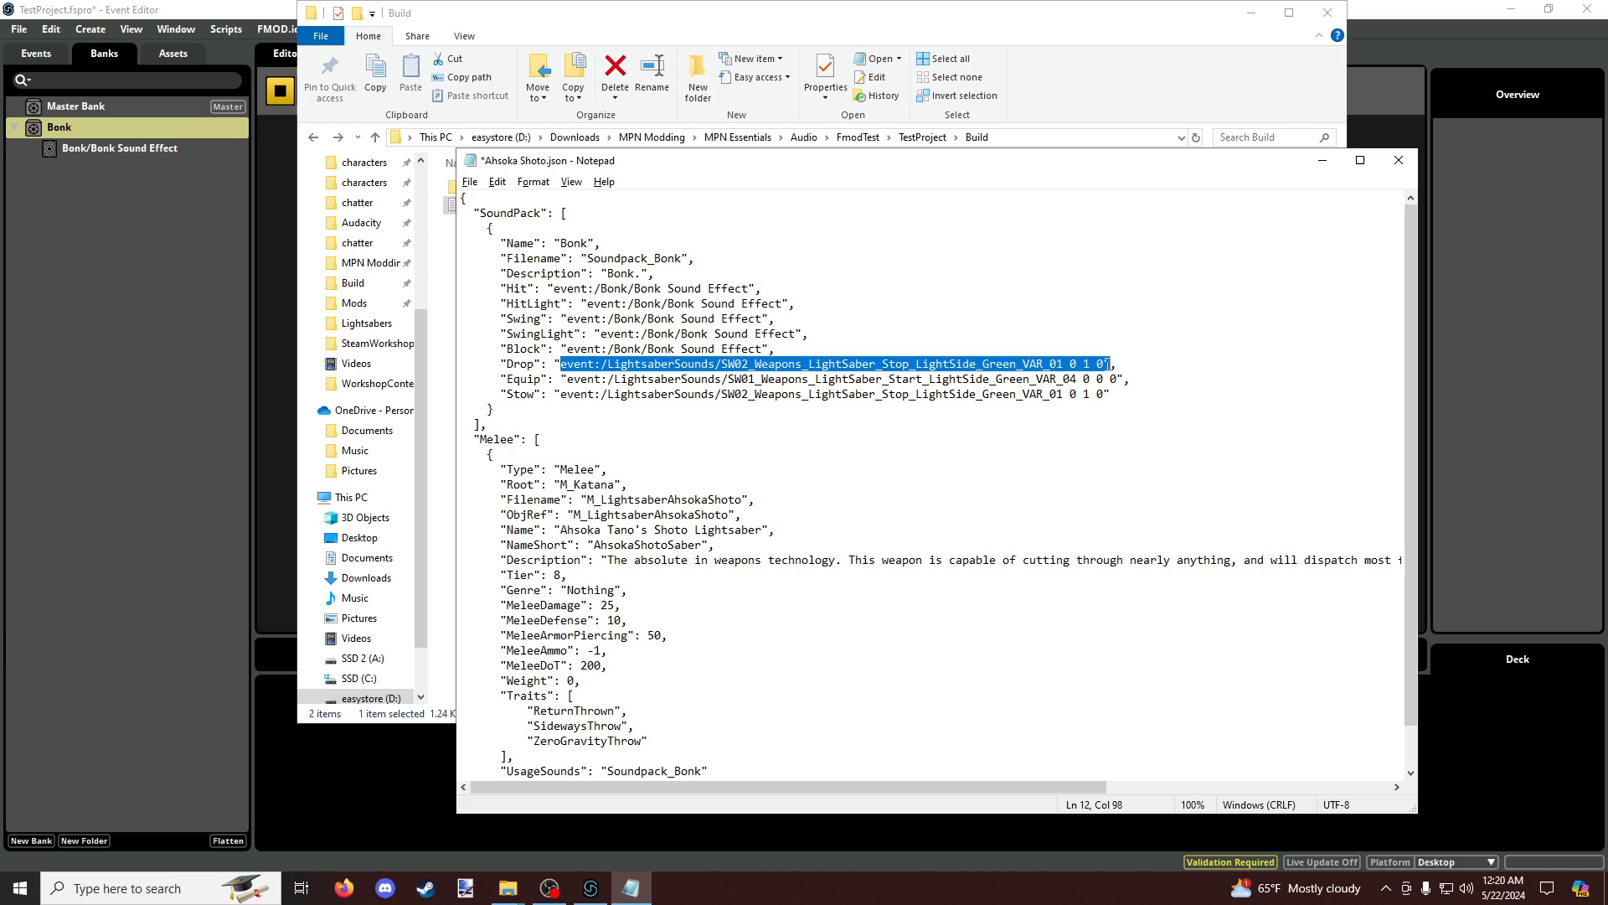
key("ctrl+v")
left_click_drag(570, 379, 1052, 381)
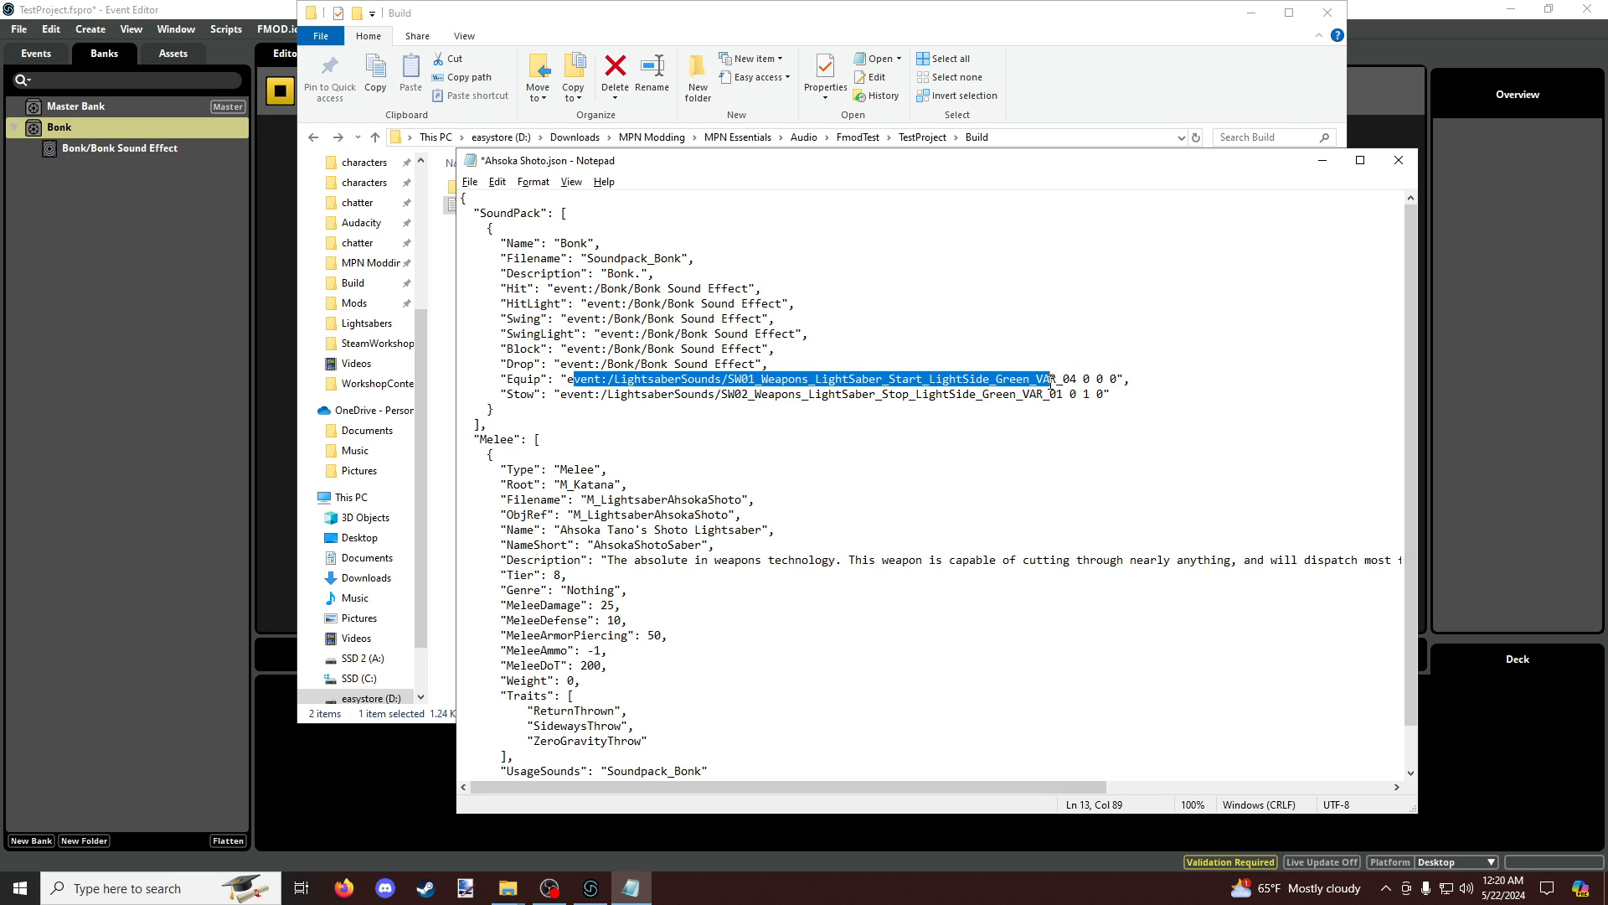
left_click_drag(567, 379, 1114, 379)
left_click(569, 378)
key("ctrl+v")
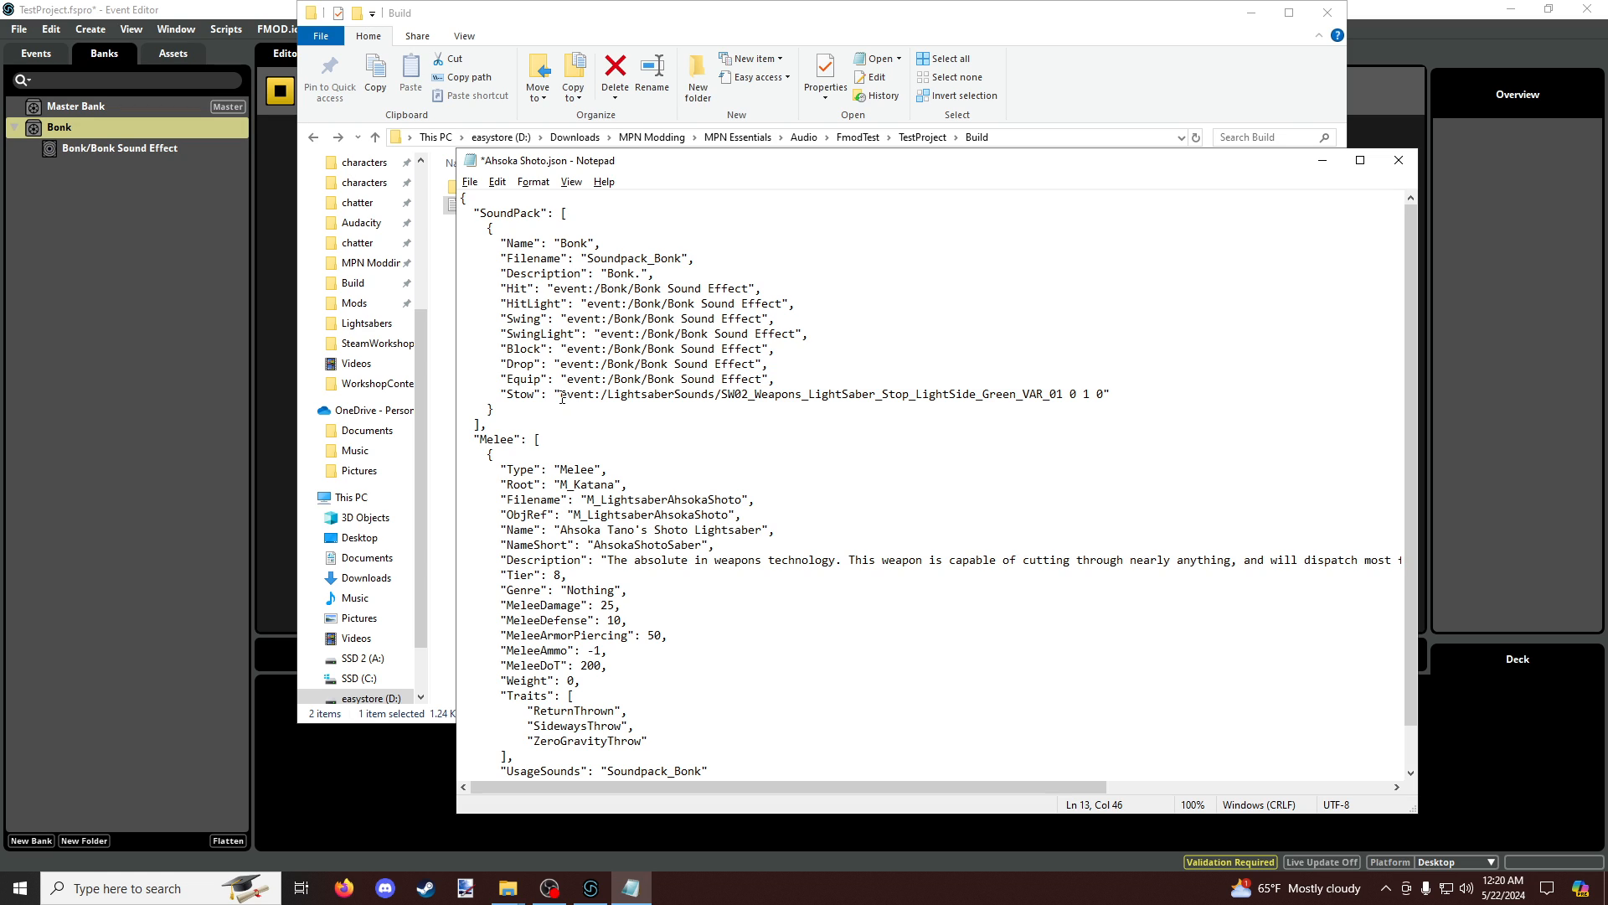
left_click_drag(561, 394, 1111, 394)
key("ctrl+v")
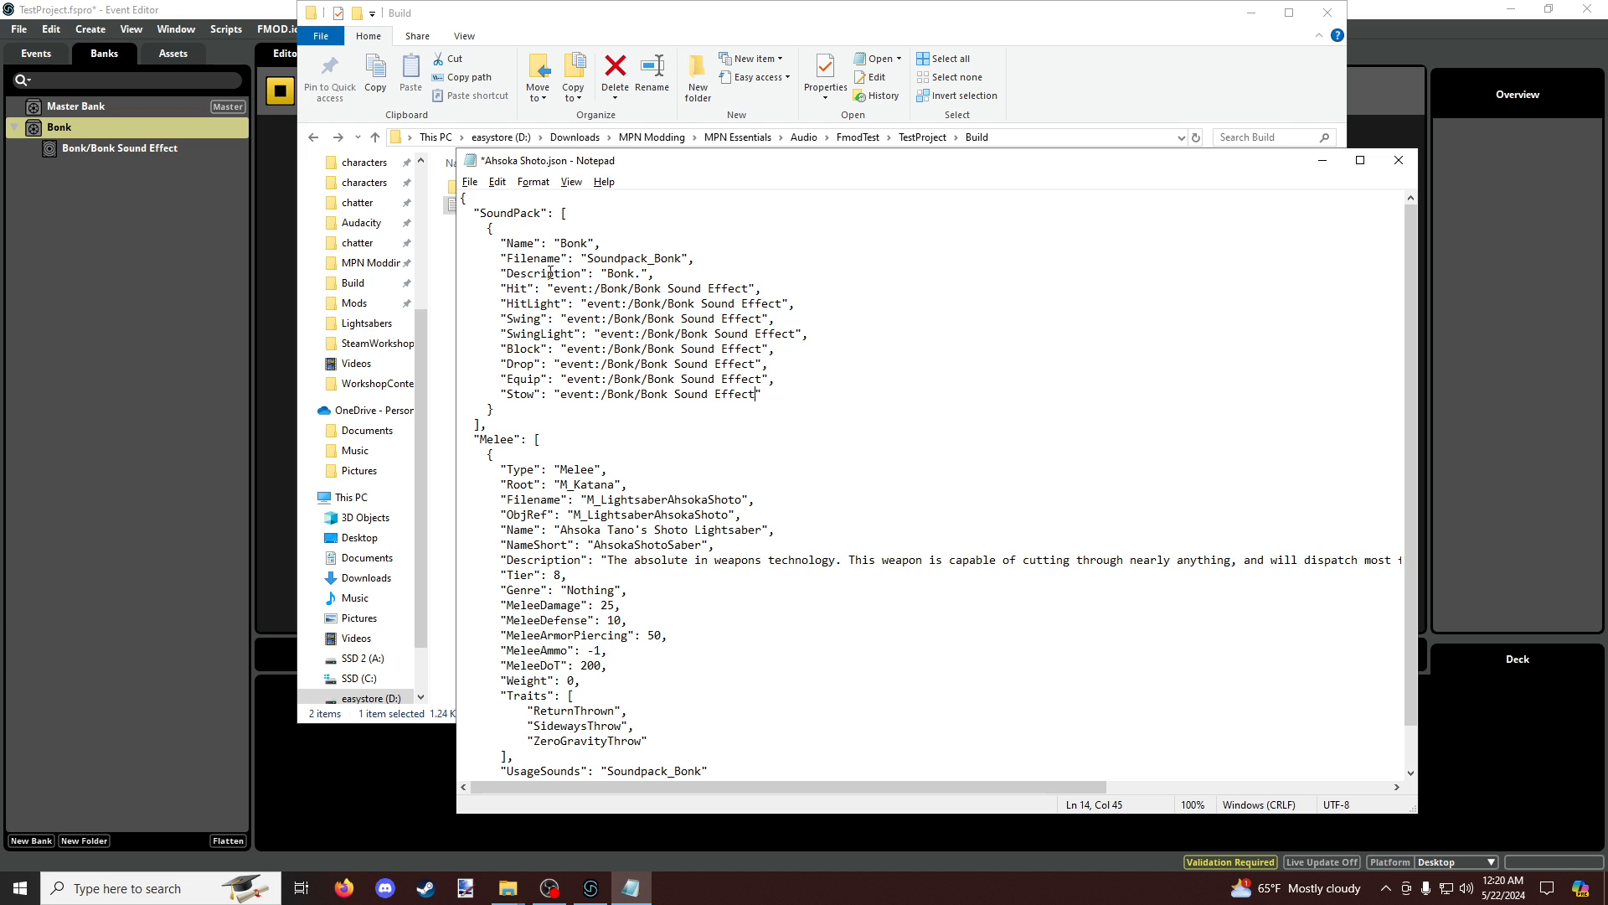
Step: Review the SoundPack's sound entries line by line, from Hit down to Stow
left_click(521, 288)
key("Down")
key("Up")
key("Down")
key("Up")
key("Down")
key("Down")
key("Down")
key("Down")
key("Down")
key("Down")
key("Down")
left_click(515, 351)
Step: Change the Melee weapon's Name to TestMelee, then save and close Ahsoka Shoto.json
left_click_drag(560, 529, 764, 524)
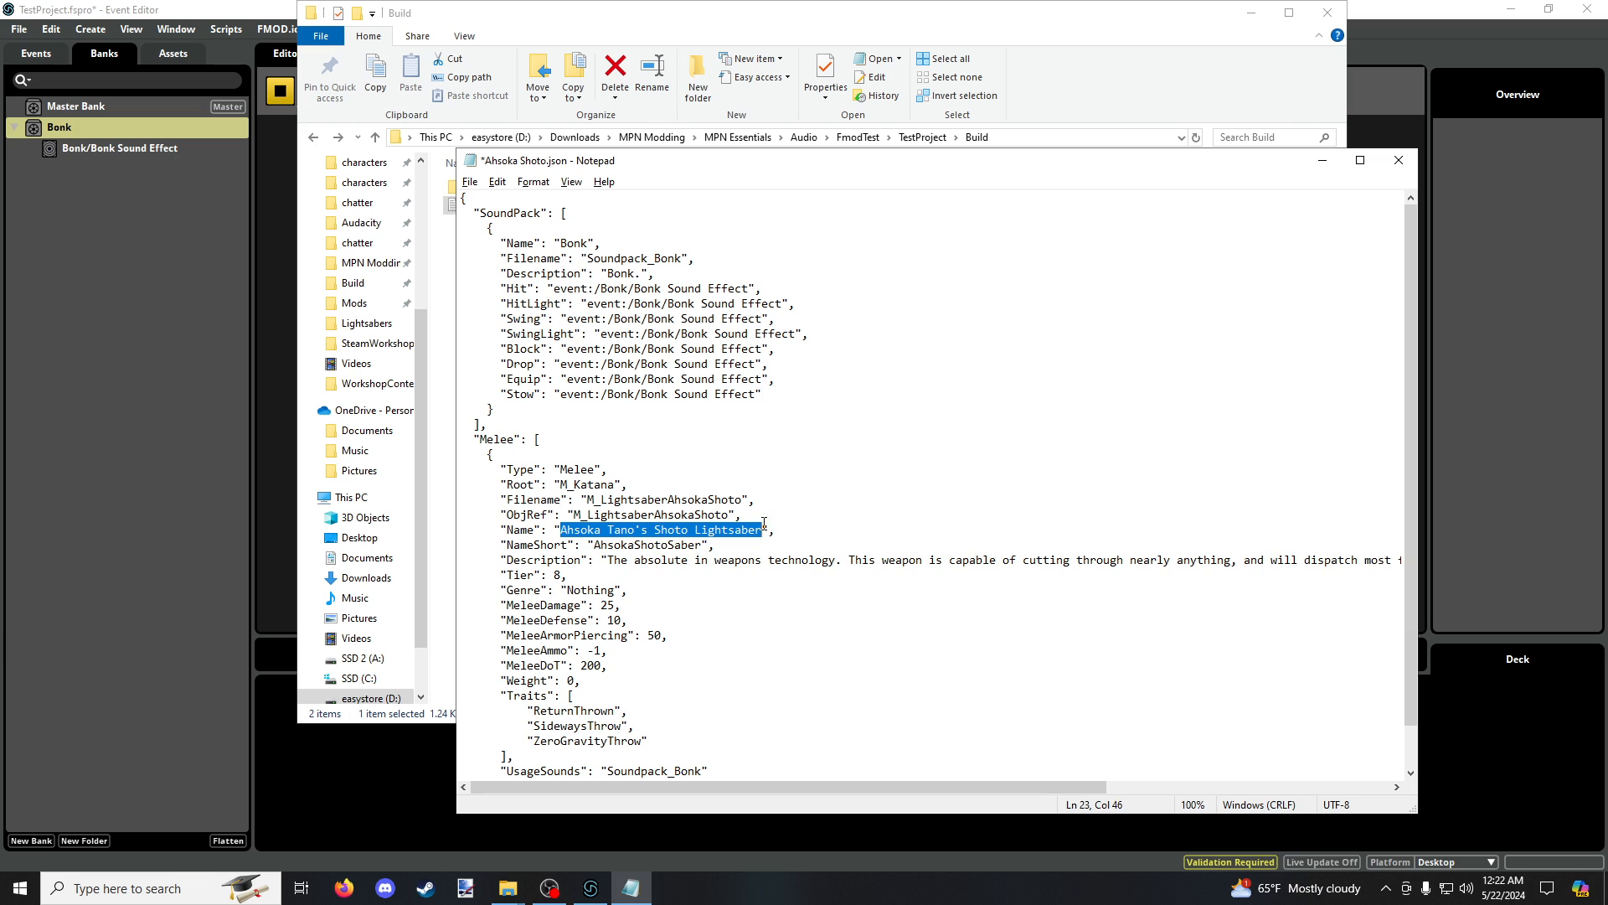
type("TestMelee")
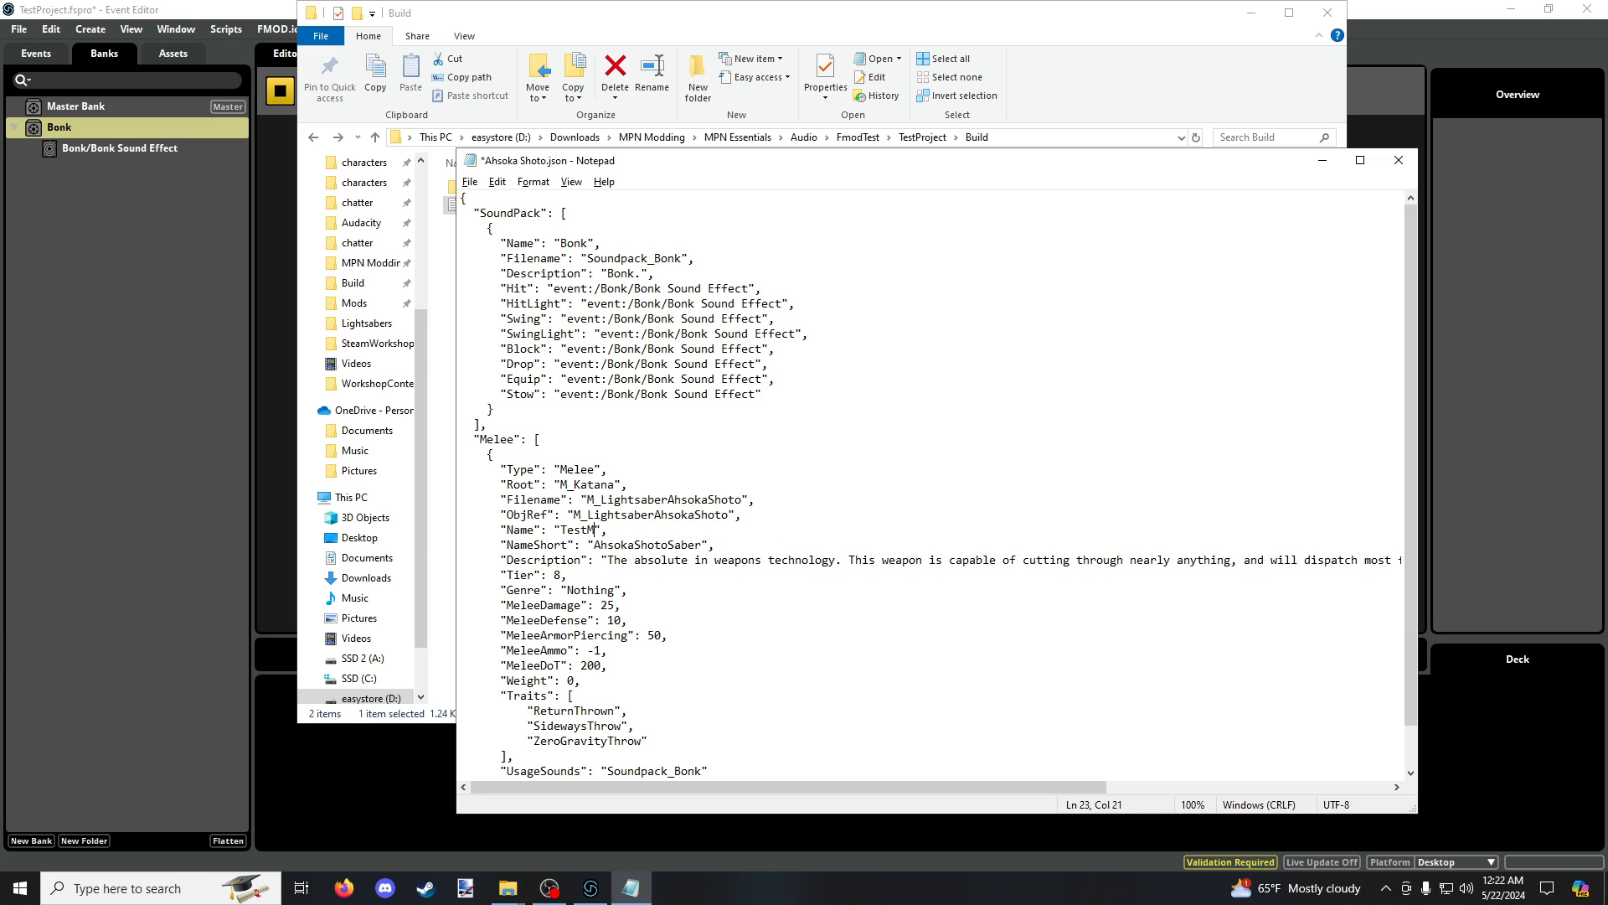
scroll(777, 520, "down", 1)
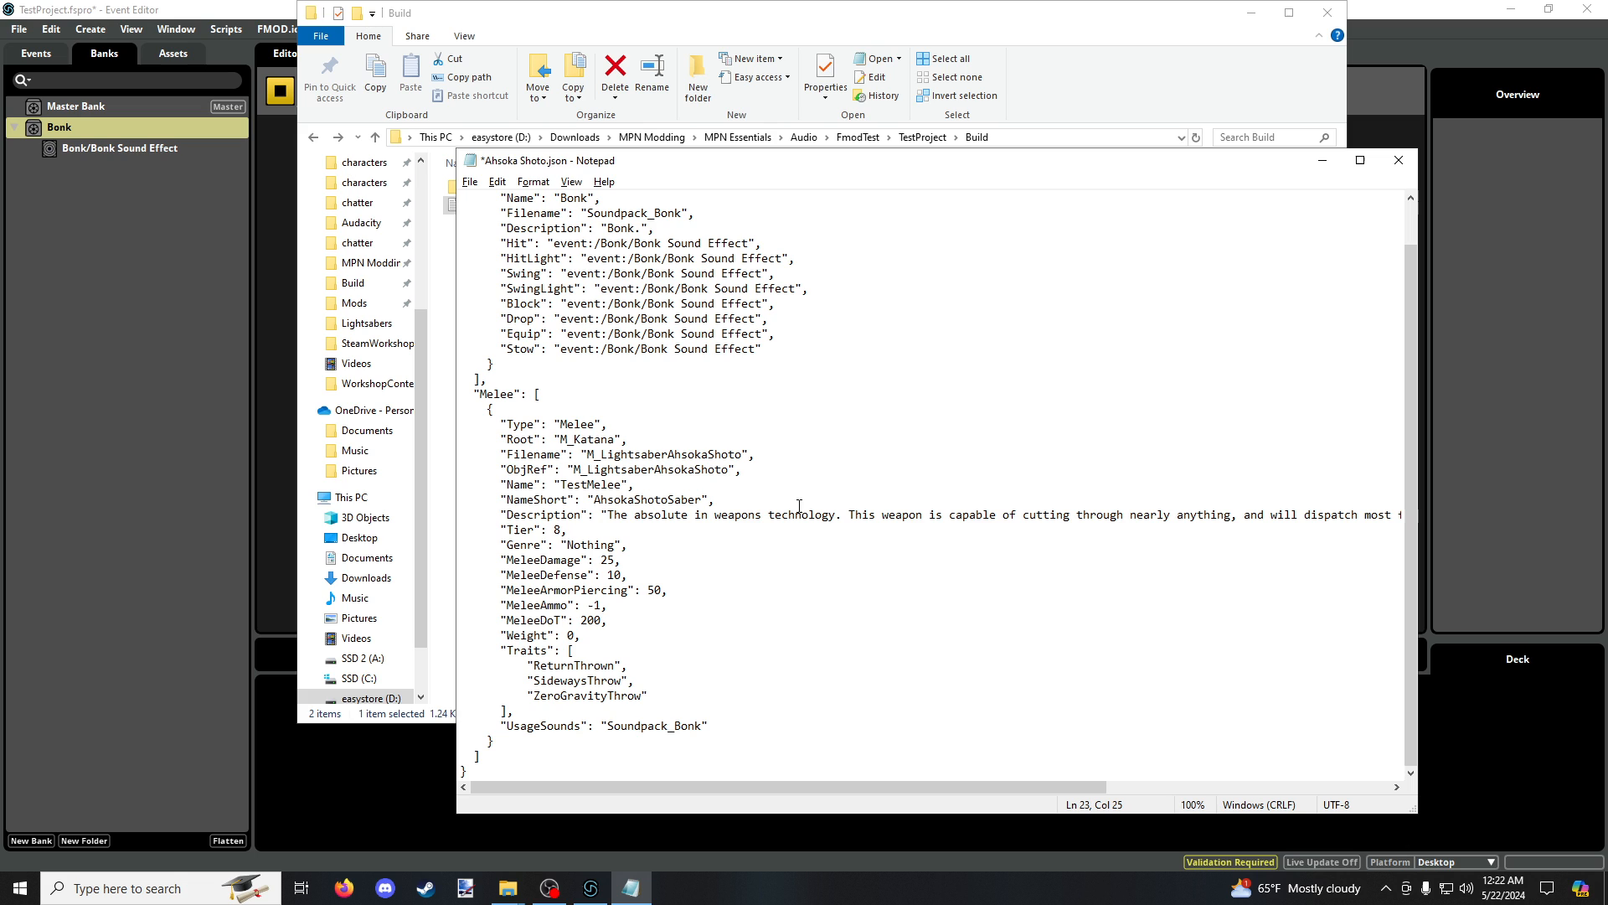
key("ctrl+s")
scroll(799, 506, "up", 1)
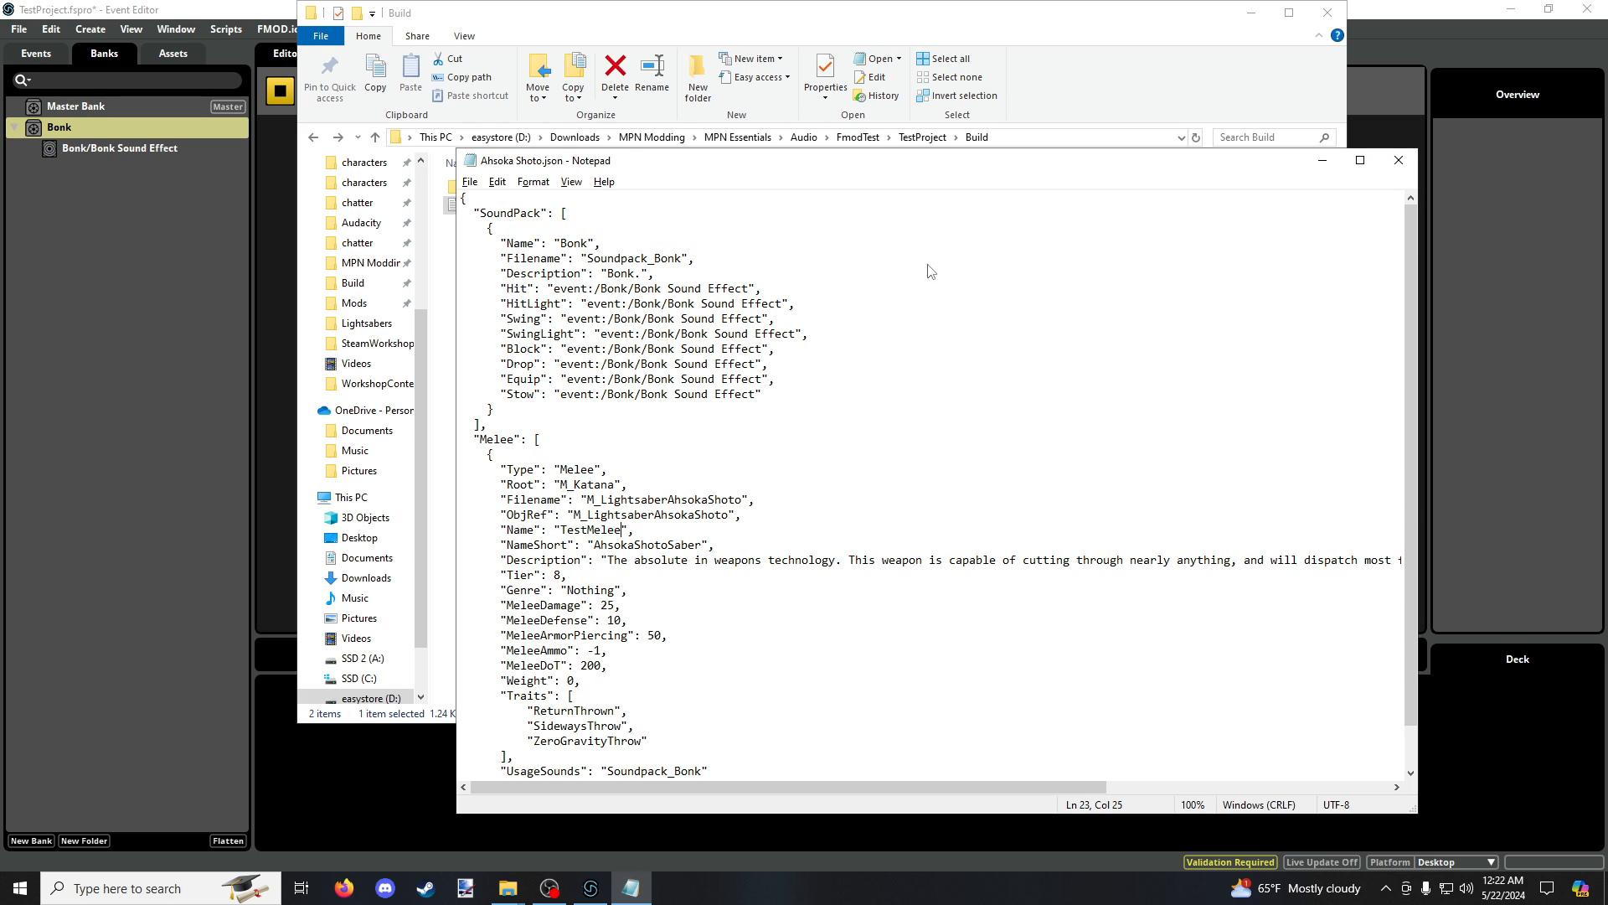
key("alt+F4")
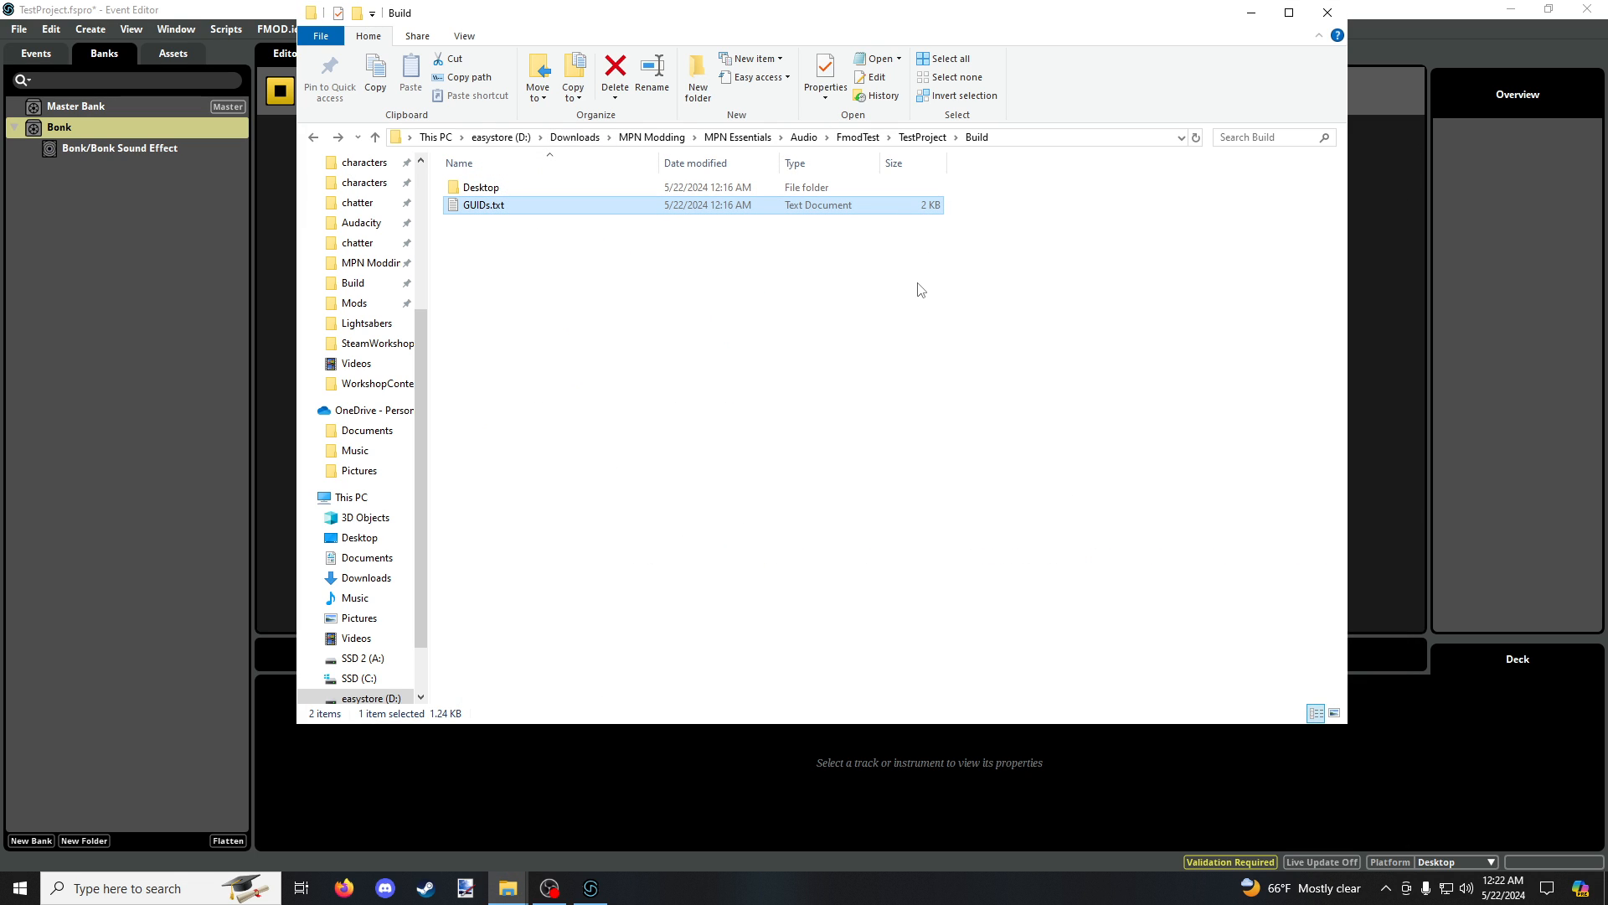
Step: Switch to Steam and launch MADNESS: Project Nexus from the library
left_click(426, 888)
left_click(151, 401)
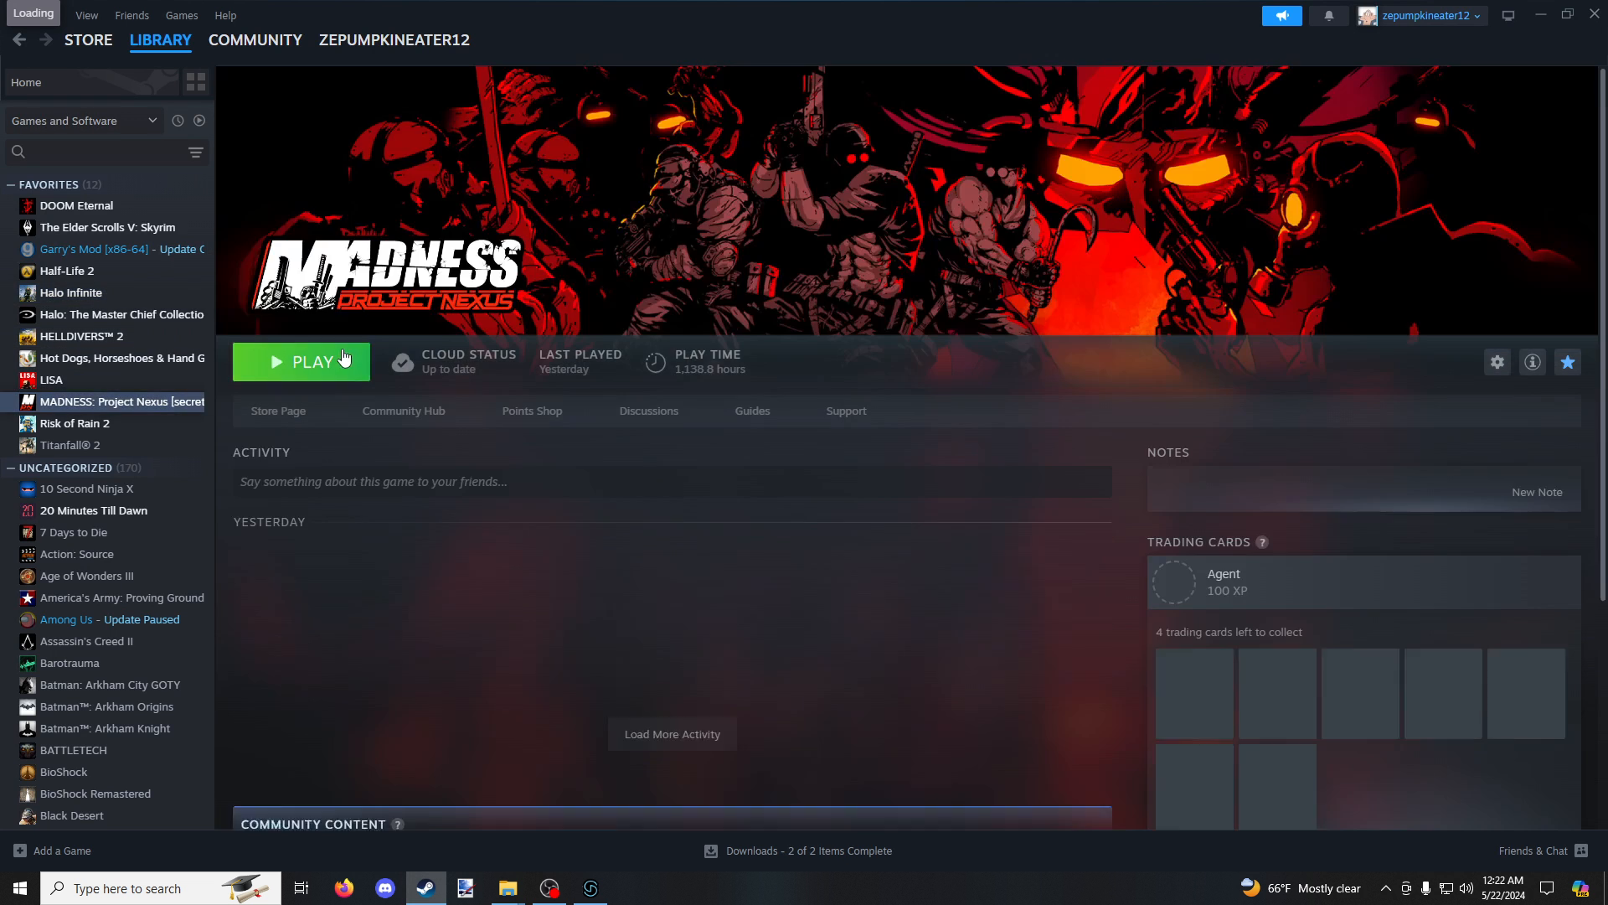
left_click(309, 369)
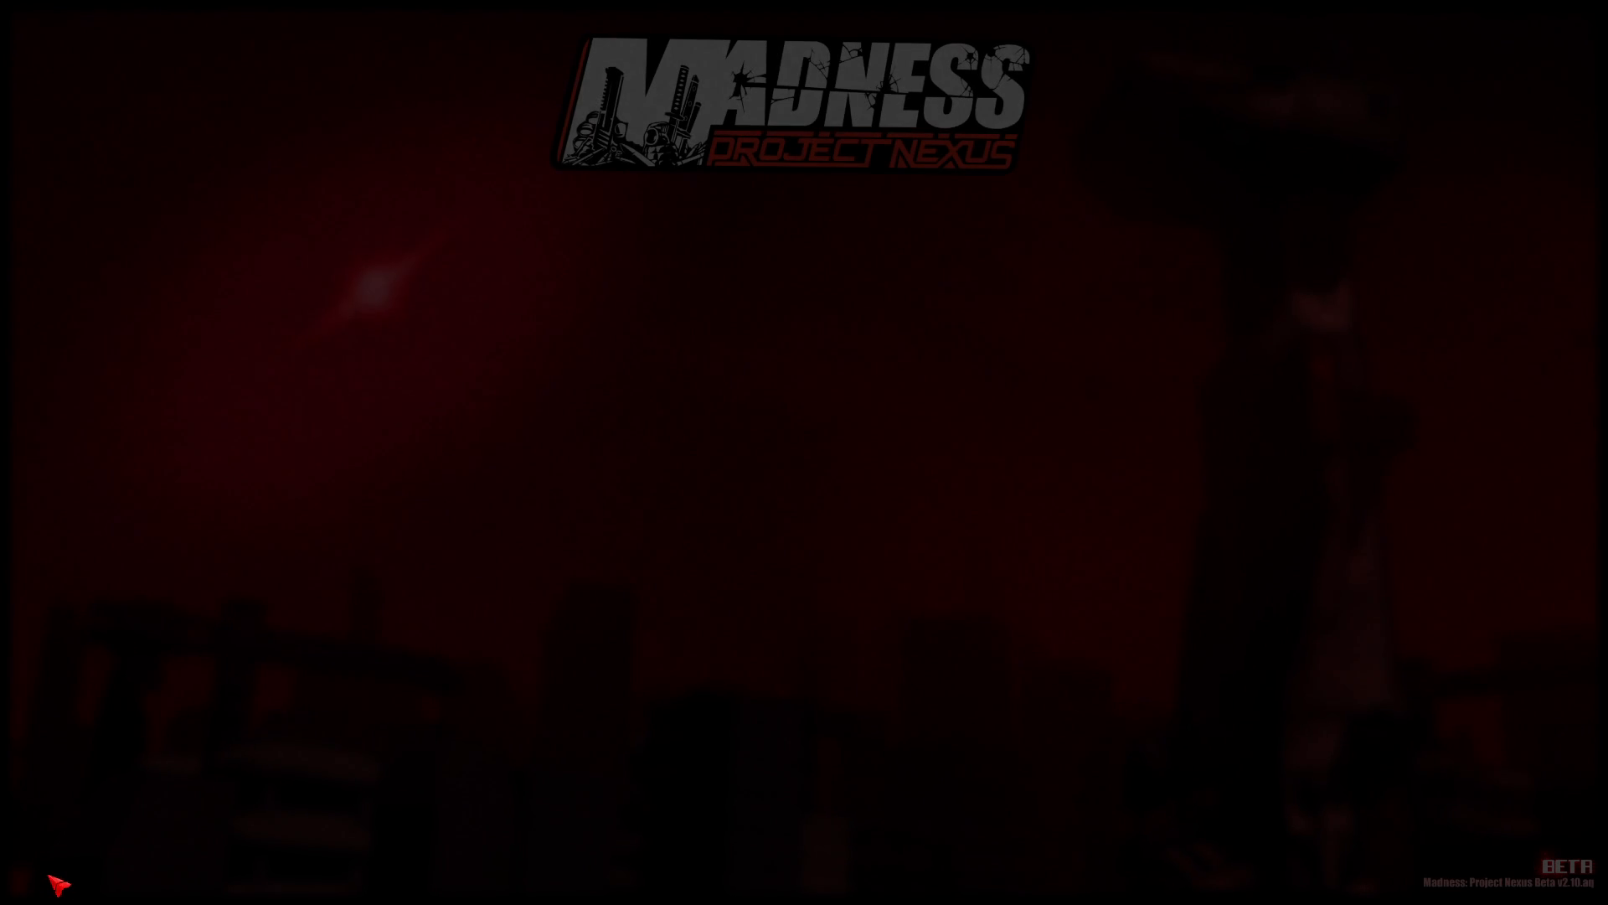
Step: Enable the Lightsabers, TestMod and Half Life 2 Weapons mods and apply the selection
left_click(57, 874)
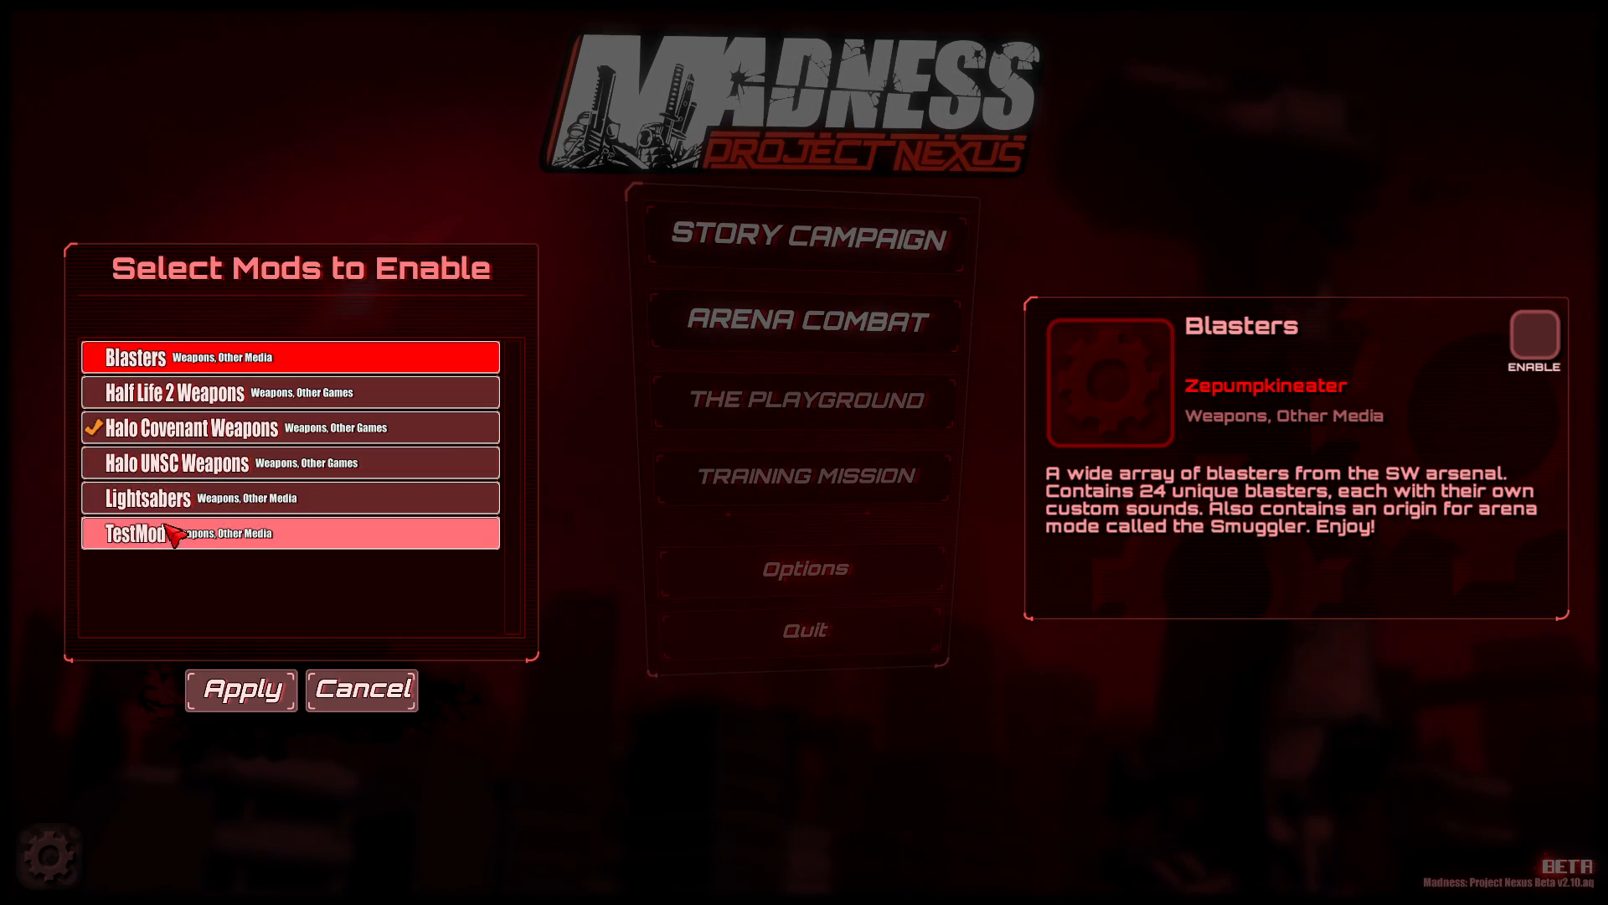
left_click(147, 498)
left_click(1534, 335)
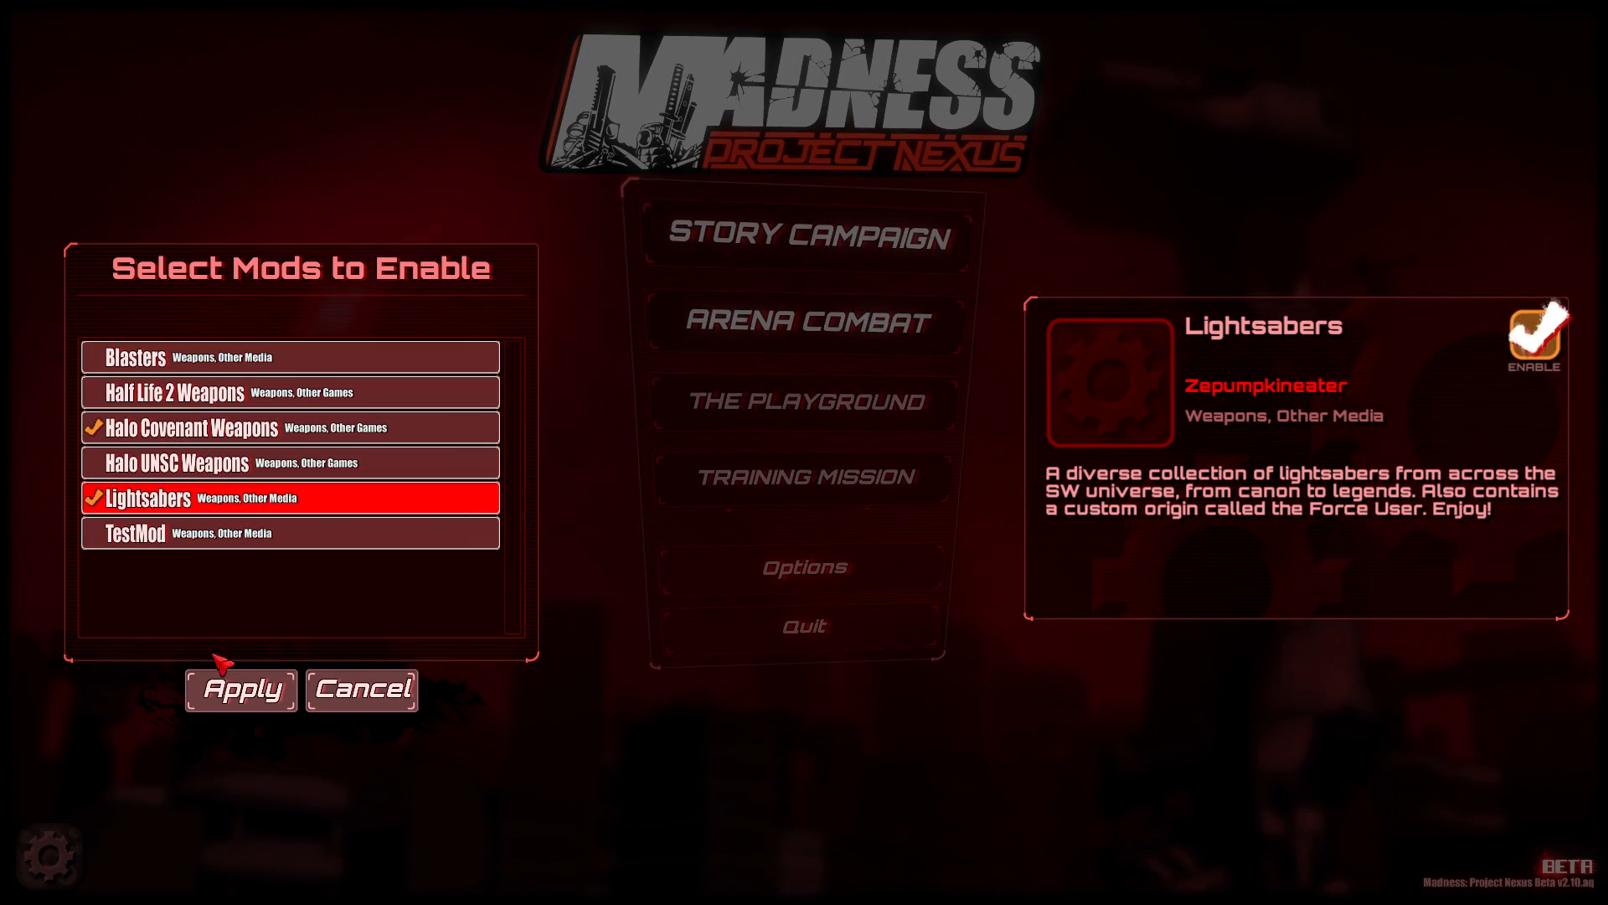
left_click(171, 536)
left_click(1534, 350)
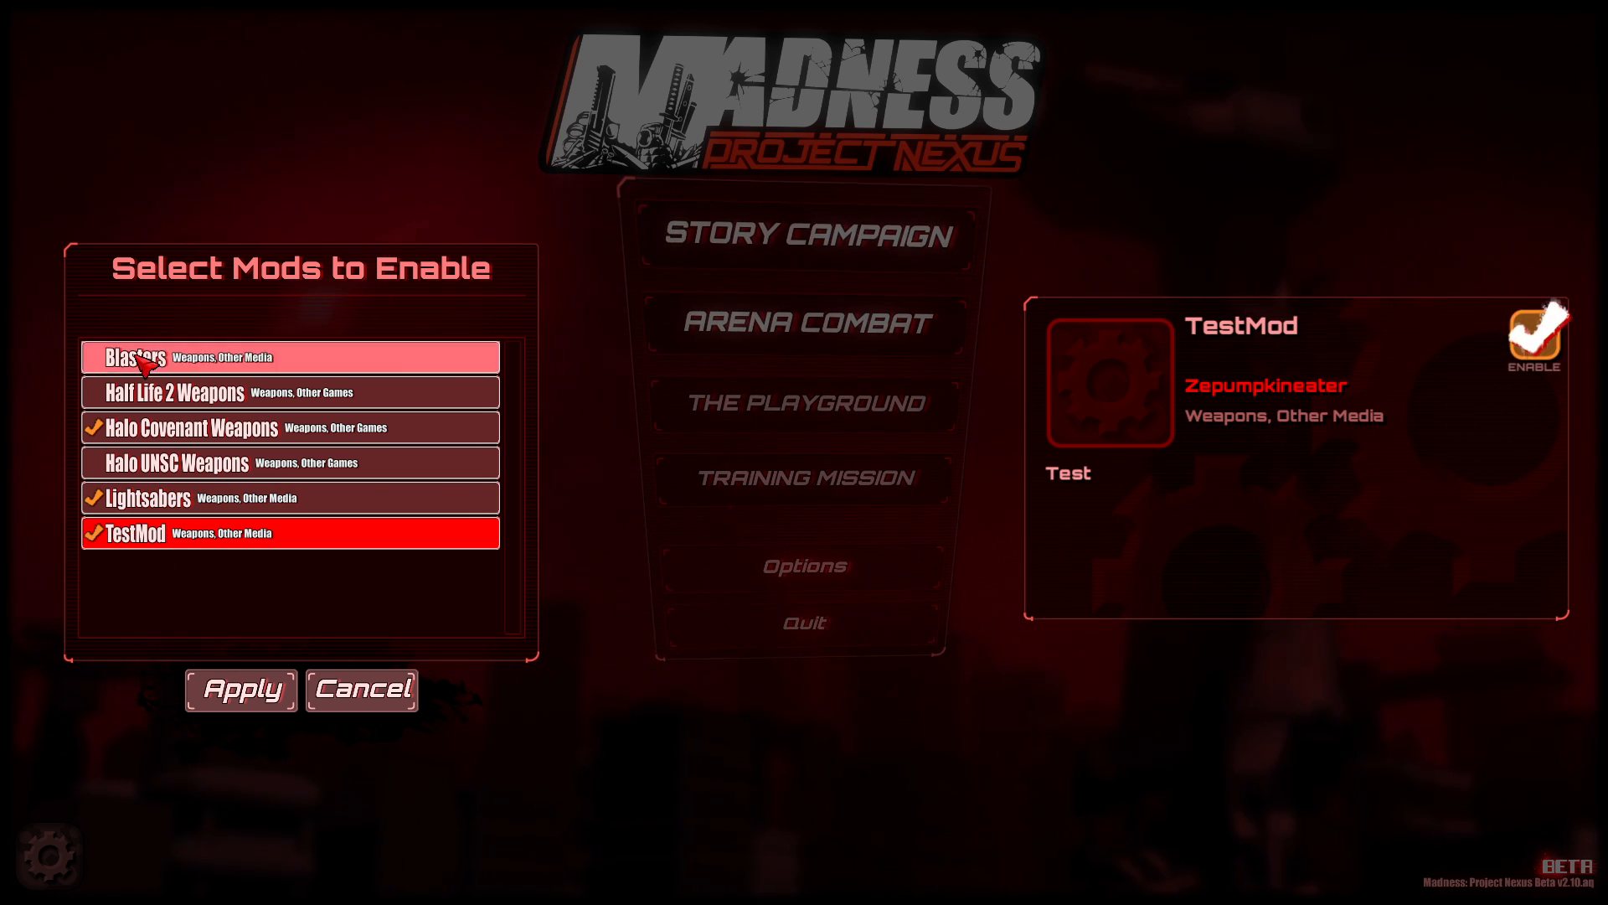
left_click(180, 394)
left_click(1535, 335)
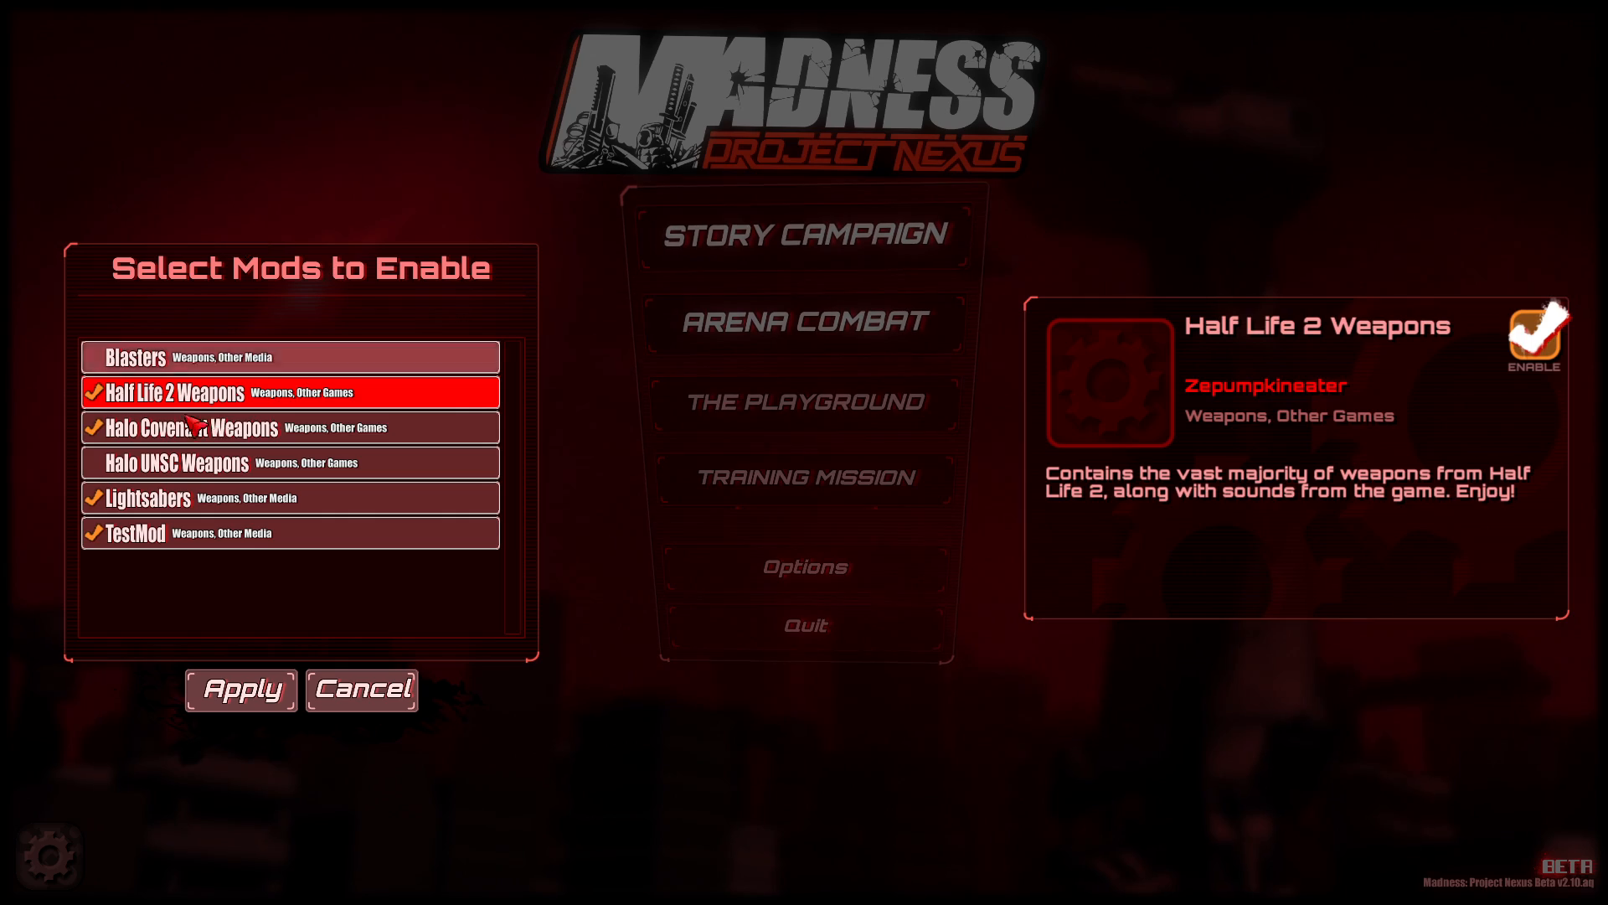
left_click(242, 689)
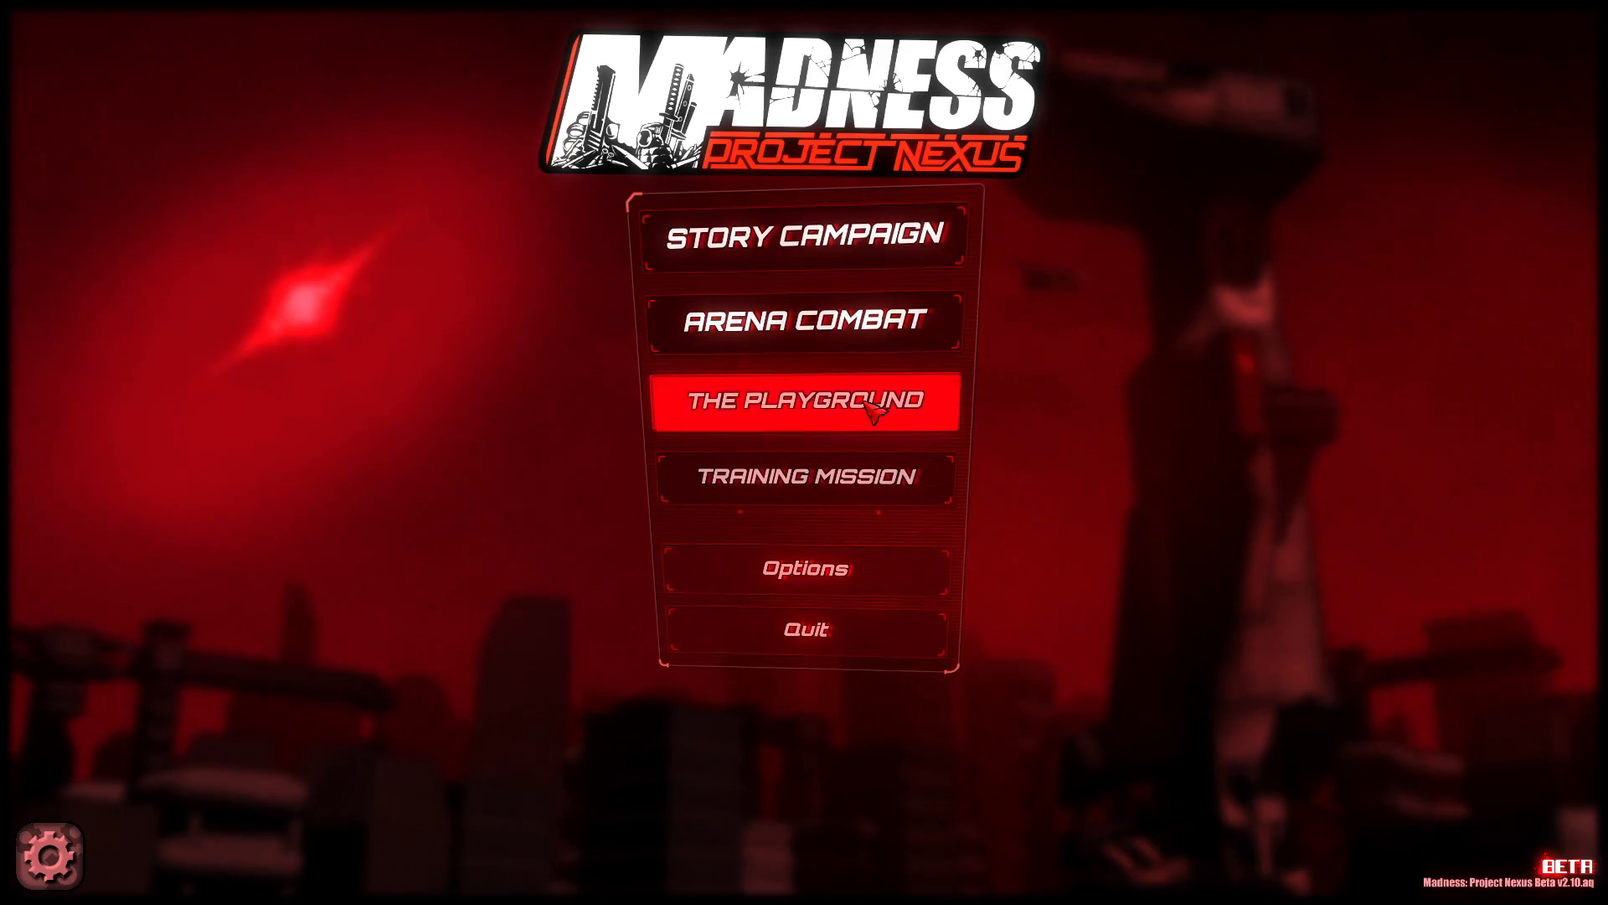
Step: Enter The Playground and walk the character over to the blue weapon-spawning terminal
left_click(804, 401)
left_click(1165, 408)
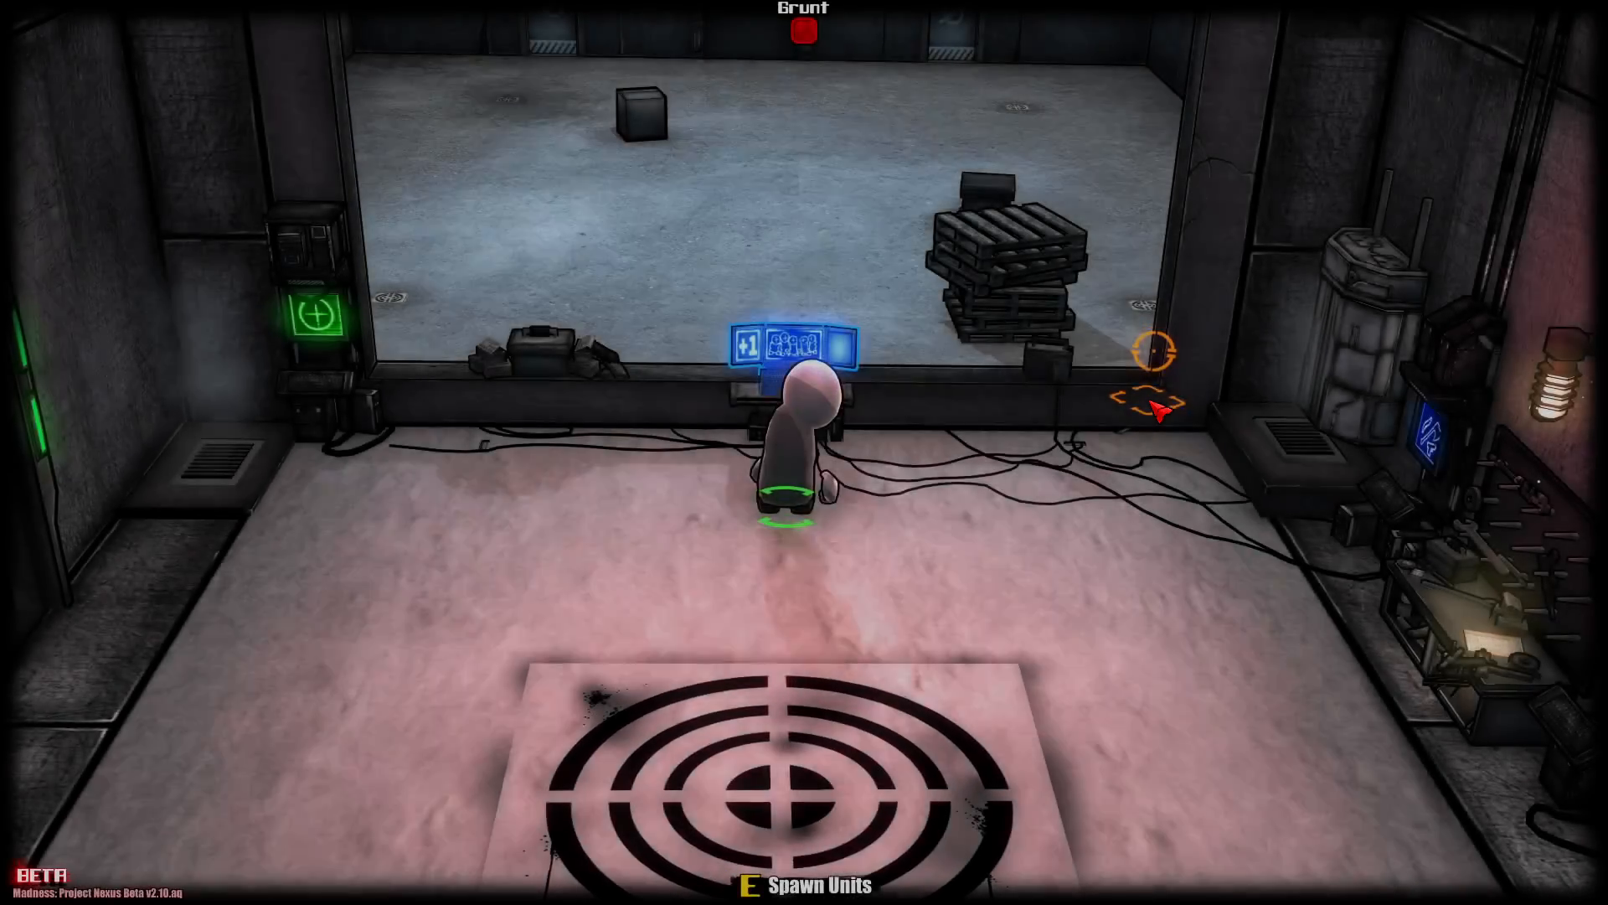
key("d")
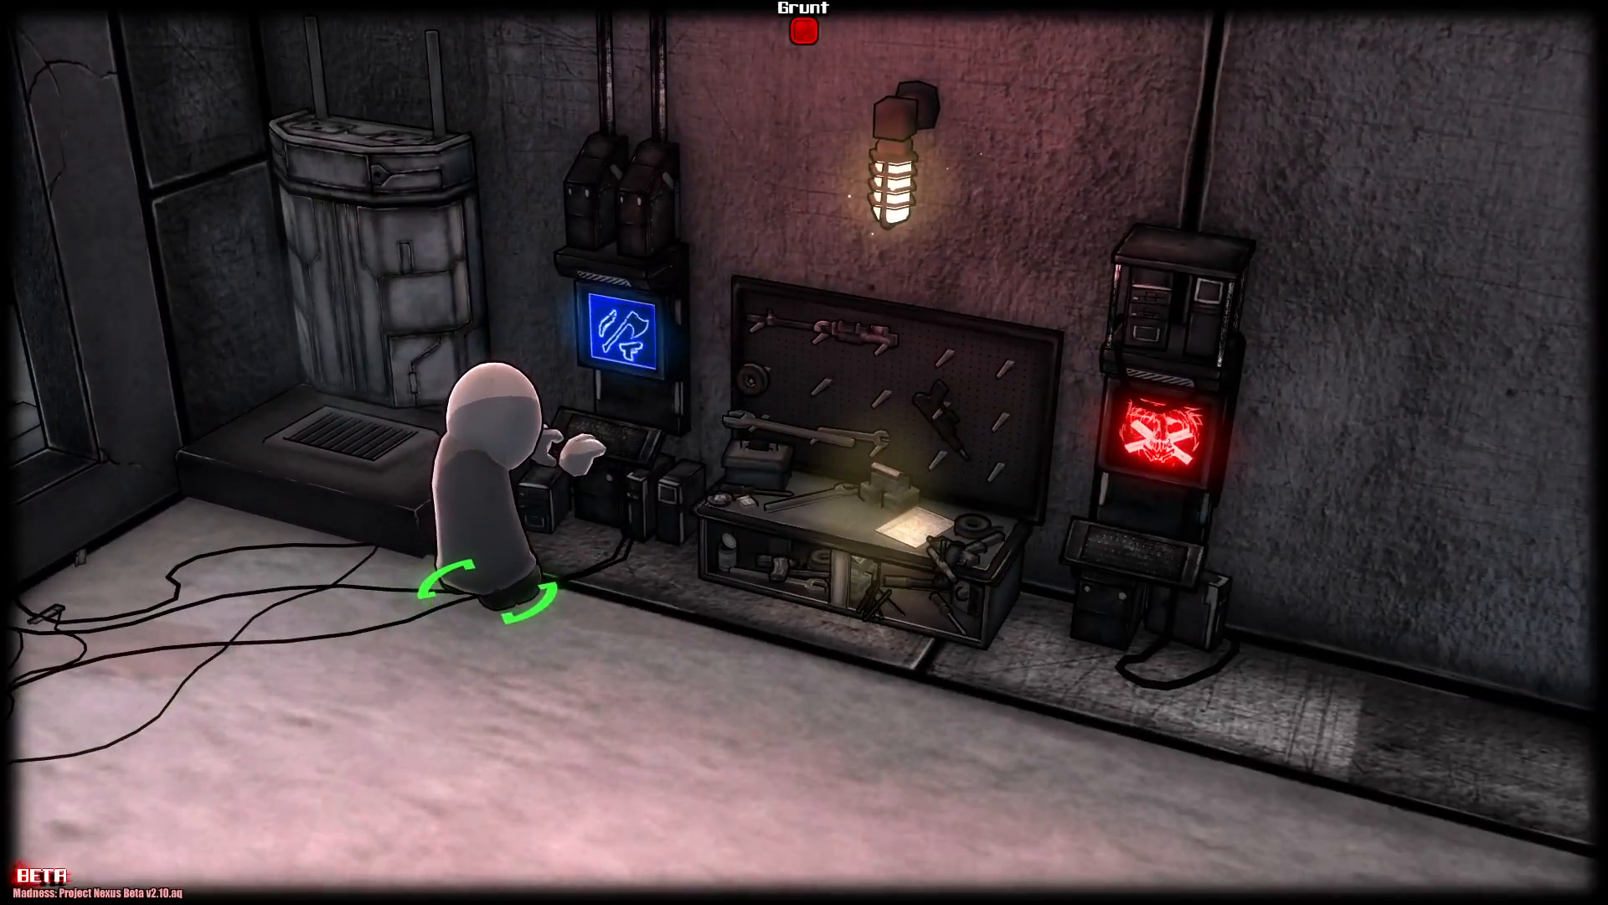
key("e")
left_click(804, 546)
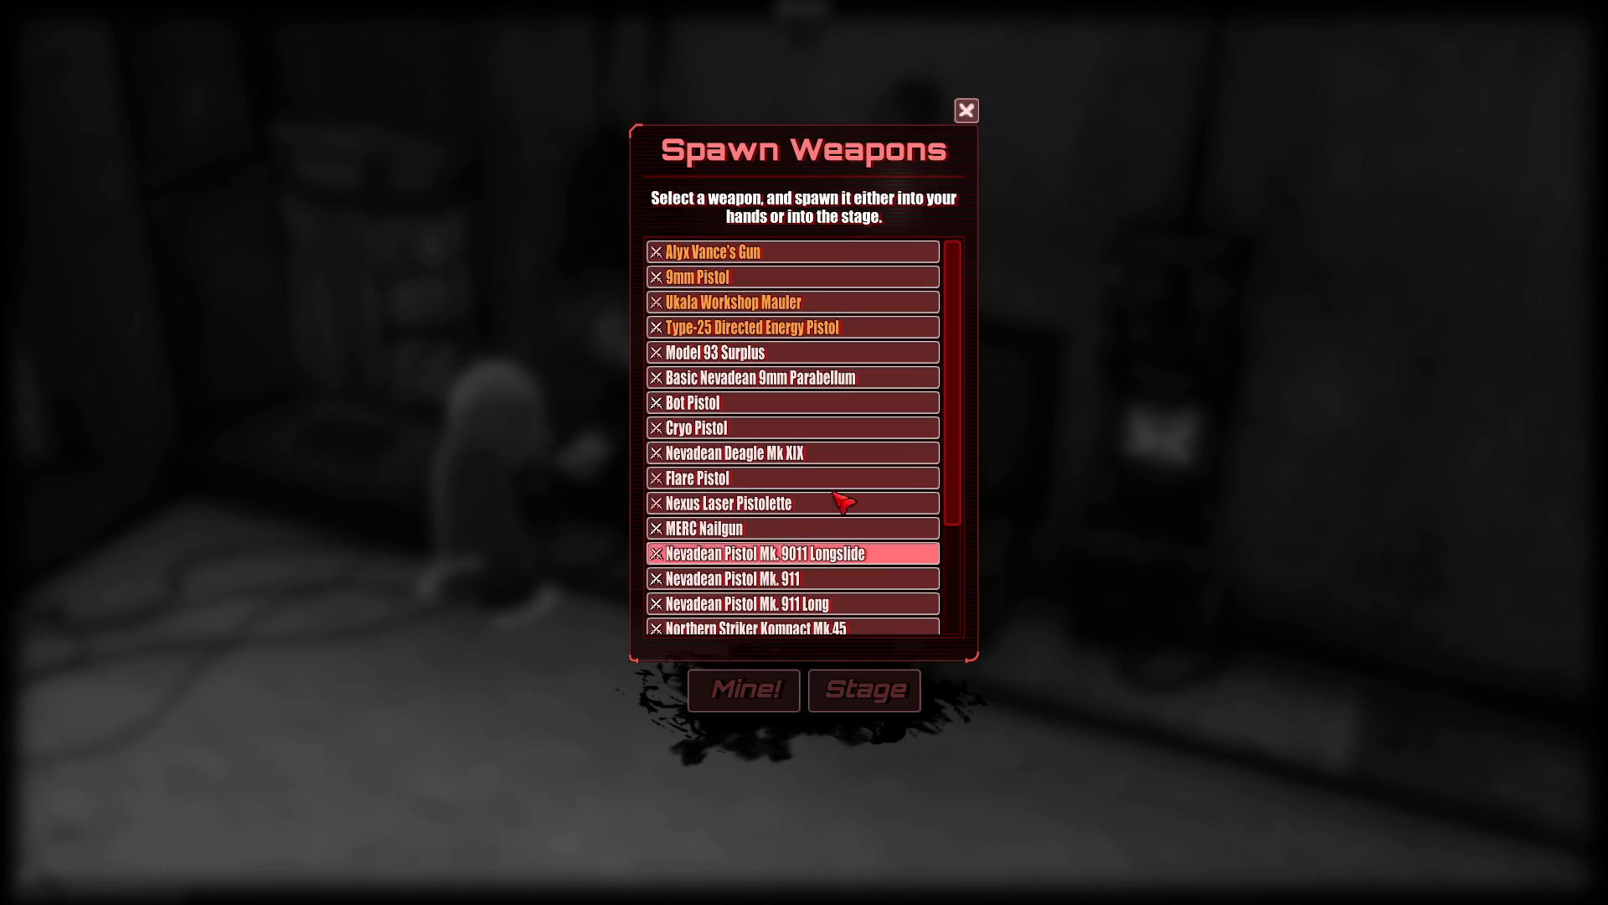
left_click(808, 276)
scroll(809, 283, "down", 2)
scroll(802, 276, "down", 4)
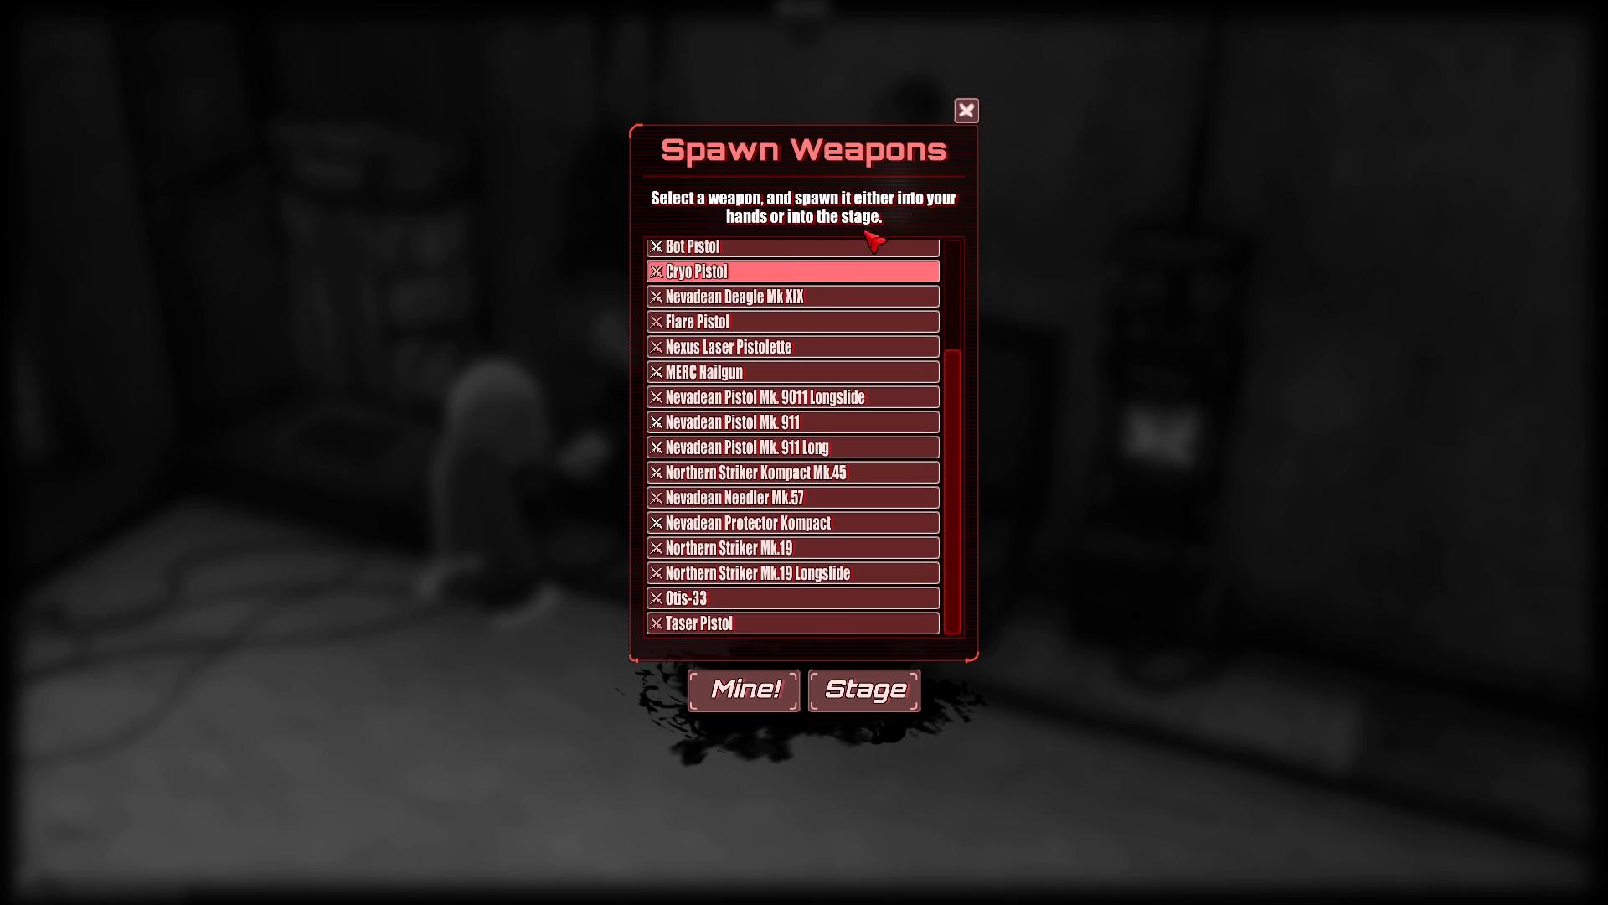
left_click(967, 110)
Step: Spawn the TestMelee weapon from the Melee category into the character's hands and close the weapon list
key("e")
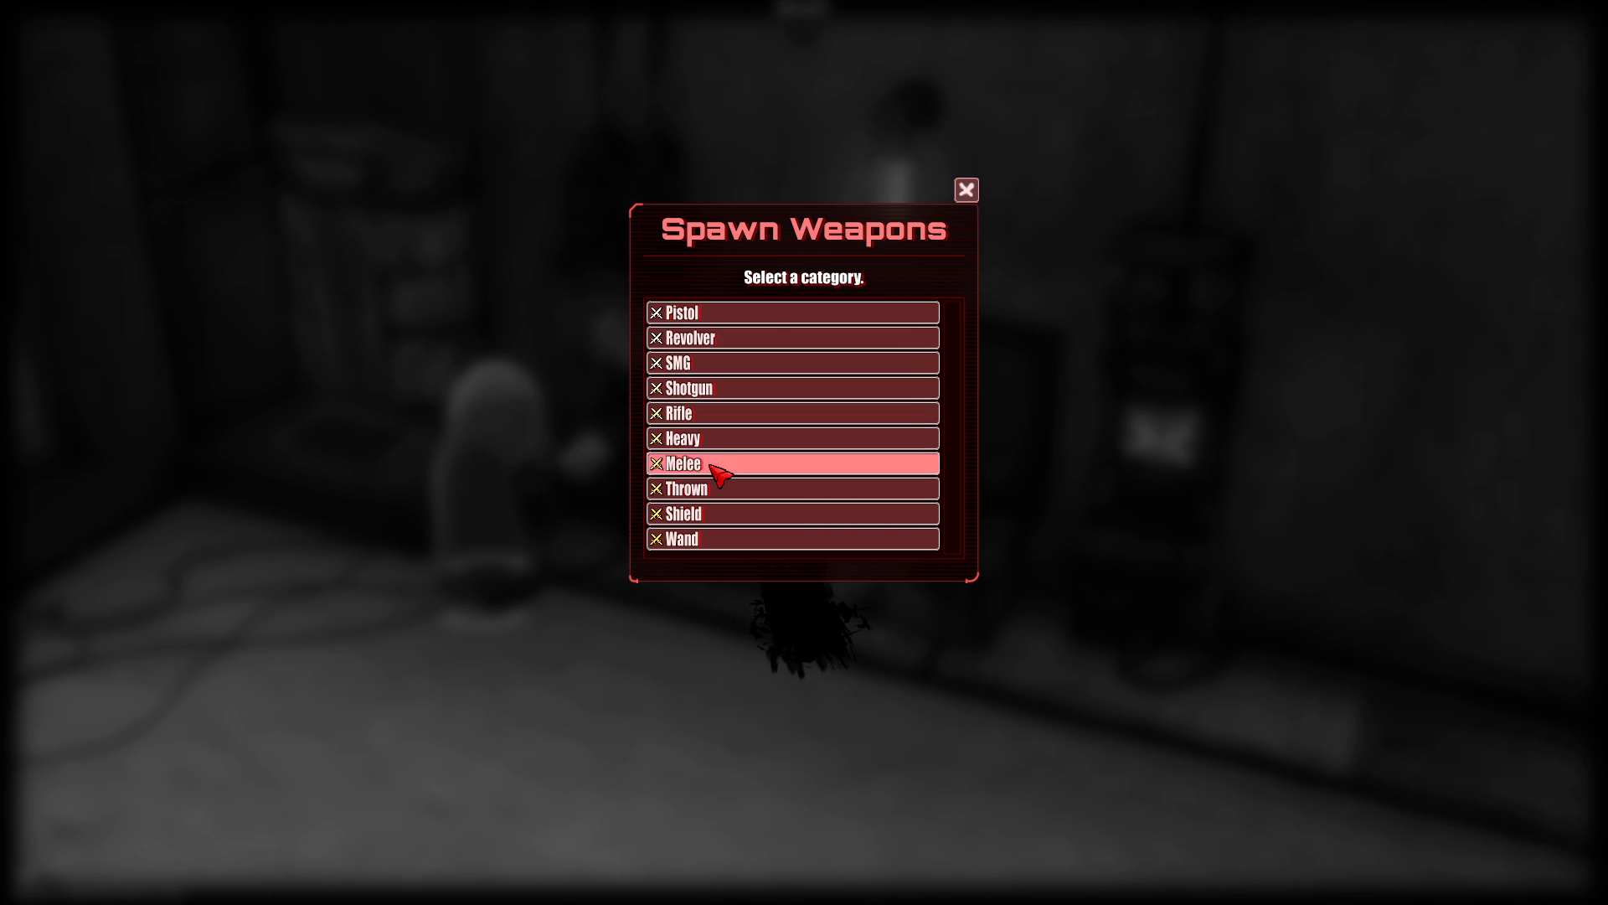
left_click(719, 474)
scroll(761, 335, "down", 5)
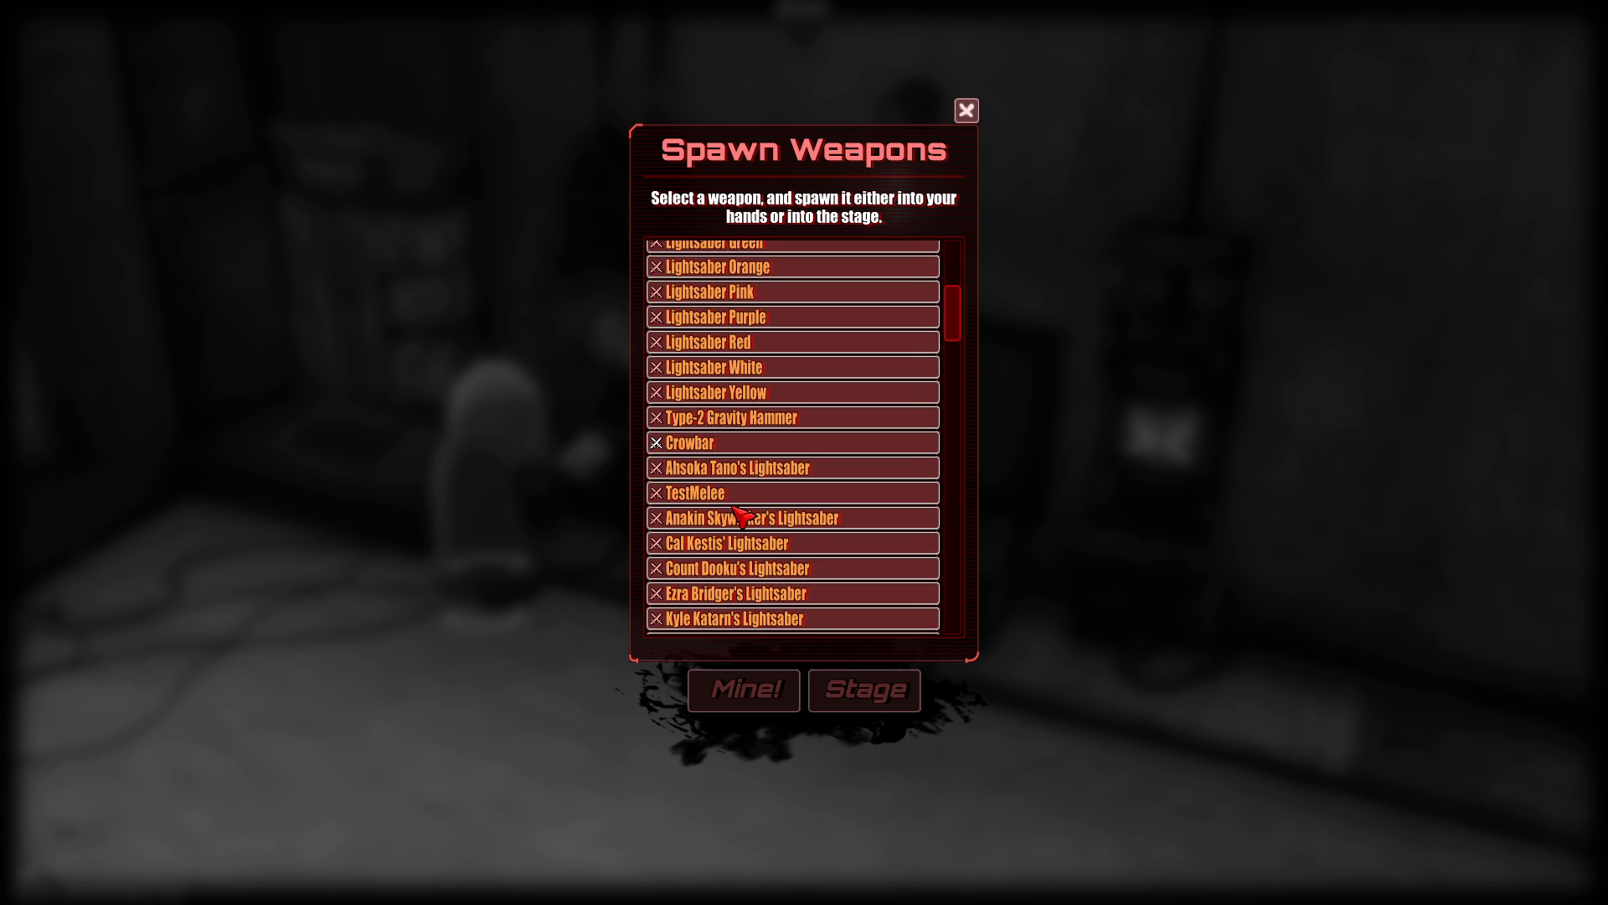
left_click(734, 495)
left_click(737, 692)
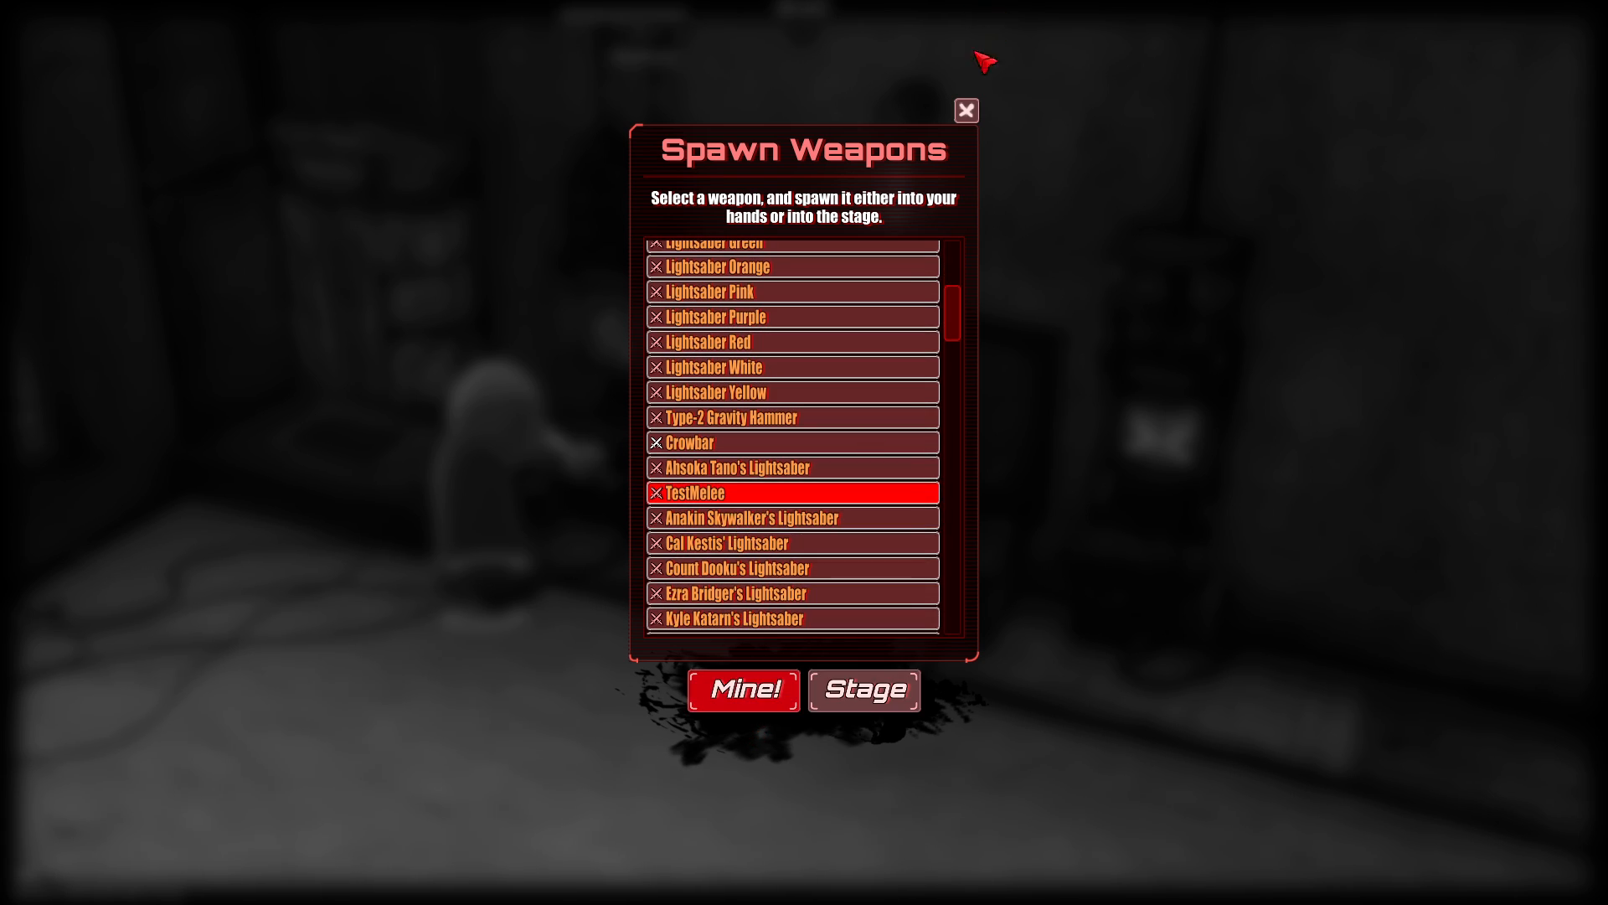
left_click(968, 110)
Step: Walk into the open room and swing TestMelee to test its sounds
key("a")
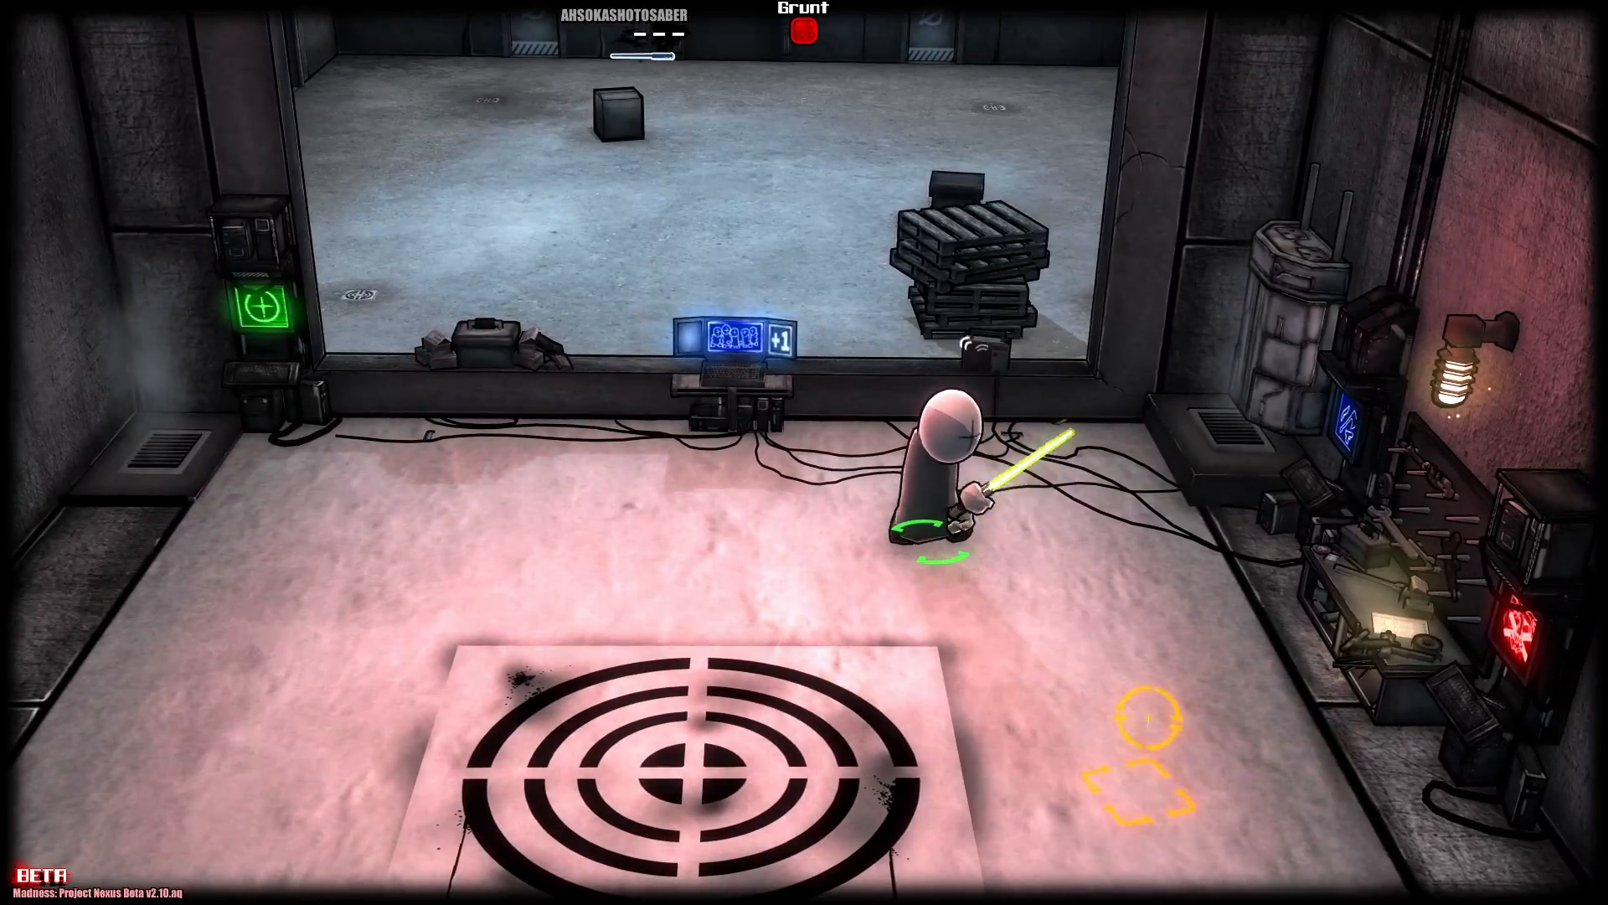
left_click(745, 584)
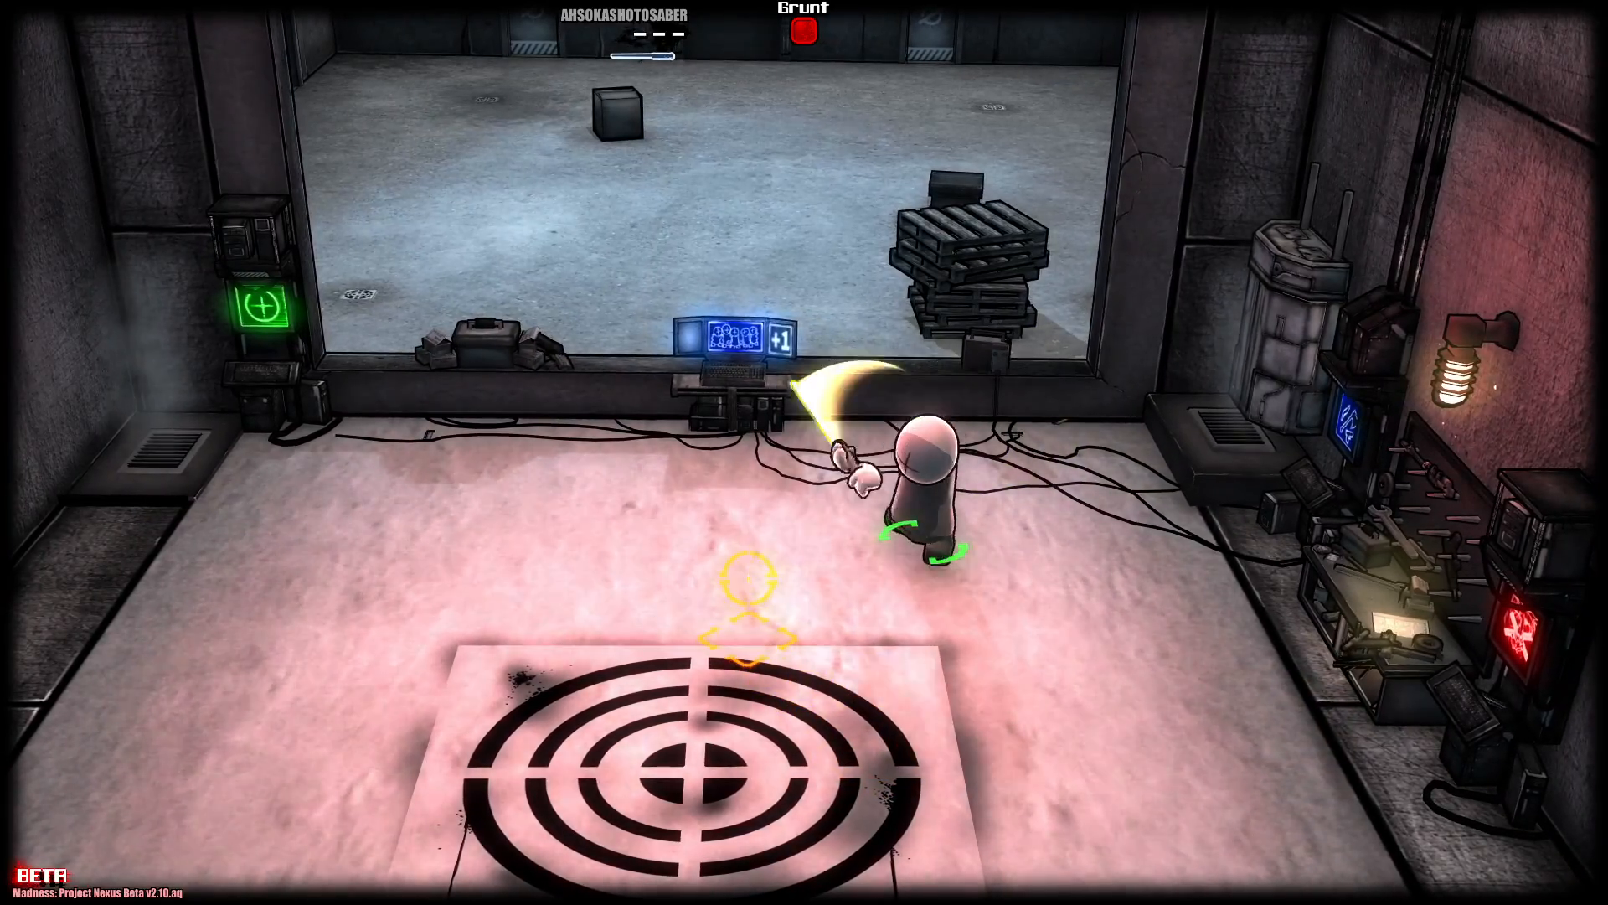
left_click(901, 584)
Step: Walk to the green character terminal and change the character to Deimos
key("a")
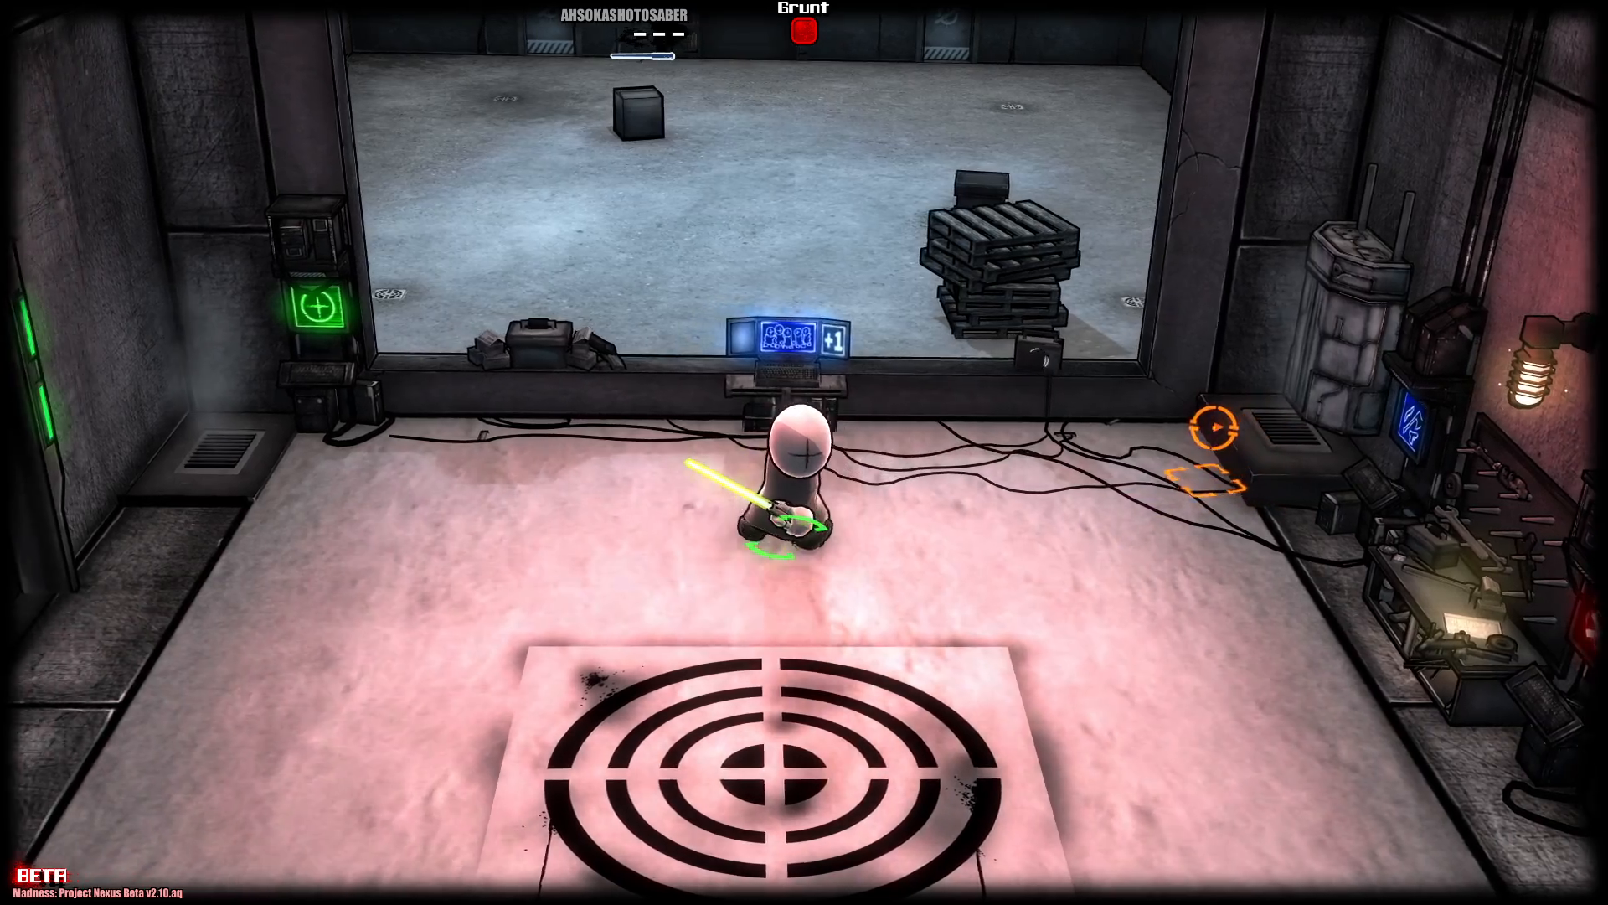
key("a")
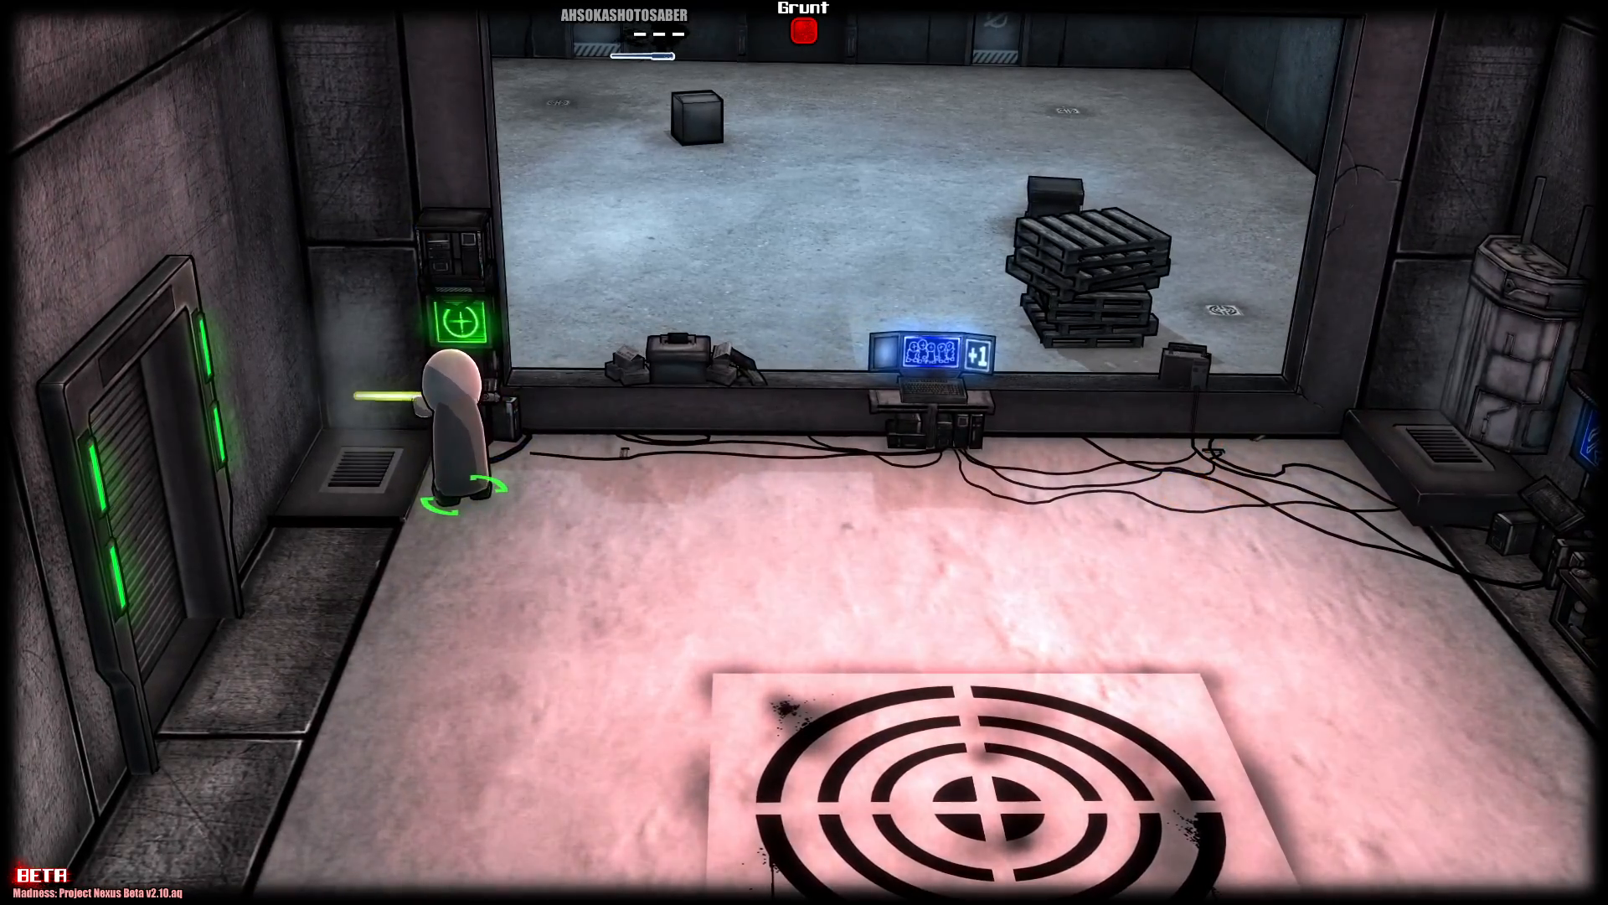
key("e")
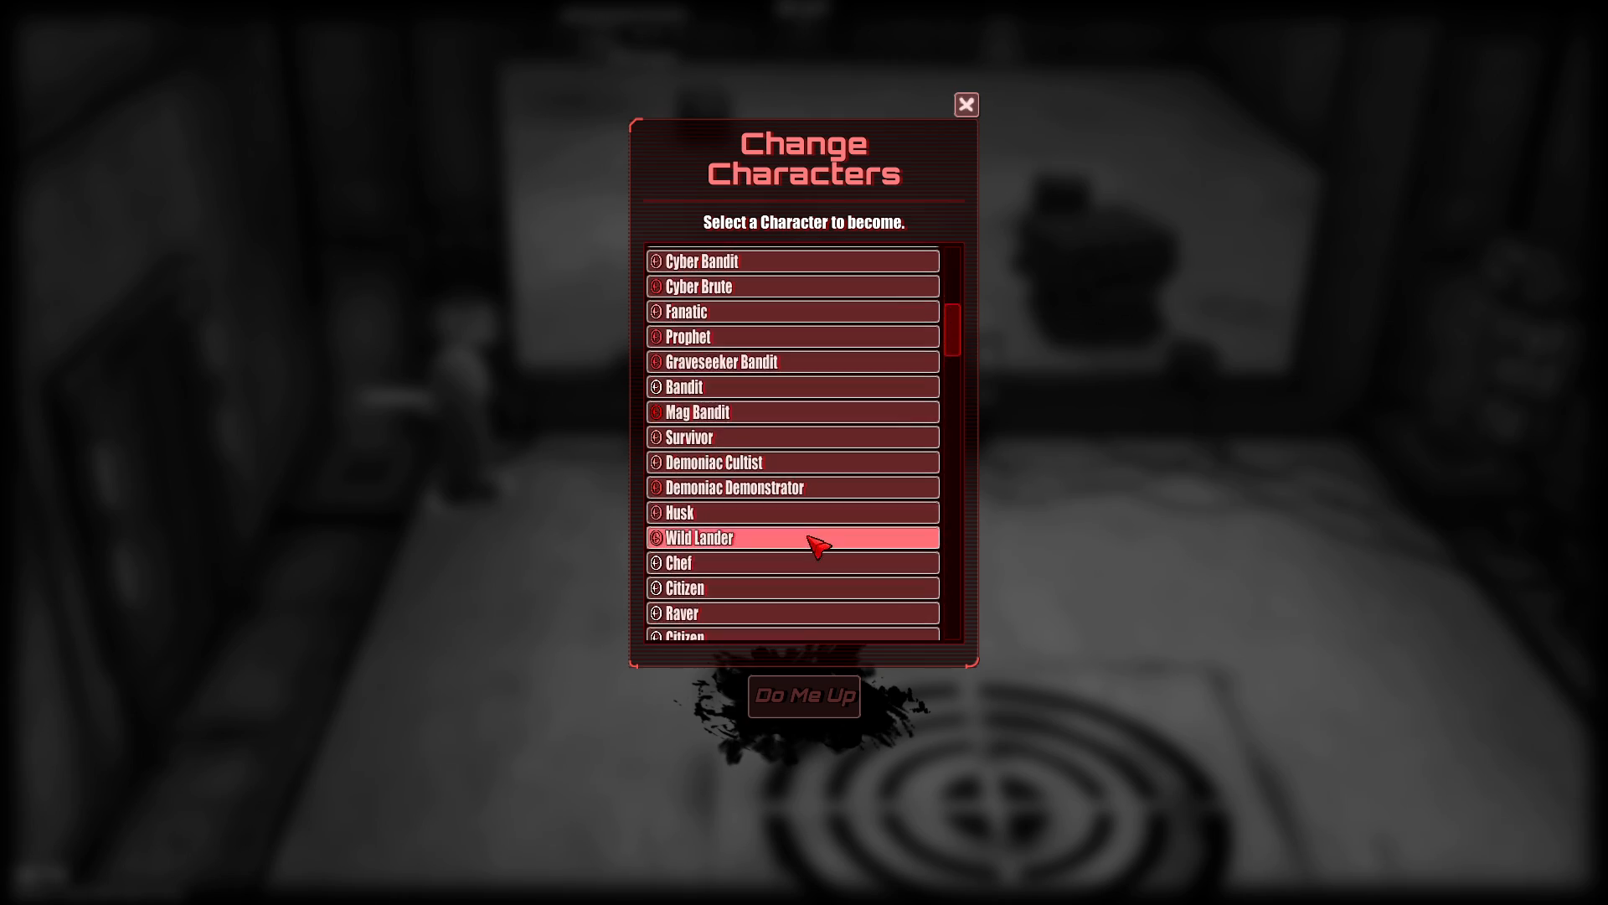
left_click(802, 683)
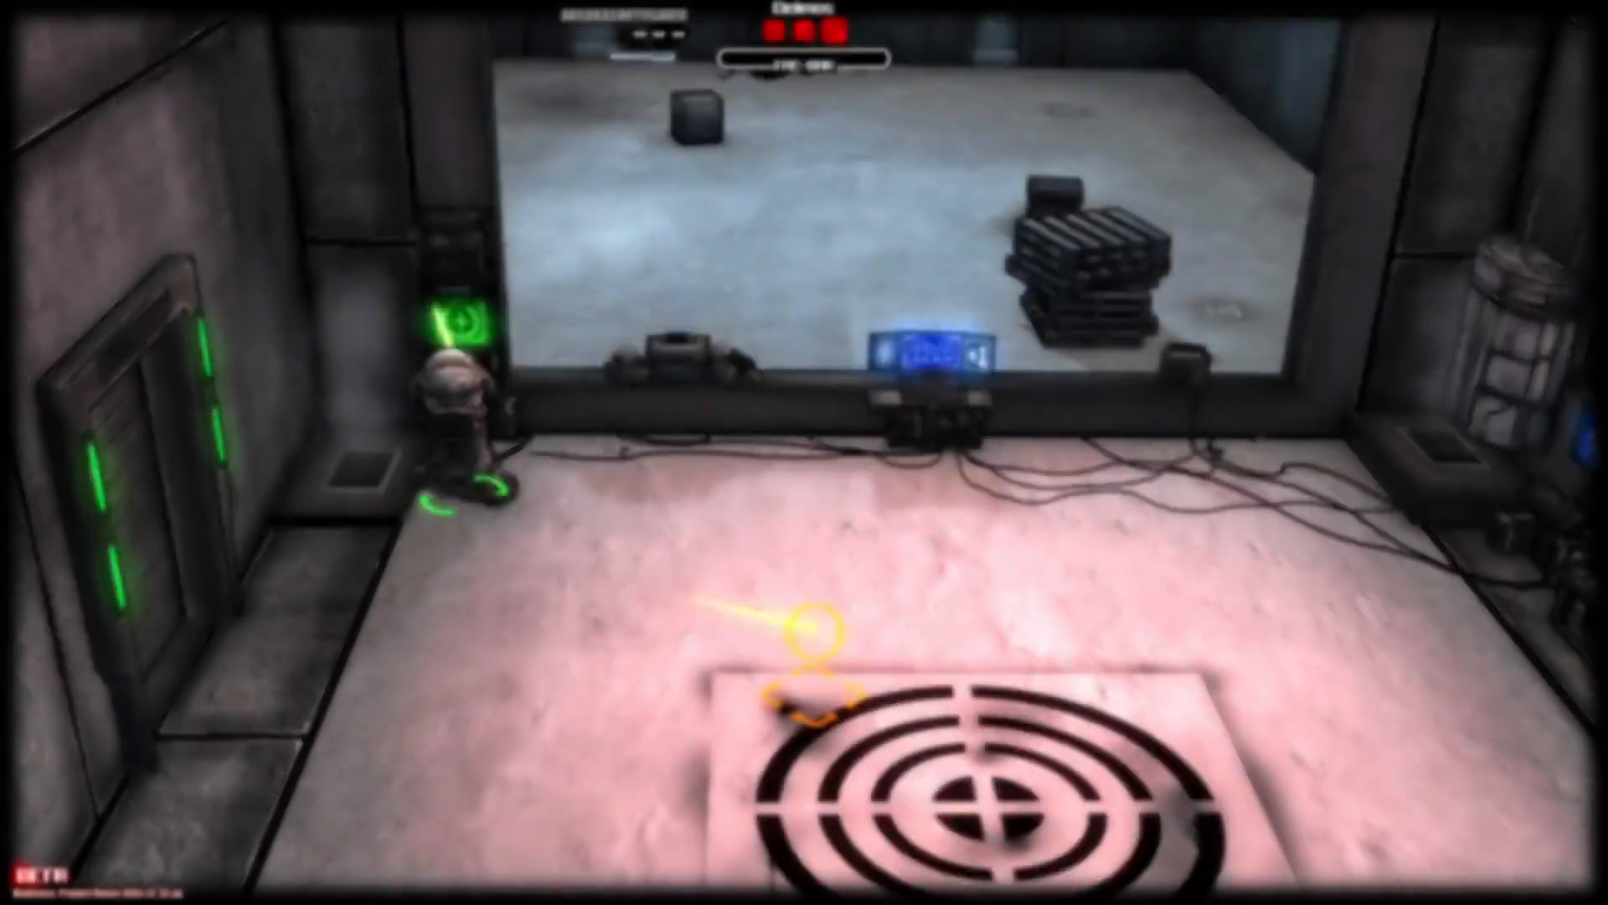
Step: Drop TestMelee, pick it back up and swing it repeatedly as Deimos to test the bonk sounds
key("q")
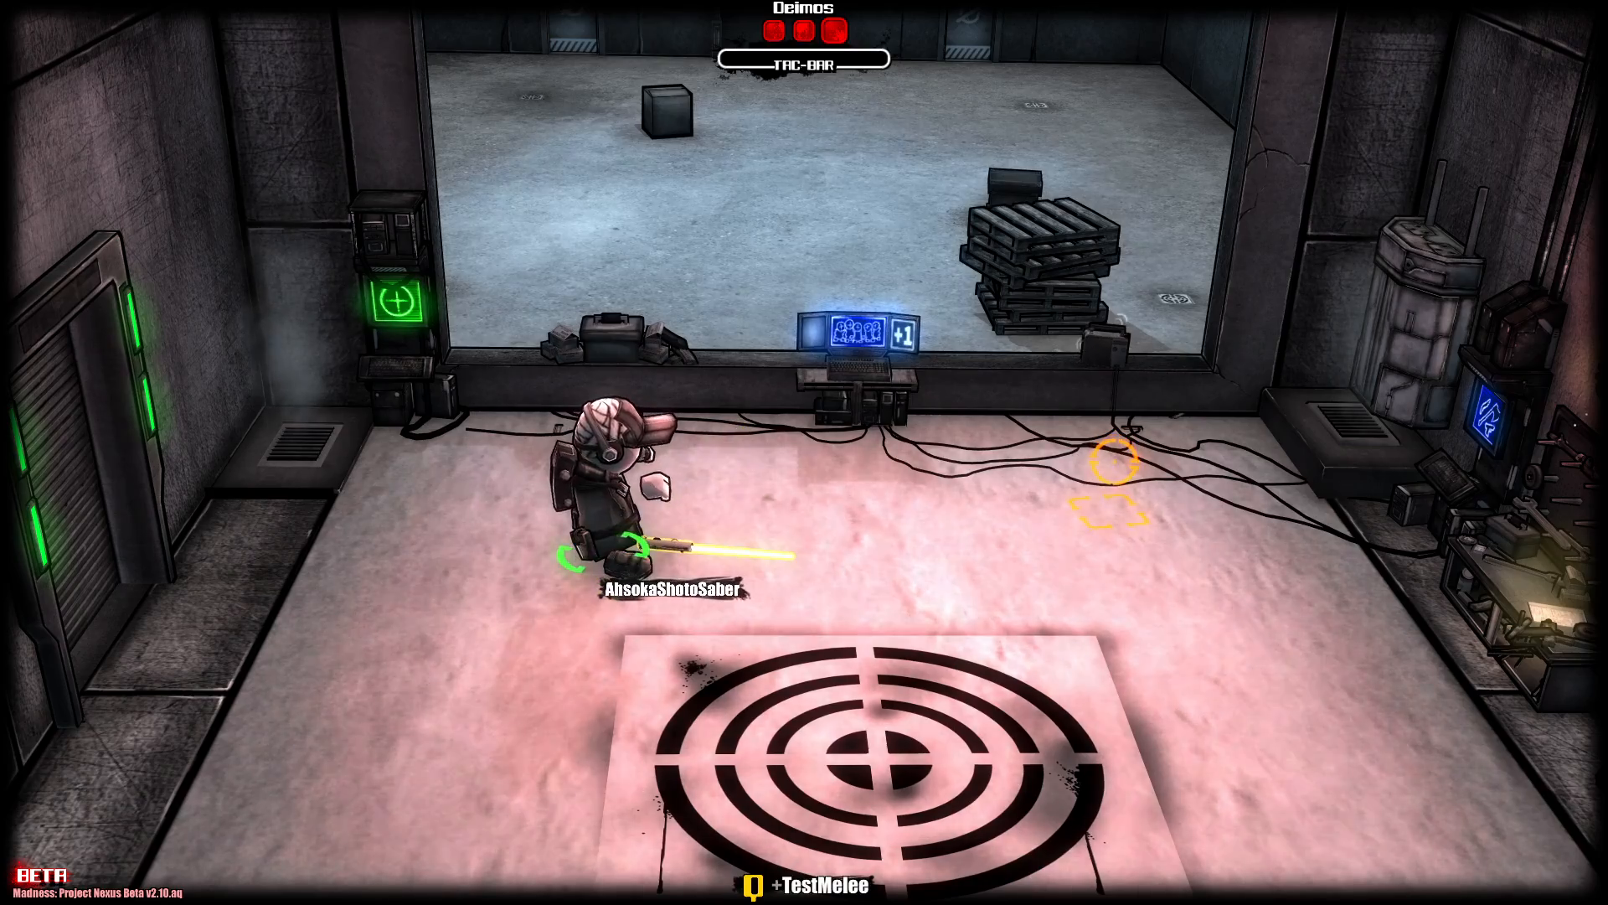
key("q")
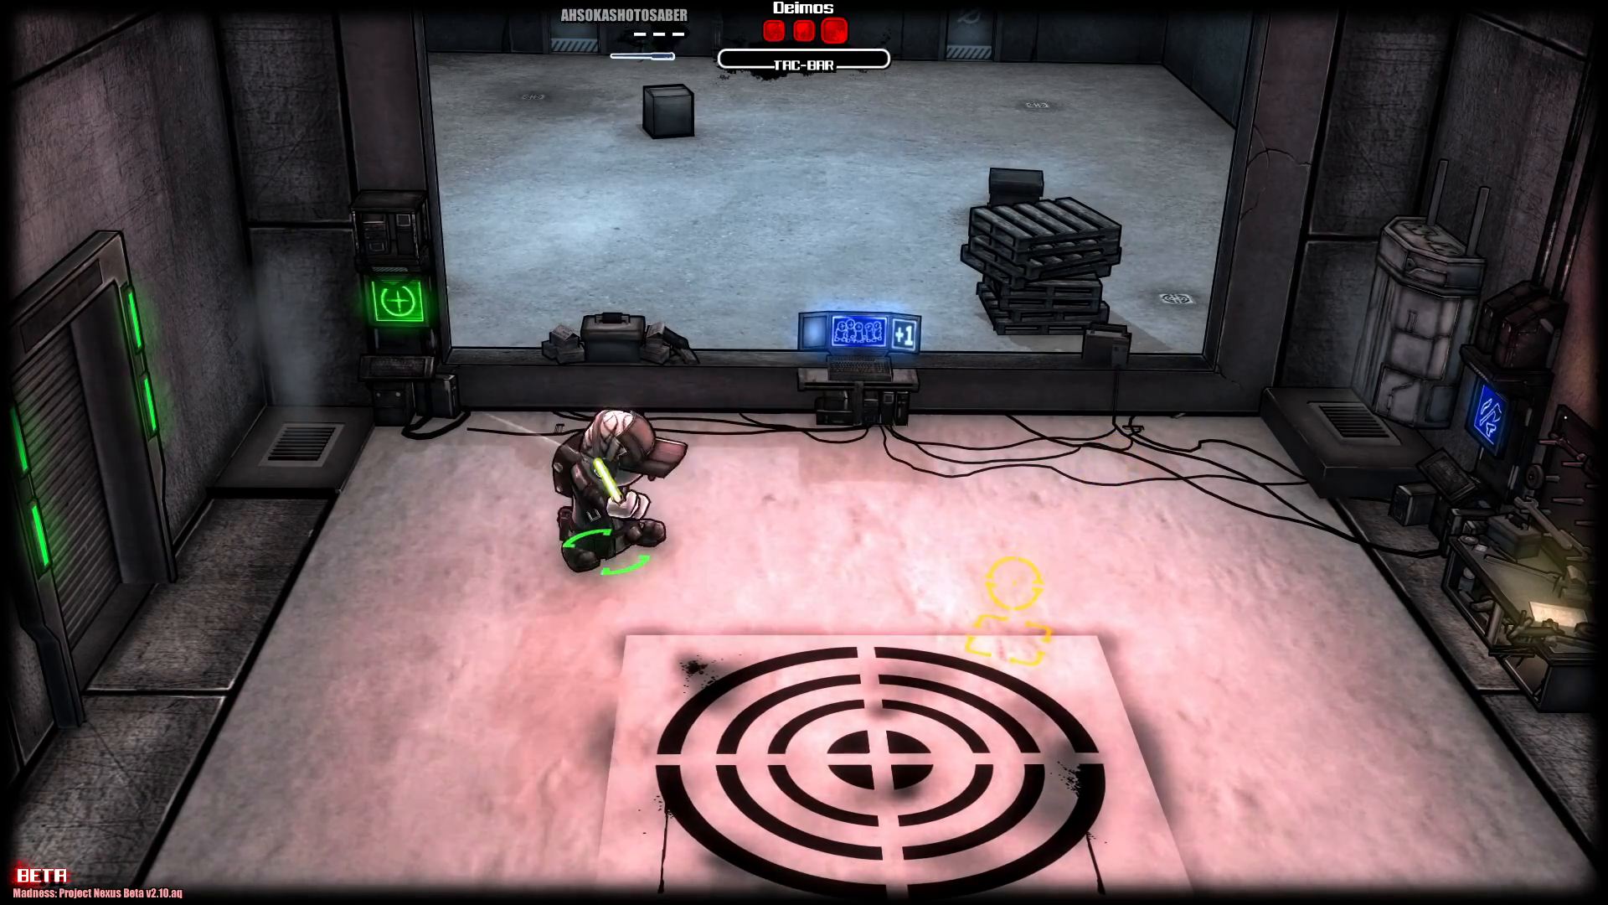
left_click(1013, 576)
left_click(1014, 578)
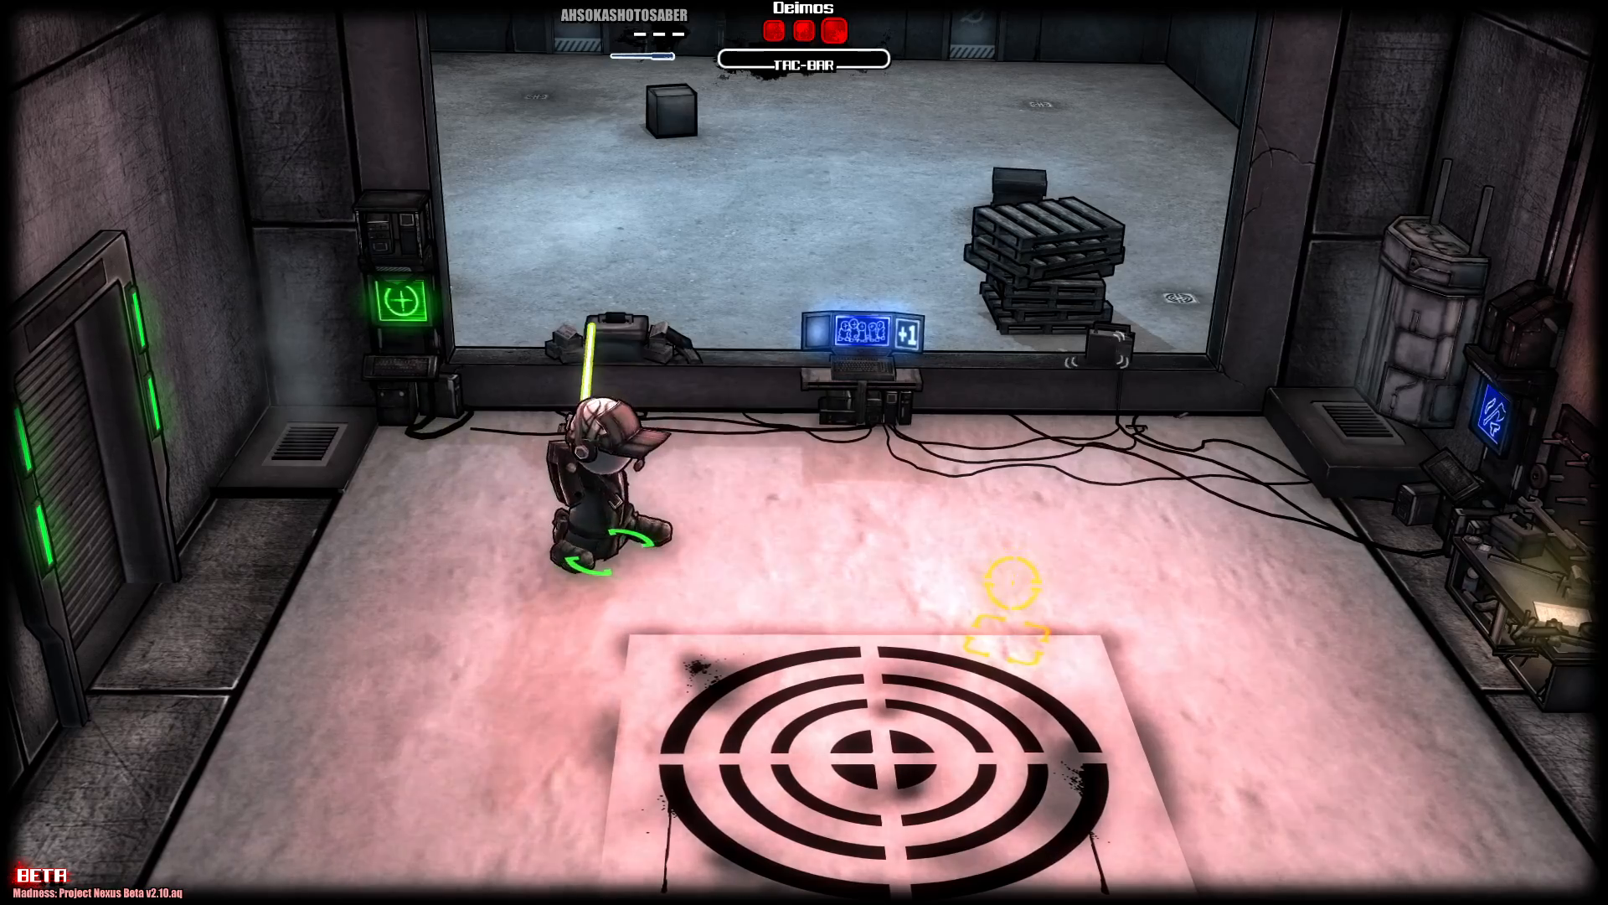
left_click(1024, 561)
left_click(1036, 419)
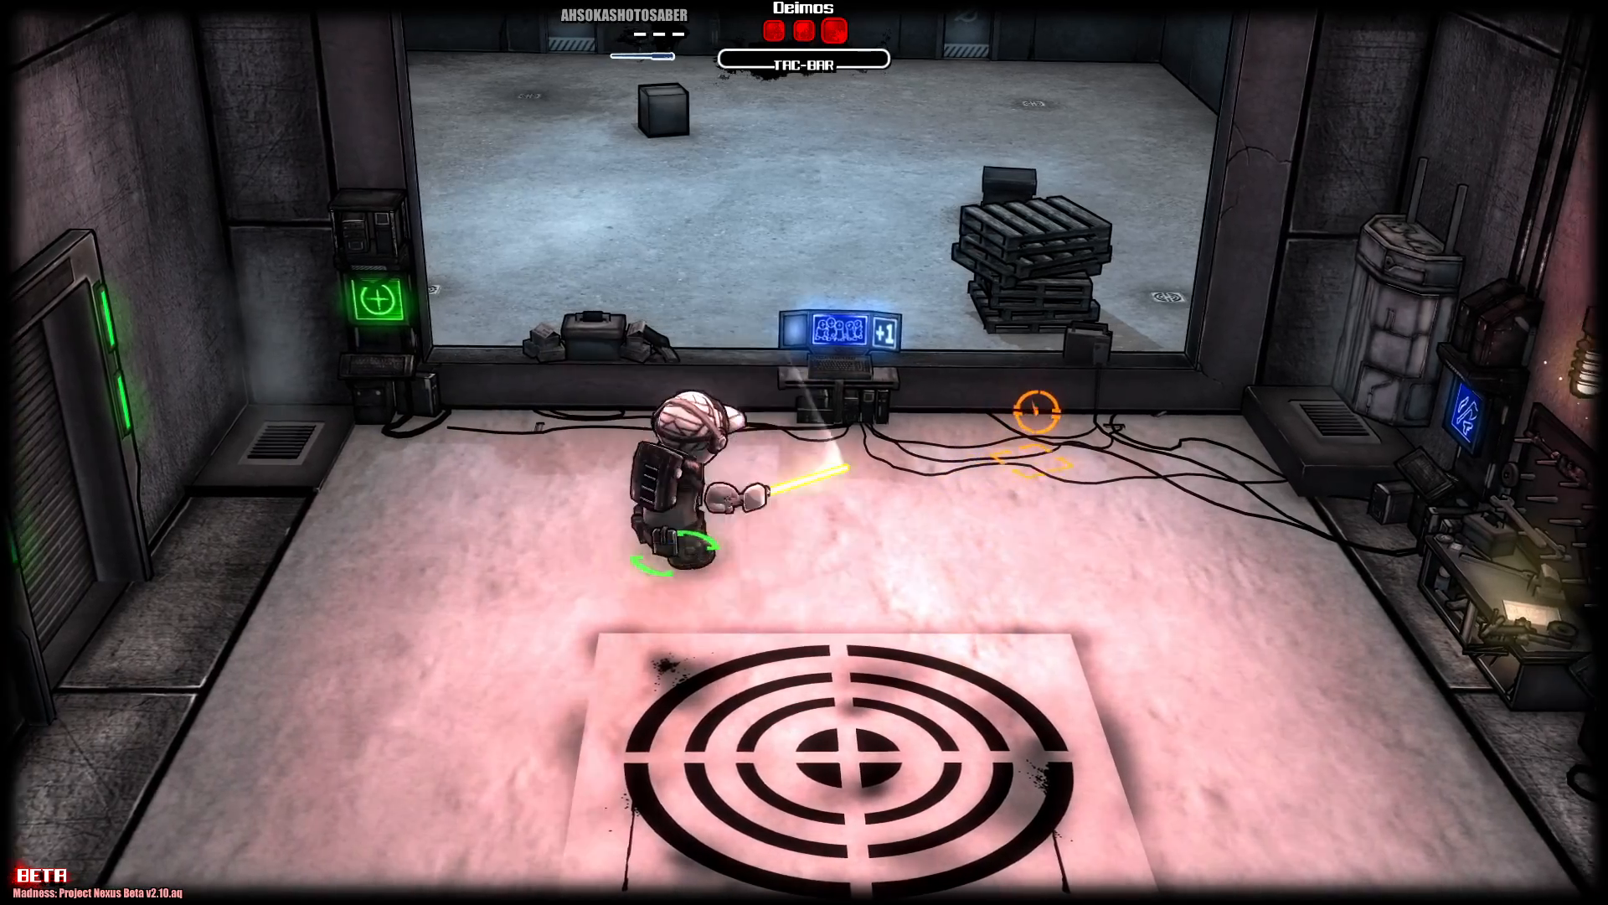
left_click(1087, 549)
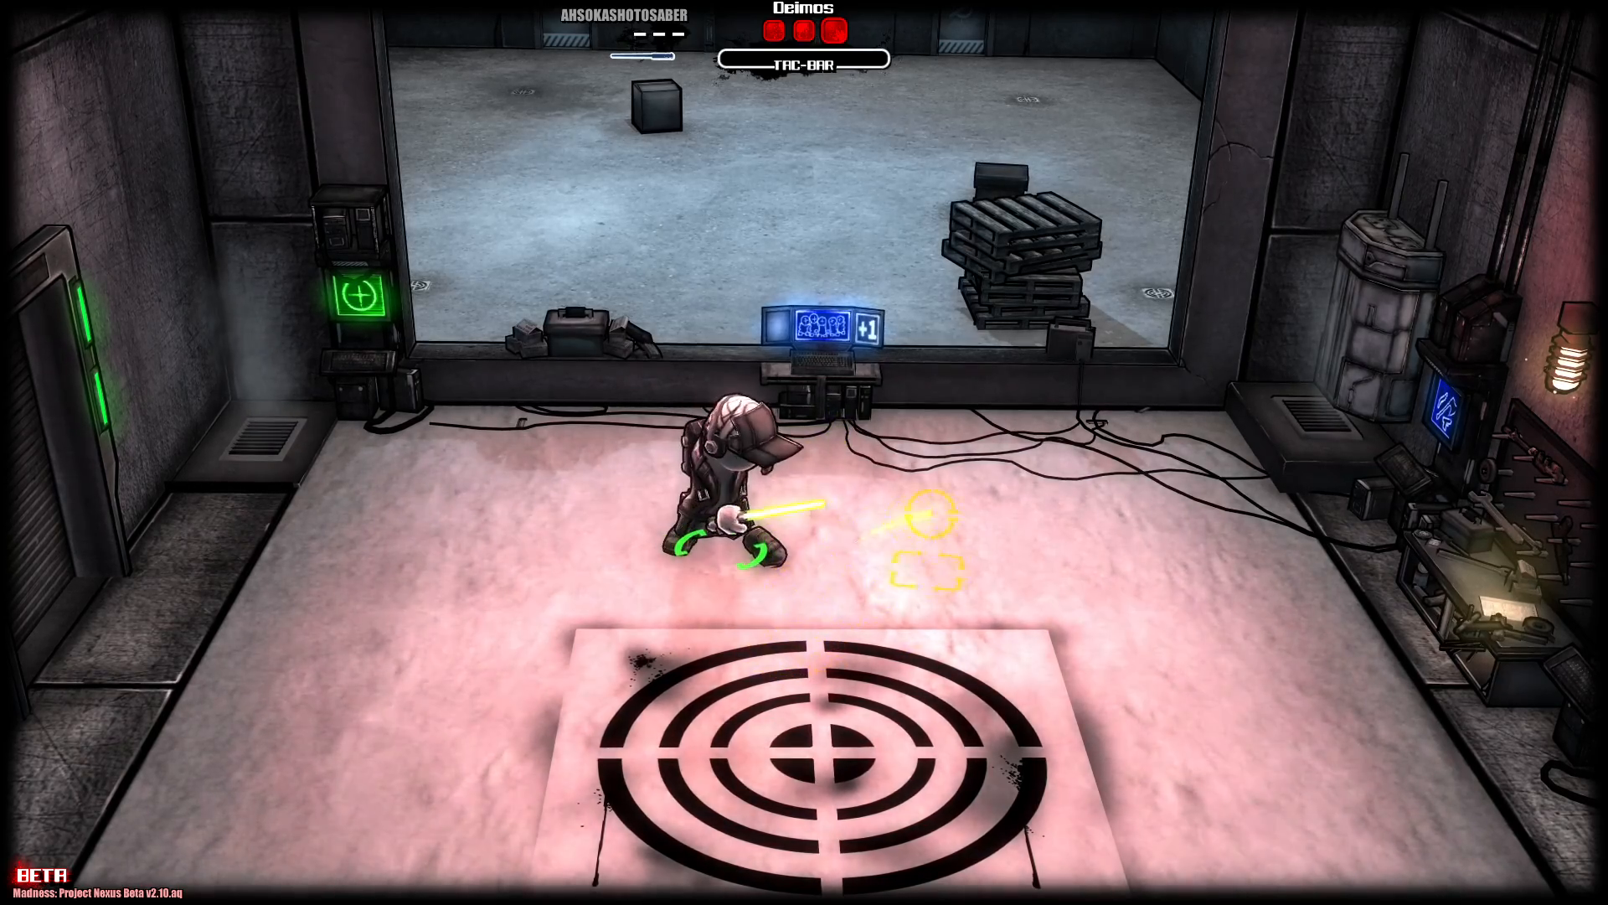
Step: Throw the AhsokaShotoSaber across the control room and pick it back up to test its throw and pickup sounds
key("f")
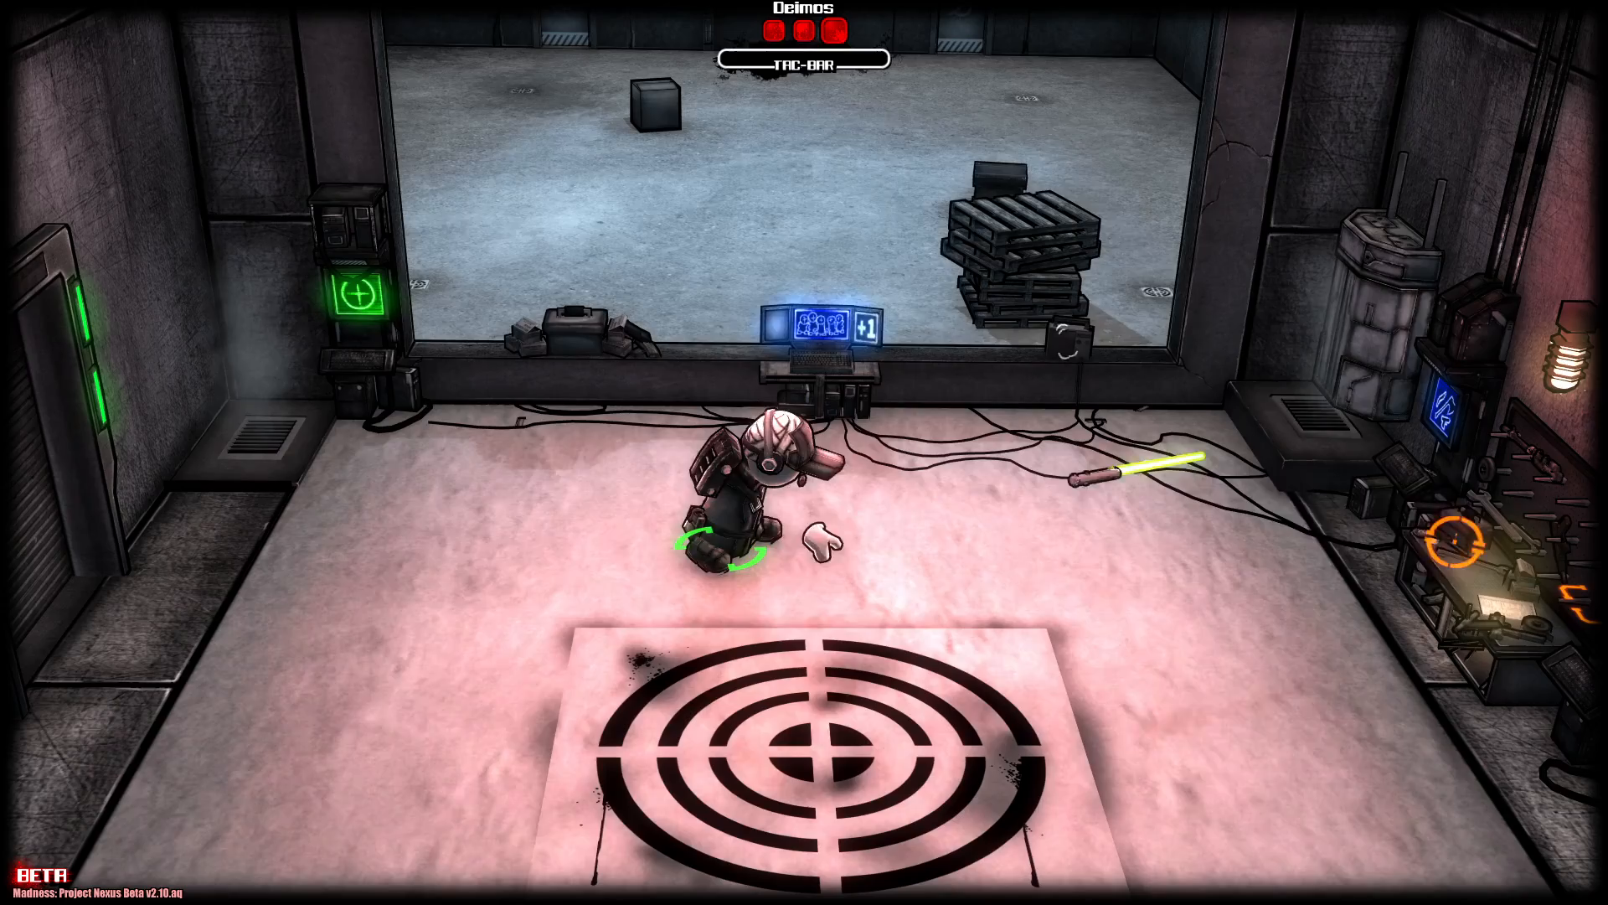
key("d")
key("e")
key("a")
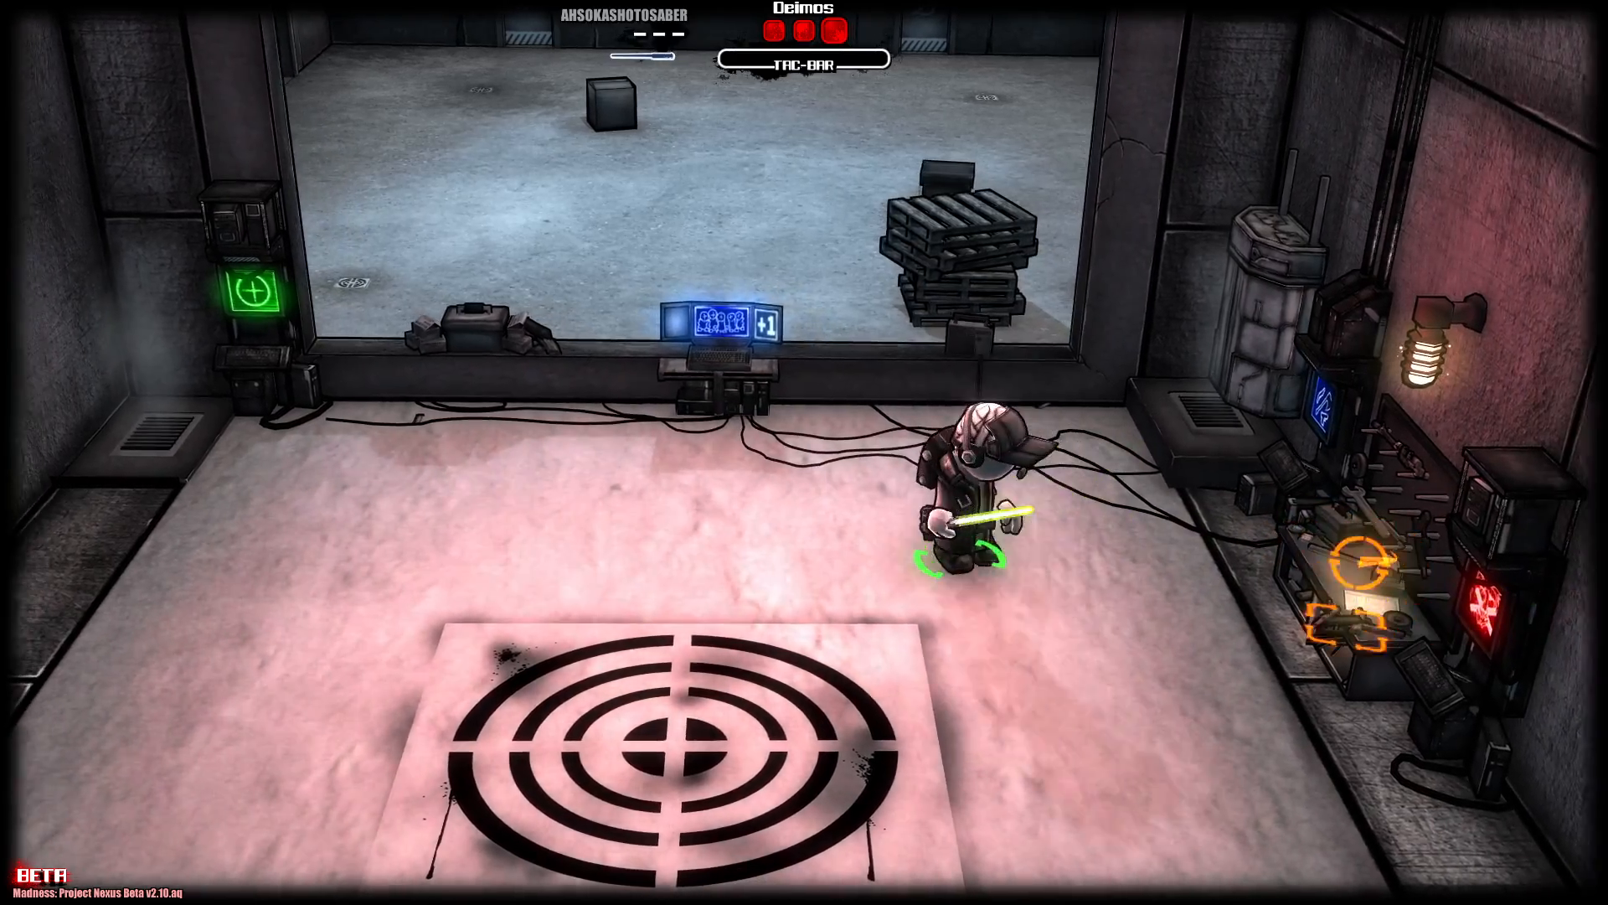
Step: Spawn a squad of Grunt enemies from the unit terminal at the observation window
key("w")
key("e")
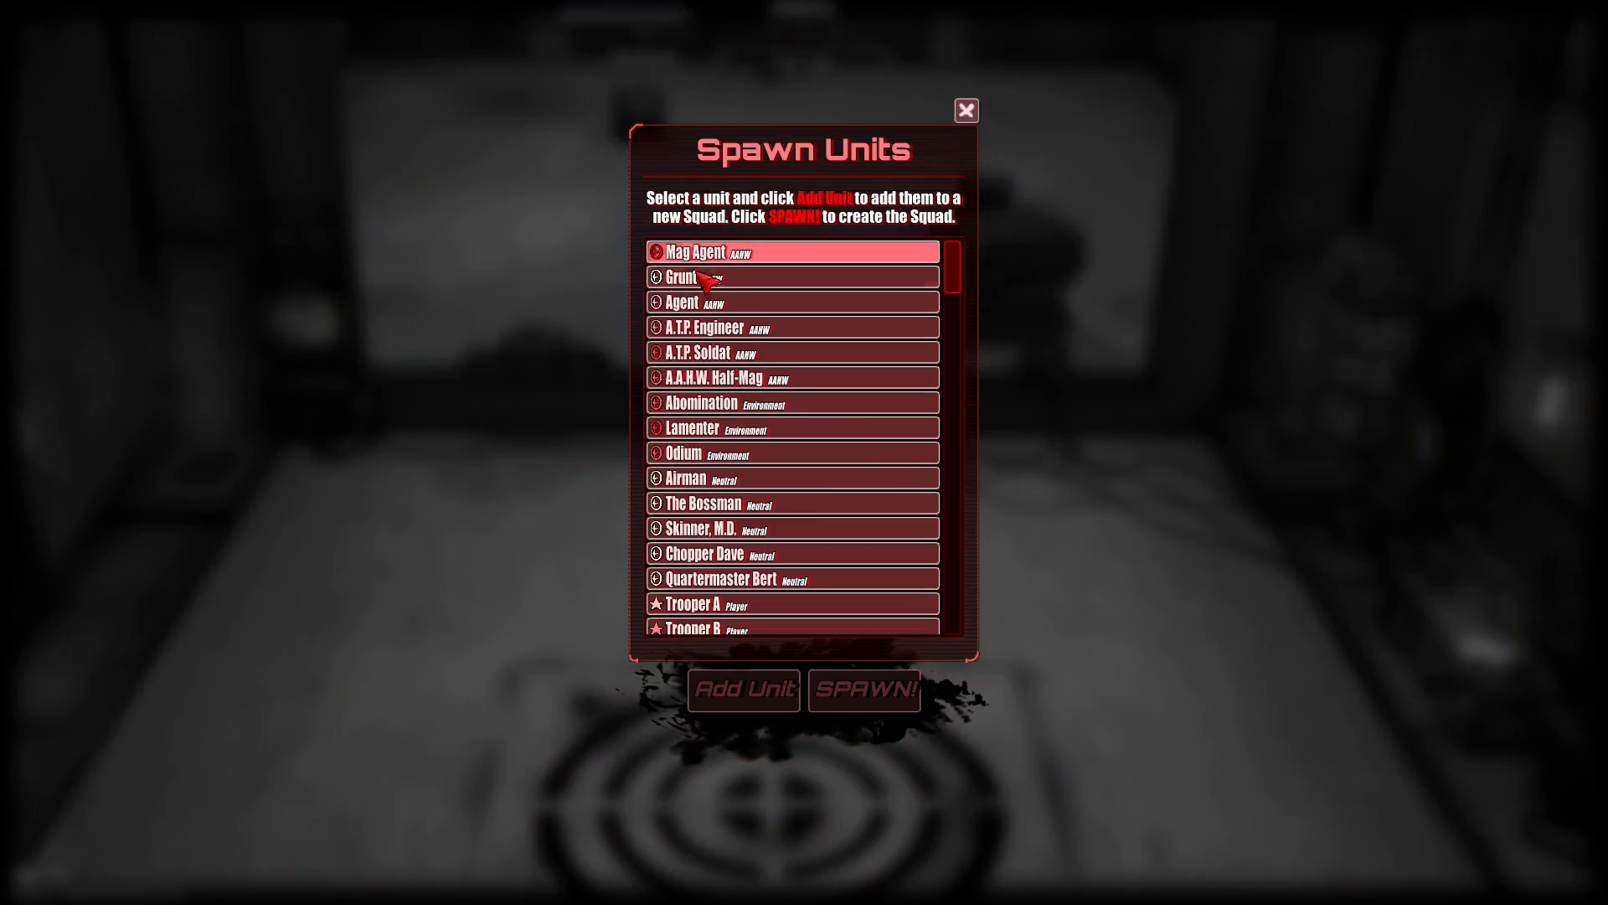
left_click(695, 277)
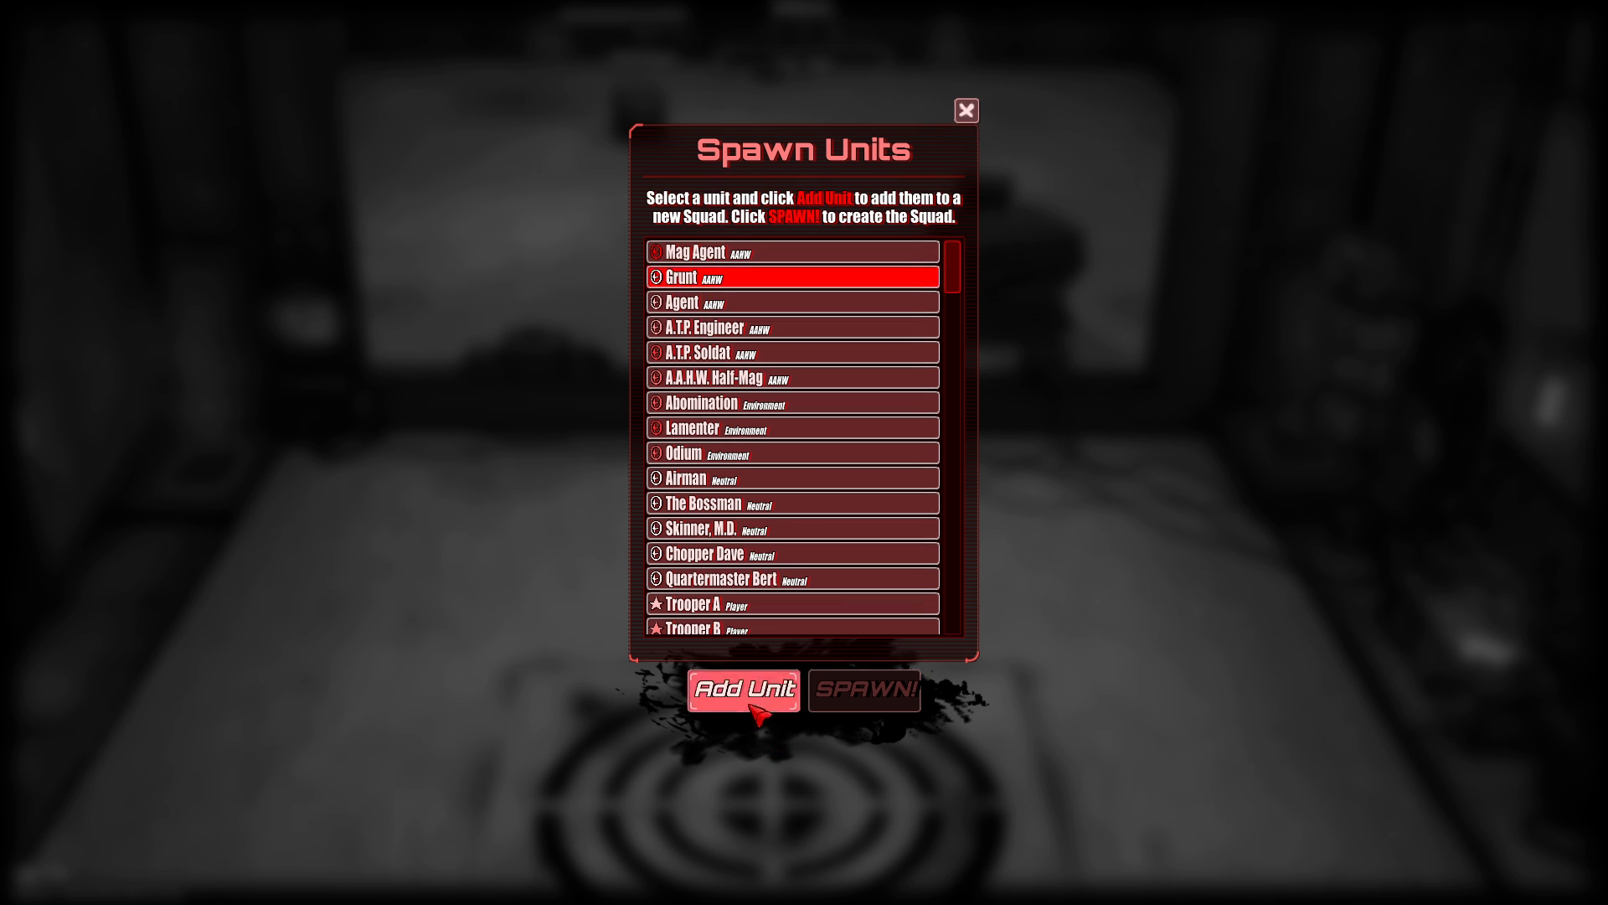
left_click(871, 689)
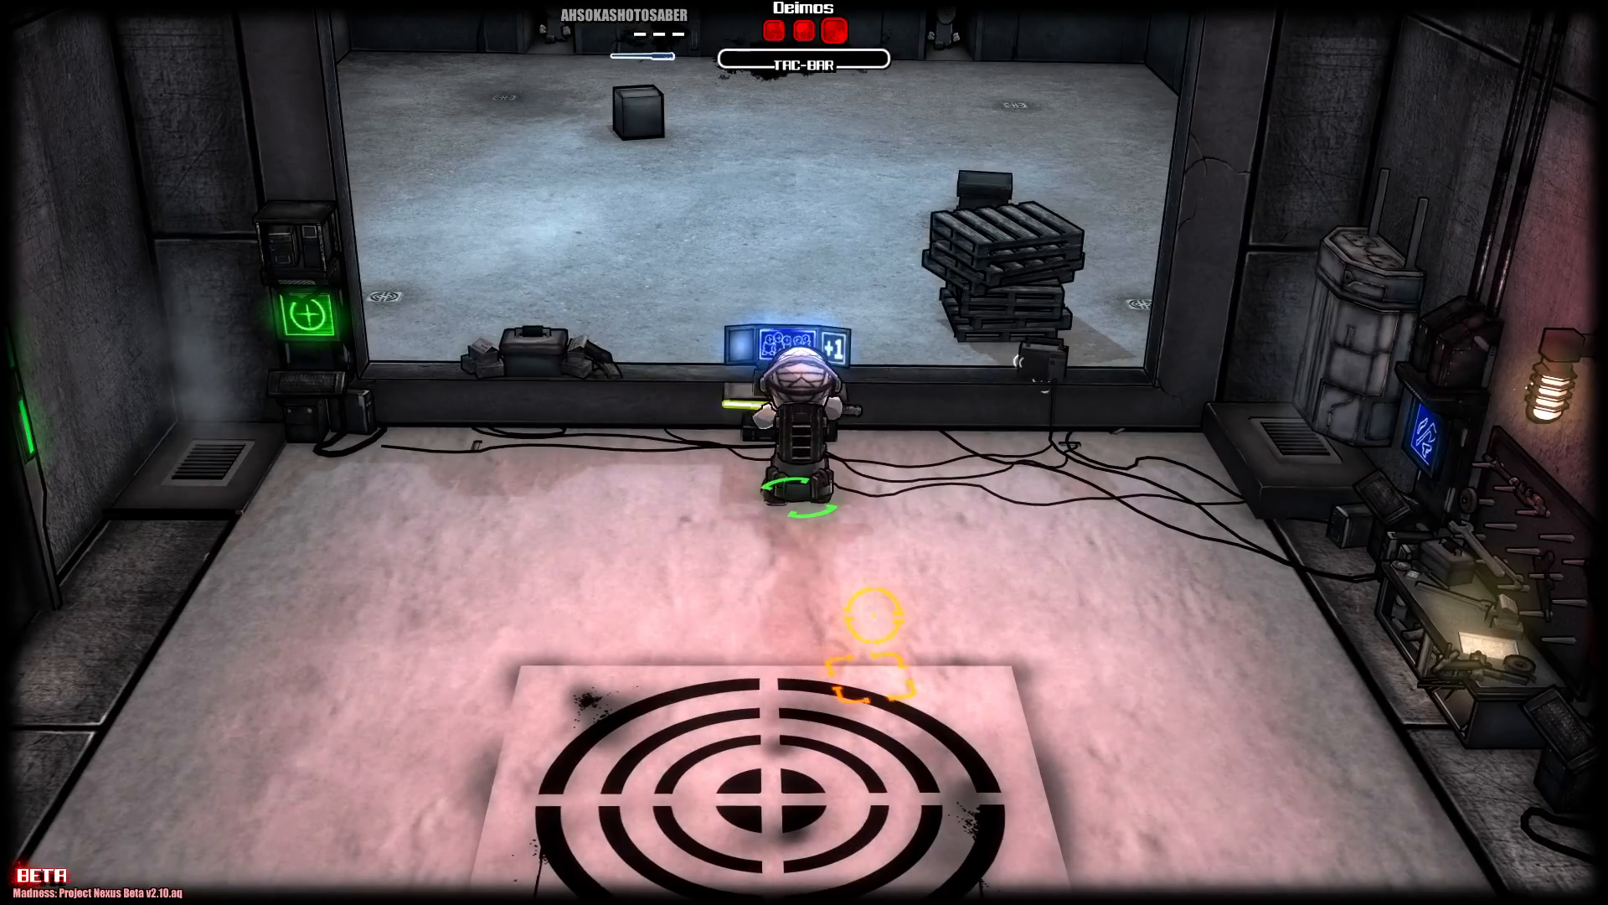
Step: Enter the open room and strike the approaching Grunts with the saber to test its hit sounds
key("a")
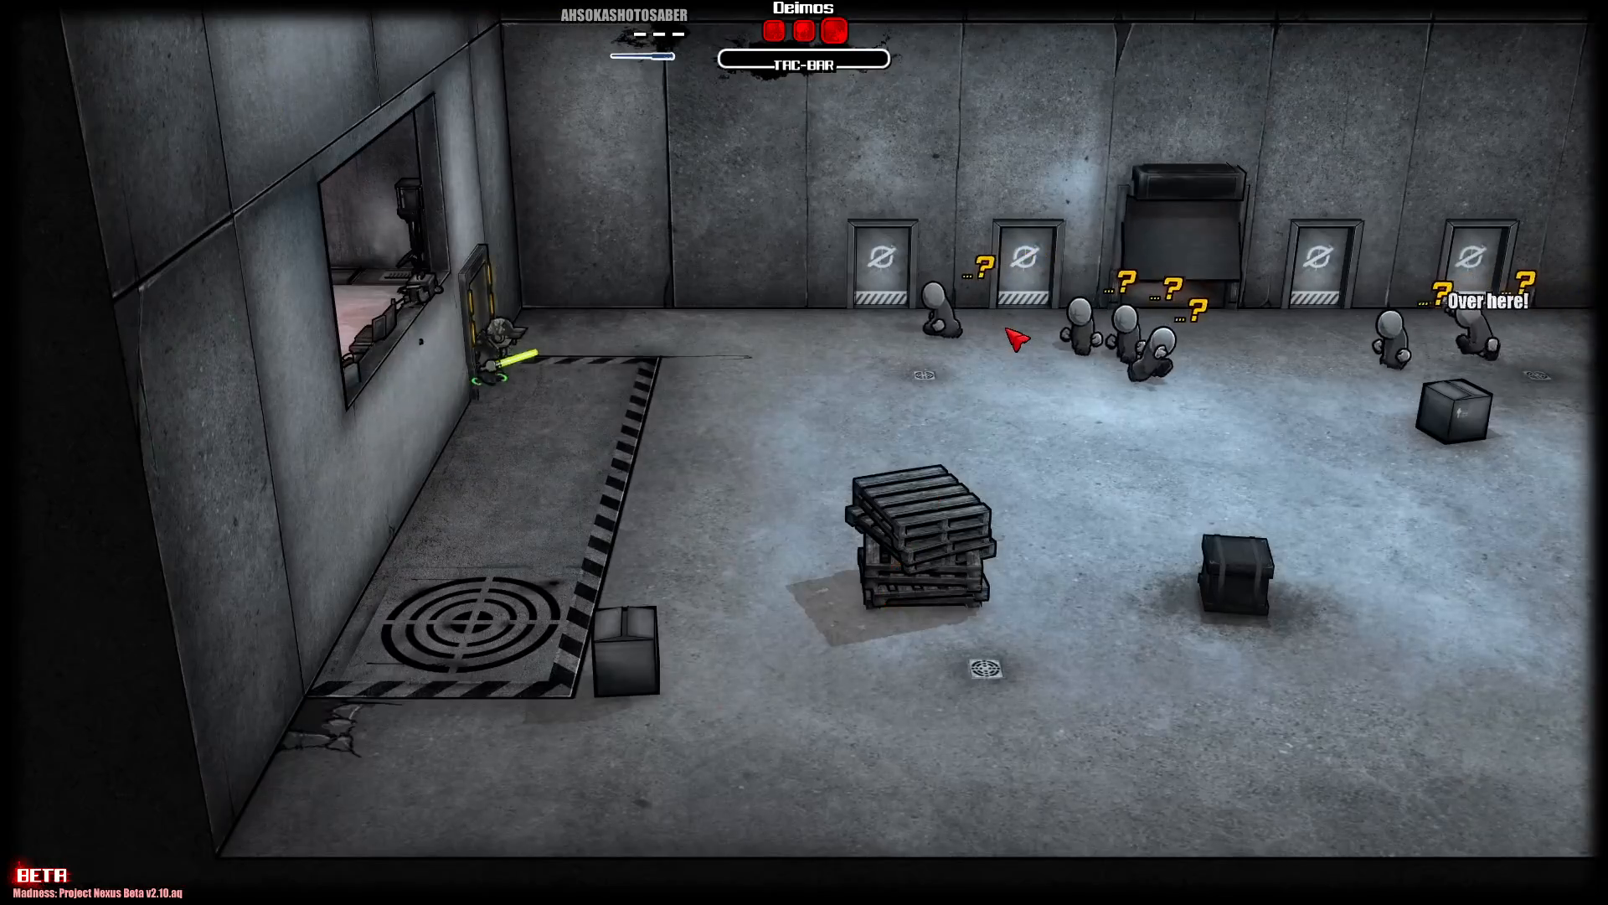
left_click(789, 328)
key("d")
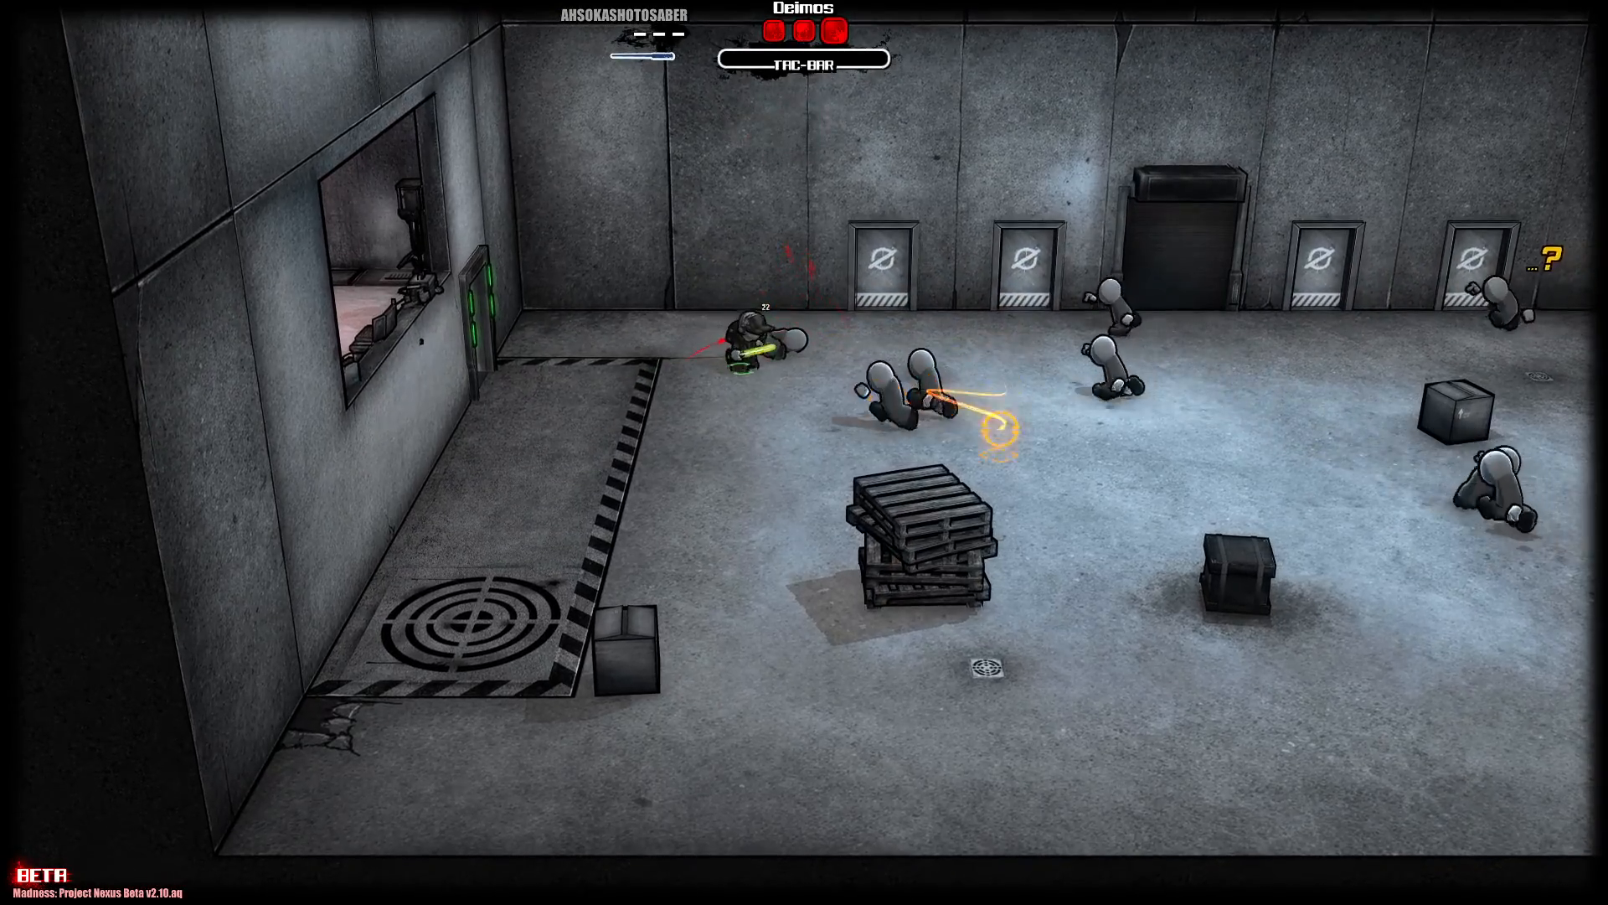
left_click(995, 442)
left_click(938, 410)
left_click(946, 358)
left_click(838, 359)
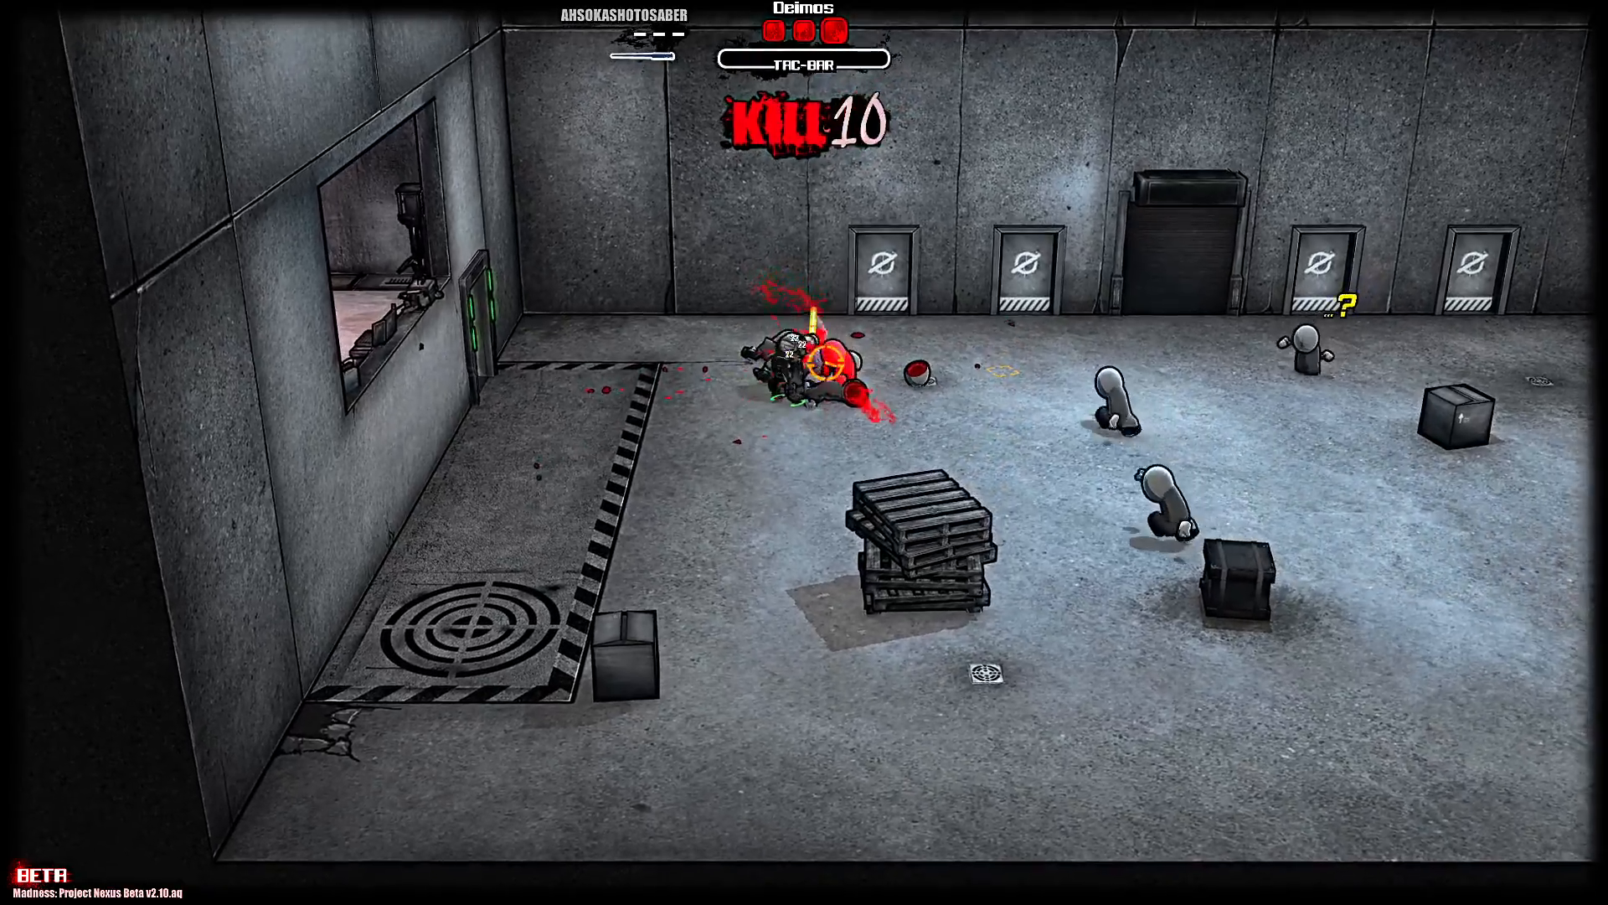
left_click(837, 370)
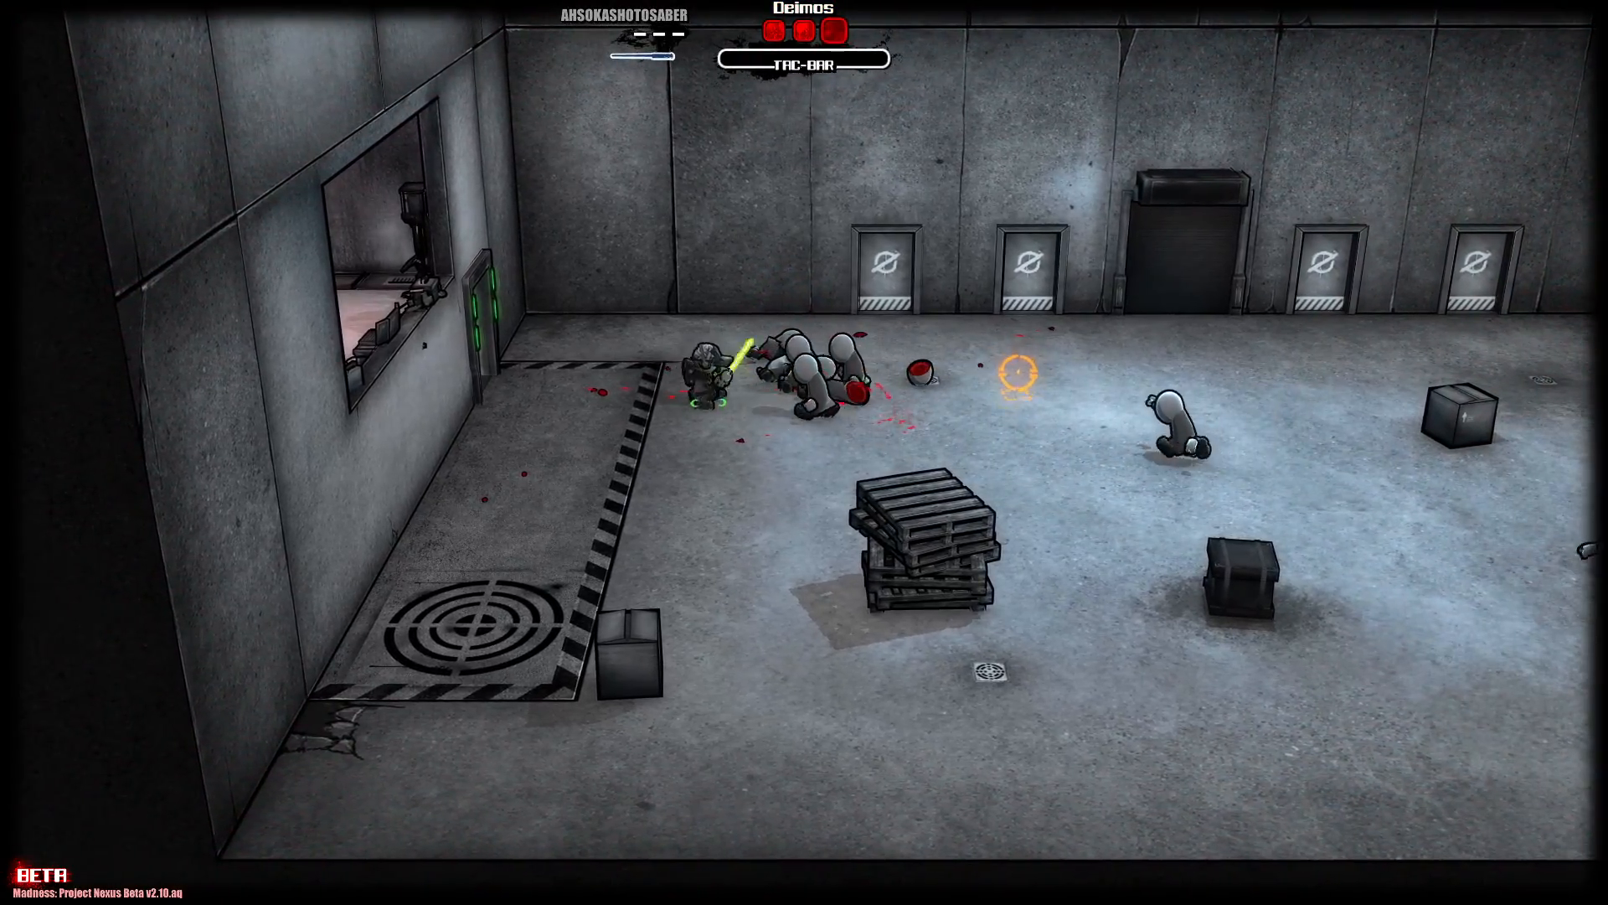
left_click(976, 398)
left_click(932, 426)
left_click(871, 377)
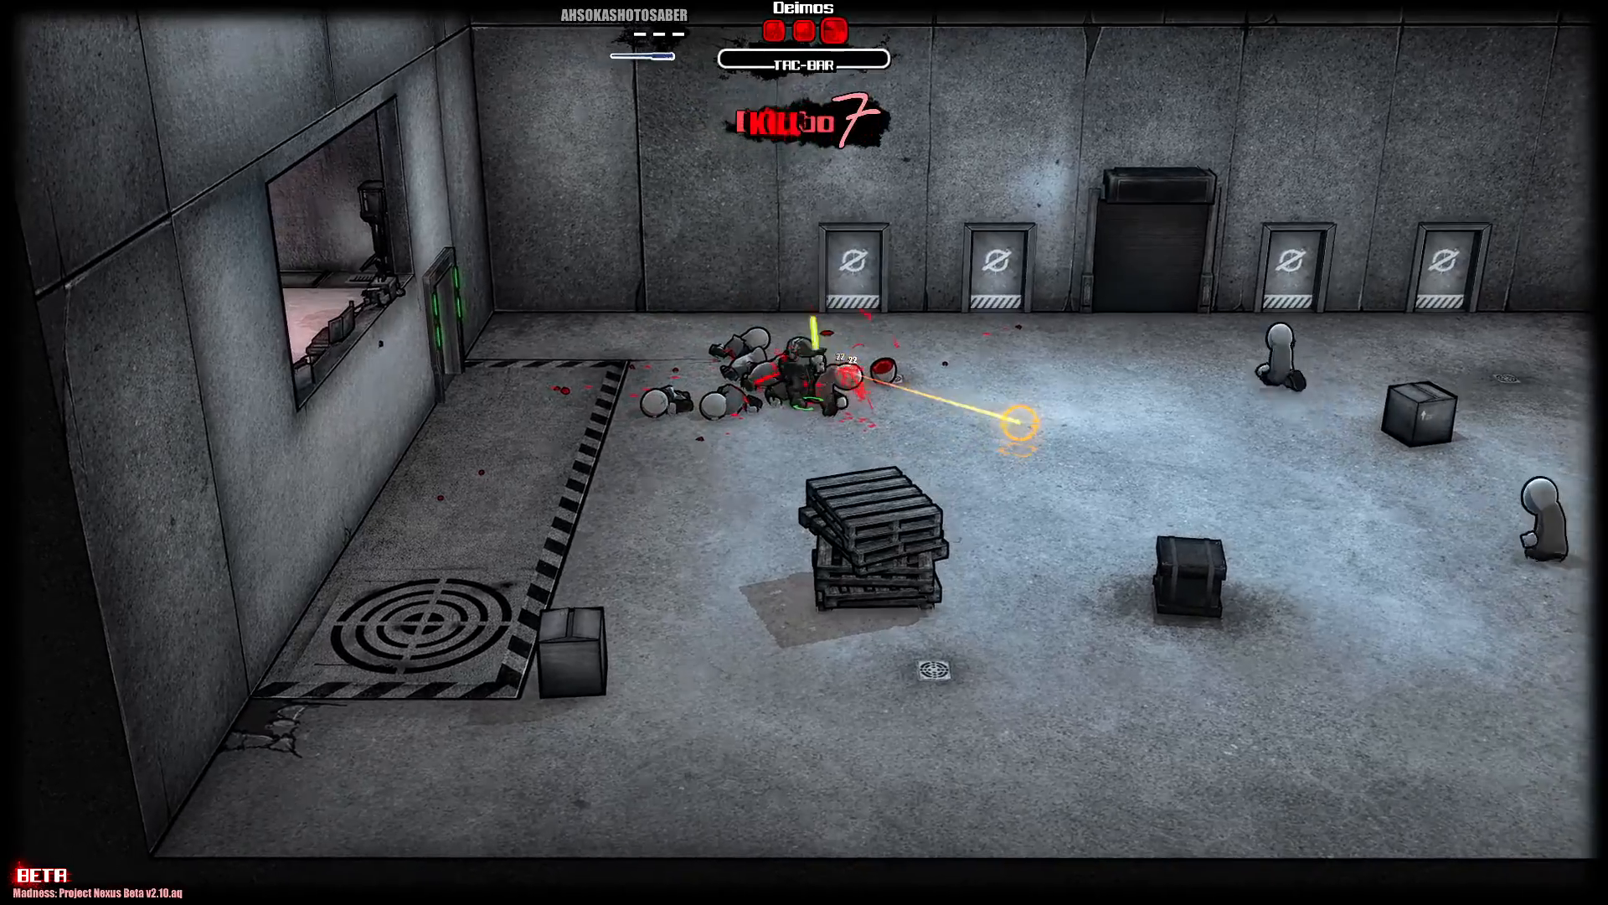
Step: Advance across the open room and attack the remaining Grunts with the saber
key("d")
left_click(938, 355)
left_click(942, 369)
left_click(963, 540)
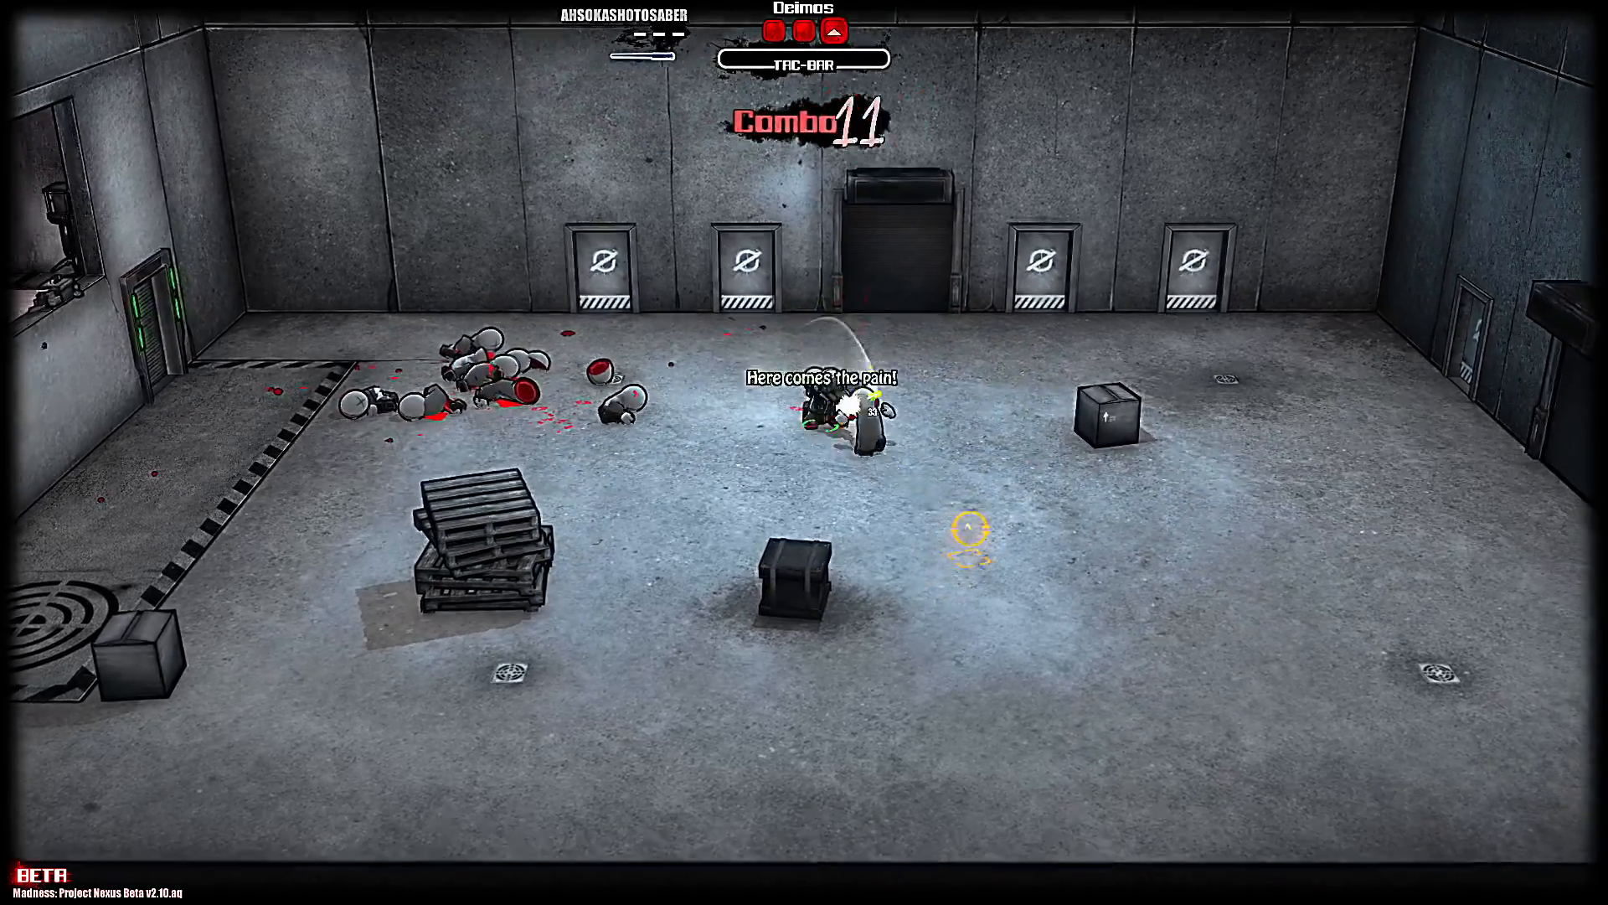
left_click(951, 533)
key("a")
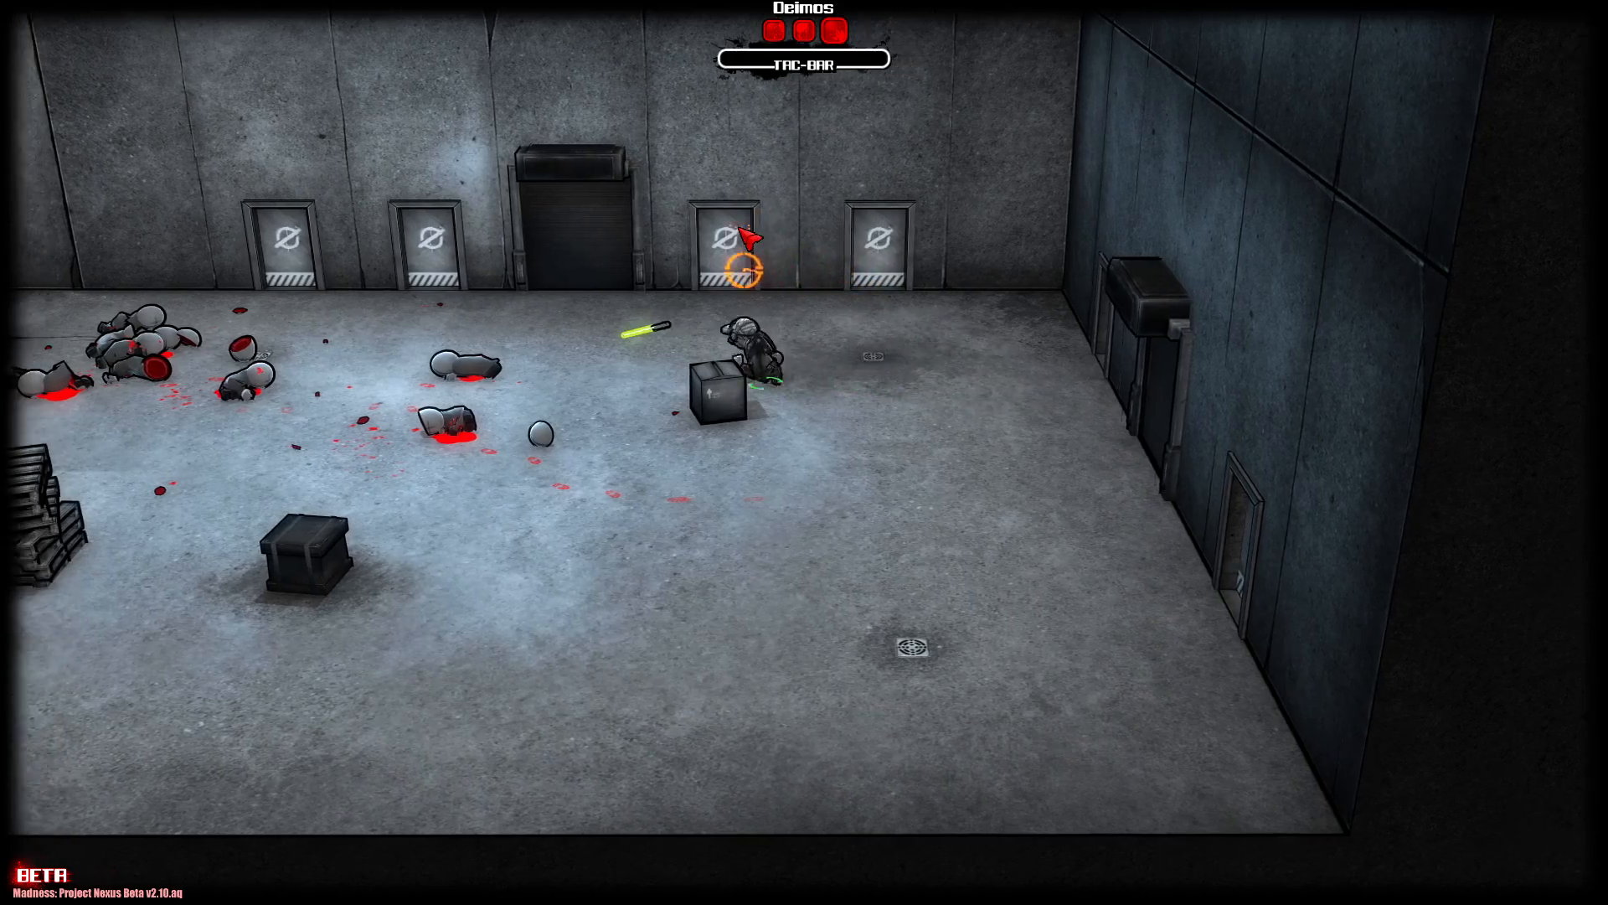
Step: Throw the saber and retrieve it repeatedly while heading back toward the control room door
key("a")
key("w")
key("e")
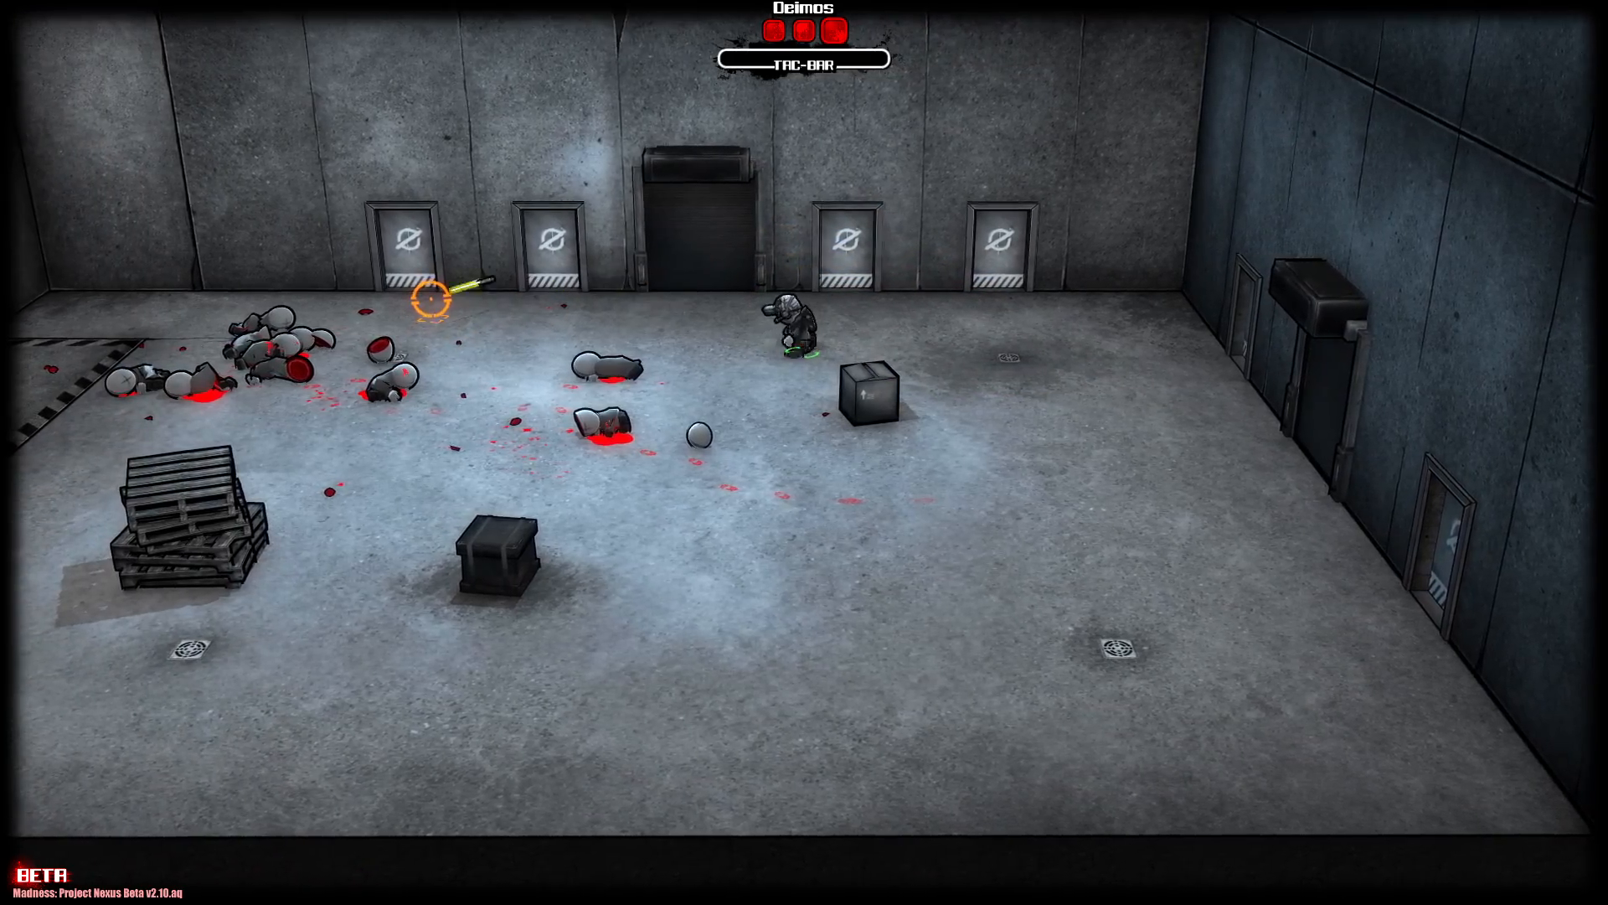
key("a")
key("e")
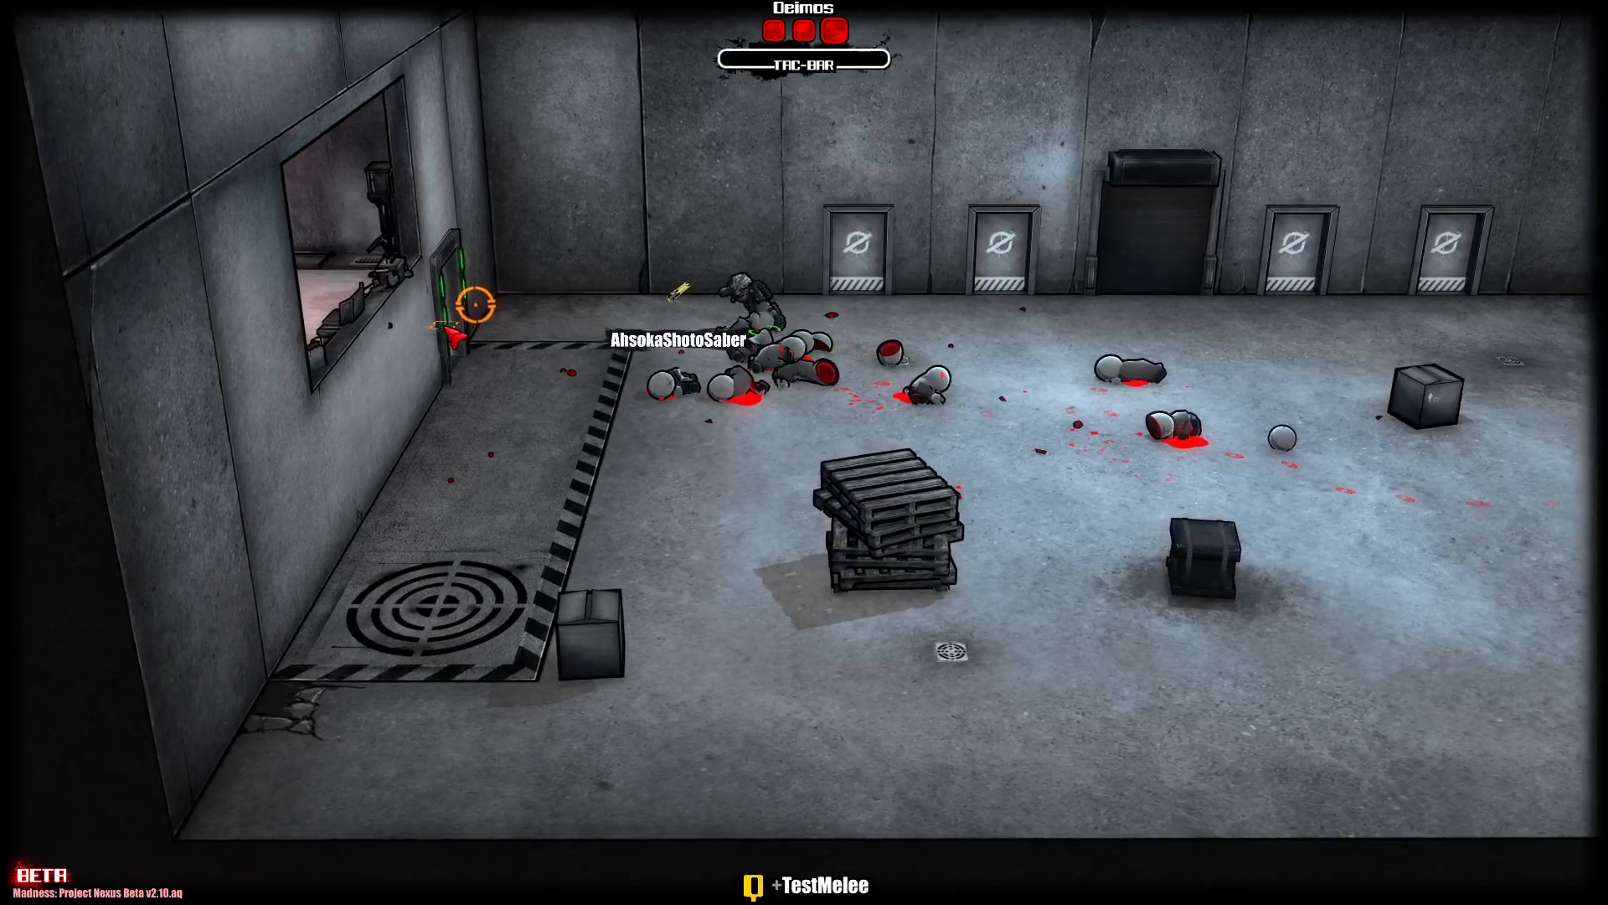
key("a")
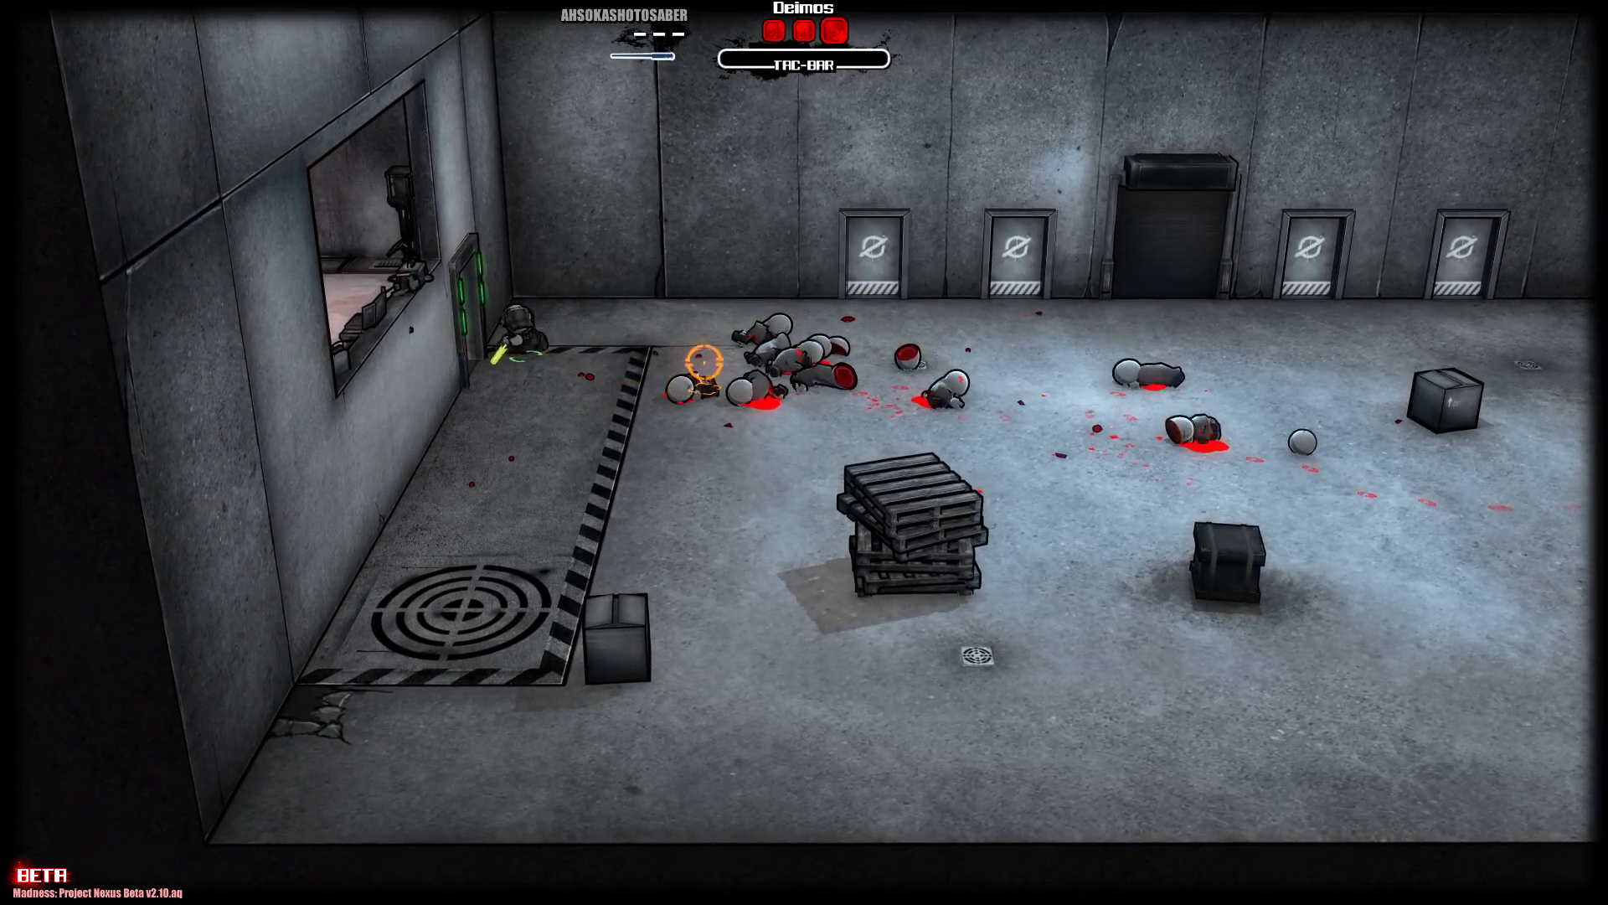
key("d")
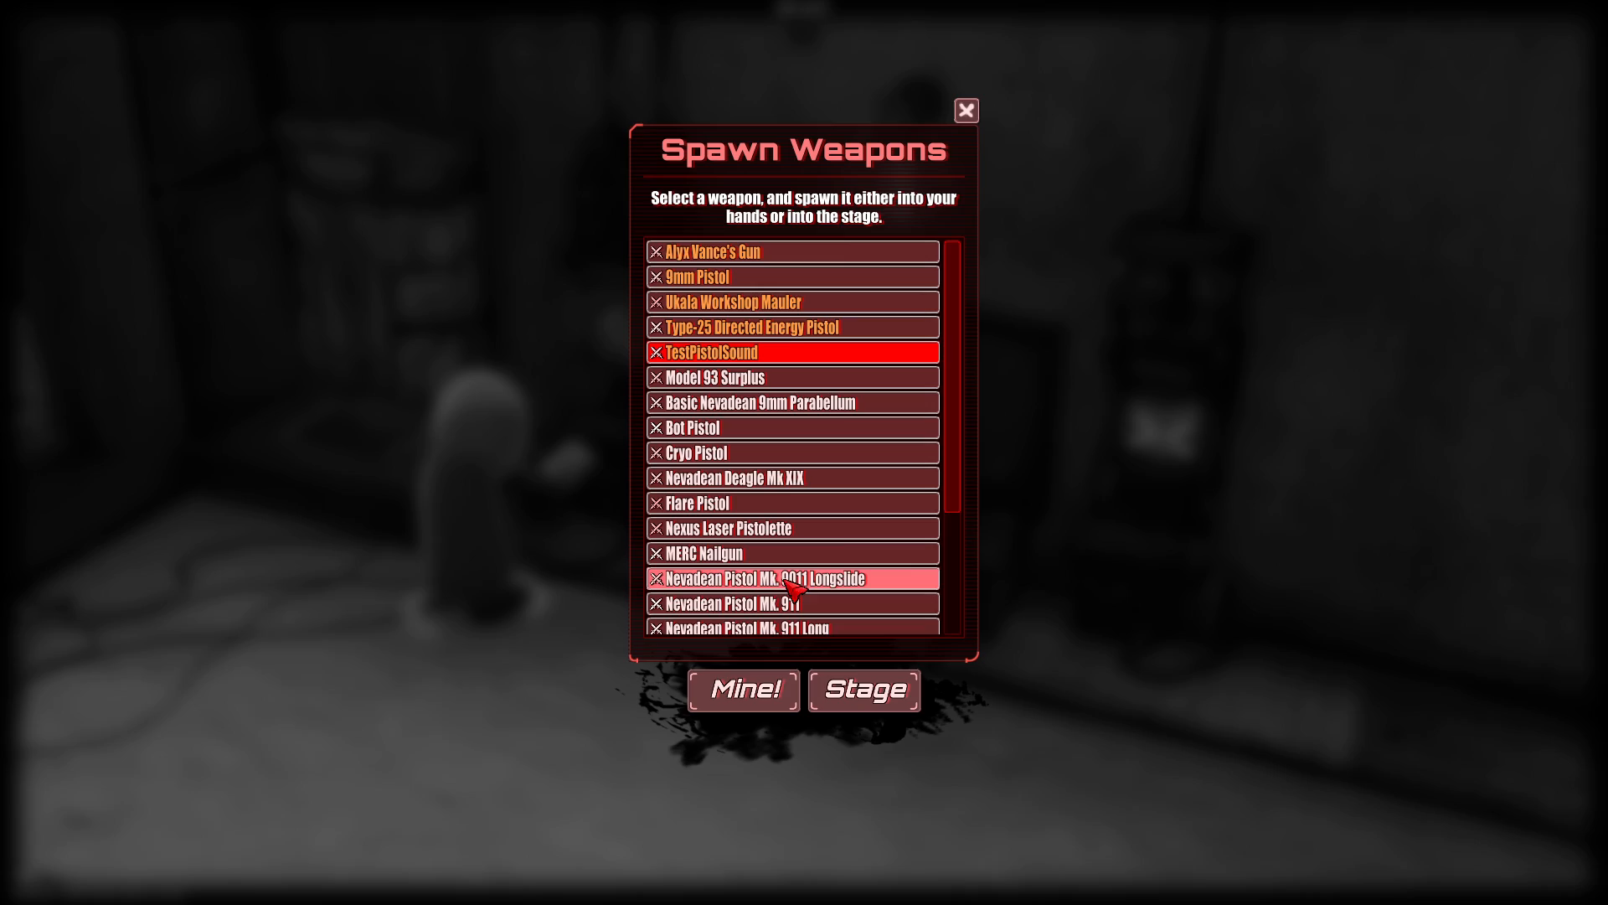
Step: Close the weapon list and dismiss the Playground welcome message
left_click(965, 111)
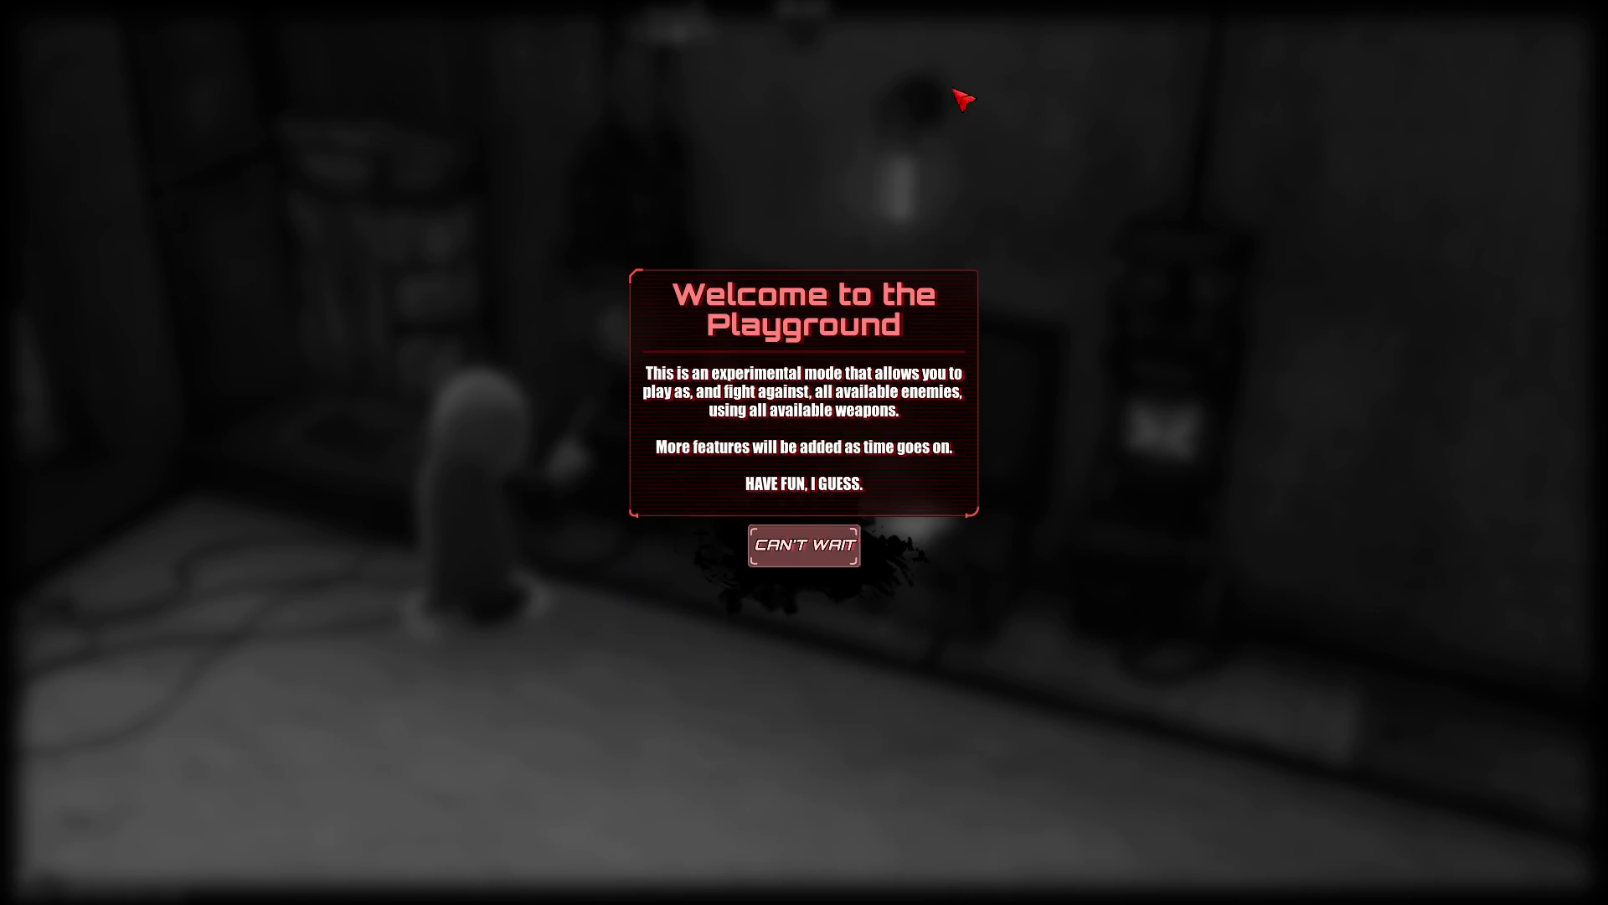
left_click(823, 547)
key("a")
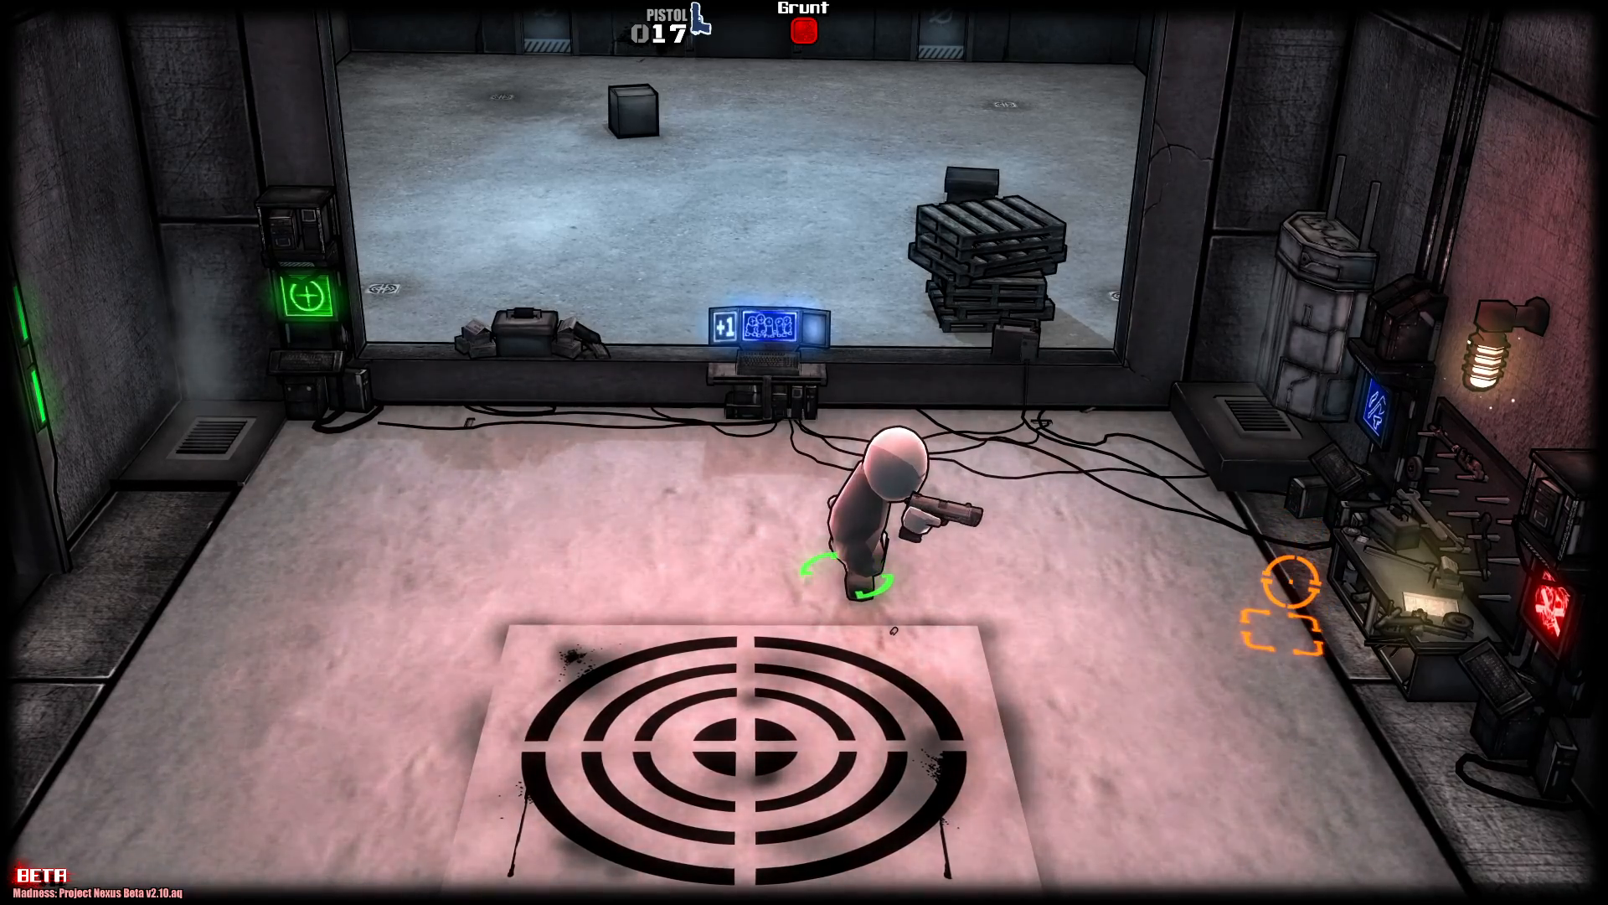
Step: Fire the test pistol several times in different directions in the control room to test its gunshot sound
left_click(1290, 581)
left_click(1287, 581)
left_click(1166, 737)
left_click(1149, 718)
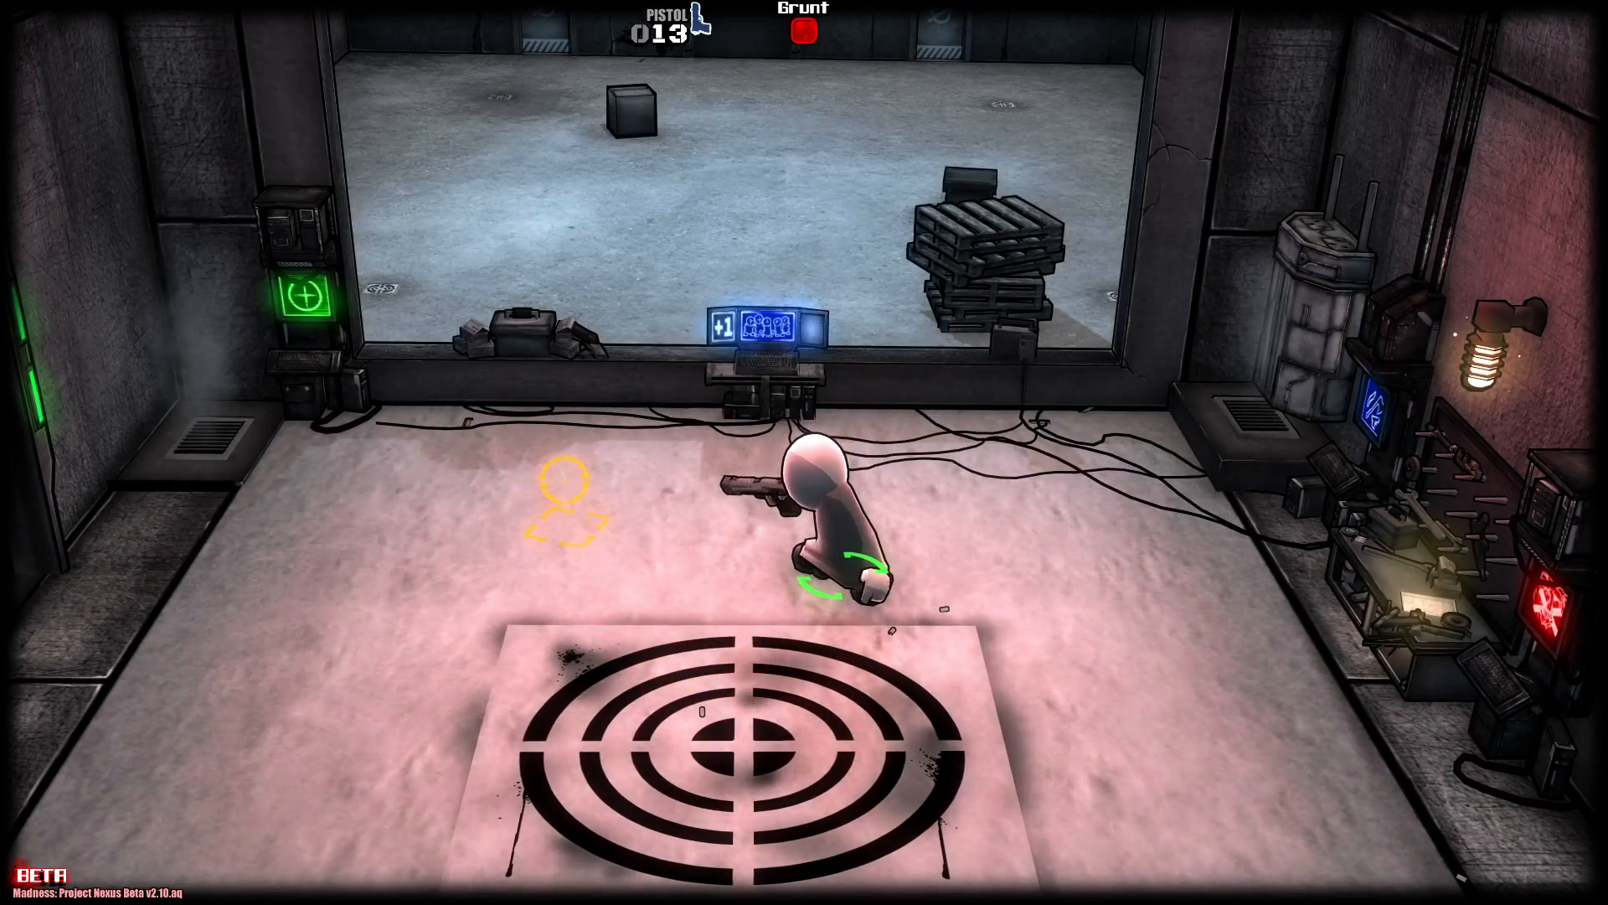
left_click(562, 474)
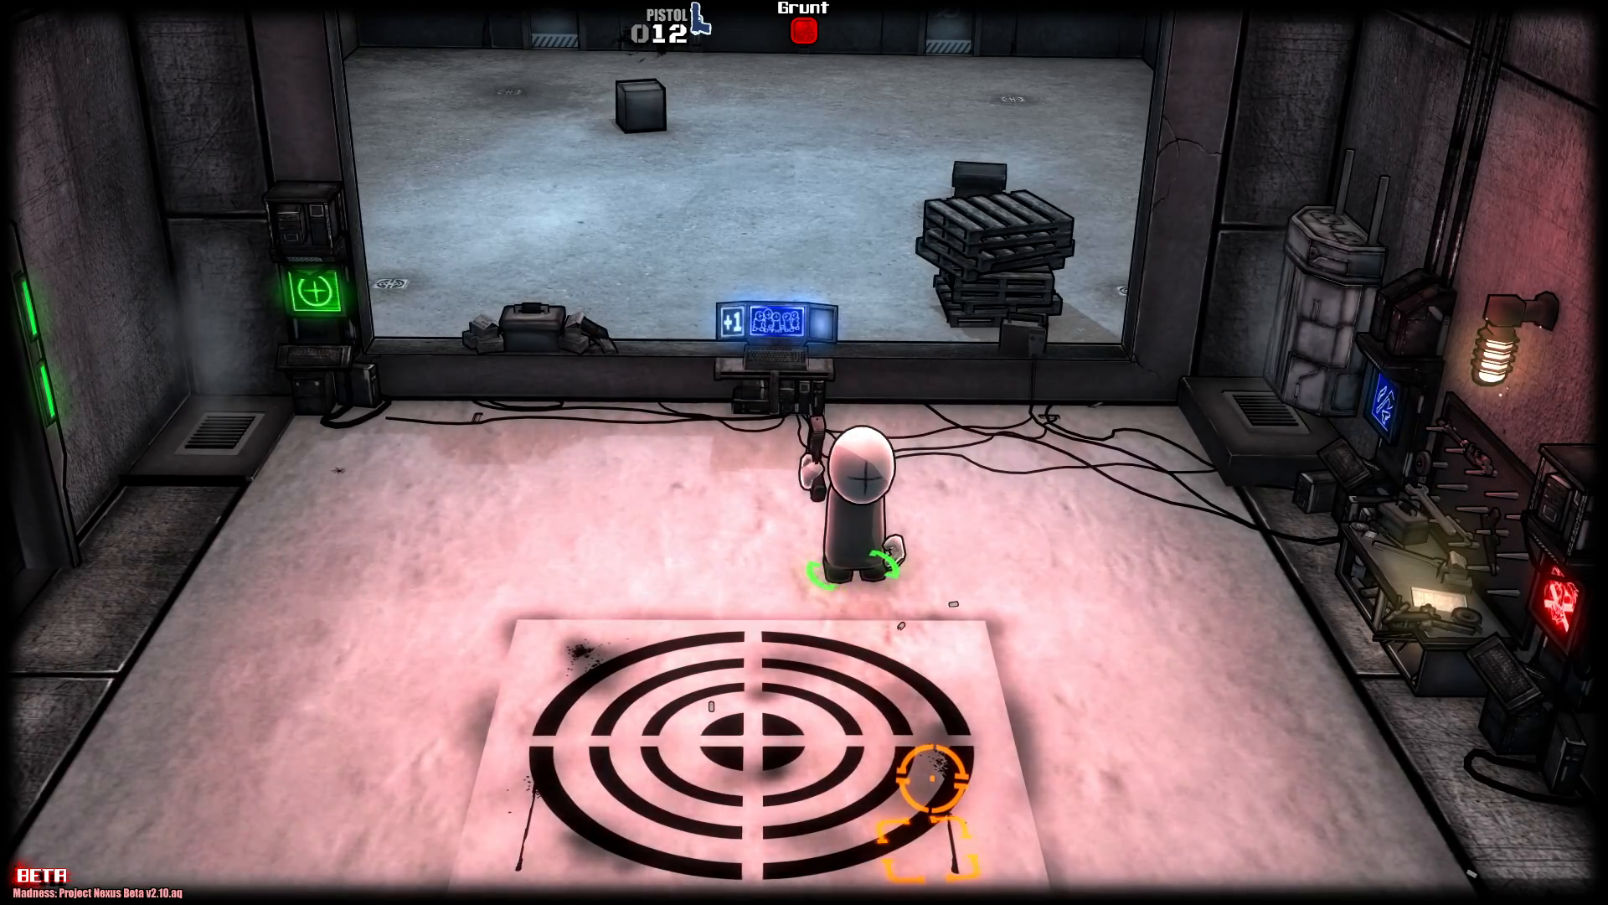
key("w")
key("d")
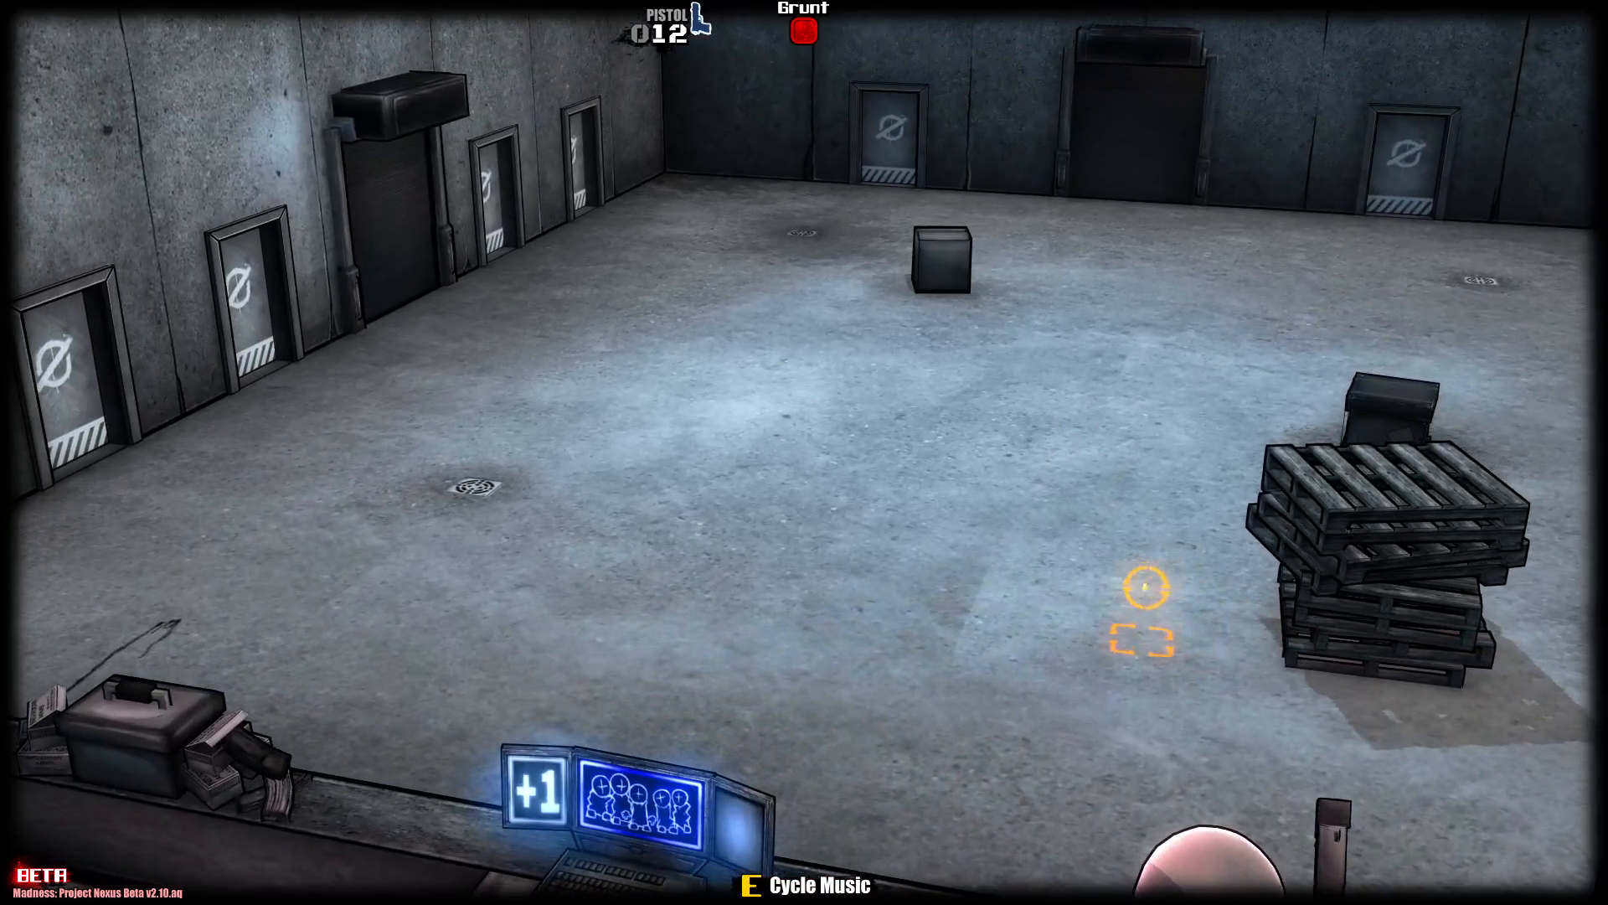
key("s")
key("a")
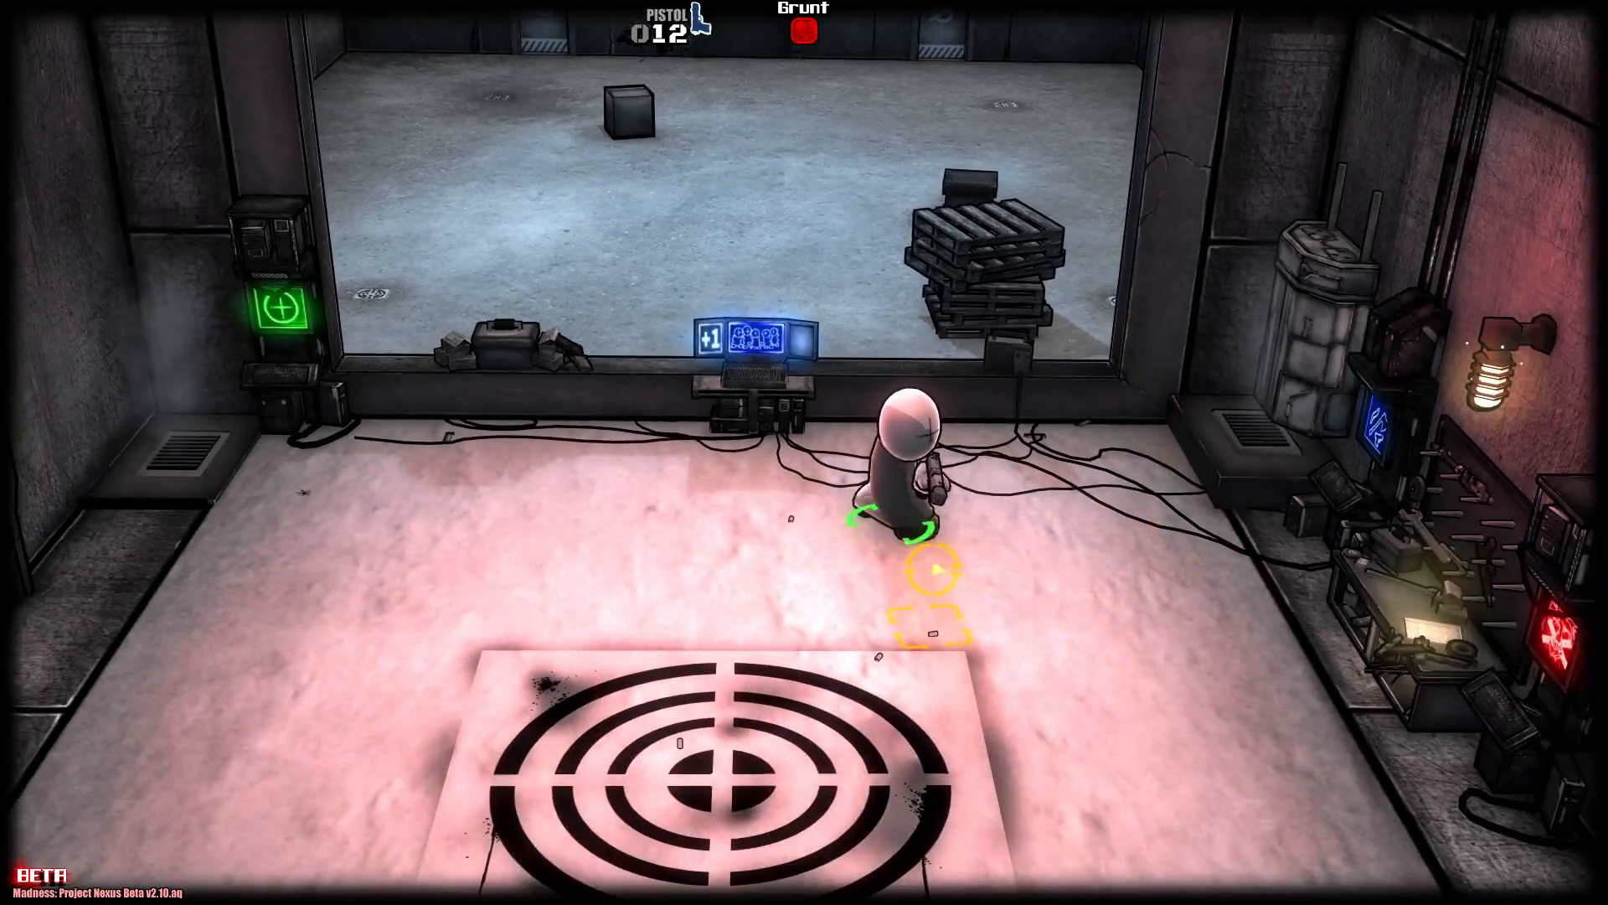